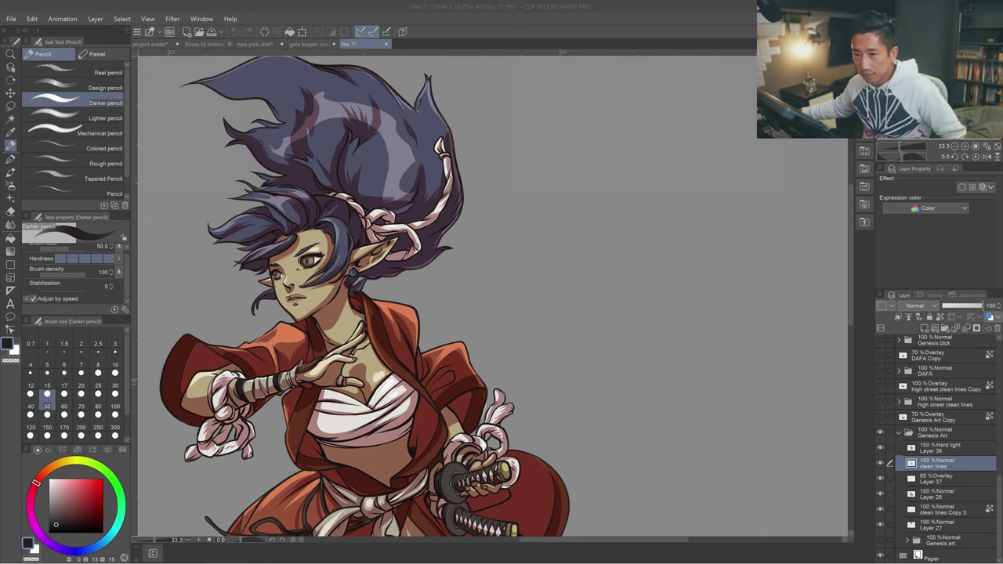
Hide all layers inside the Genesis Art folder except clean lines and clean lines Copy 3, leaving only the line art.
click(370, 45)
drag(401, 248, 456, 281)
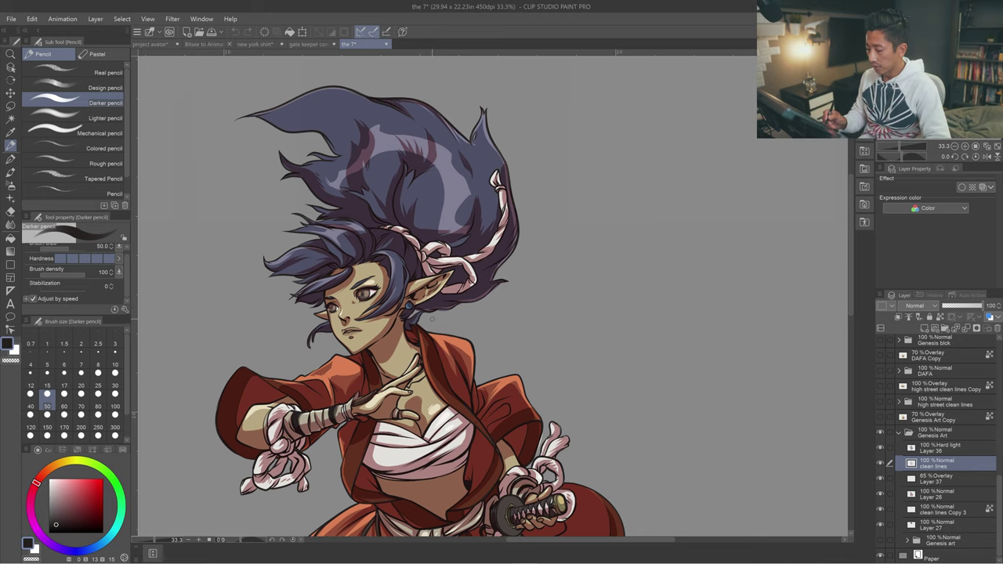
drag(464, 349, 458, 329)
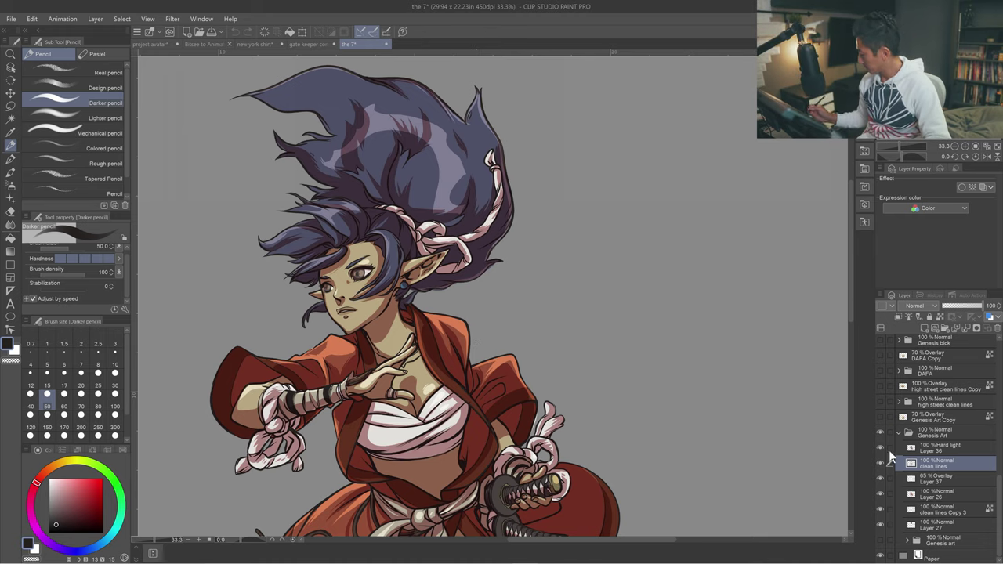
drag(882, 448, 881, 508)
click(884, 497)
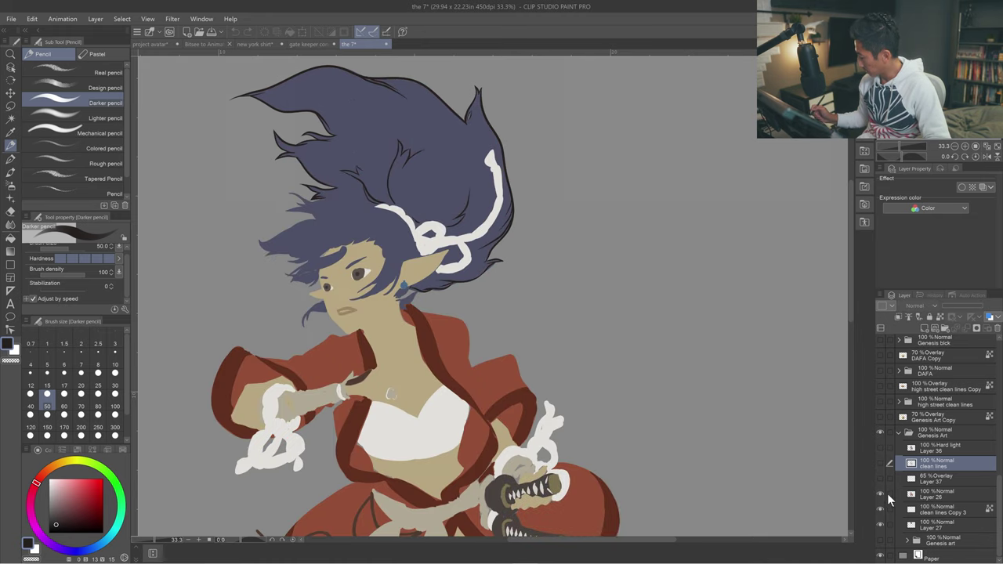
click(881, 466)
drag(882, 478, 881, 508)
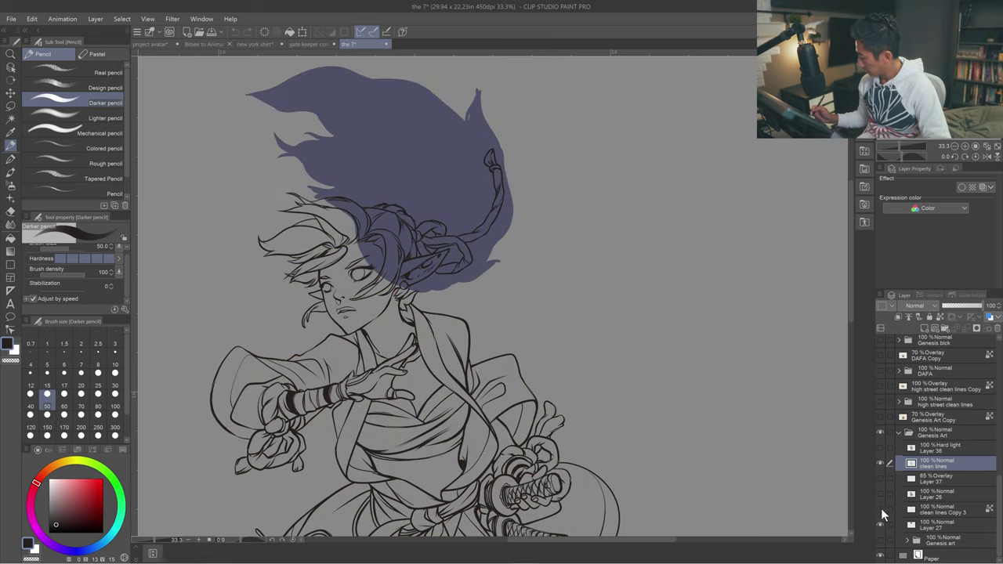
click(882, 508)
click(881, 524)
click(880, 540)
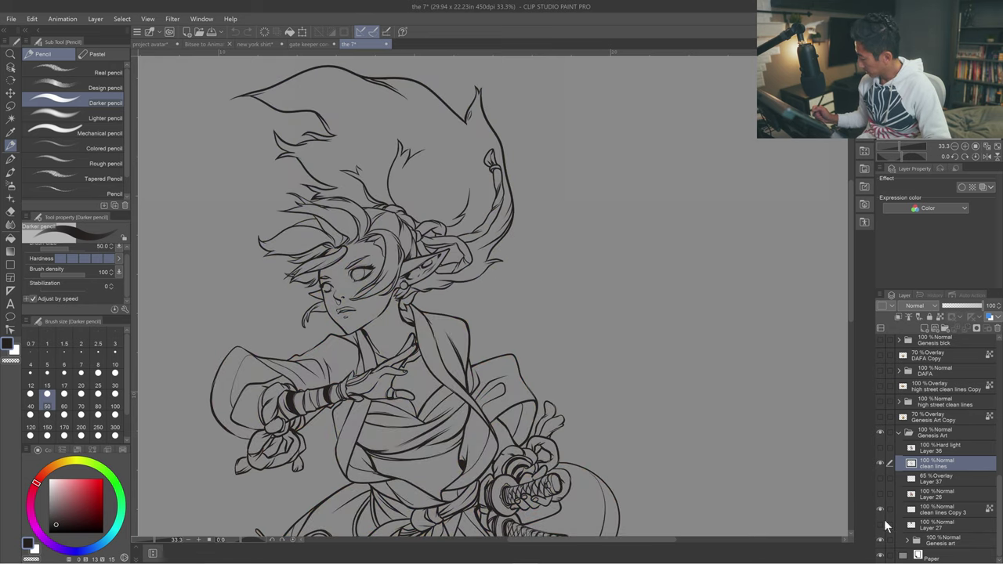
click(881, 540)
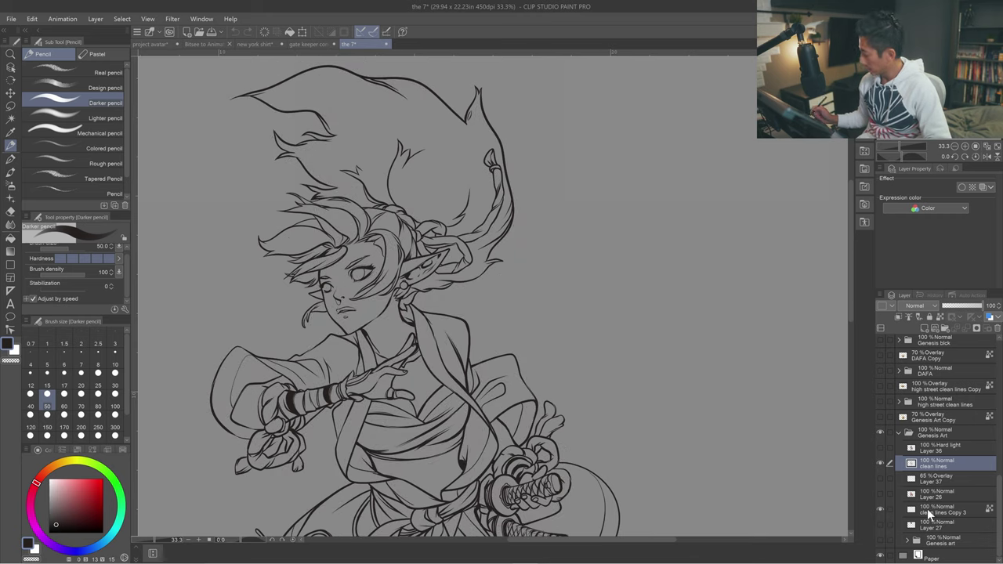
Recolour the hair outlines on clean lines Copy 3 with Hue/Saturation/Luminosity, using saturation 23 and luminosity 6.
click(928, 509)
click(880, 508)
click(880, 508)
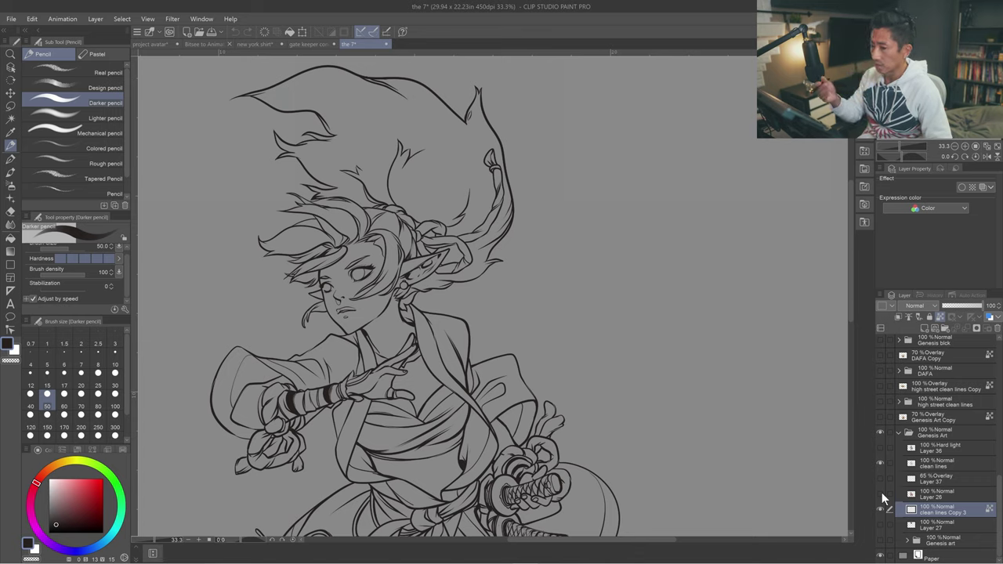
key(ctrl+u)
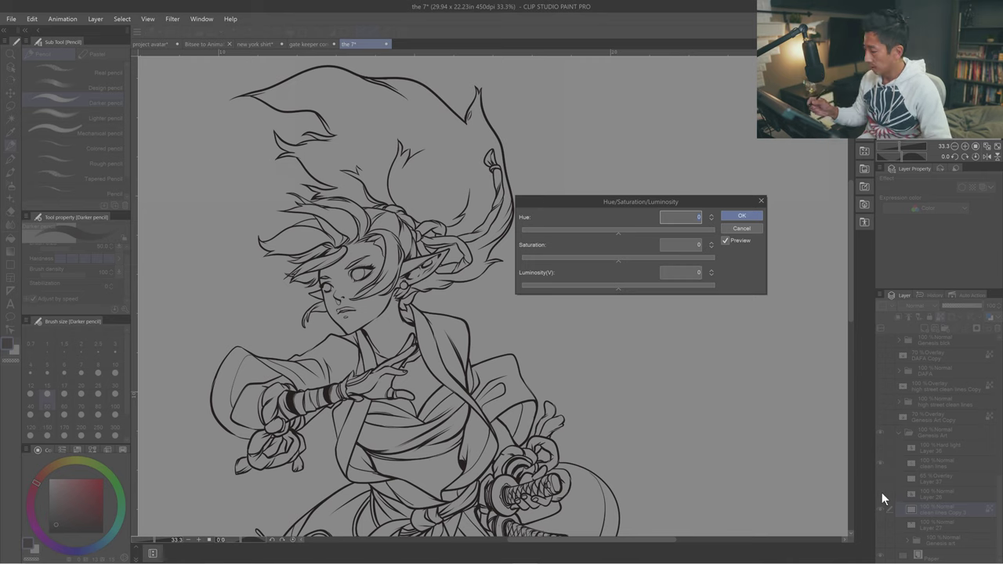
drag(618, 260, 660, 260)
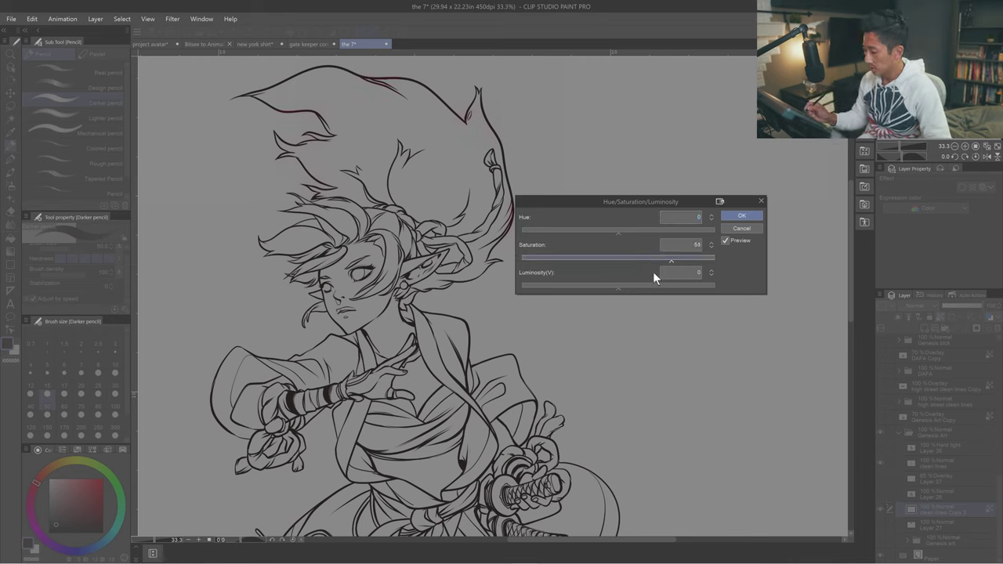
drag(619, 288, 634, 287)
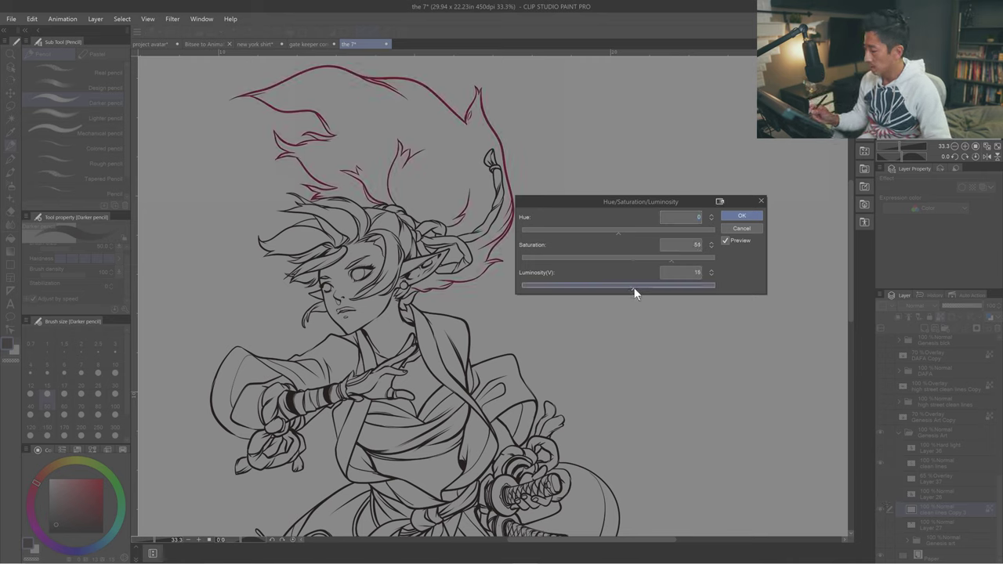
click(672, 260)
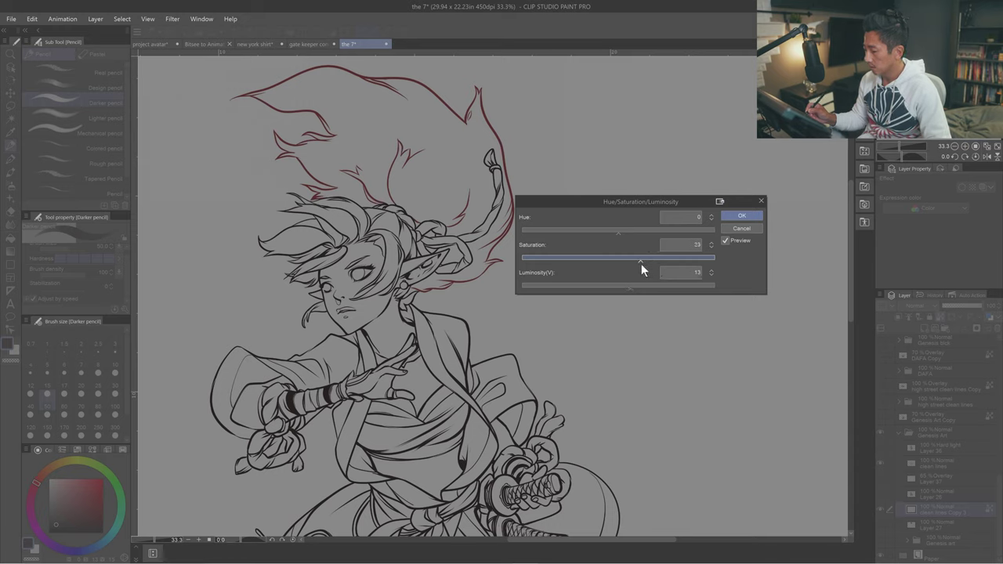
drag(629, 287, 622, 289)
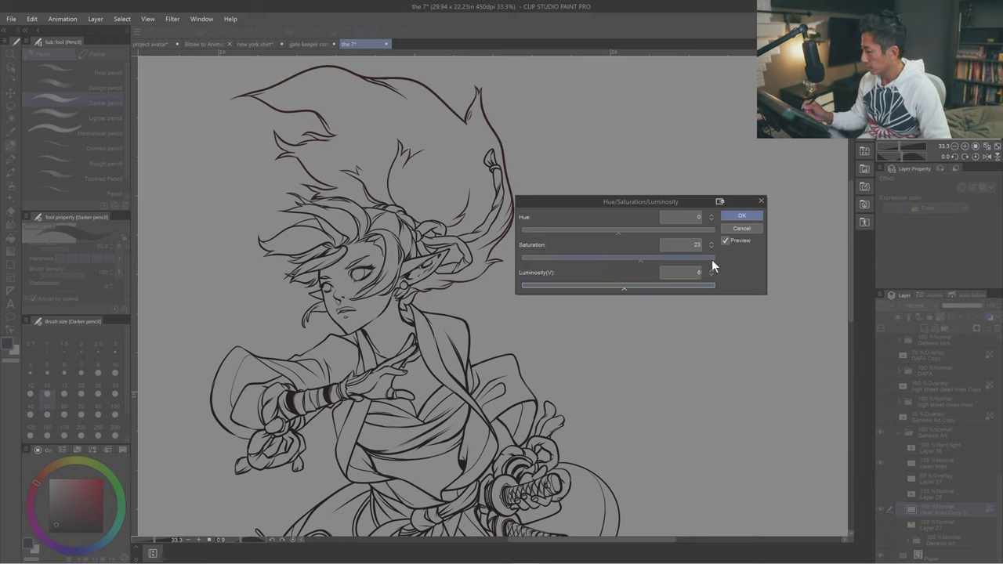
click(742, 217)
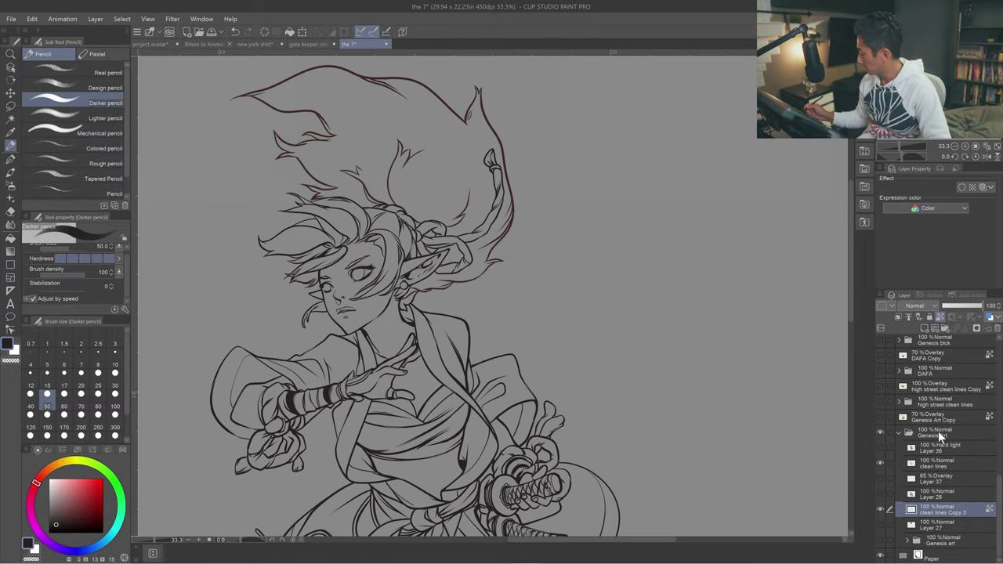
Apply Hue/Saturation/Luminosity with saturation 23 and luminosity 6 to the clean lines layer.
click(941, 463)
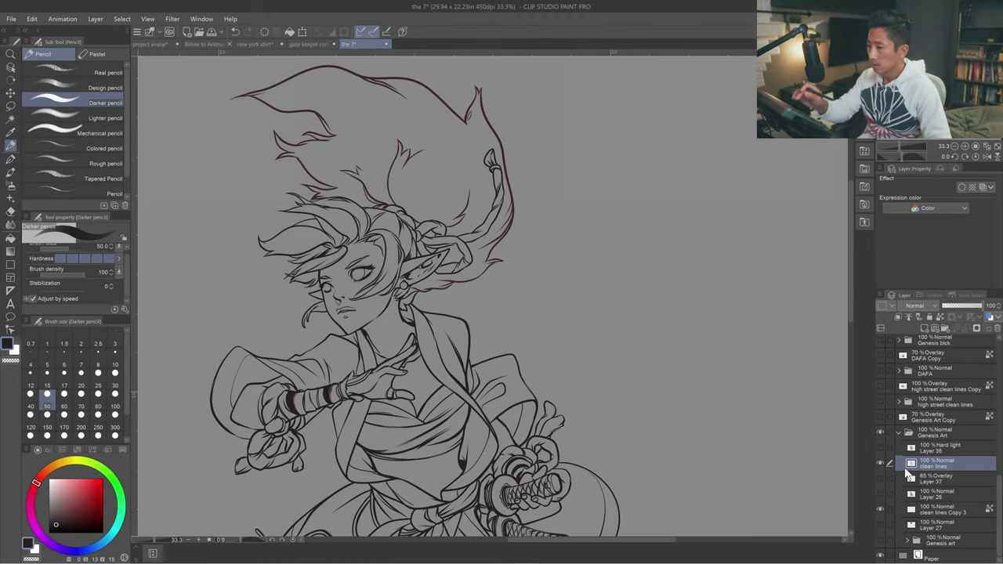
key(ctrl+u)
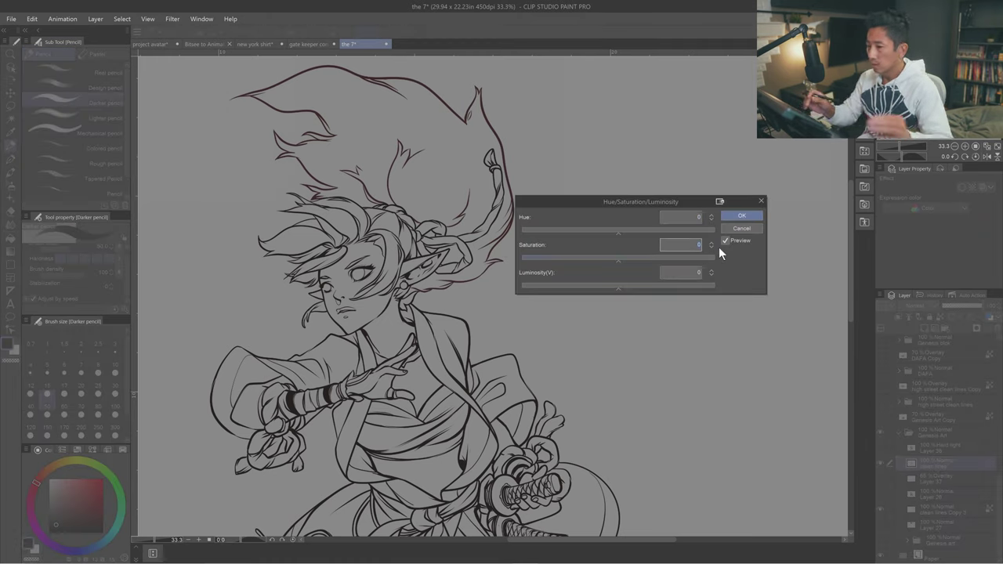
text(23)
key(Tab)
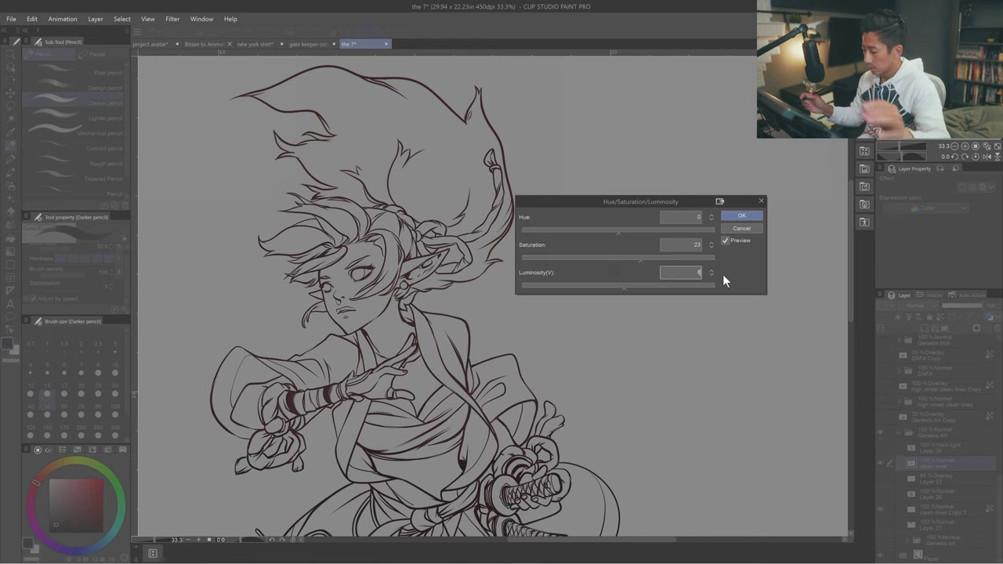
click(748, 228)
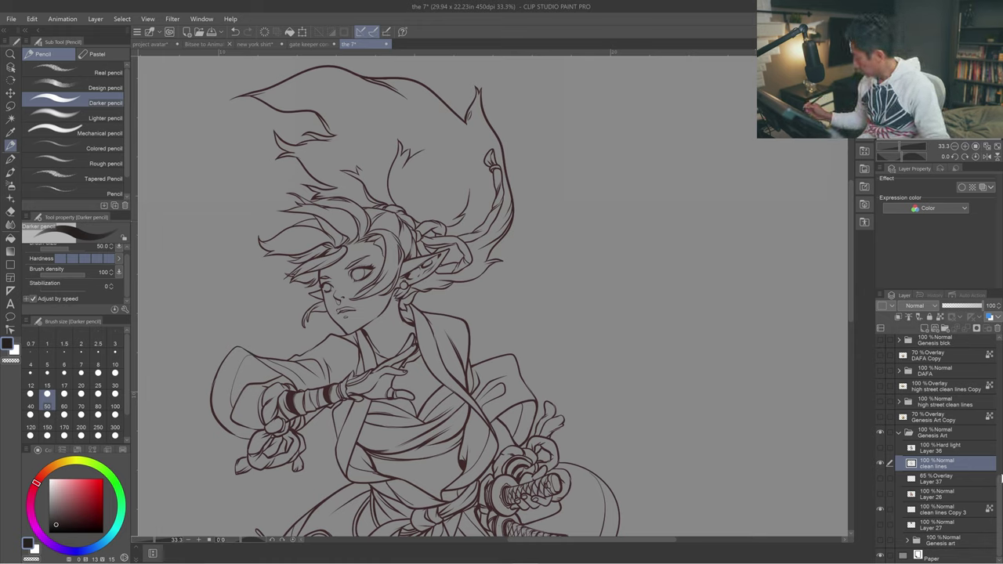
Show the colour and shading layers again: Layer 26, Layer 27, Layer 36 and Layer 37.
scroll(1002, 492, up, 1)
scroll(1001, 492, down, 1)
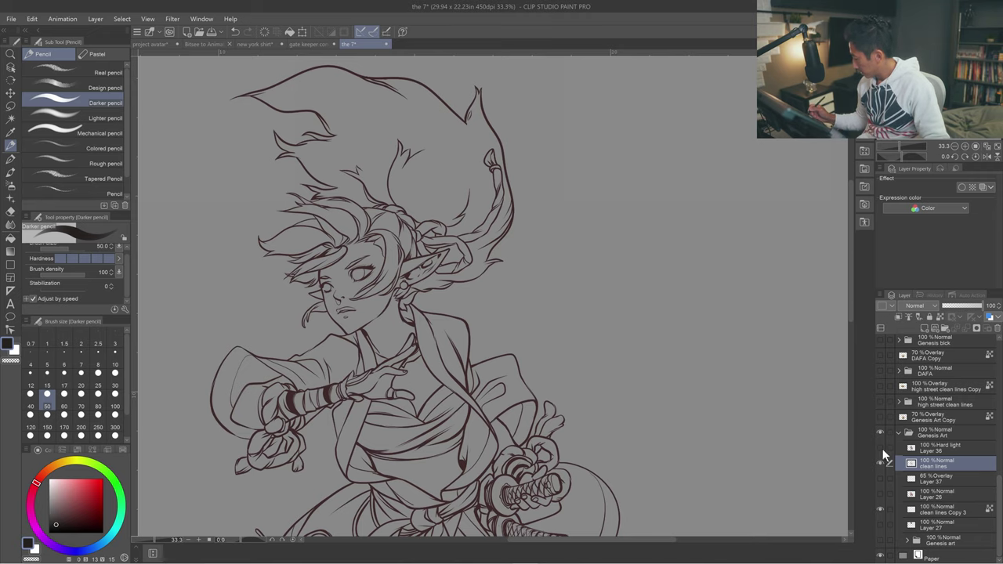
key(ctrl+plus)
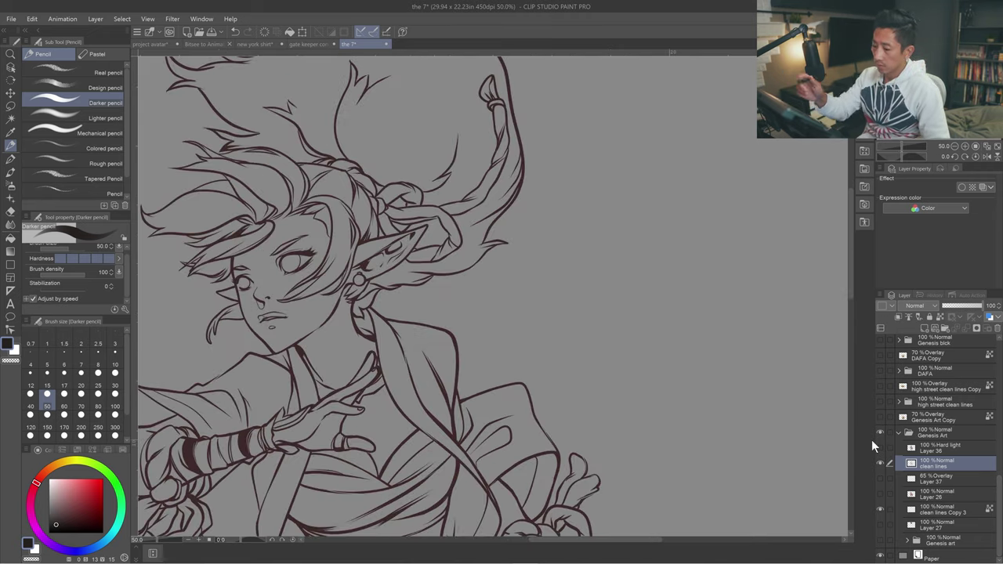
drag(380, 224, 493, 345)
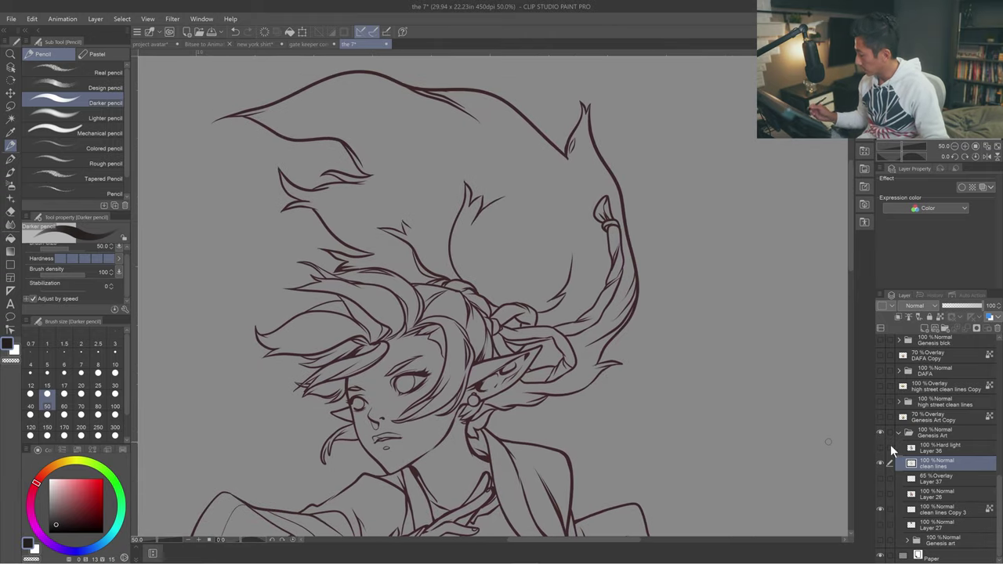
click(881, 494)
click(880, 524)
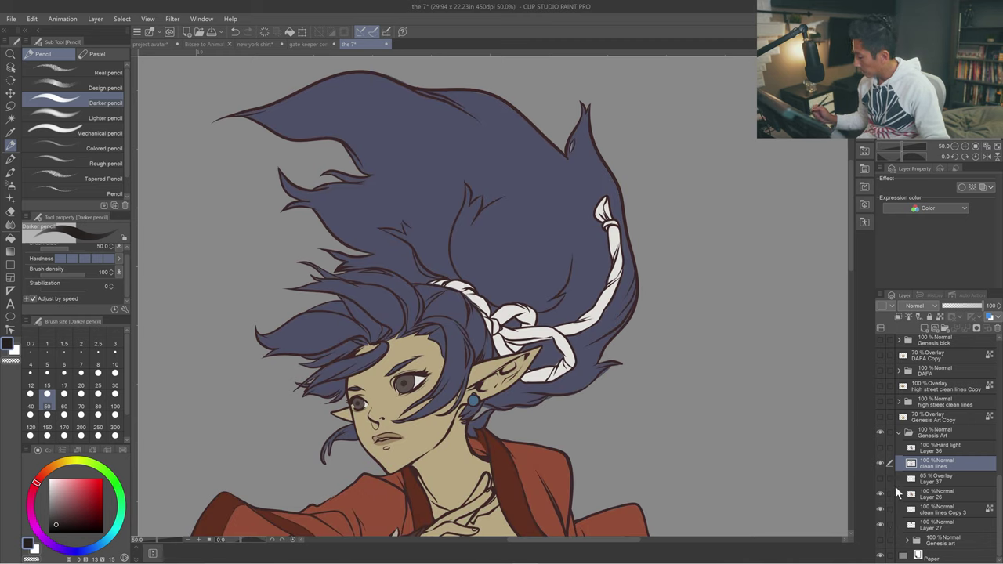
click(880, 448)
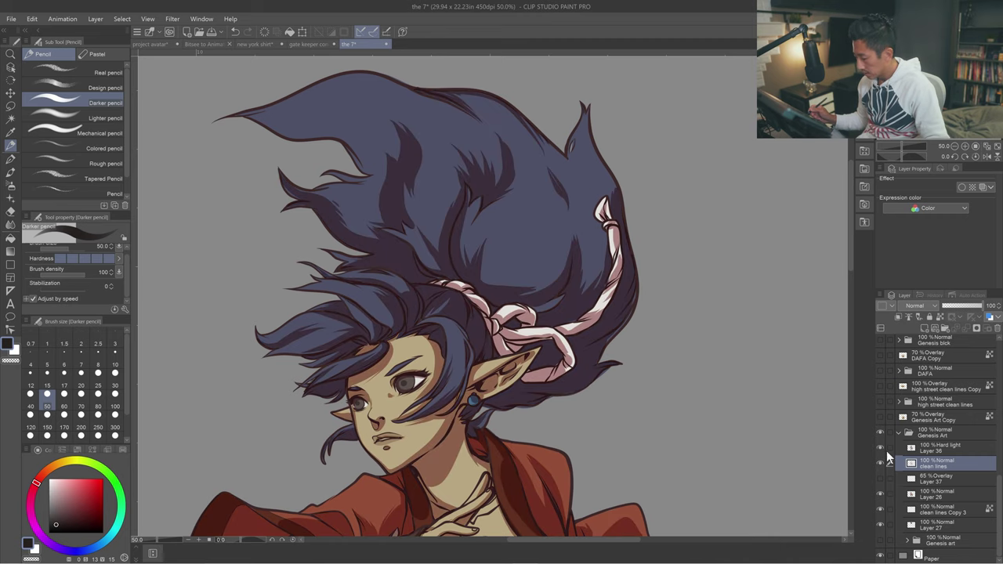
click(881, 479)
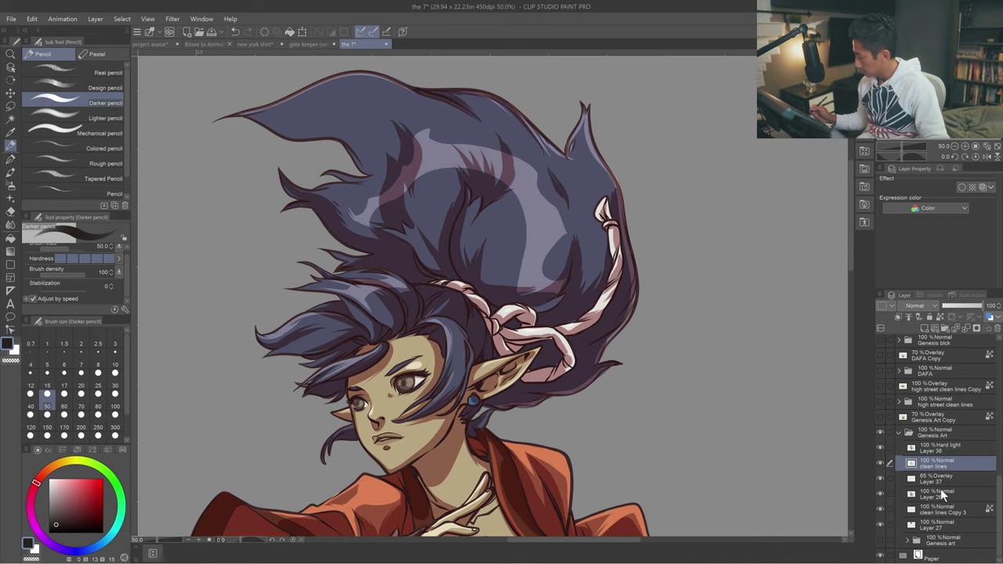
Collapse the Genesis Art folder and merge it into a single layer.
click(911, 435)
click(910, 437)
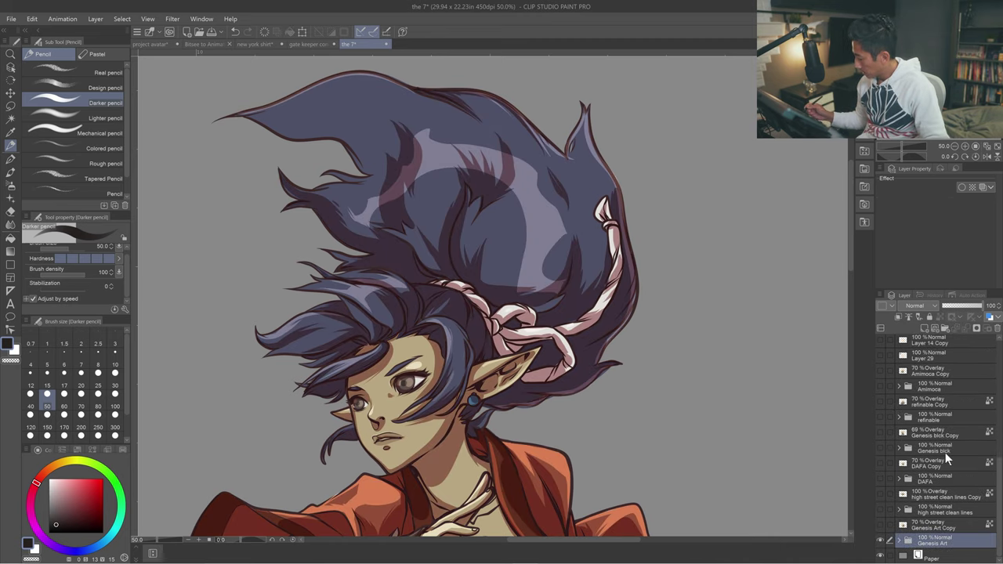
right_click(940, 542)
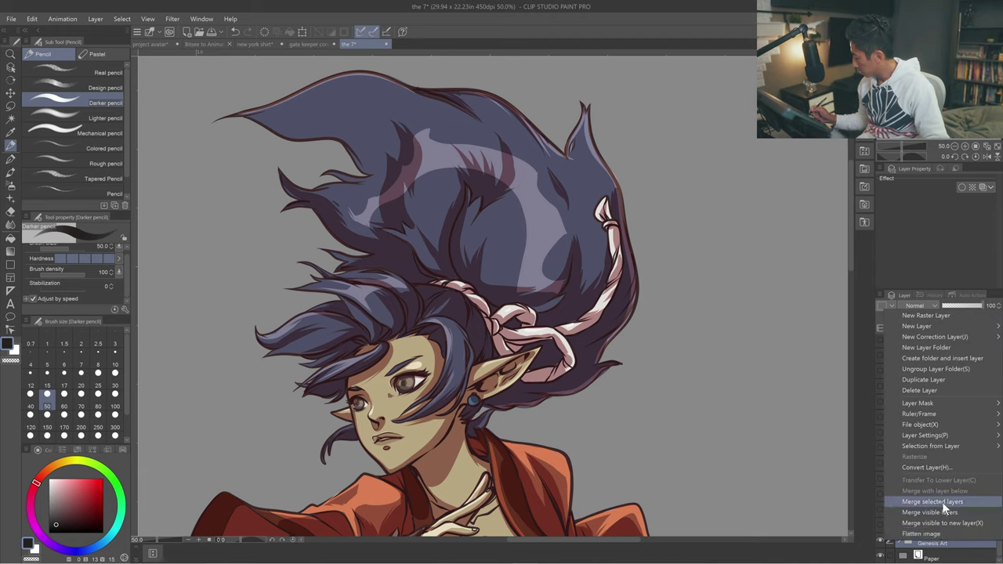
click(944, 506)
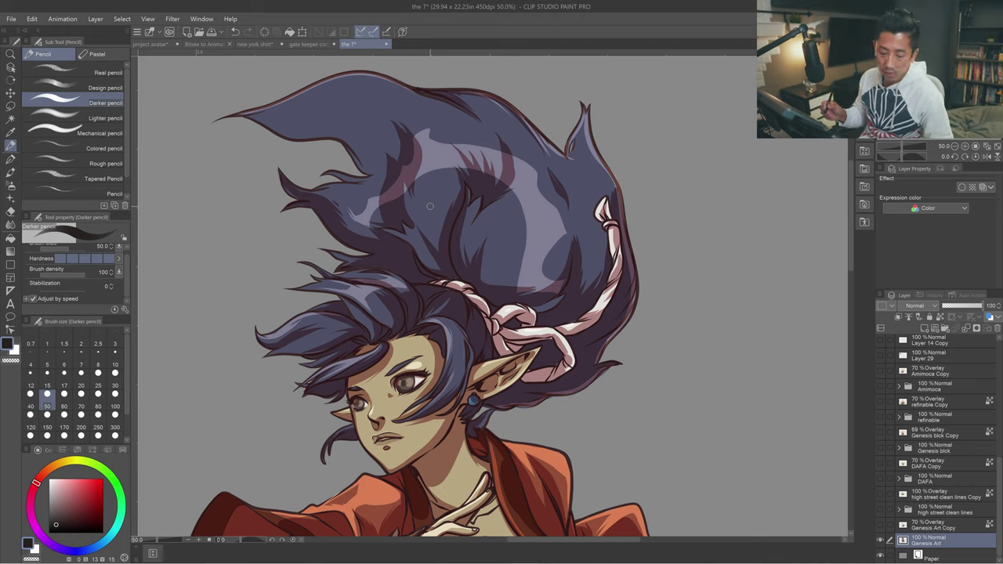
Try the Opaque watercolor brush at size 30 and the Transparent watercolor brush at size 70 on the hair, undoing the test strokes.
key(b)
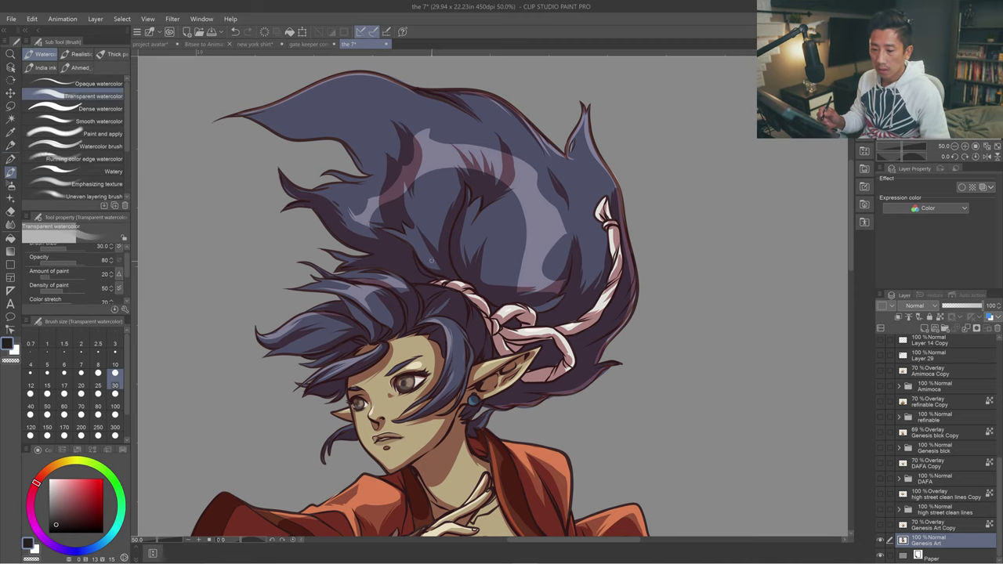
click(112, 87)
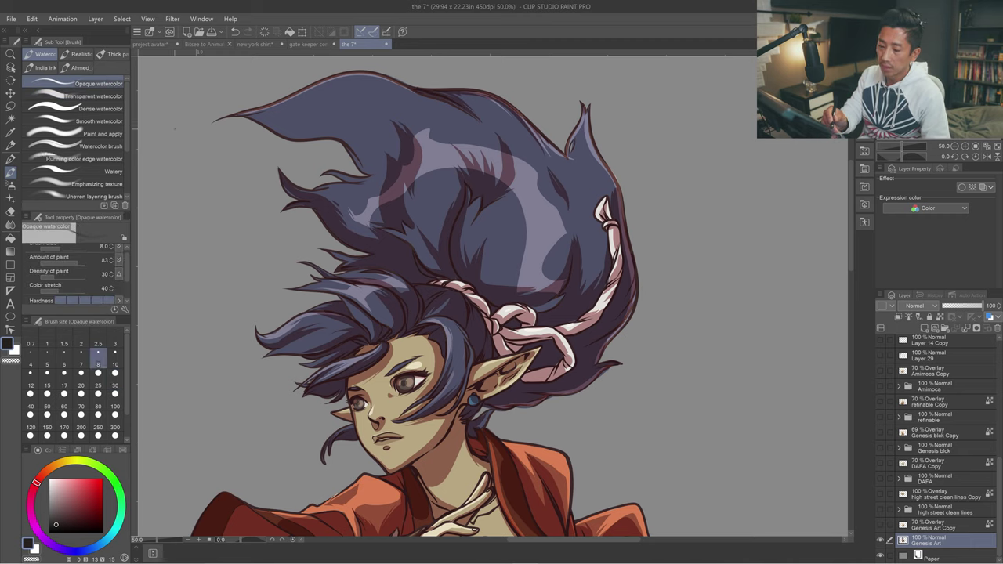
click(115, 373)
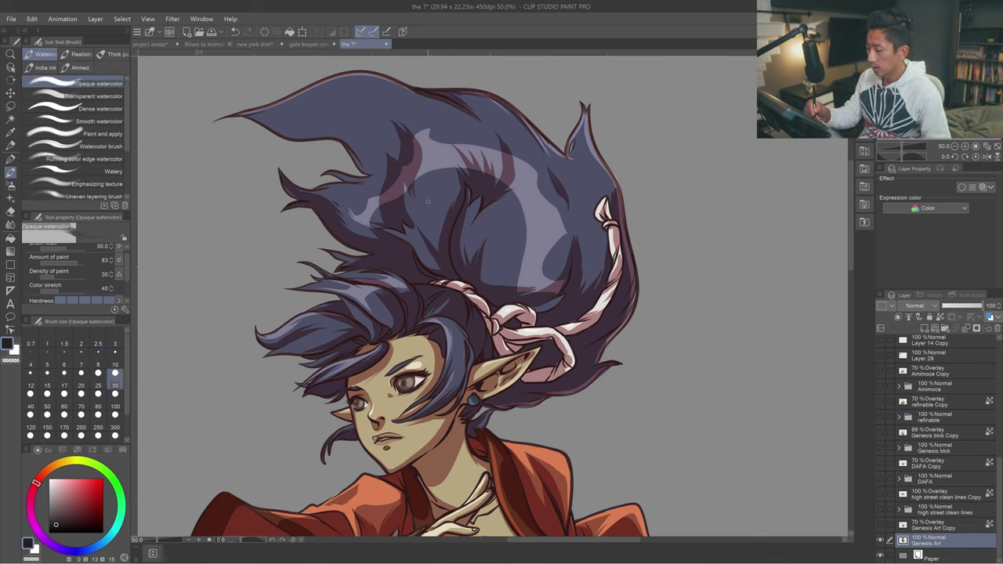
key(ctrl+z)
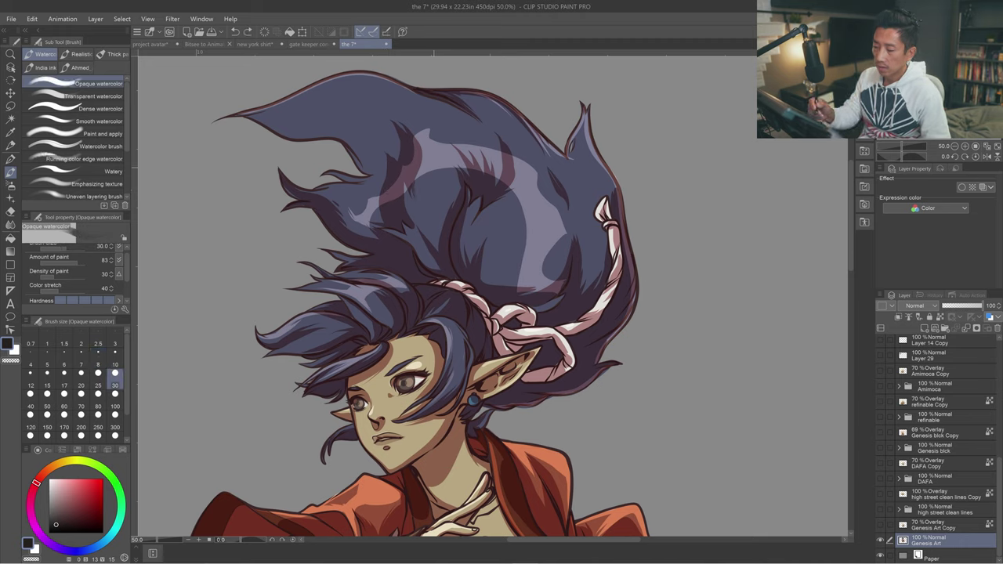
click(94, 96)
click(81, 406)
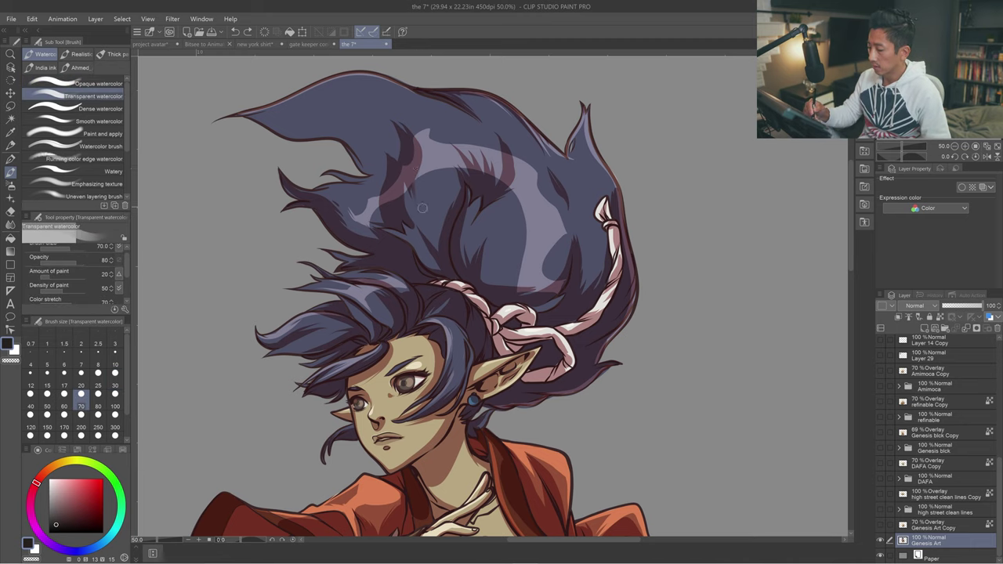
key(ctrl+z)
Switch to the Opaque watercolor brush at size 70 and bring its hardness, density and stabilization settings into view.
click(110, 84)
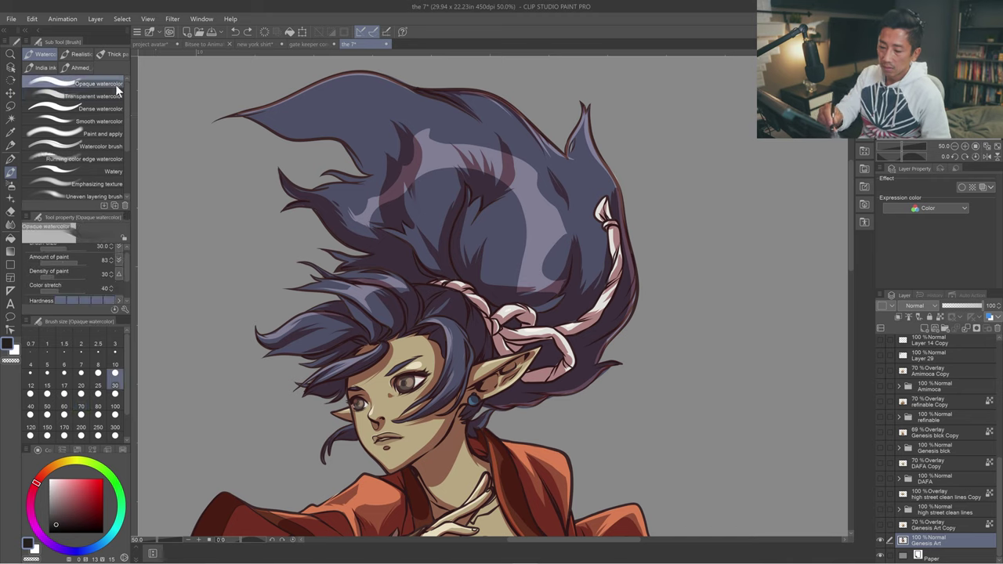
key(])
key(])
key(])
click(81, 402)
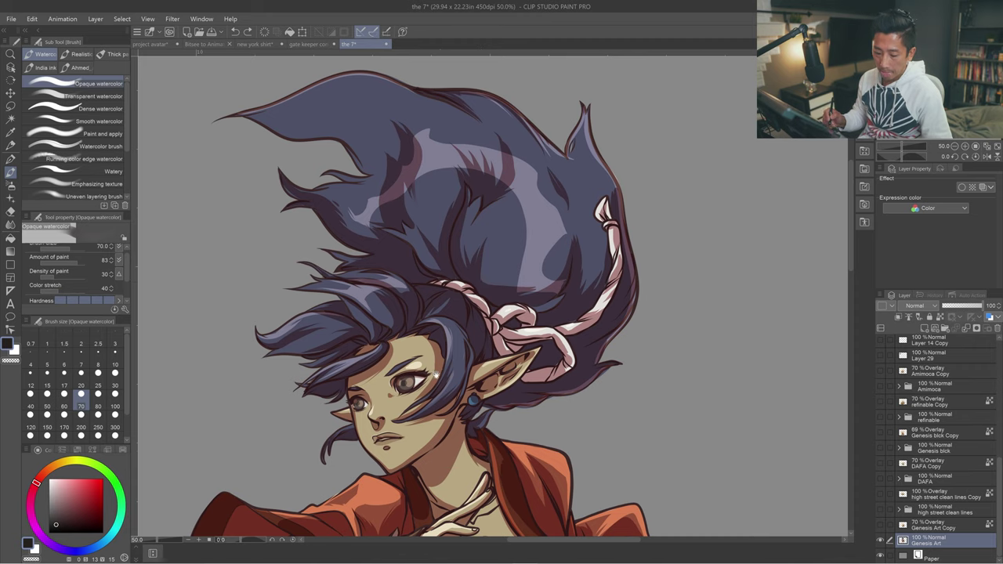
drag(437, 376, 440, 330)
drag(127, 257, 127, 284)
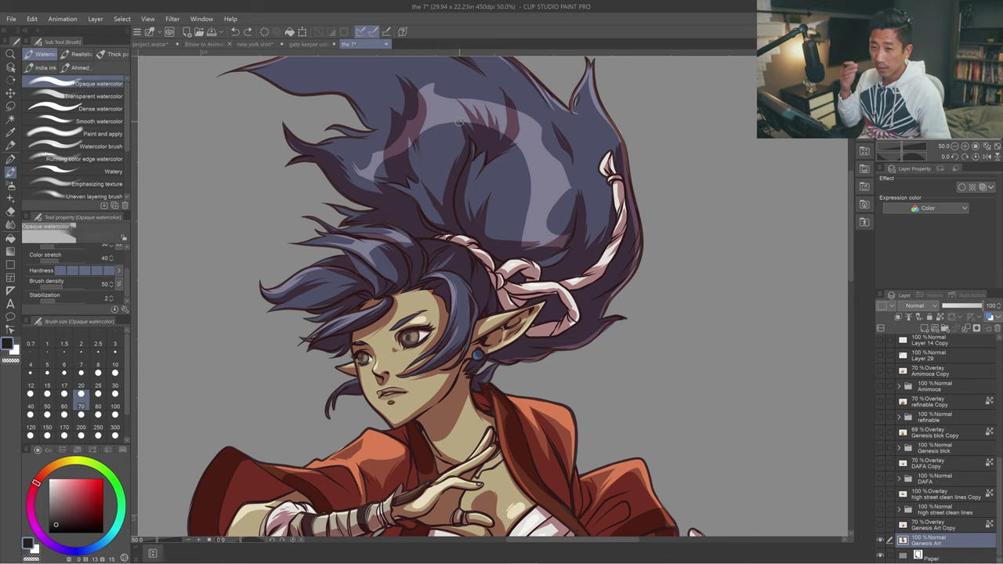
scroll(459, 121, up, 1)
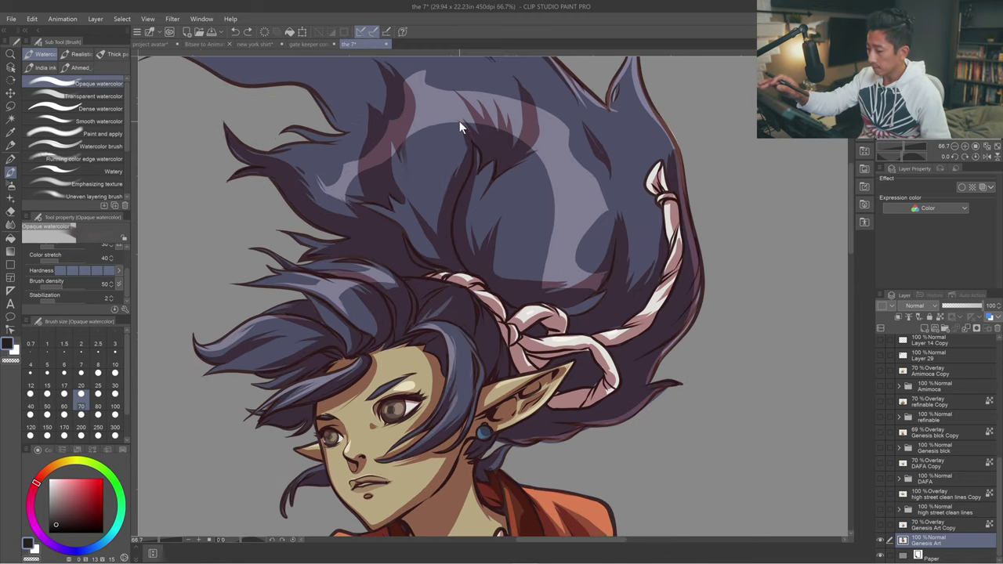
Set the Opaque watercolor brush to size 30 for painting around the character's face and fringe.
scroll(460, 121, up, 1)
drag(388, 339, 408, 137)
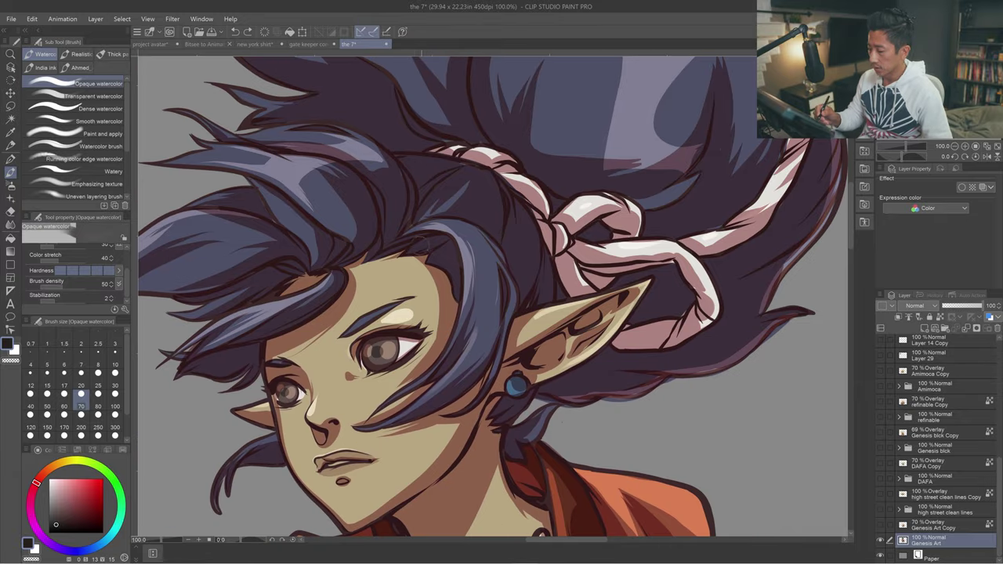
key(bracketleft)
key(bracketleft)
key(bracketleft)
key(bracketleft)
key(bracketleft)
key(bracketleft)
key(bracketright)
key(bracketright)
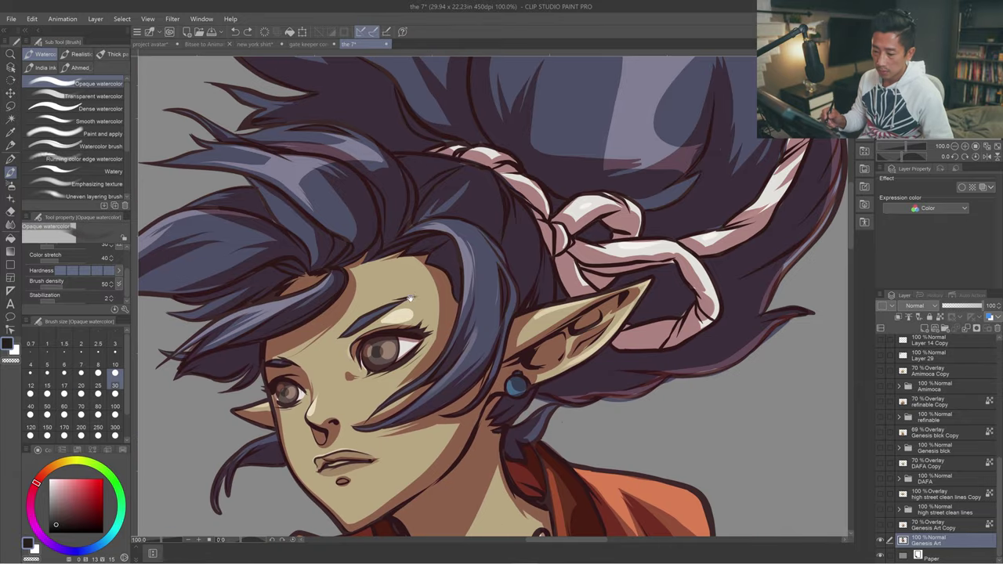
Make the white sub colour the active drawing colour and undo the last stroke on the fringe.
scroll(414, 272, down, 2)
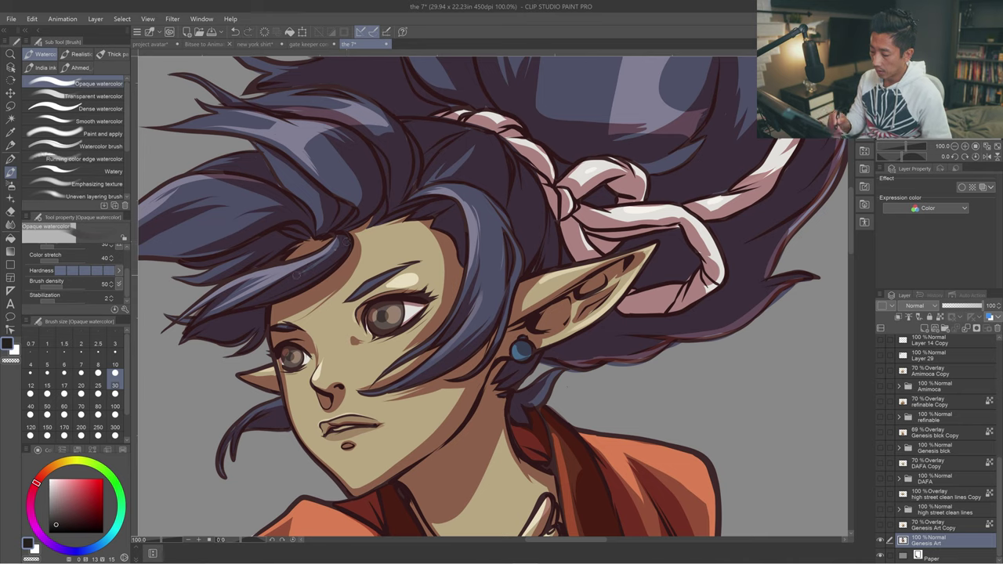
click(16, 353)
click(9, 346)
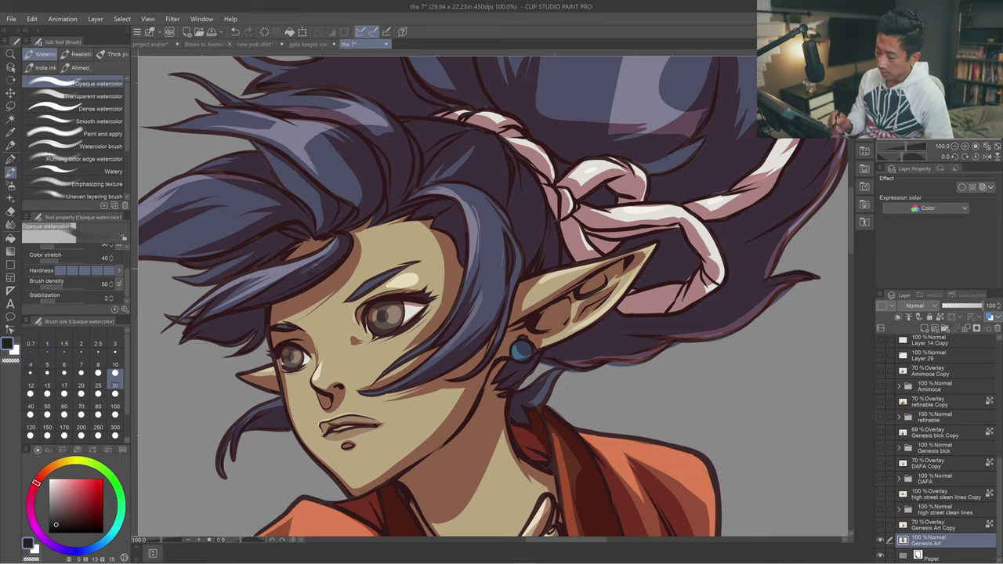
click(16, 353)
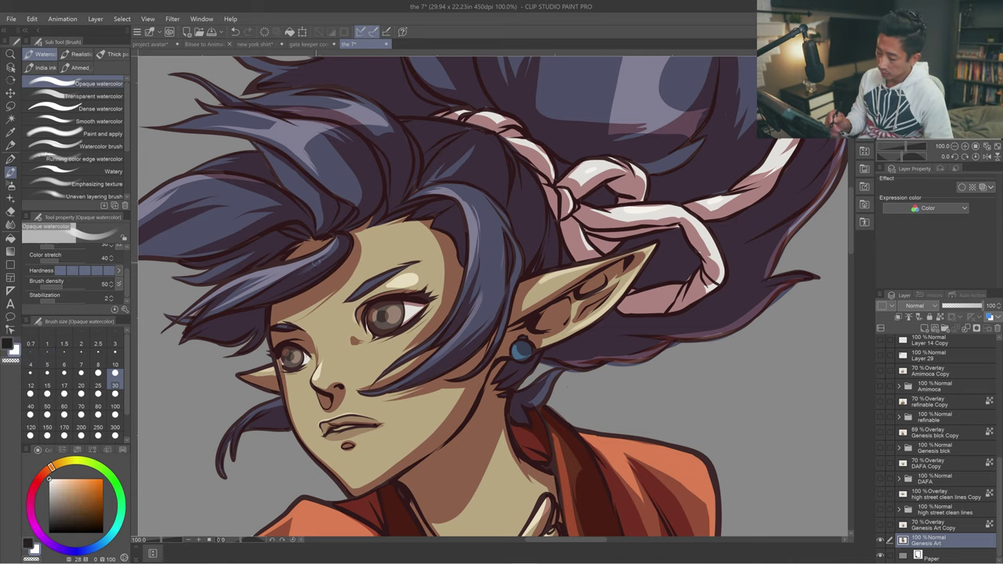
key(ctrl+z)
Blend the highlight of the upper front hair tuft into its base colour with the brush at sizes 20 and 50.
key([)
key([)
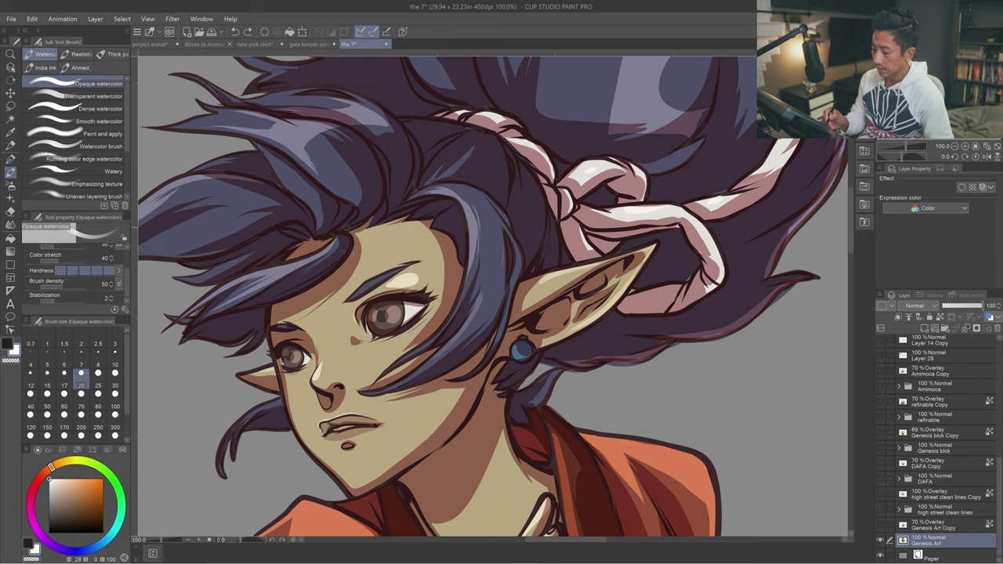
mouse_move(364, 168)
mouse_down()
mouse_move(425, 244)
mouse_move(404, 231)
mouse_up()
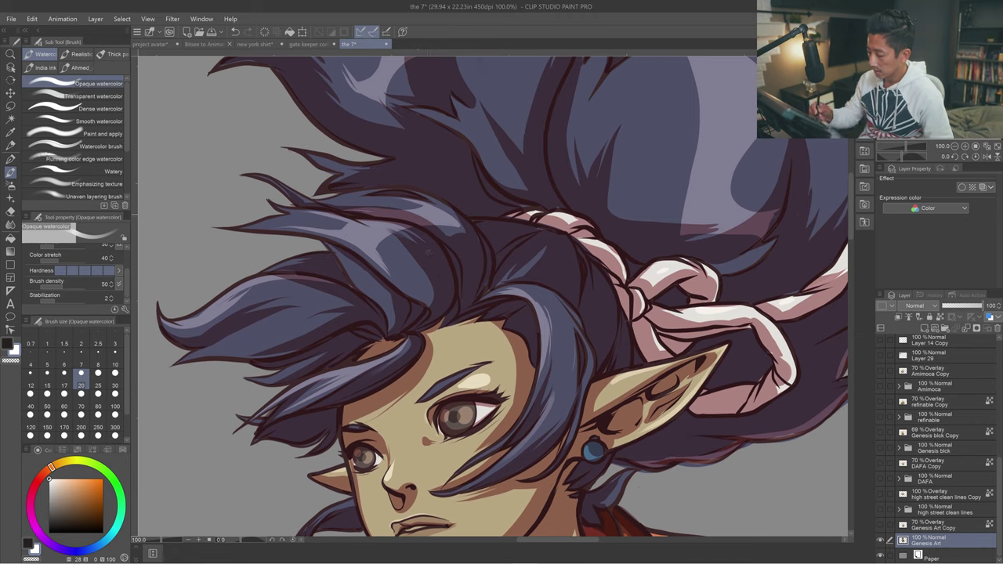
key(bracketright)
key(bracketright)
key(bracketright)
key(bracketright)
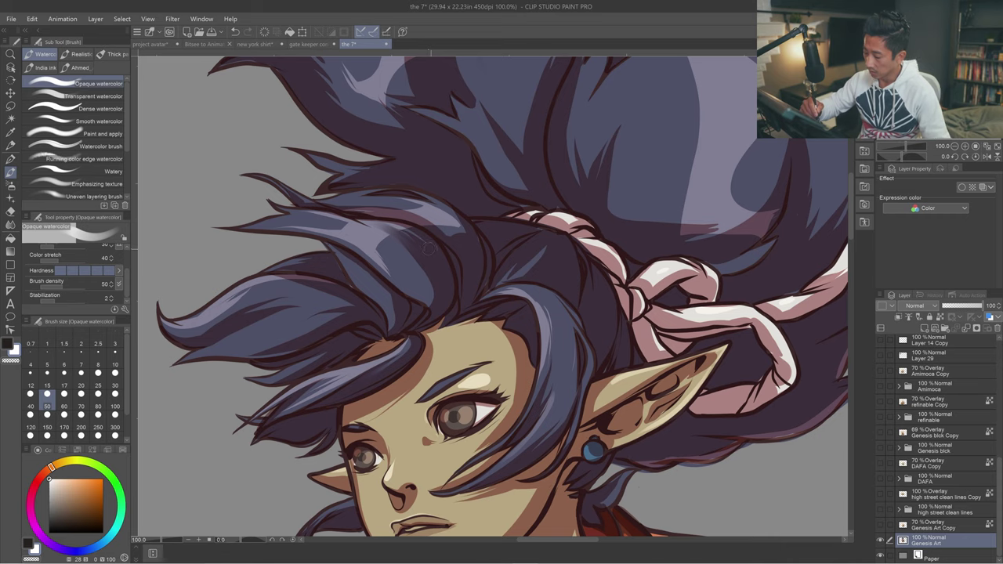
Paint soft lighter strokes into the dark hair between the forehead and the ribbon at brush sizes 25 and 50.
key(bracketleft)
key(bracketleft)
key(bracketleft)
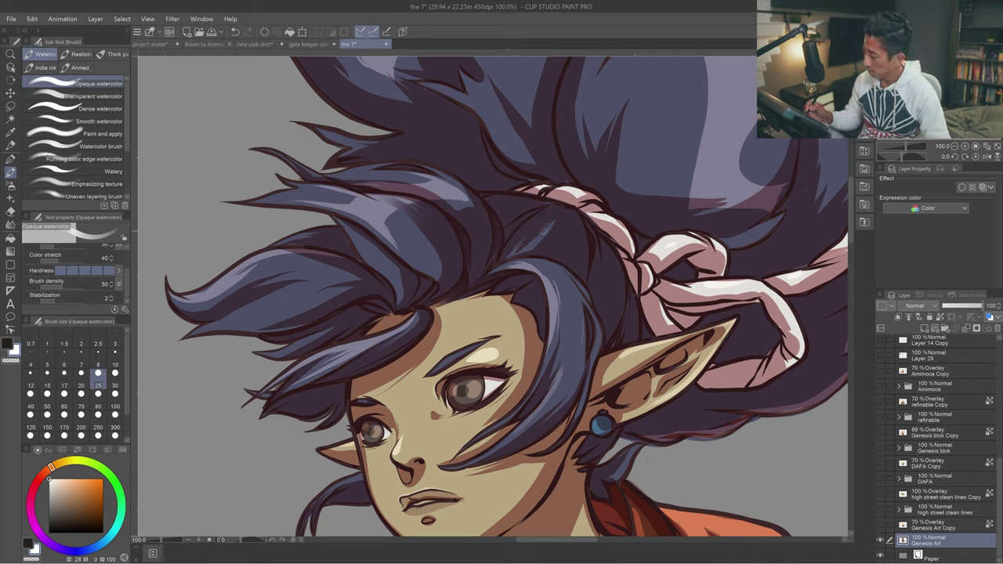
key(])
key(])
key(])
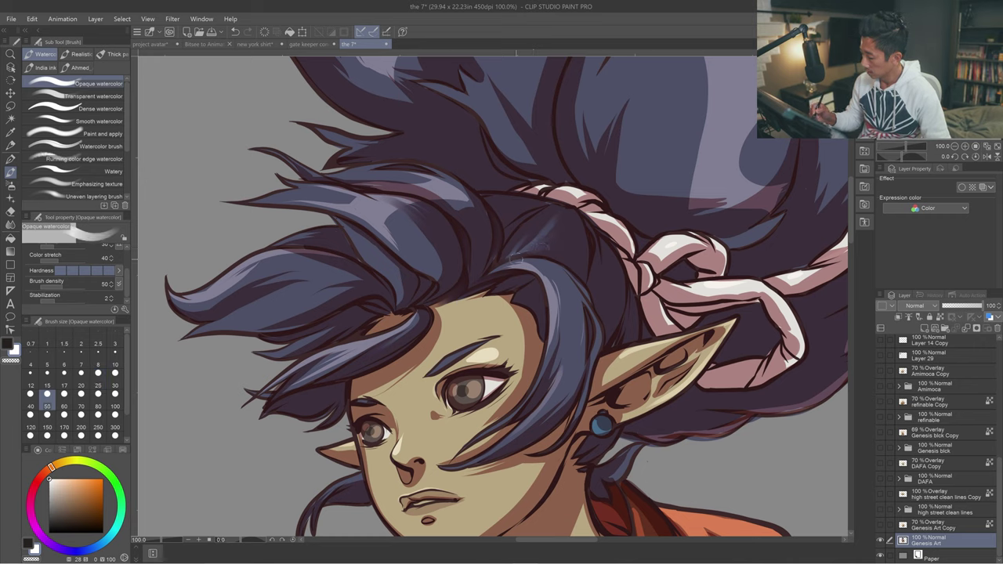
Blend the upper edge of the lock above the forehead at brush size 20, undoing and repainting the first stroke.
key(bracketleft)
key(bracketleft)
key(bracketleft)
key(bracketleft)
drag(530, 258, 559, 267)
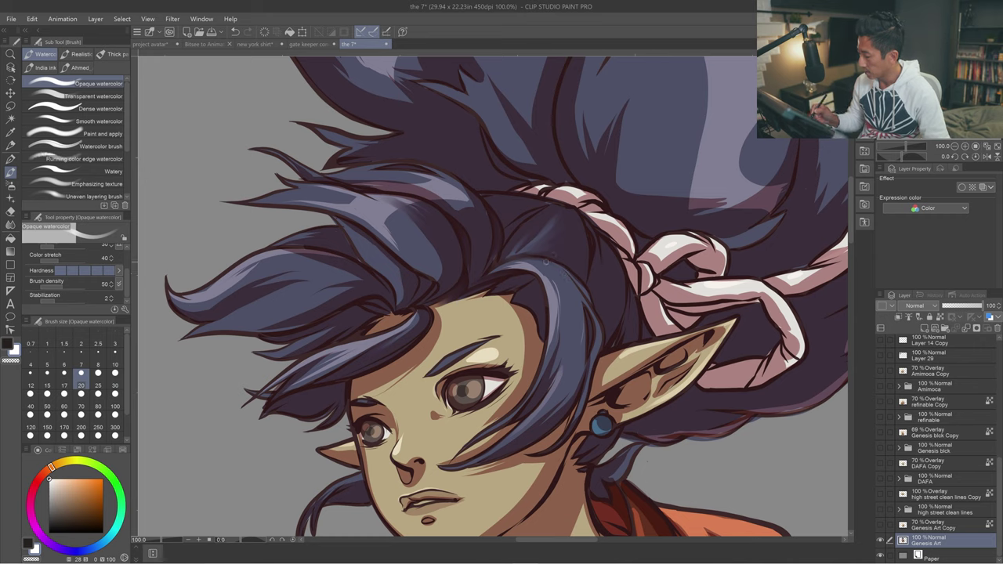
key(ctrl+z)
drag(531, 259, 548, 272)
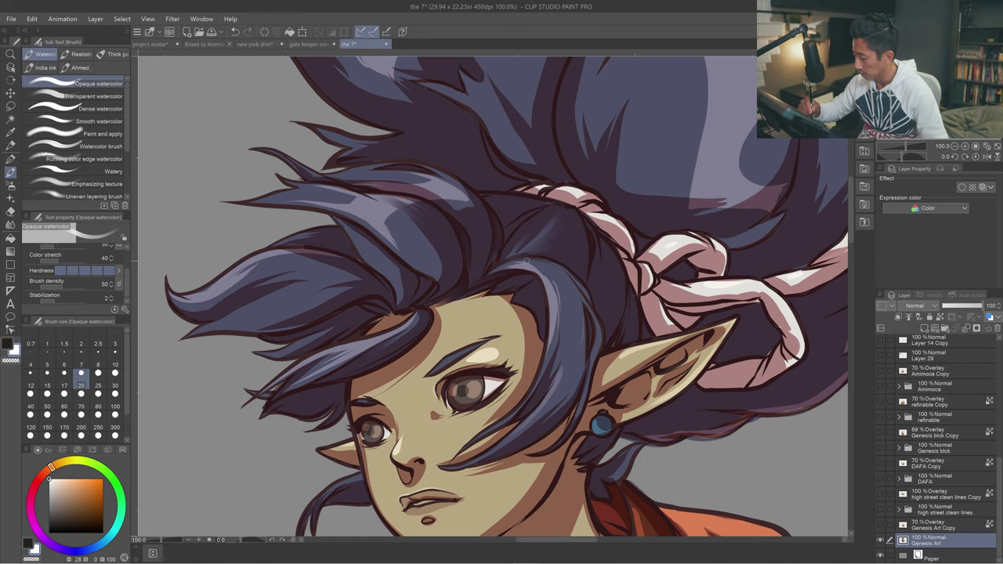
Soften the lighter strokes in the dark hair below the ribbon with the brush at sizes 40 and 25.
key(bracketright)
key(bracketright)
key(bracketright)
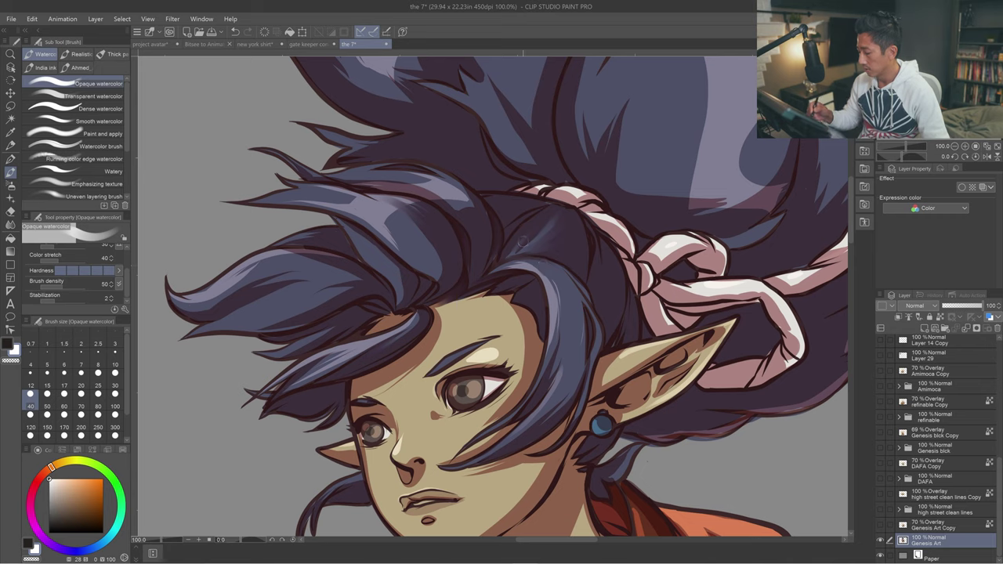
key(bracketleft)
key(bracketleft)
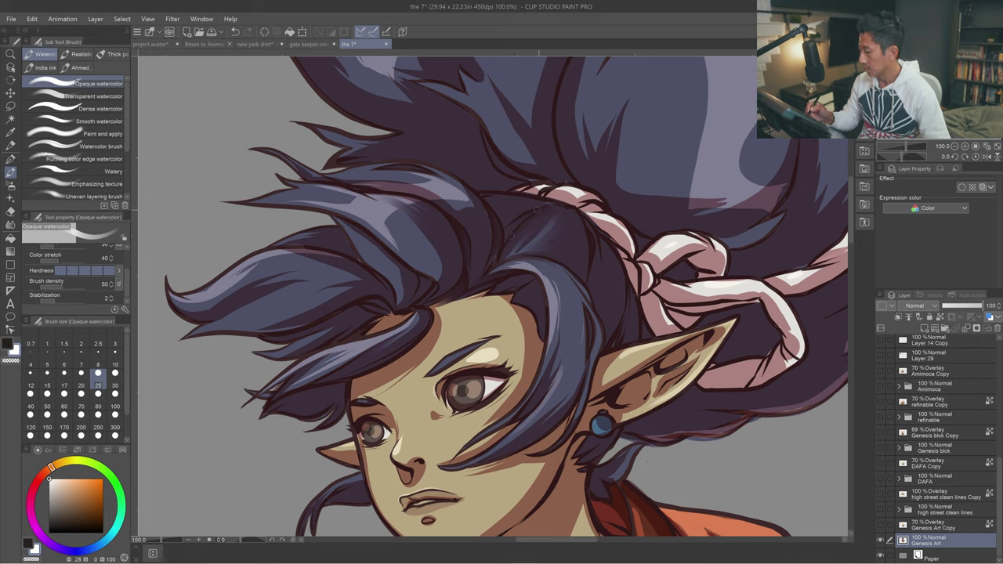
Refine the blended shading across the upper front tufts and crown with brush sizes 15, 20, 30 and 40.
key(bracketleft)
key(bracketleft)
key(bracketleft)
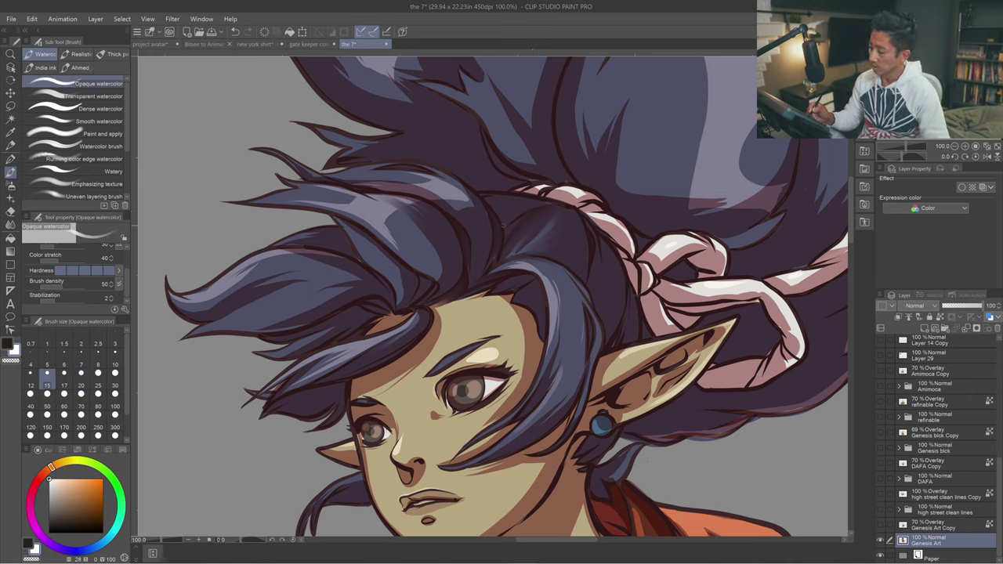
key(bracketright)
key(bracketright)
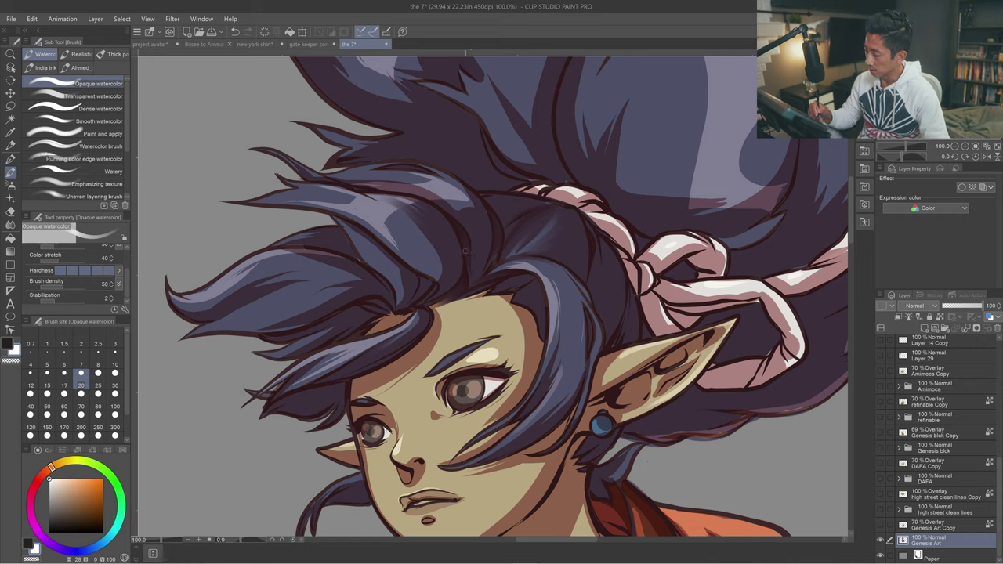
key(bracketright)
key(bracketright)
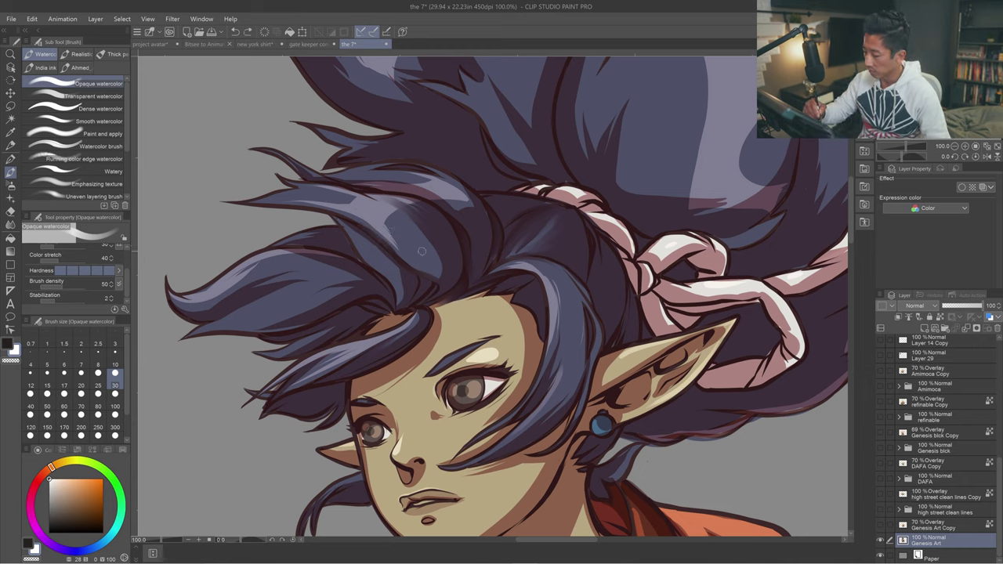
key(bracketright)
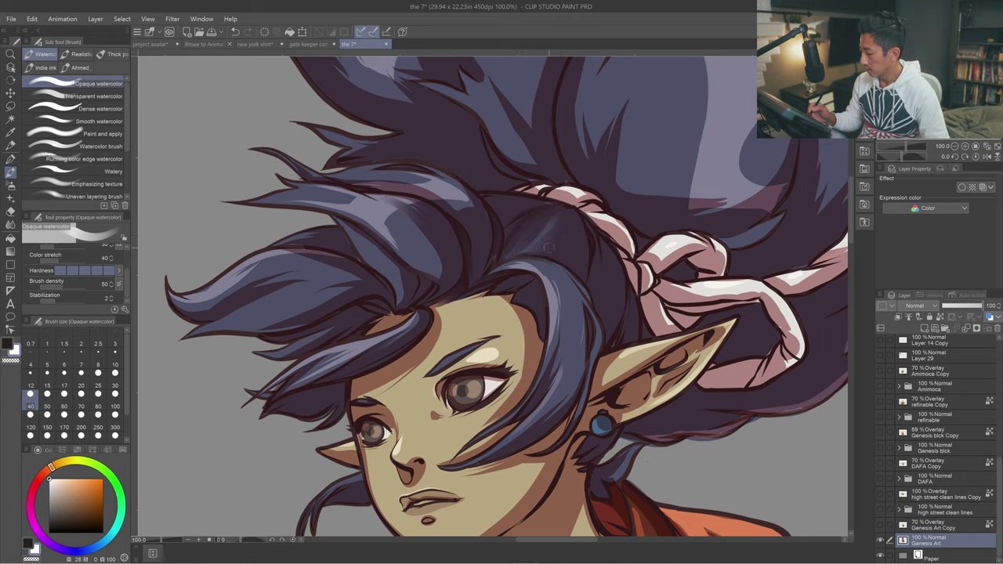
Blend the highlight between the eyebrow and upper eyelid into the skin, using brush sizes 20, 40 and 50.
mouse_move(583, 280)
mouse_down()
mouse_move(601, 236)
mouse_move(581, 234)
mouse_up()
key([)
key([)
key([)
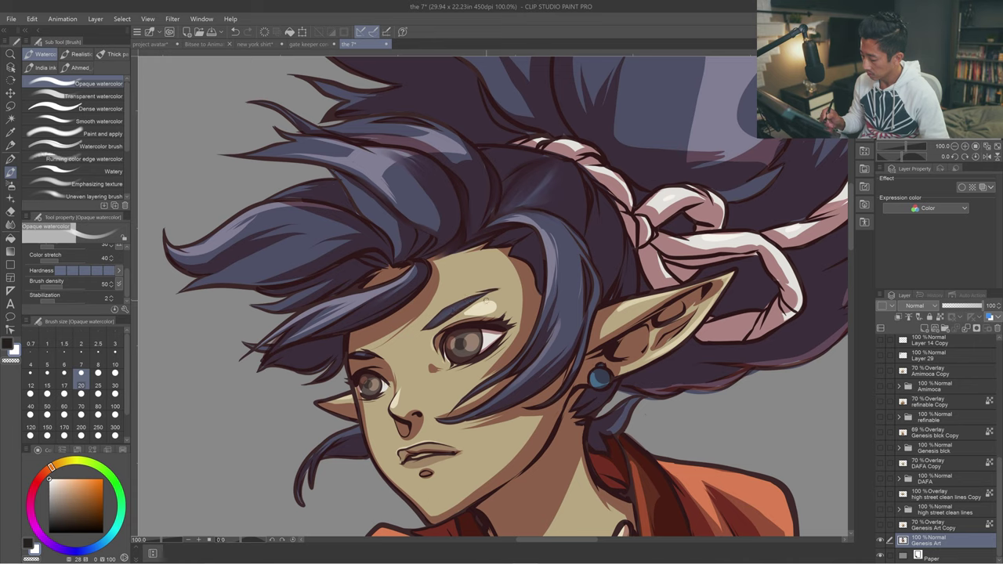
key(bracketright)
key(bracketright)
key(bracketright)
drag(466, 316, 504, 298)
key(bracketright)
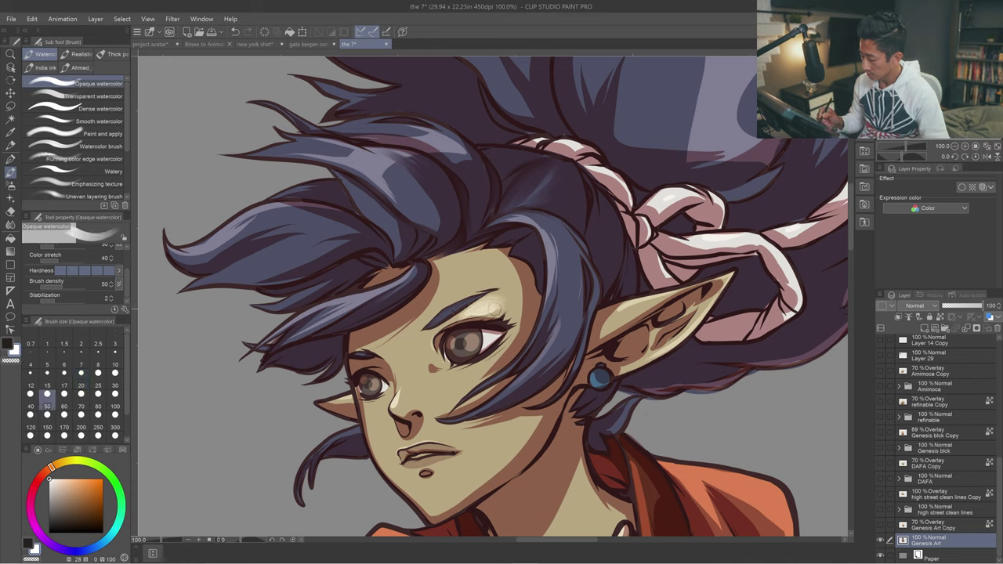
key(bracketleft)
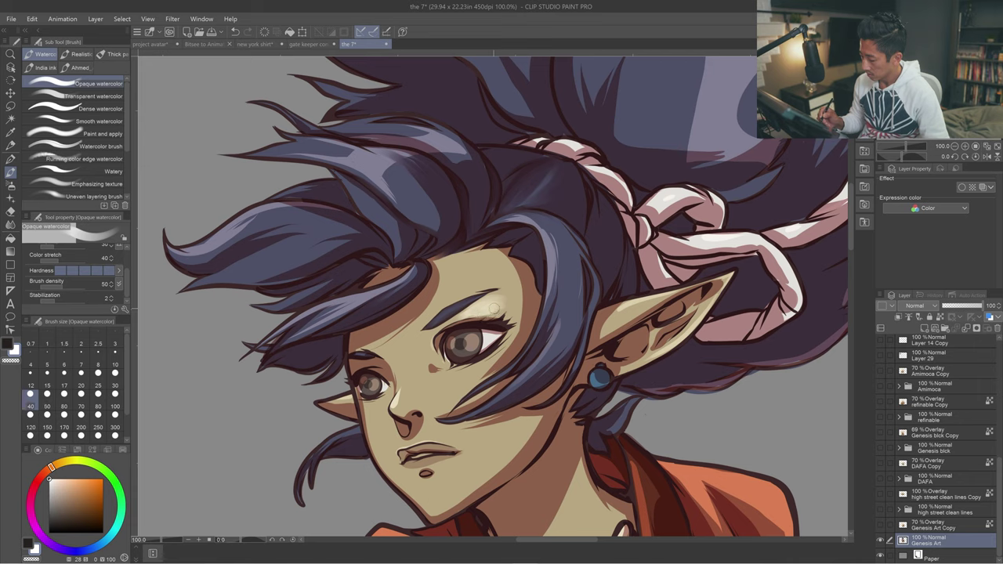
mouse_move(484, 313)
mouse_down()
mouse_move(495, 296)
mouse_move(506, 300)
mouse_move(499, 295)
mouse_up()
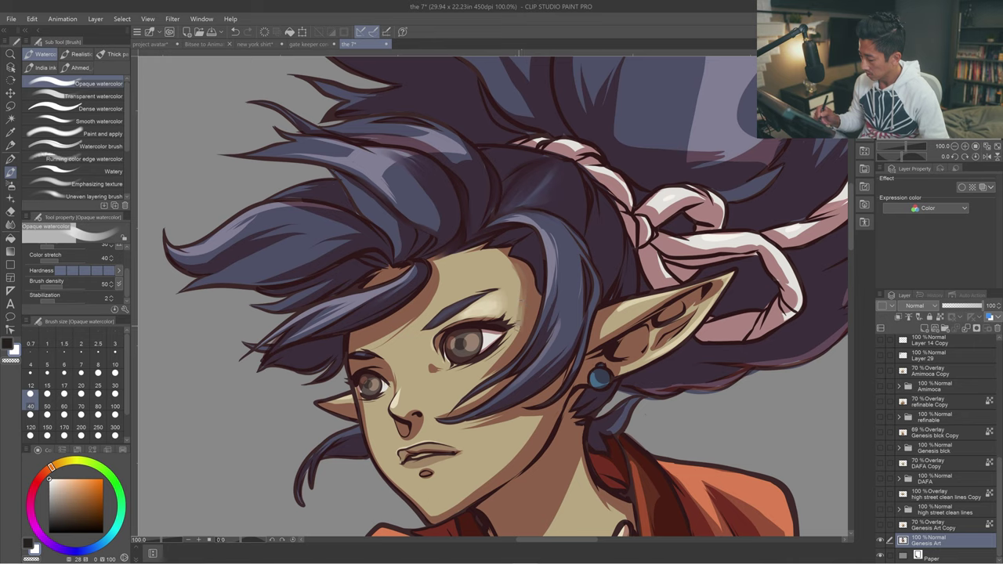
Blend the shadow edges below the eye and along the temple at brush sizes 40 and 25, undoing the last stroke.
drag(500, 359, 470, 389)
key(bracketleft)
key(bracketleft)
key(bracketleft)
key(bracketleft)
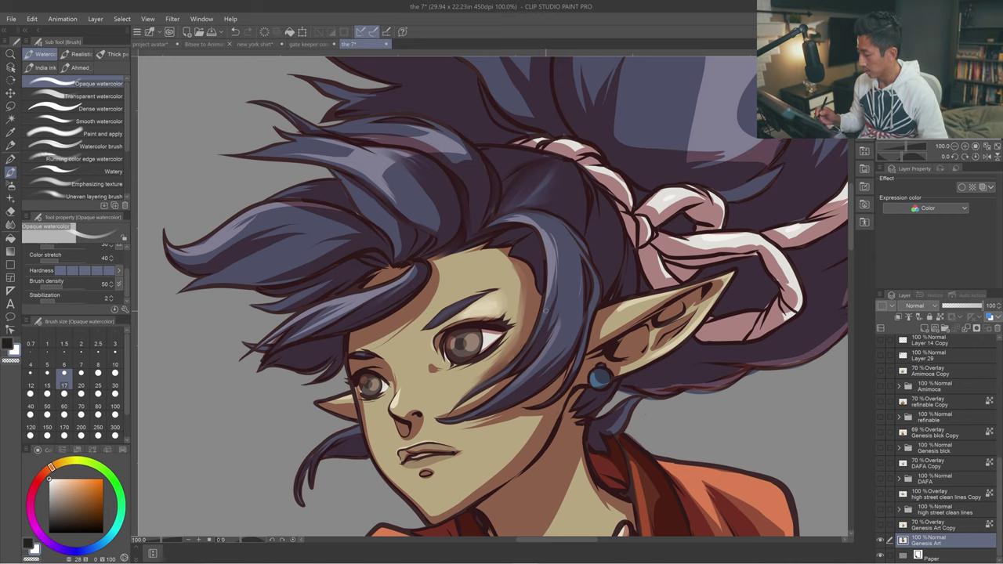
key(bracketright)
key(bracketright)
drag(537, 320, 540, 299)
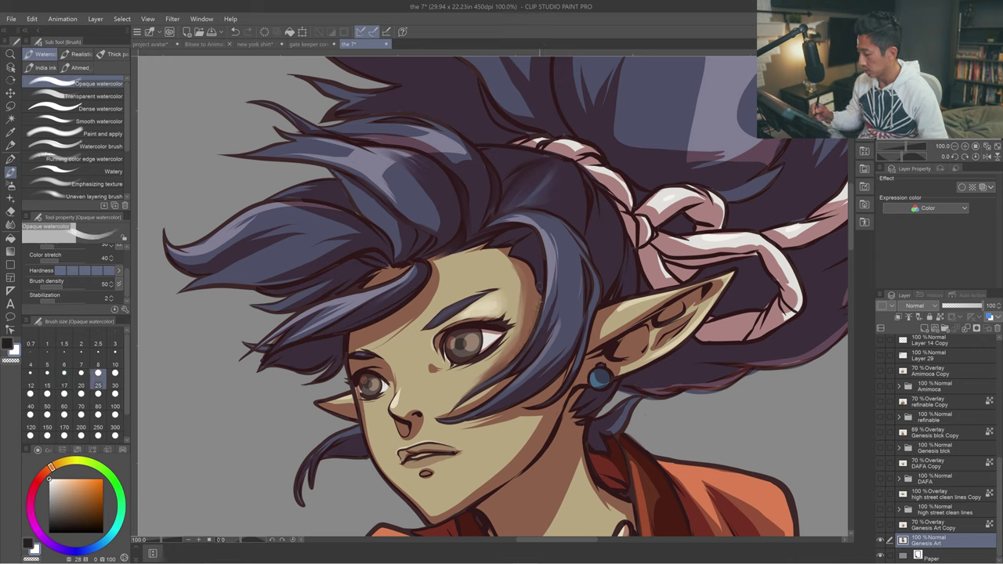
key(bracketright)
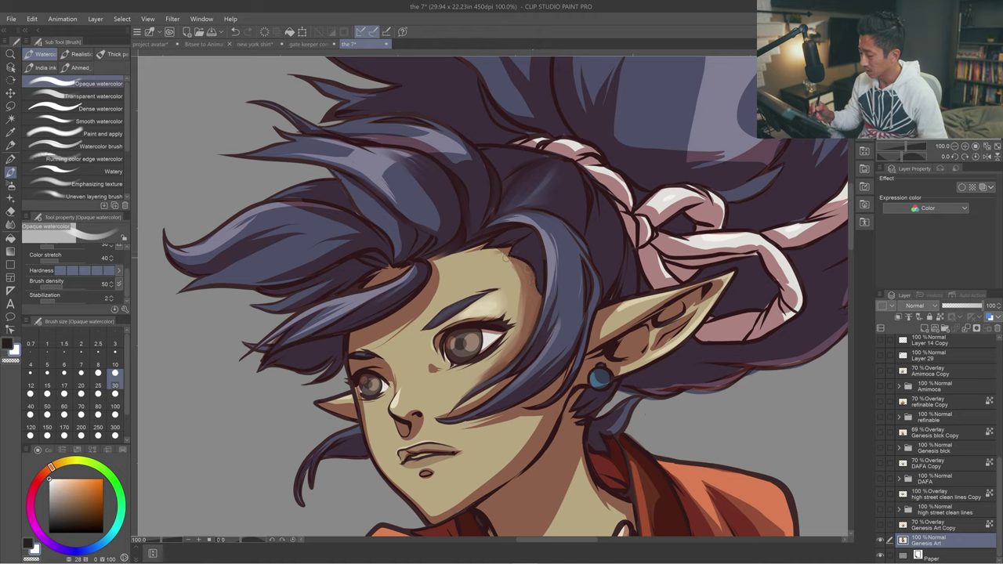
key(ctrl+z)
Switch to the Transparent watercolor brush and blend the forehead shadow along the hairline and down toward the eyelid, using size 50 and smaller.
click(94, 96)
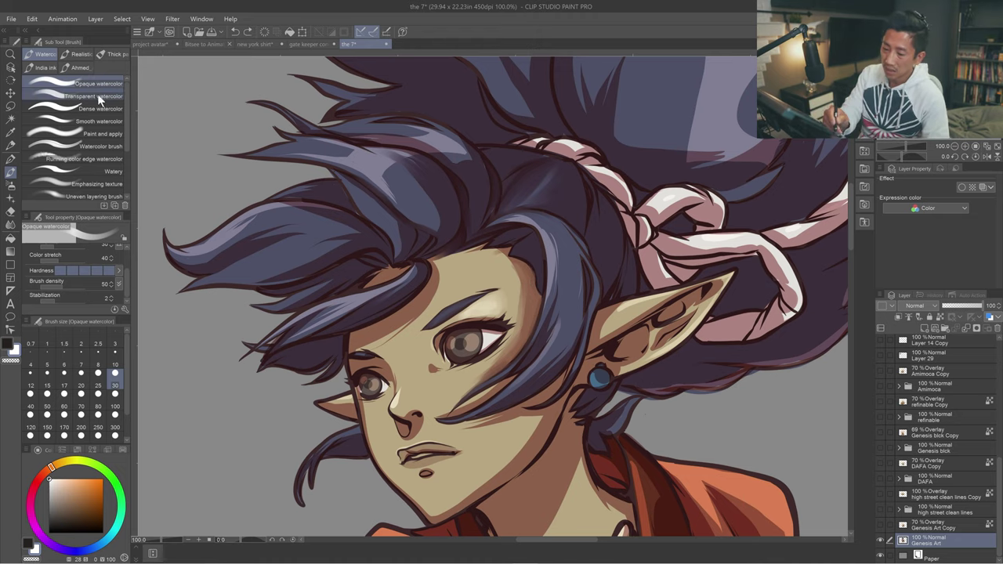
mouse_move(501, 250)
mouse_down()
mouse_move(488, 250)
mouse_move(514, 258)
mouse_move(520, 294)
mouse_move(480, 255)
mouse_up()
key(bracketright)
key(bracketright)
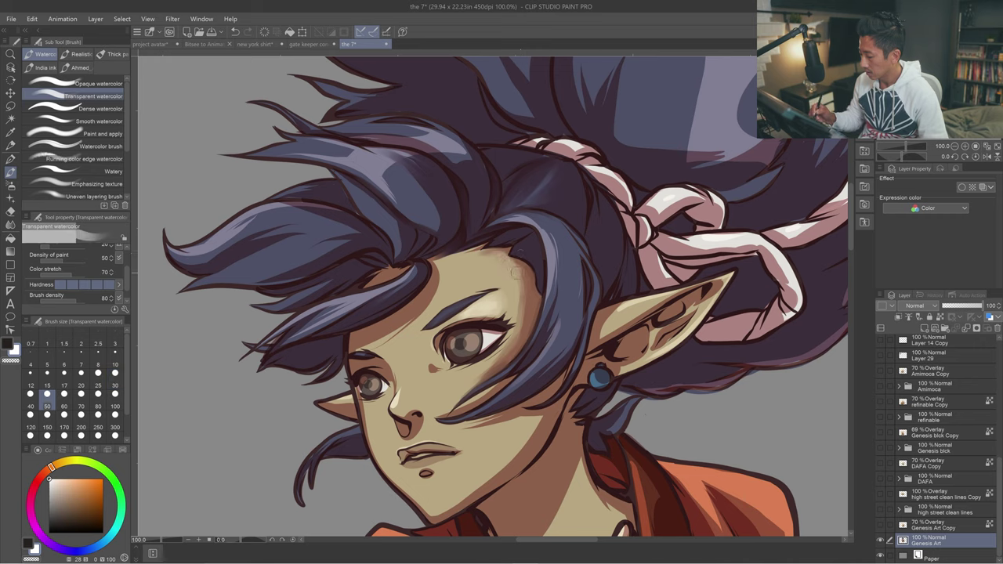
key(bracketleft)
key(bracketleft)
key(bracketleft)
mouse_move(520, 292)
mouse_down()
mouse_move(508, 266)
mouse_move(524, 312)
mouse_move(509, 281)
mouse_move(481, 264)
mouse_move(486, 256)
mouse_move(516, 268)
mouse_move(503, 265)
mouse_move(522, 312)
mouse_move(458, 323)
mouse_up()
Soften the mark at the inner eye corner and blend the shadow between the eyebrows up toward the fringe.
key([)
key([)
key([)
drag(433, 361, 434, 368)
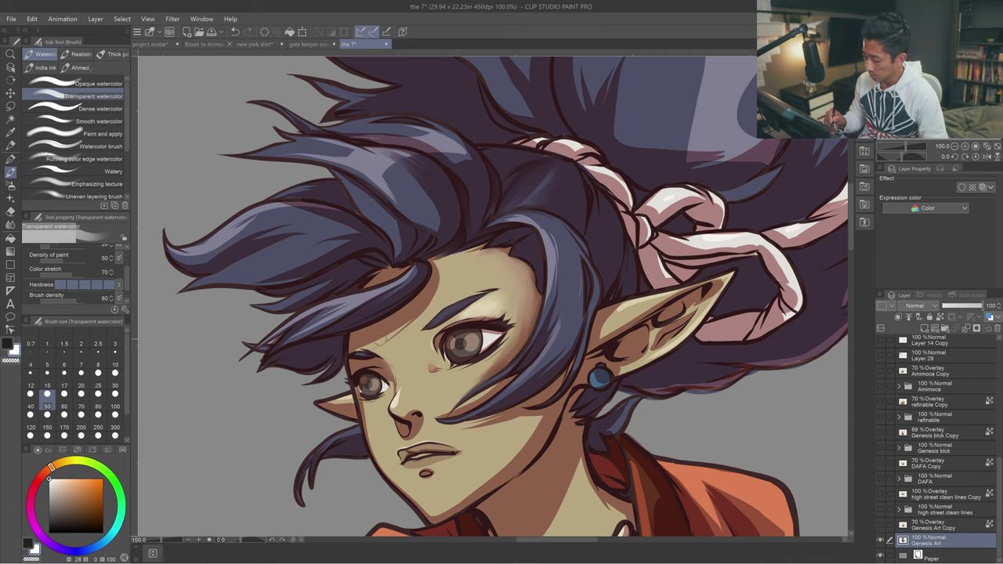
mouse_move(404, 329)
mouse_down()
mouse_move(379, 344)
mouse_move(388, 335)
mouse_up()
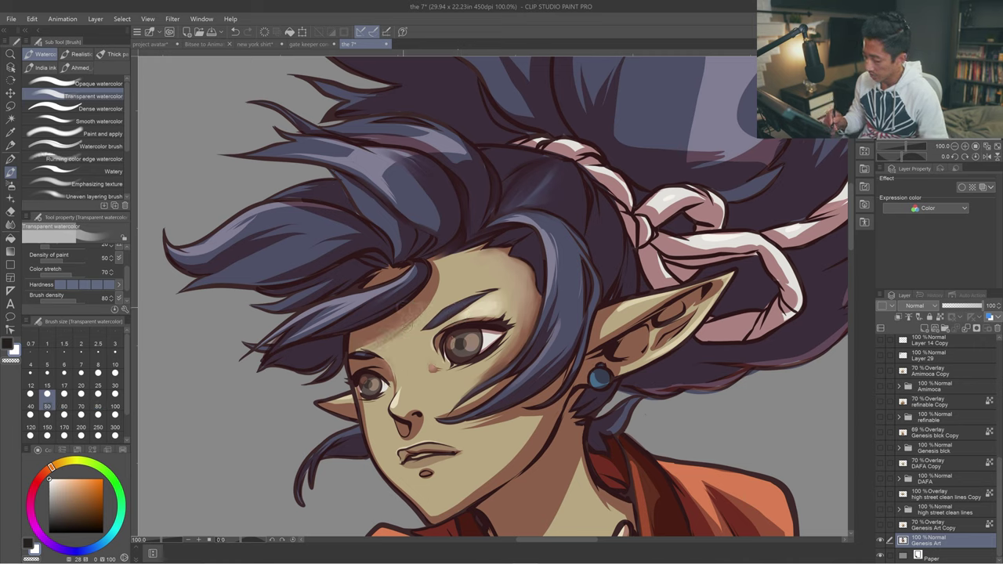
mouse_move(398, 329)
mouse_down()
mouse_move(377, 349)
mouse_move(425, 309)
mouse_up()
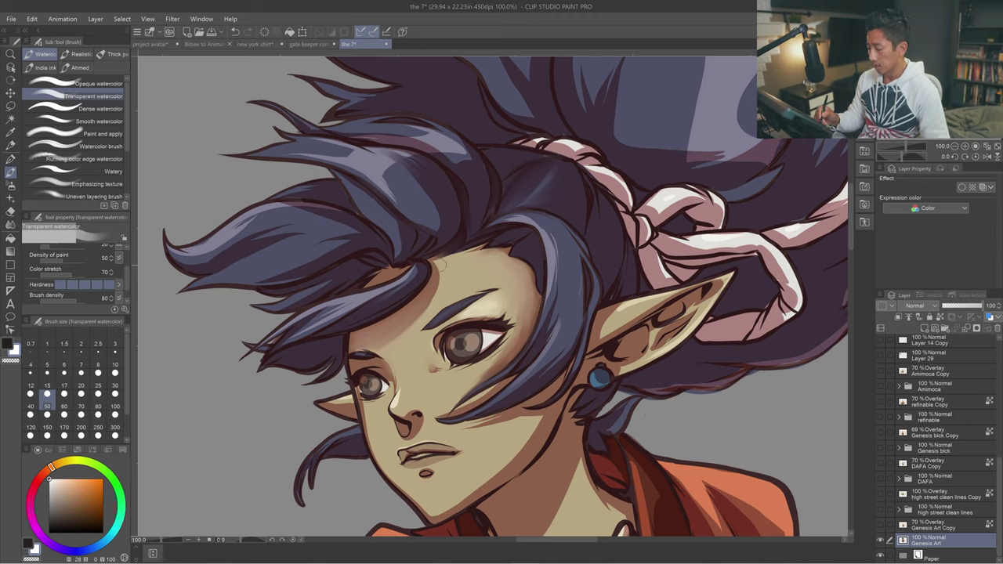
Blend the fringe's highlights and dark tips with Transparent watercolor at sizes 25 and 30, then Opaque watercolor at sizes 25 and 40.
click(98, 374)
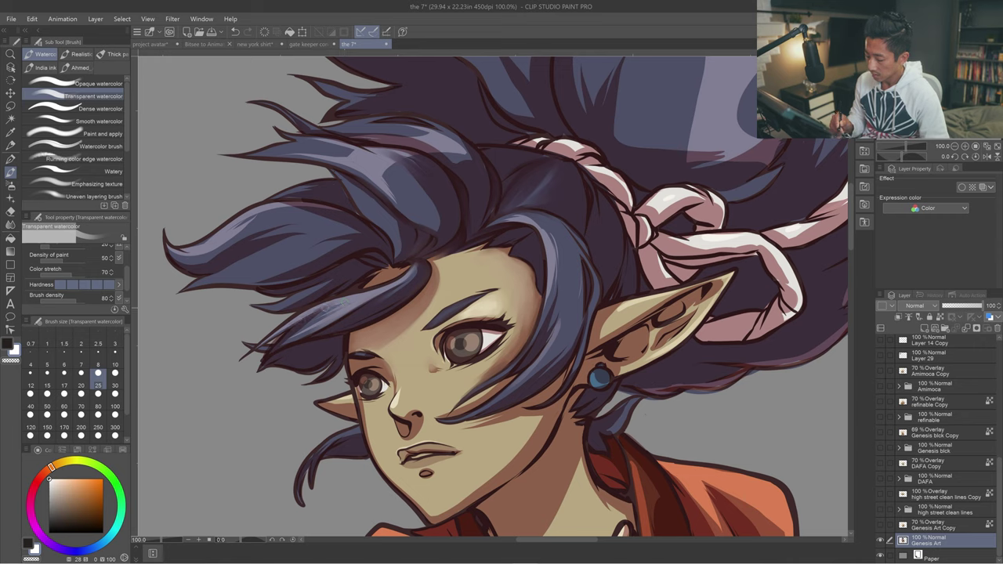
key(bracketright)
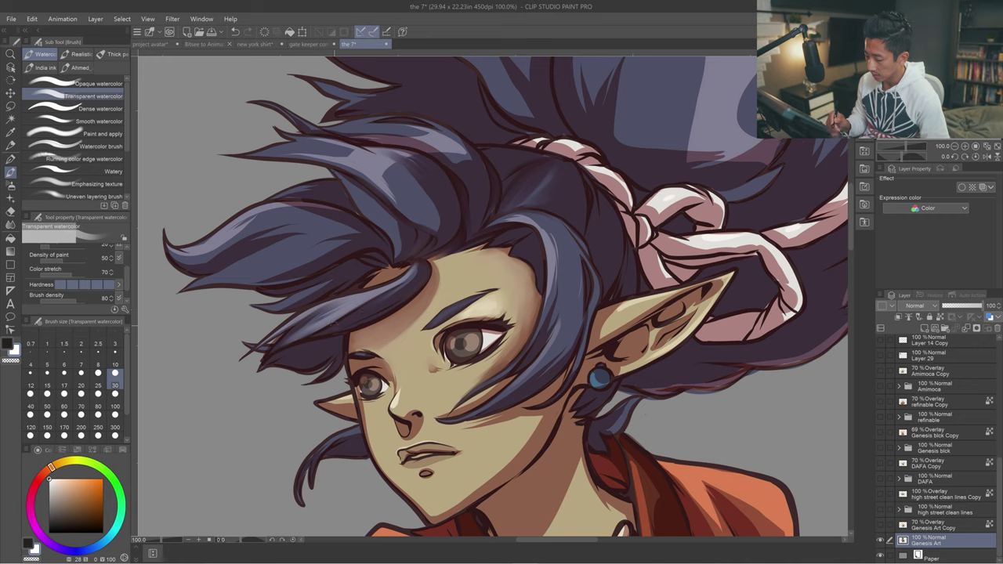
click(119, 85)
key(bracketleft)
key(bracketleft)
key(bracketleft)
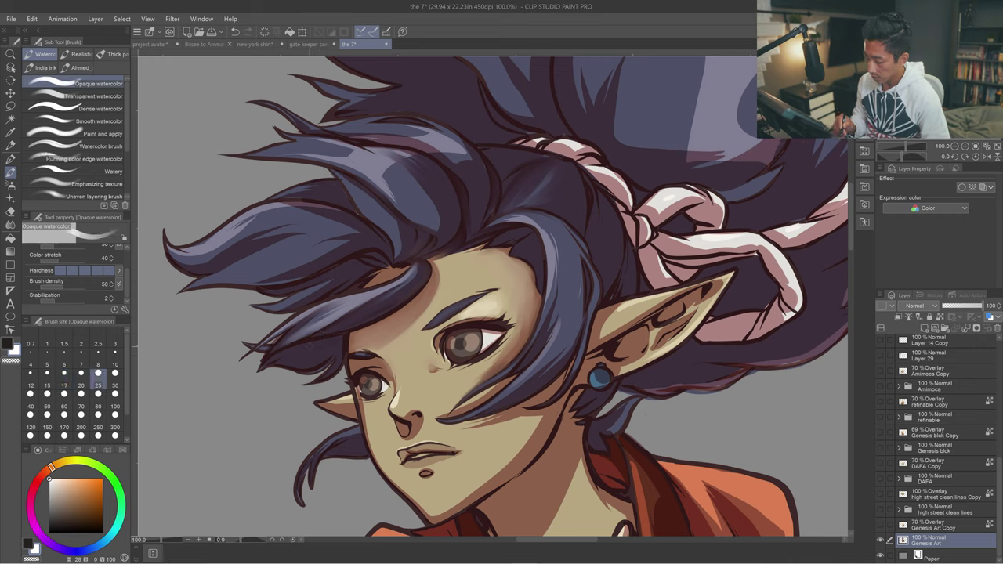
click(29, 405)
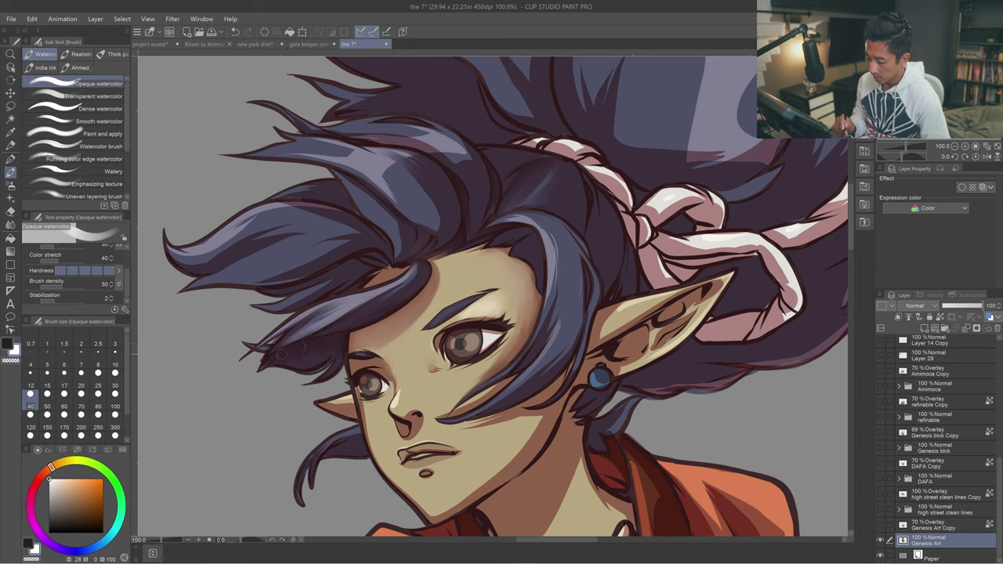
key(bracketleft)
key(bracketleft)
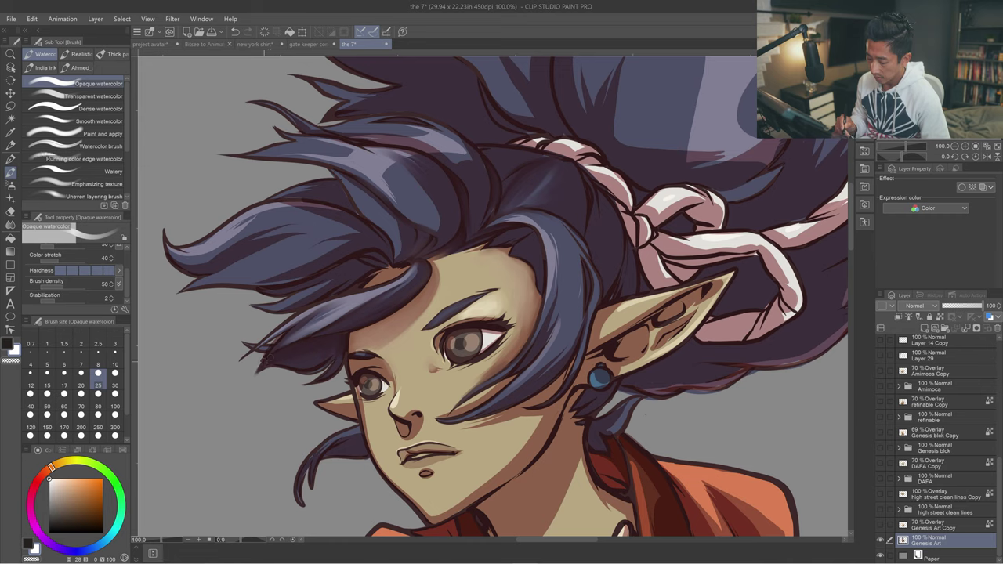
Blend the fringe's dark lower tips and underside with Opaque watercolor at sizes 15, 25 and 17.
key(bracketleft)
key(bracketleft)
drag(249, 385, 257, 375)
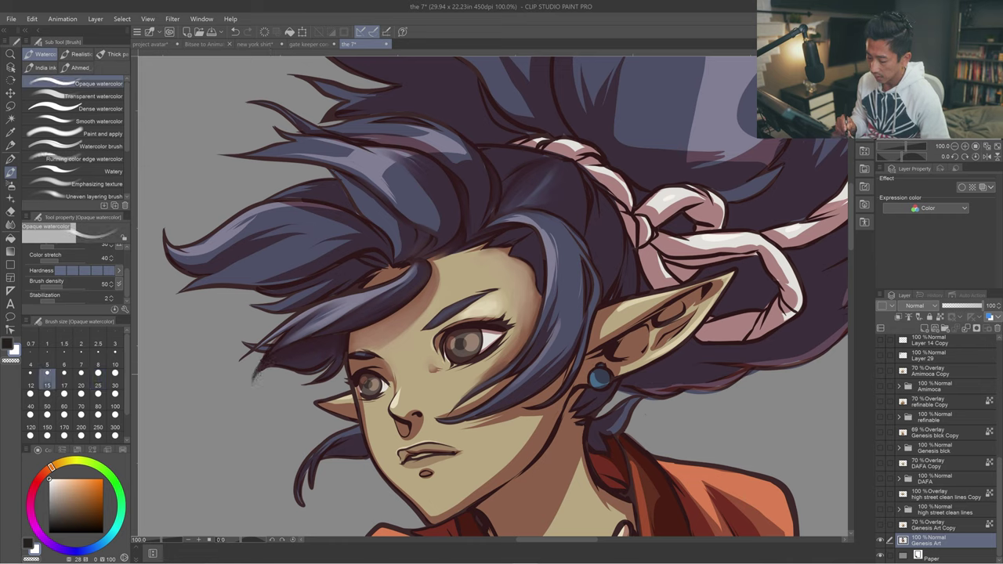
key(bracketright)
key(bracketright)
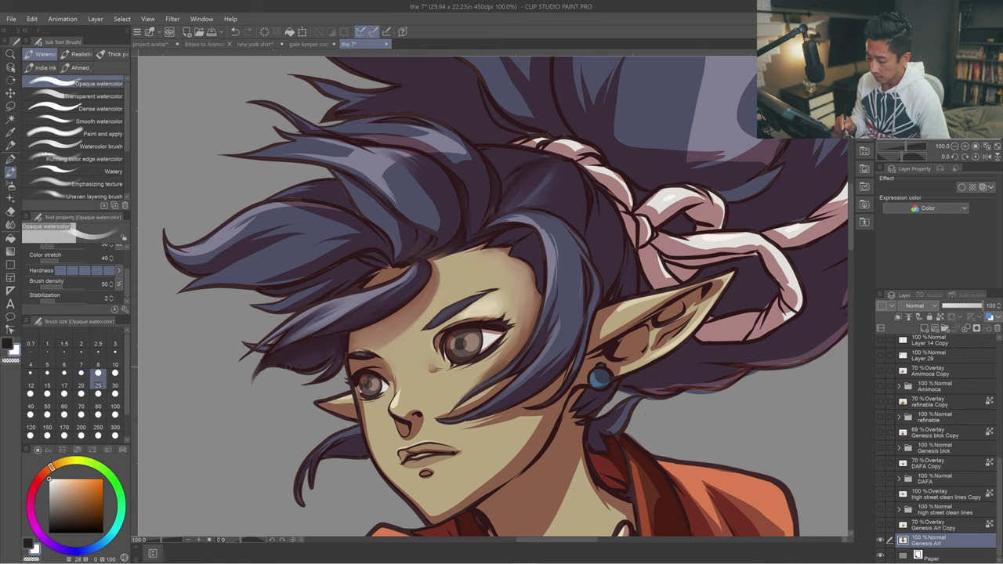
drag(324, 360, 304, 371)
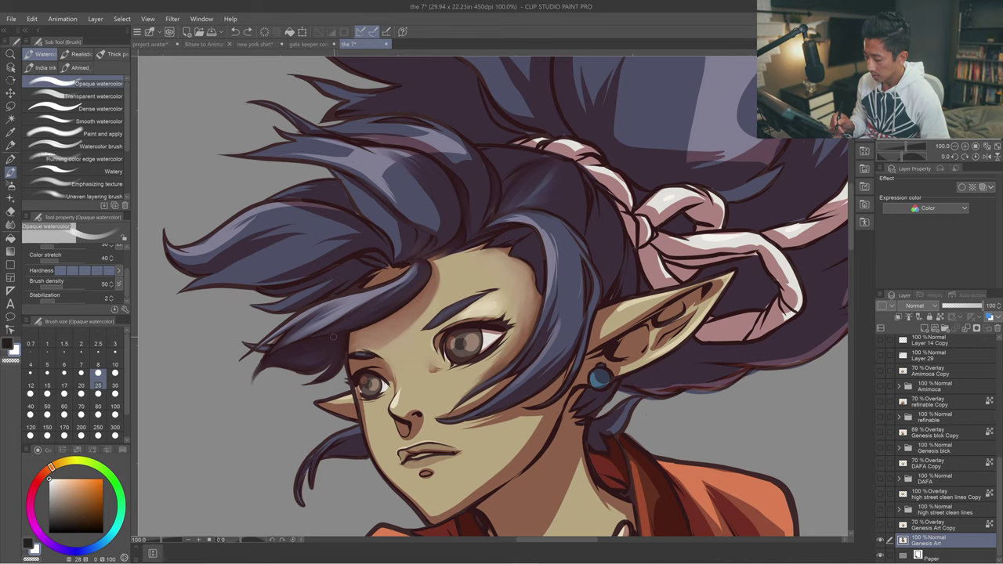
key([)
key([)
drag(336, 337, 371, 322)
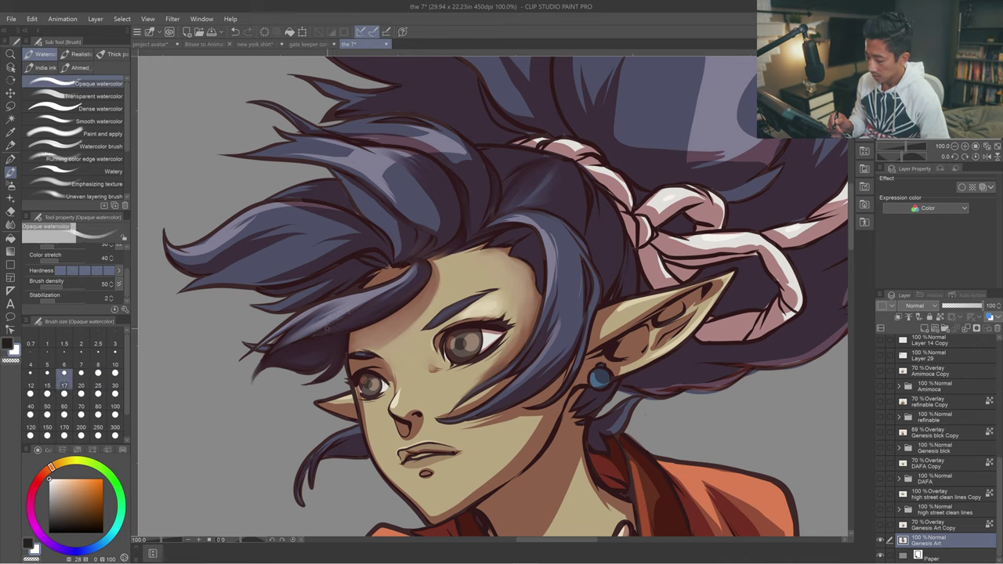
Paint over the dark outline along the fringe's upper edge with Opaque watercolor at size 25, undoing and repeating strokes.
key(bracketright)
key(bracketright)
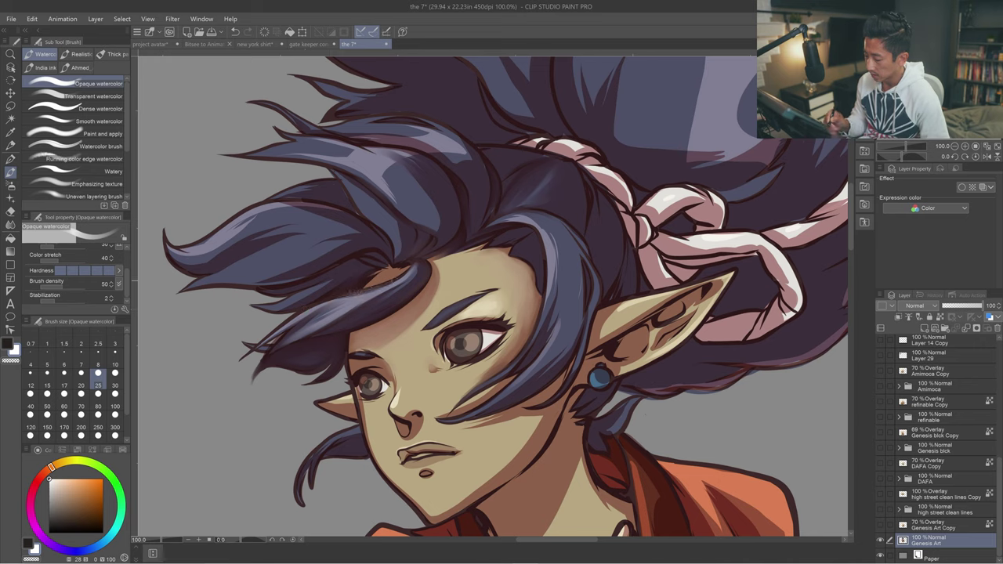
drag(400, 273, 361, 291)
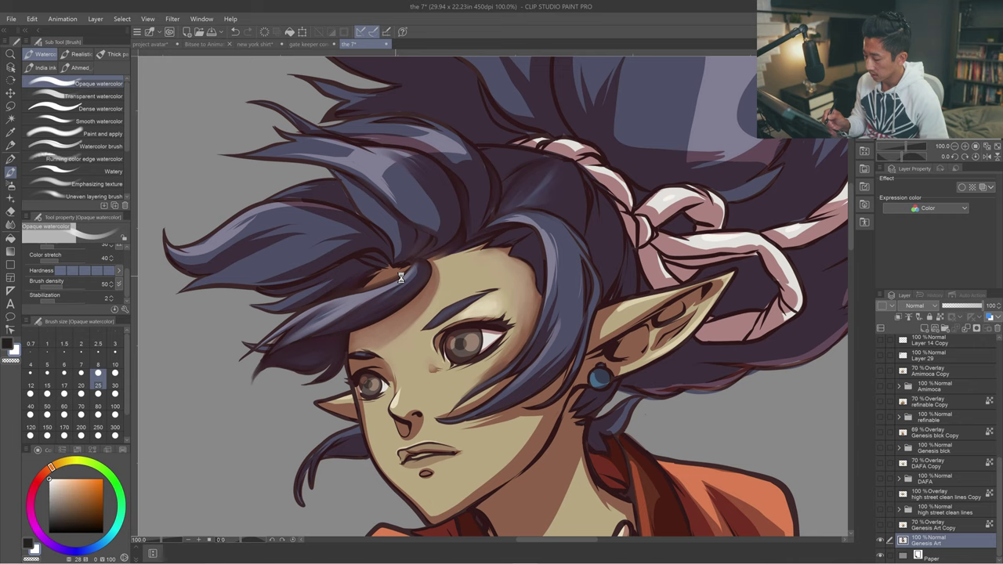
key(ctrl+z)
drag(394, 280, 360, 290)
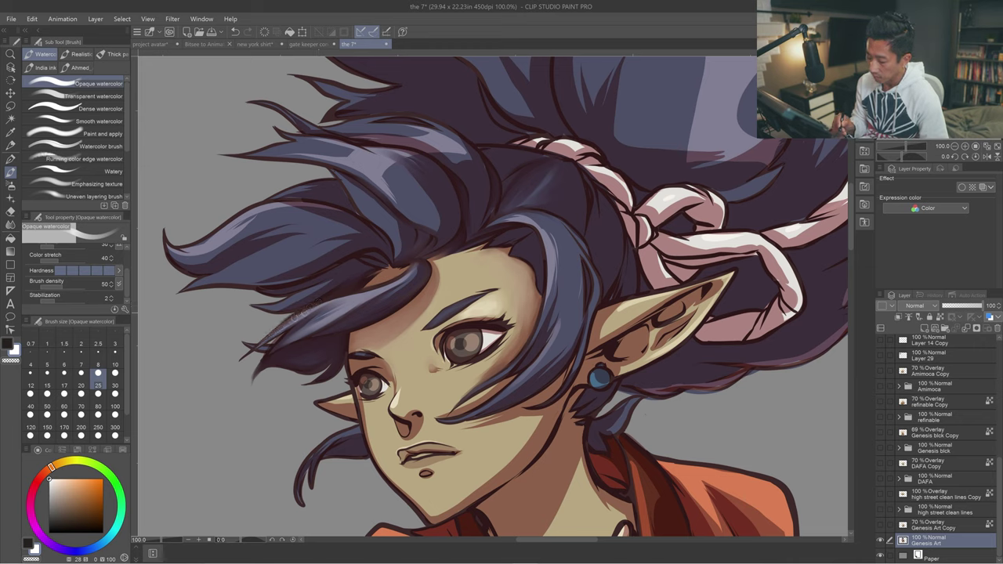
key(ctrl+z)
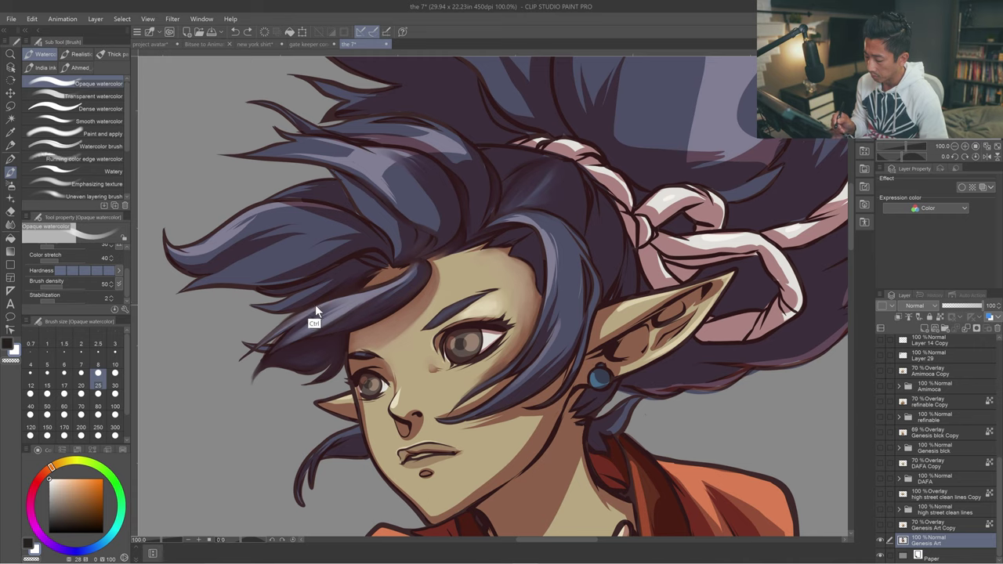
drag(320, 306, 286, 327)
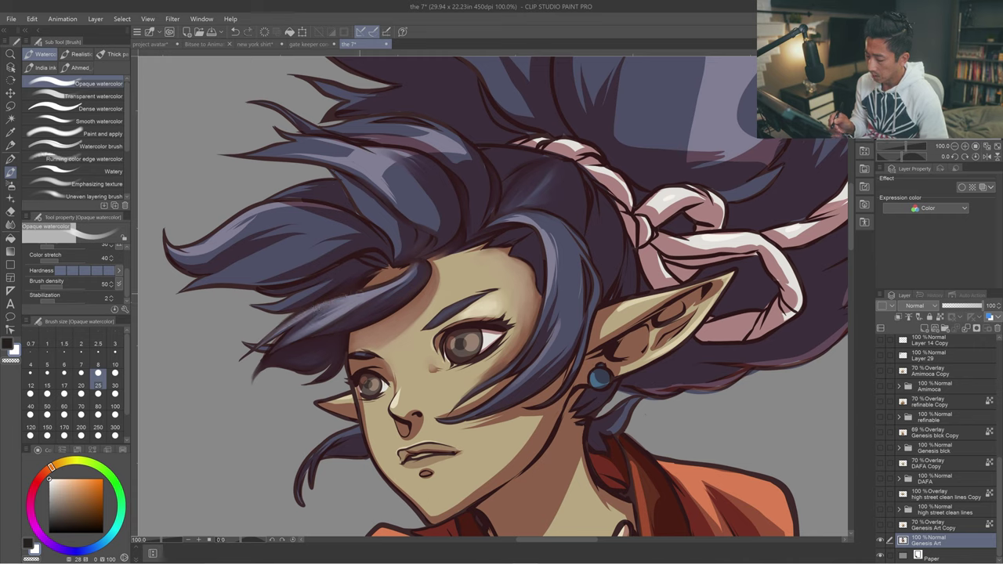
key(ctrl+z)
drag(316, 309, 407, 275)
key(ctrl+z)
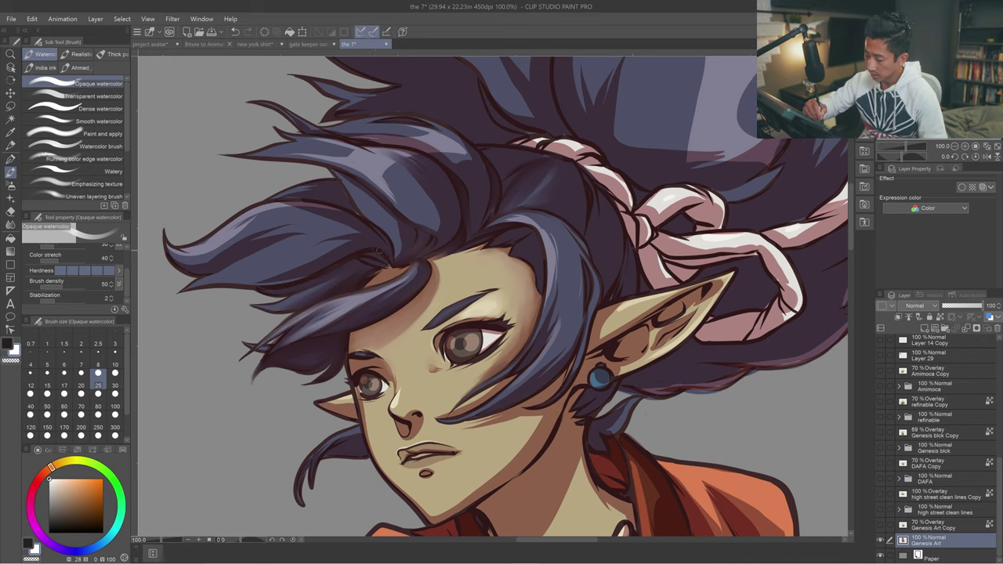
Undo the last stroke and blend the hair roots above the forehead with a finer Opaque watercolor brush, then at size 20.
key(ctrl+z)
key(bracketleft)
key(bracketleft)
key(bracketleft)
key(bracketleft)
drag(387, 262, 393, 266)
key(bracketright)
key(bracketright)
key(bracketright)
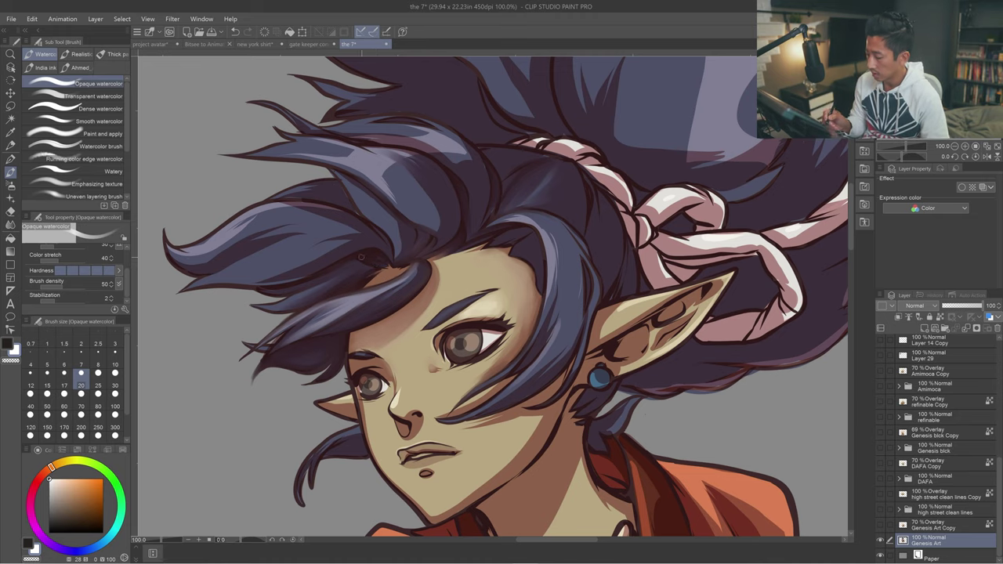
Blend the shadows of the swept hair lock above the fringe at brush sizes 40 and 25.
key(bracketright)
key(bracketright)
key(bracketright)
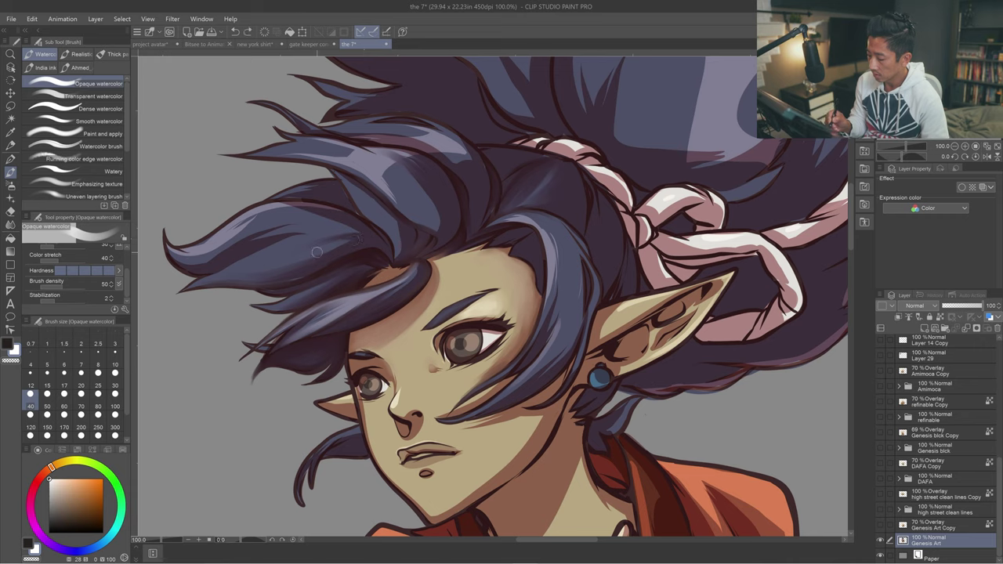
key(bracketleft)
key(bracketleft)
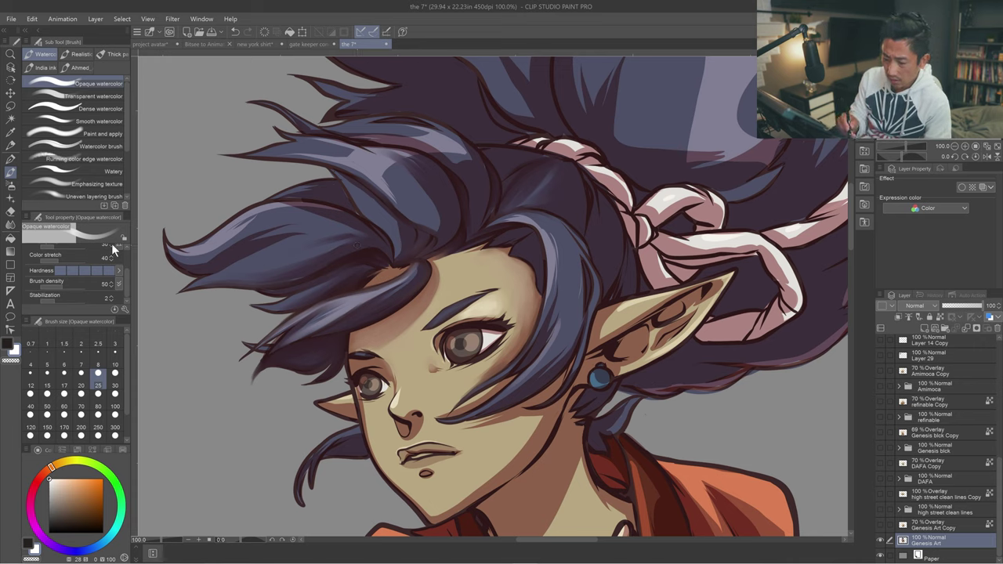
Lower the Opaque watercolor brush's paint density slightly, undo the last stroke and blend the middle of the swept hair lock.
click(77, 246)
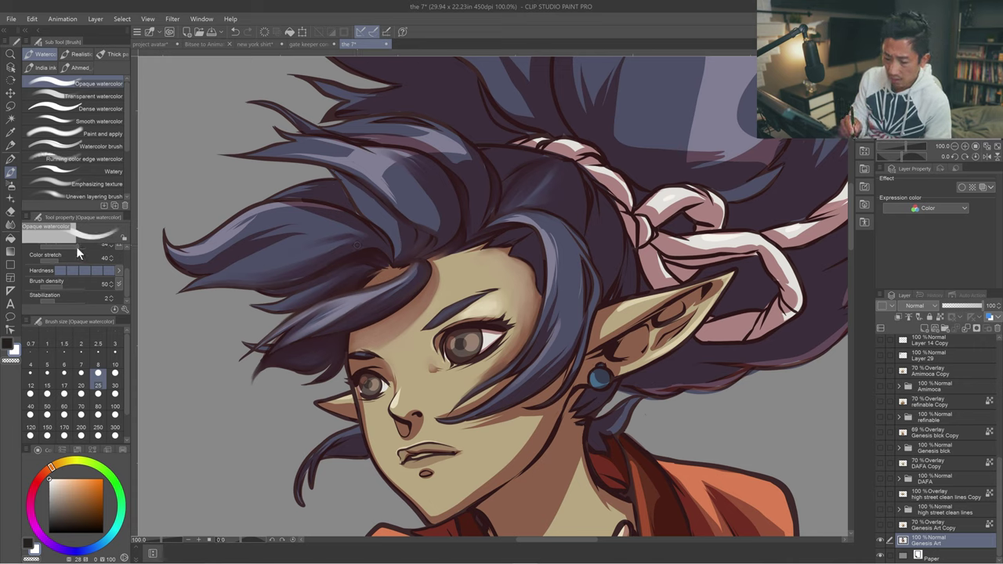
click(62, 248)
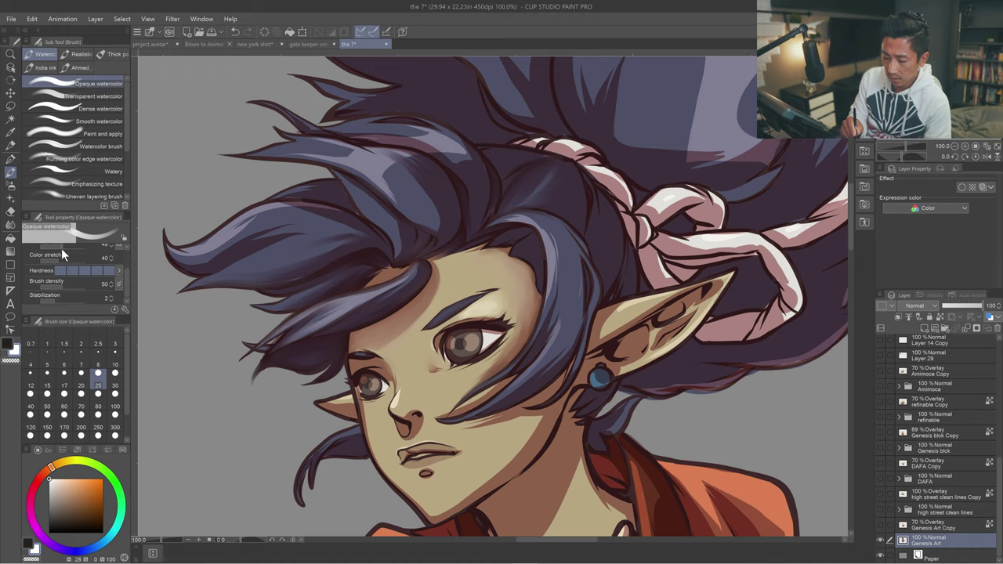
key(ctrl+z)
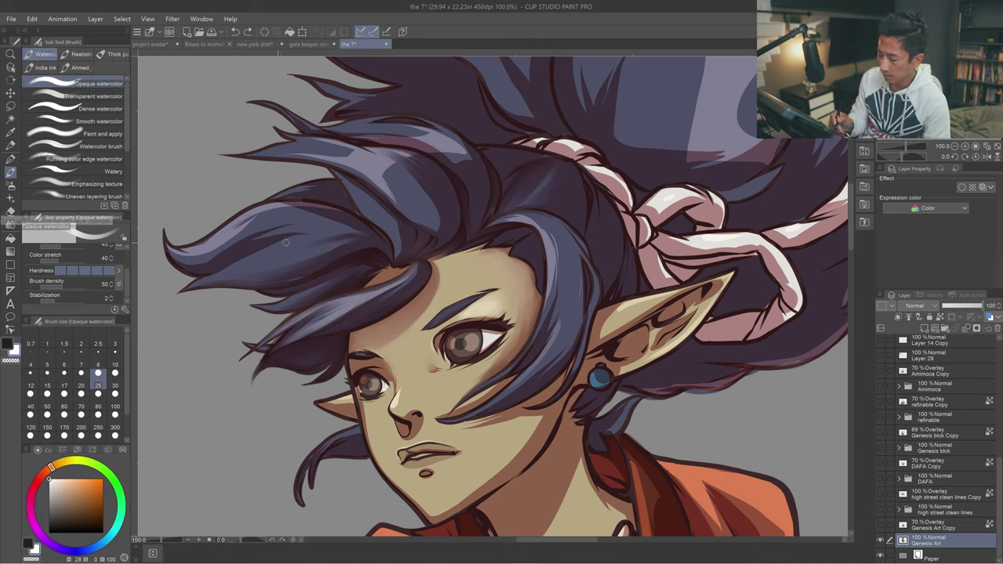
drag(338, 229, 374, 232)
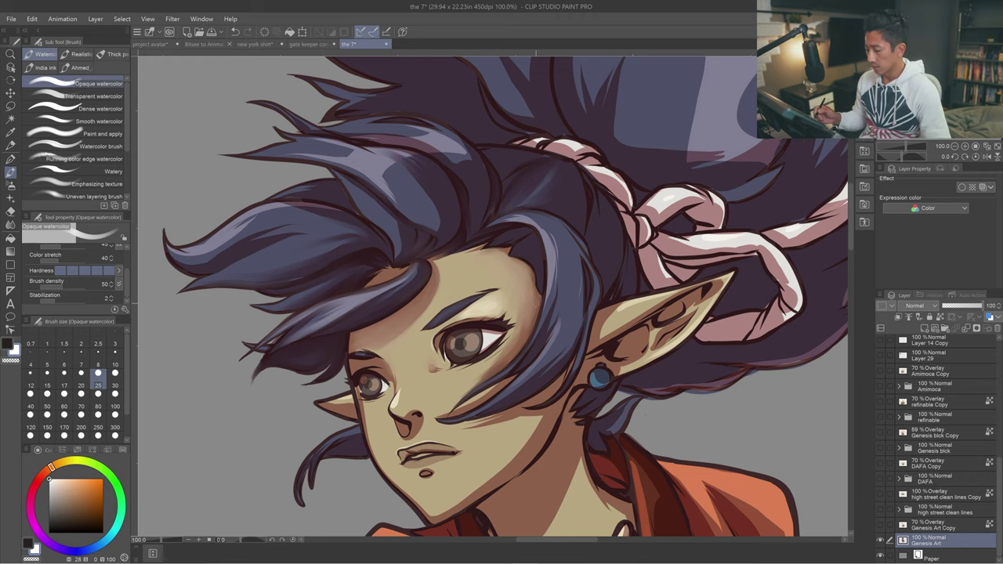
mouse_move(483, 324)
mouse_down()
mouse_move(475, 331)
mouse_move(464, 296)
mouse_up()
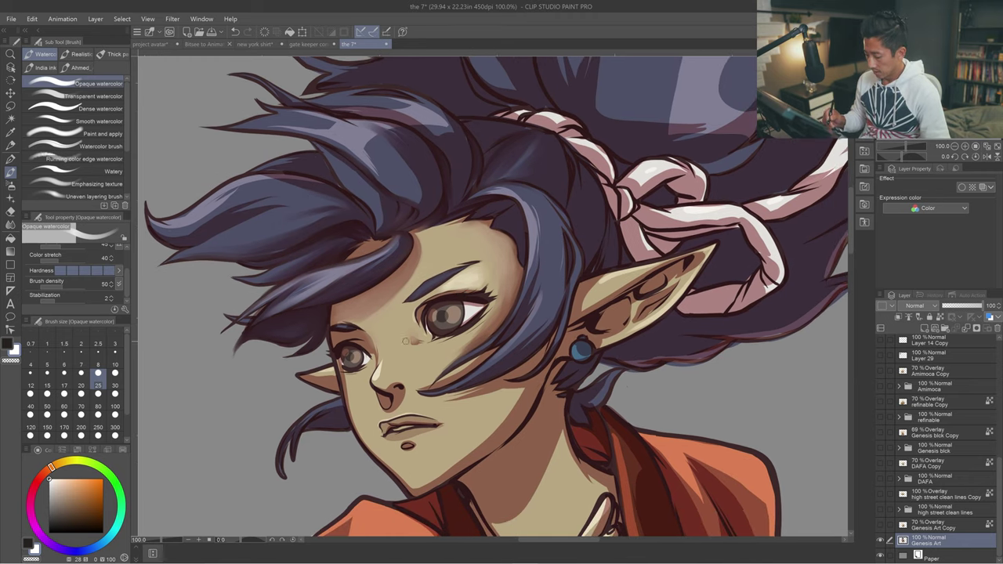
key(])
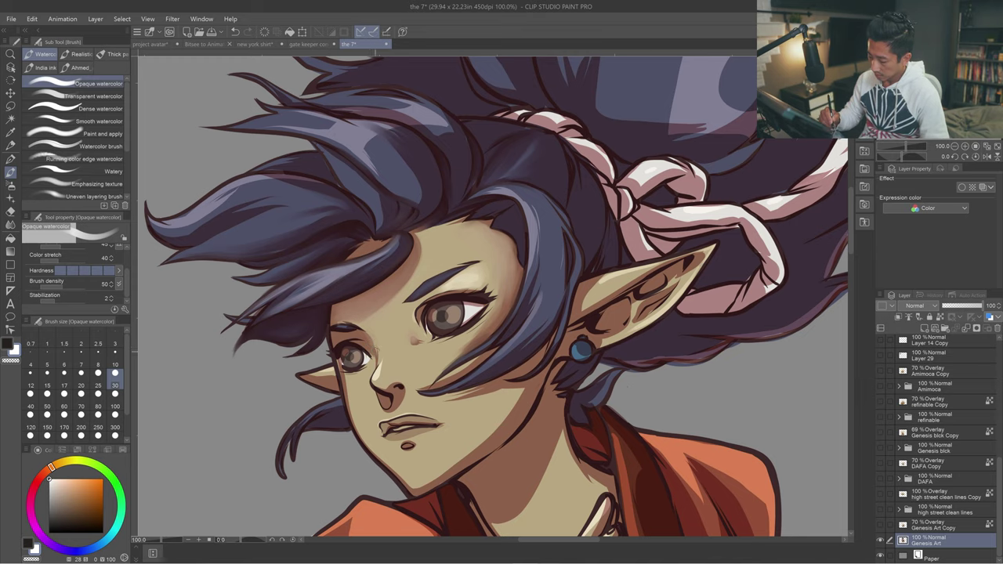
key(bracketleft)
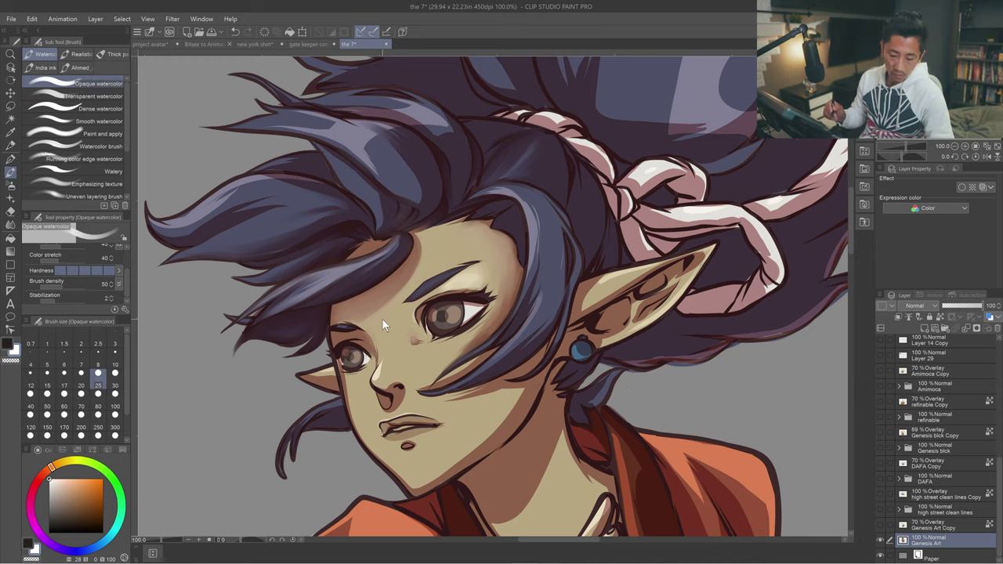
Save the artwork as a separate Clip Studio Format file named the 7_test in the Concepts folder.
key(ctrl+shift+s)
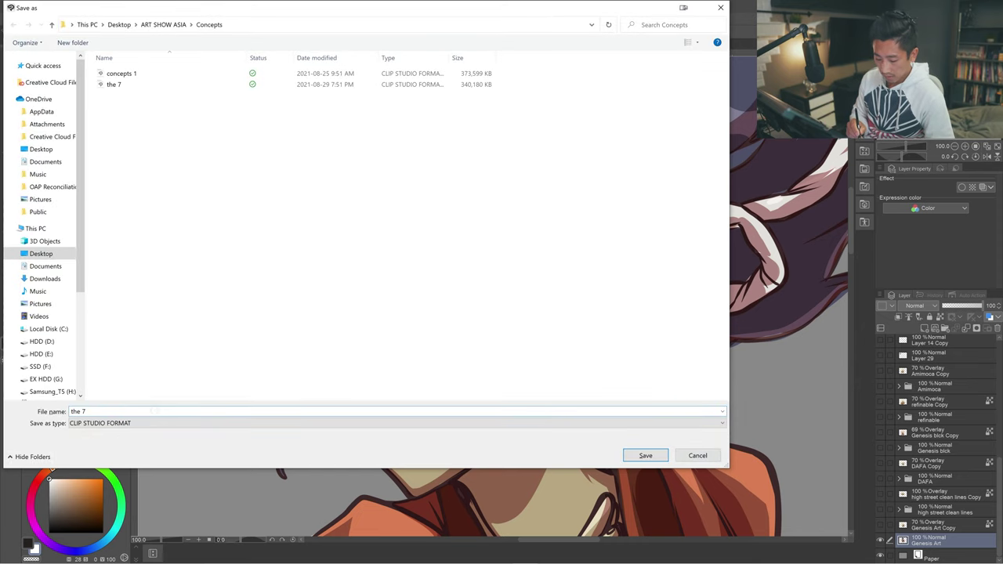
text(_)
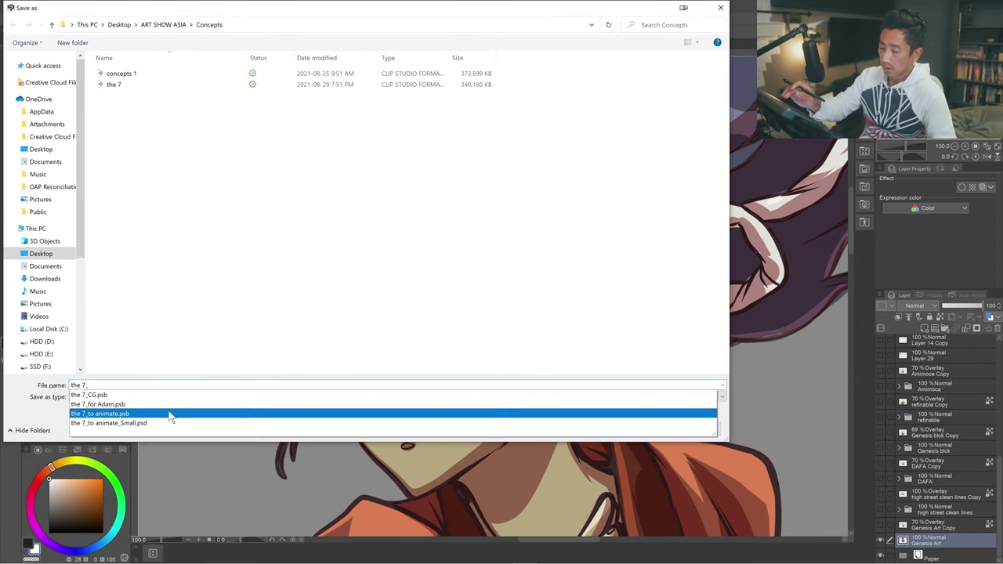
text(tut)
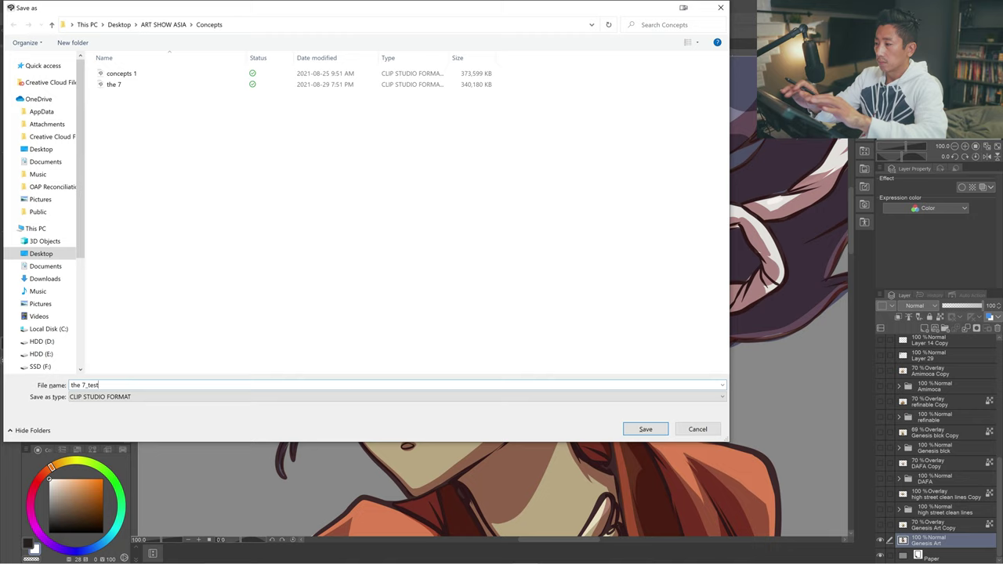
key(Return)
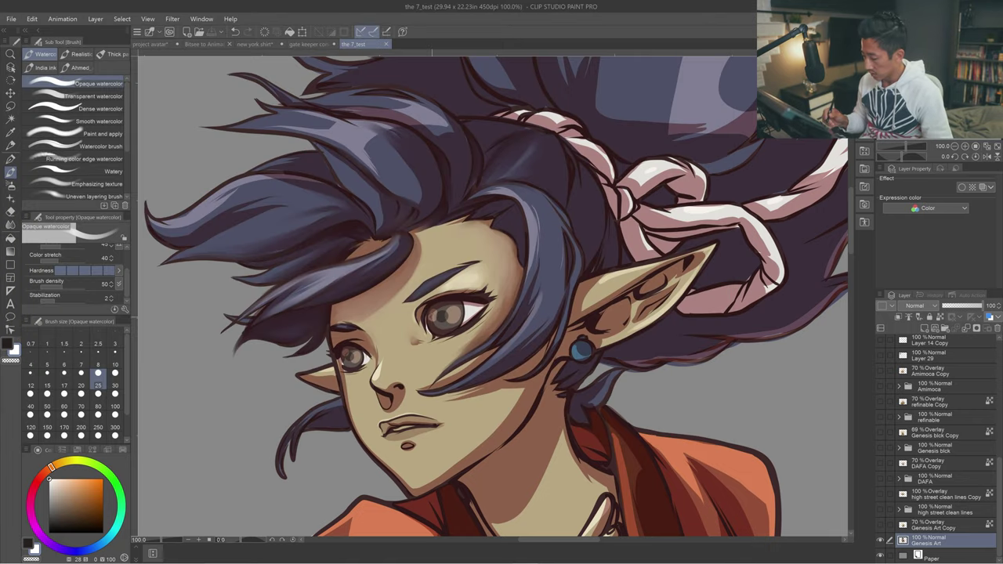
Refine the lids and outer corner of the far eye with Opaque watercolor at size 17, undoing and repeating strokes.
key(bracketleft)
key(bracketleft)
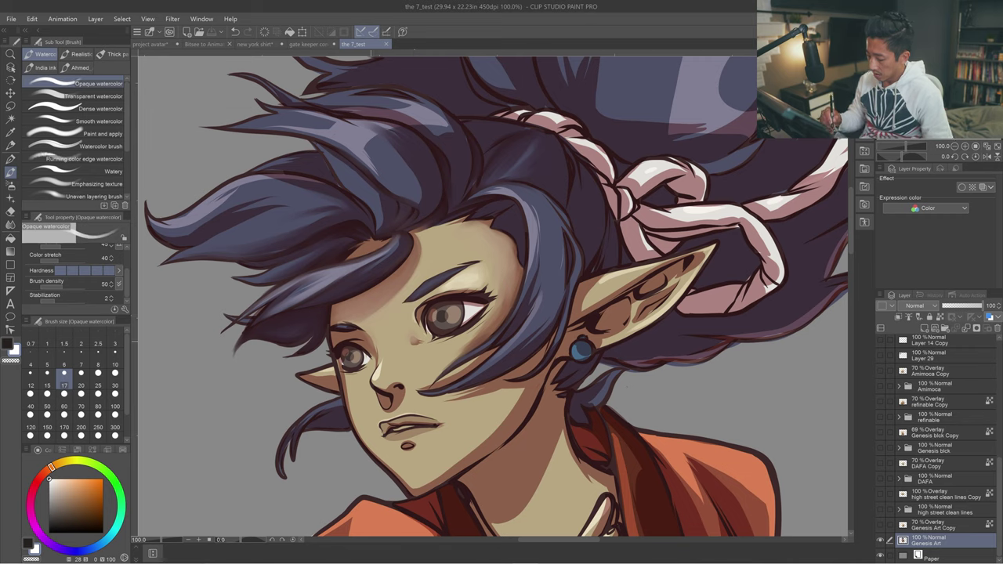
drag(345, 351, 350, 360)
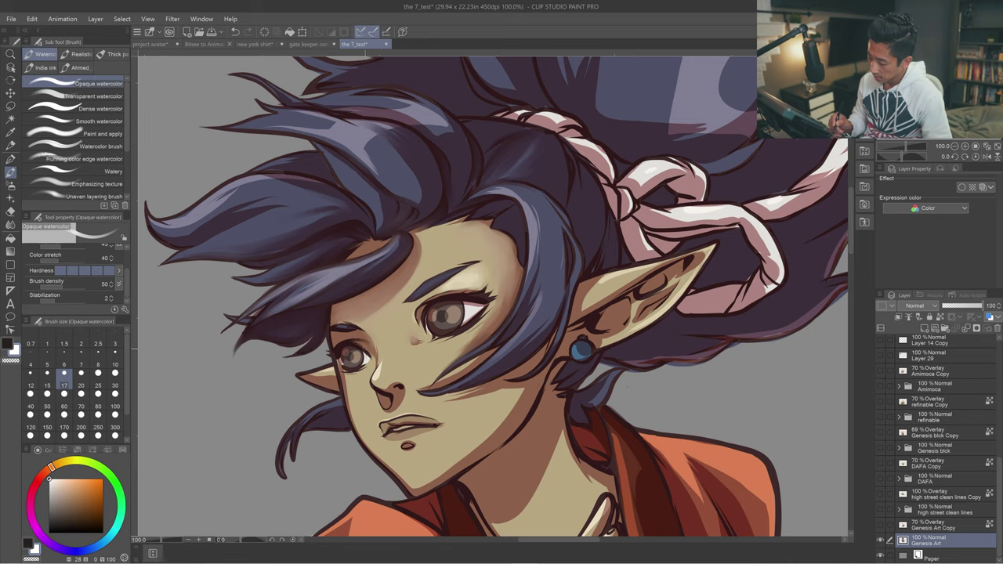
key(ctrl+z)
mouse_move(358, 343)
mouse_down()
mouse_move(364, 361)
mouse_move(354, 343)
mouse_up()
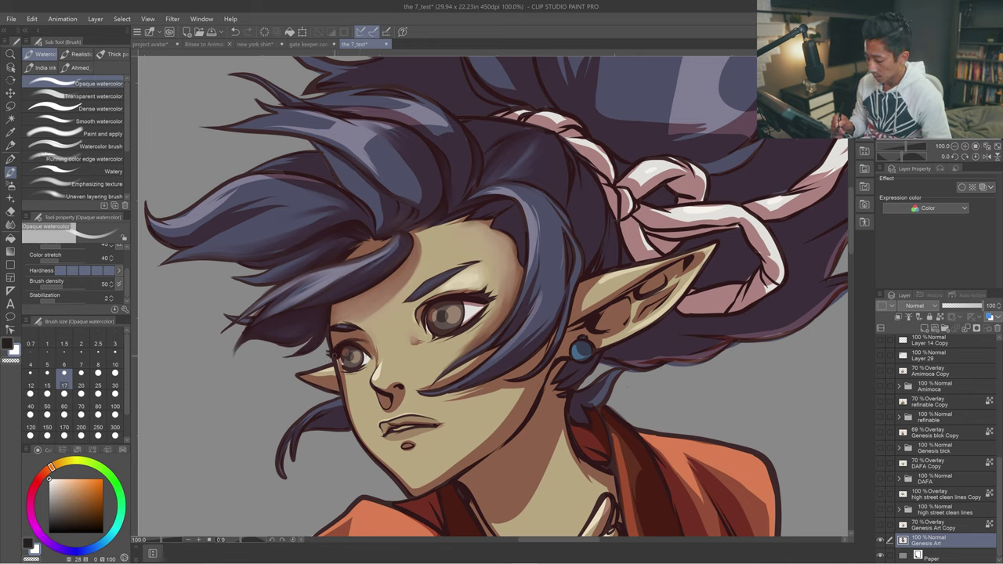
key(ctrl+z)
drag(335, 355, 329, 353)
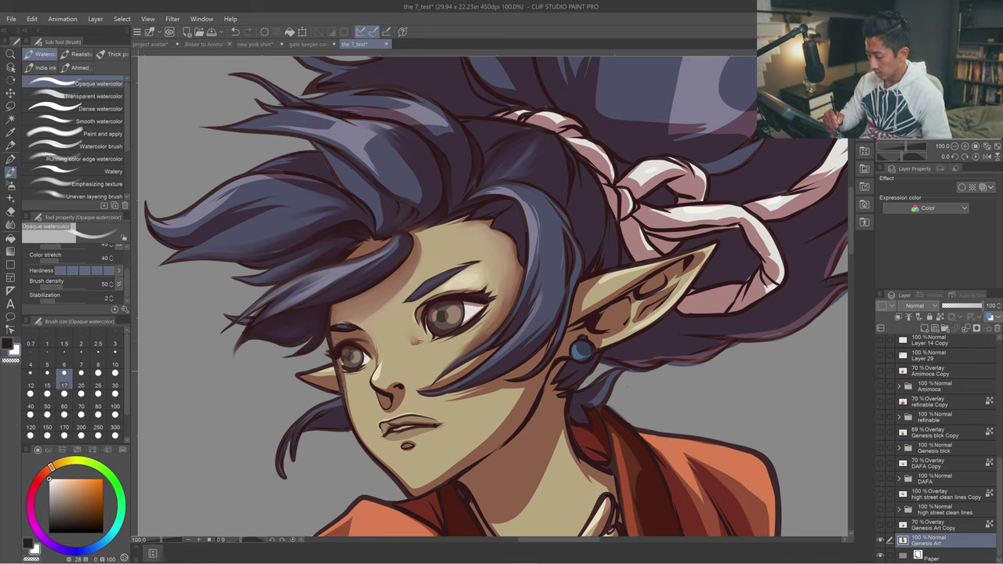
Blend the shading along the far cheek toward the chin with Opaque watercolor at size 30, then Transparent watercolor at sizes 30 and 60.
click(116, 380)
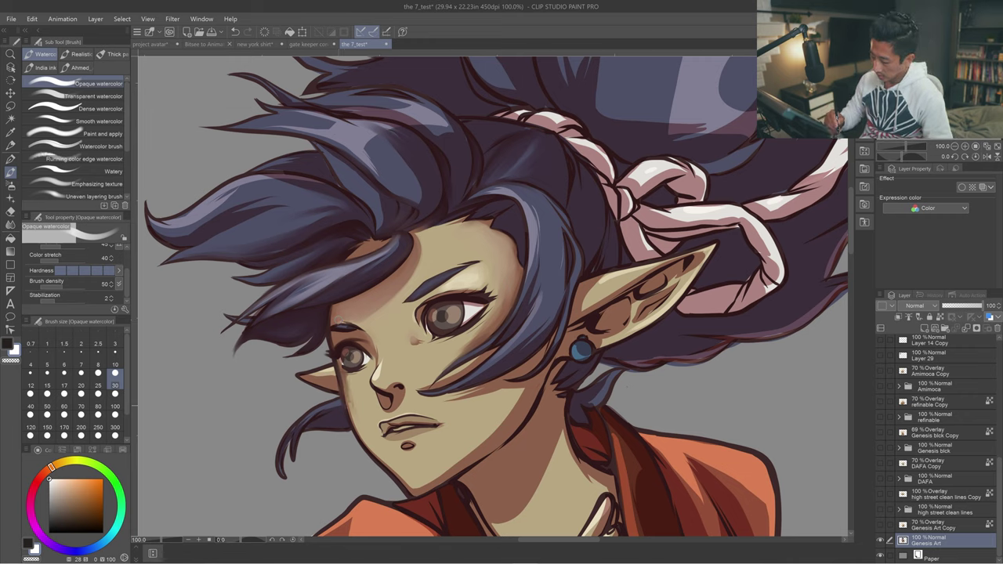
click(110, 97)
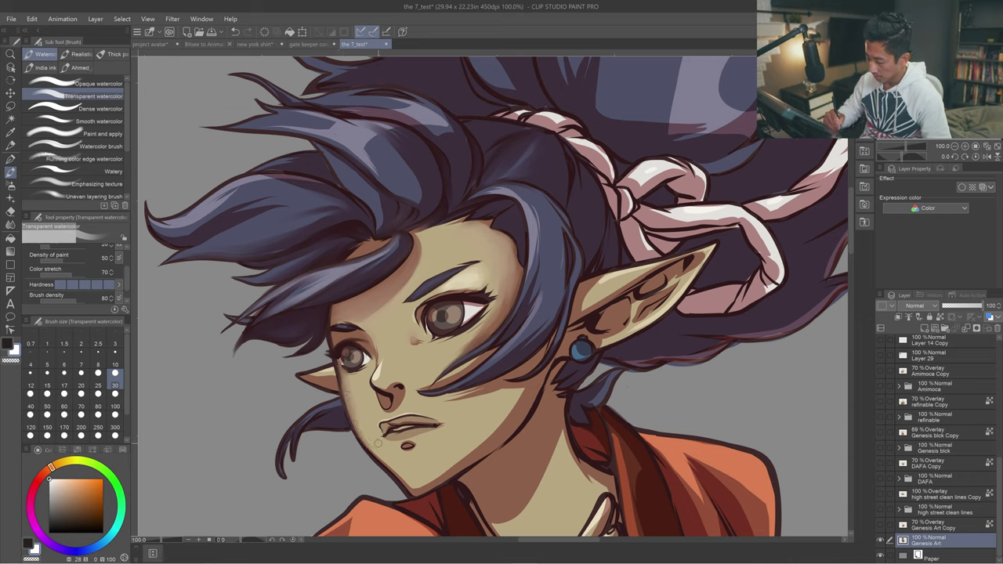
key(])
key(])
key(])
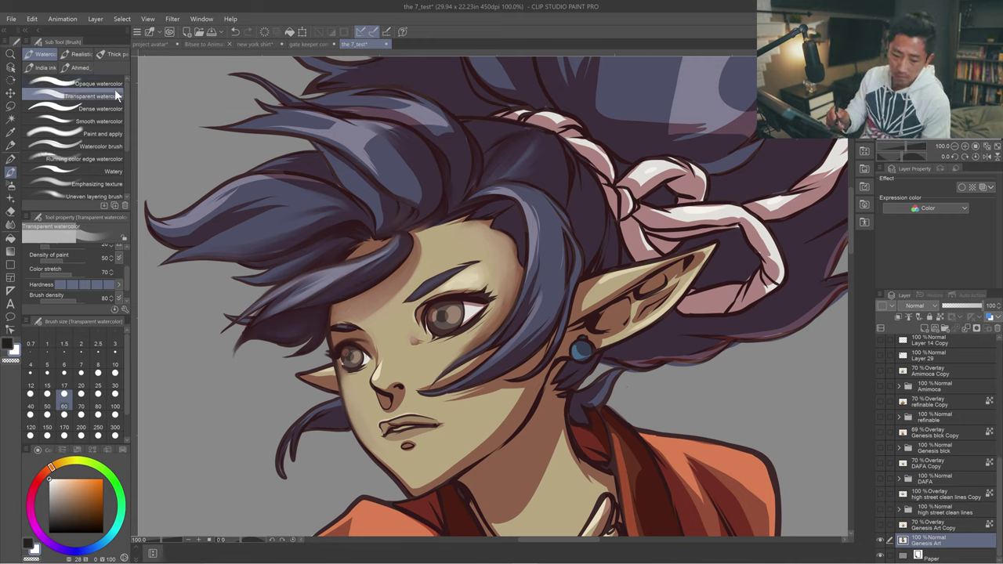
key(p)
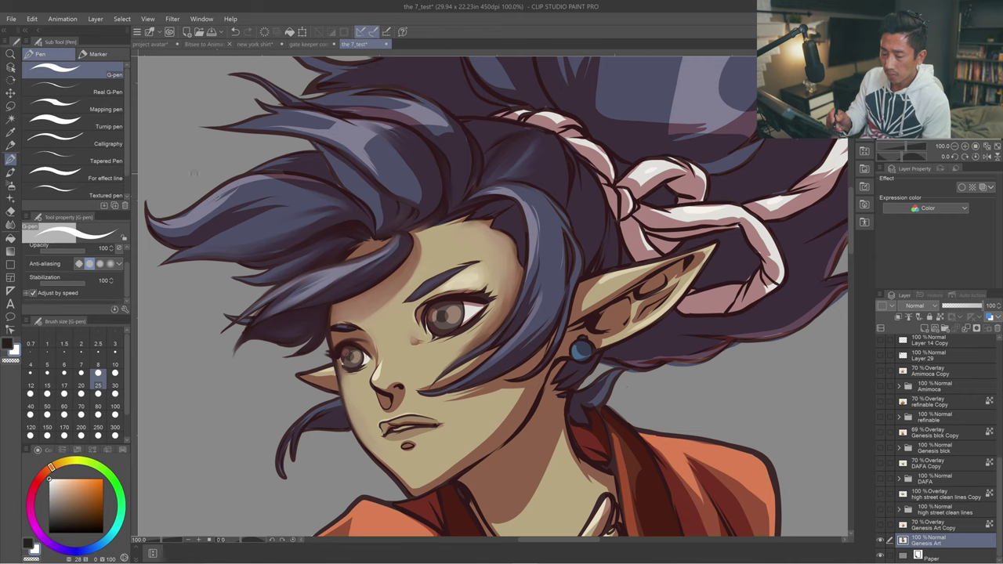
key(p)
click(106, 98)
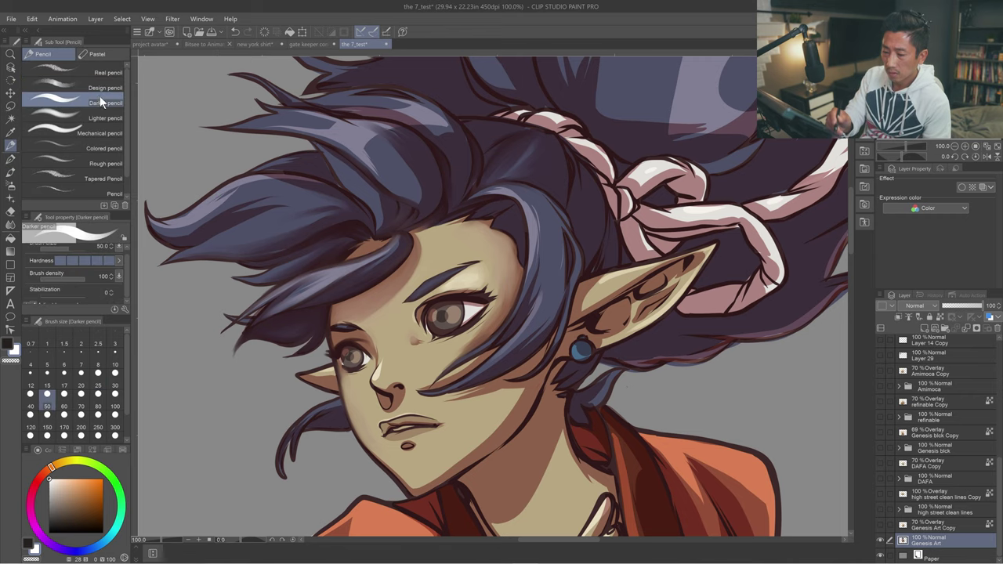
key(b)
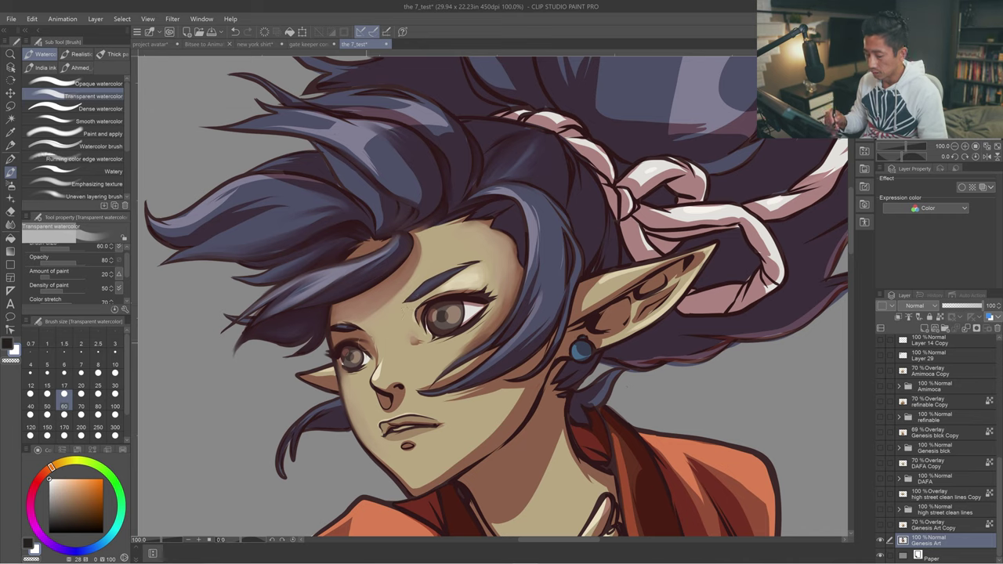
Blend the skin shading beneath the far eye with Transparent watercolor at sizes 30, 20 and 40.
key(bracketleft)
key(bracketleft)
key(bracketleft)
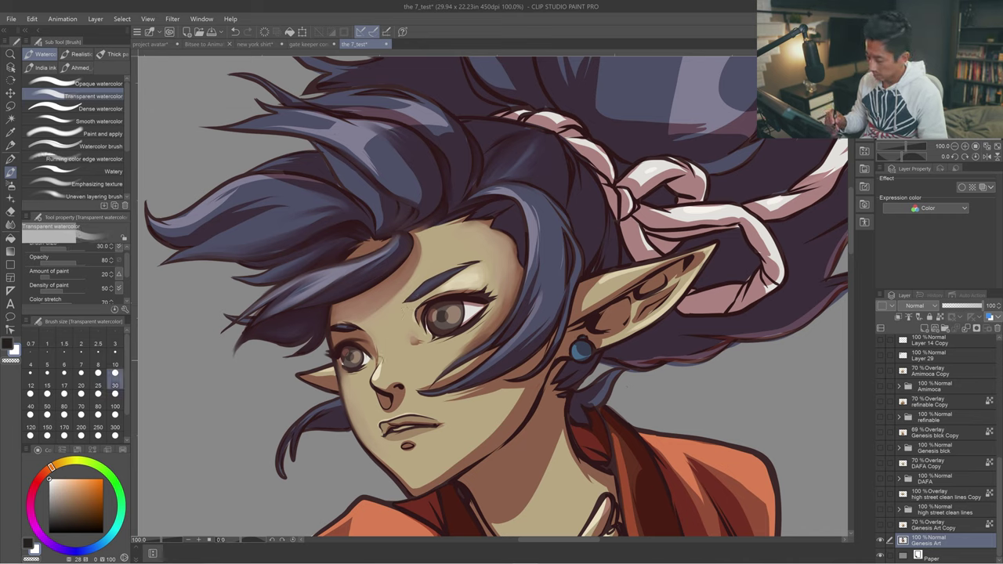
key(bracketleft)
key(bracketleft)
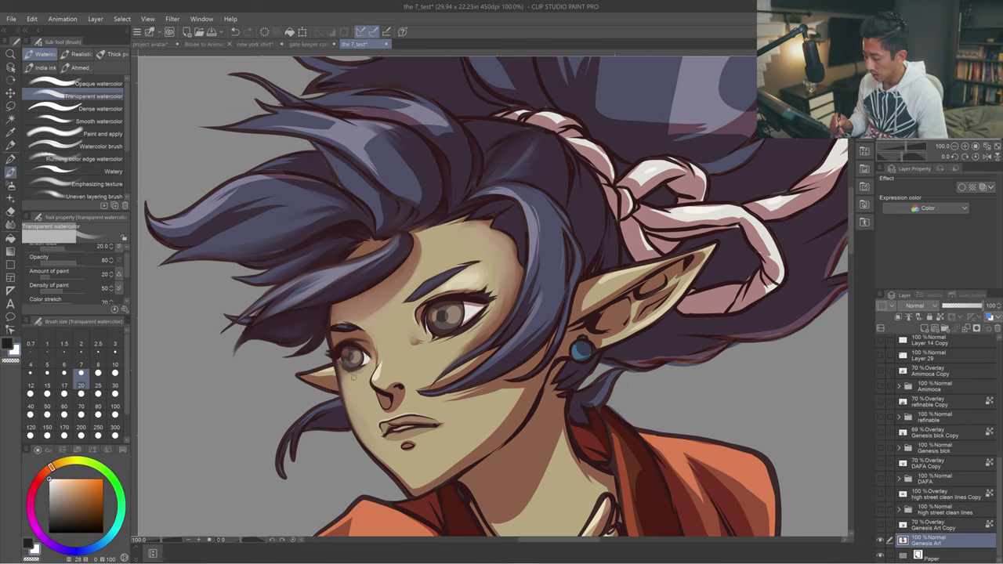
key(])
key(])
key(])
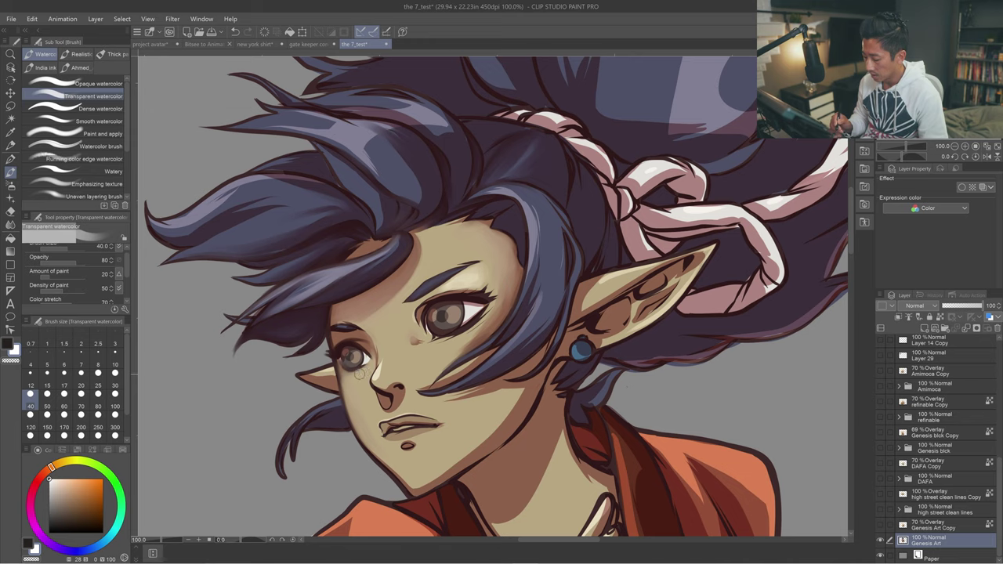
Soften the lower lid and inner corner of the near eye with Transparent watercolor at sizes 30, 25 and 17.
key(bracketleft)
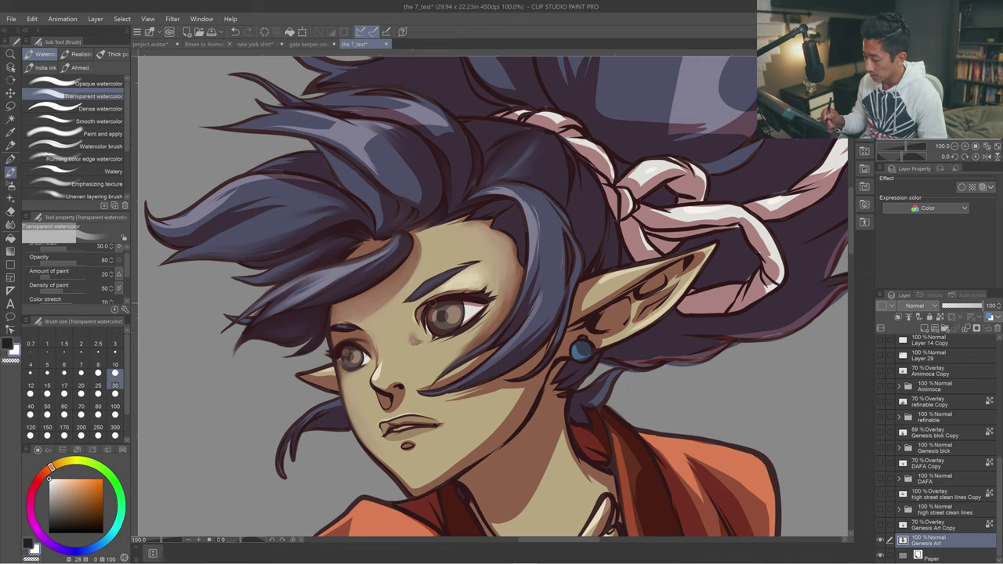
key(bracketleft)
key(bracketleft)
key(bracketleft)
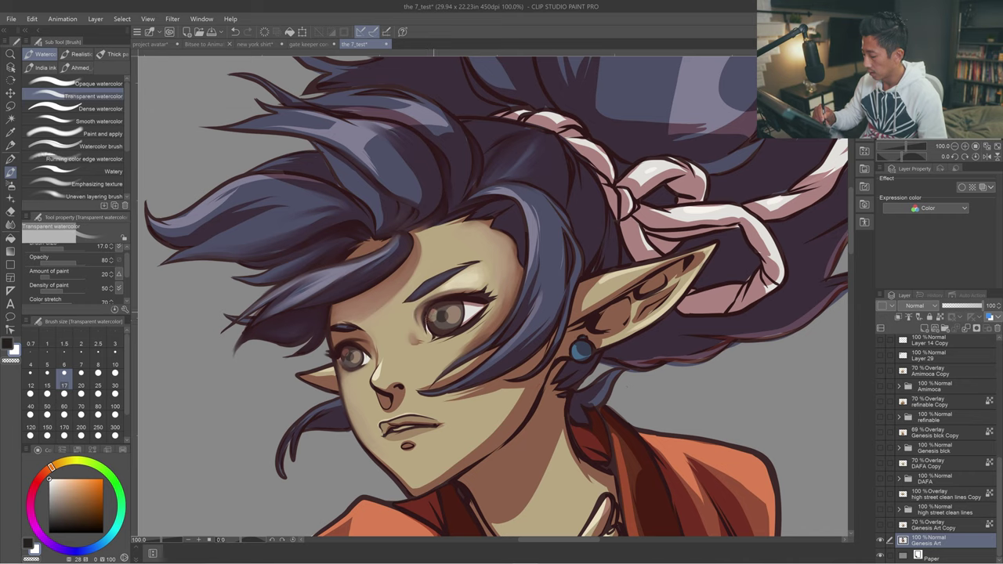
key(bracketright)
key(bracketright)
key(bracketright)
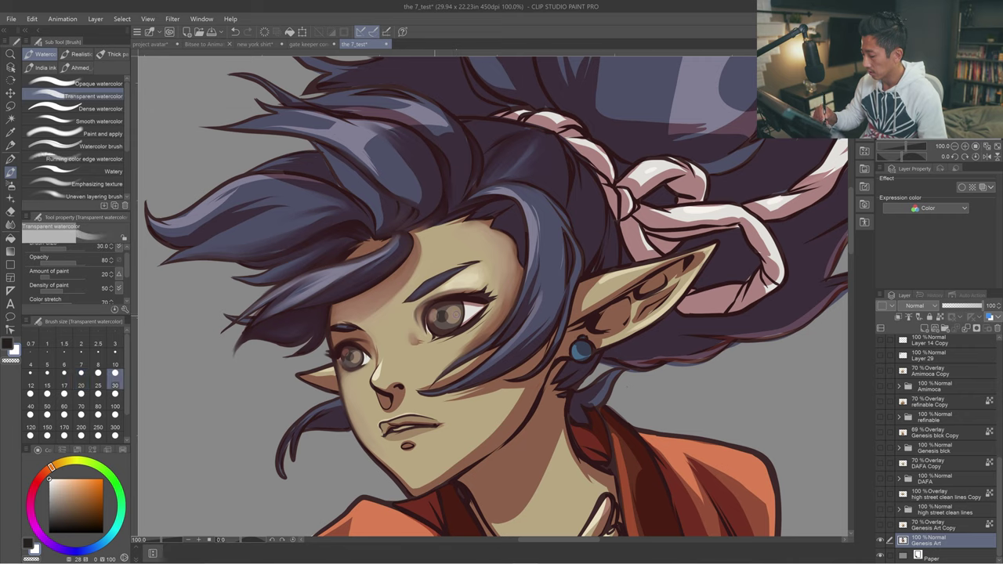
key(bracketleft)
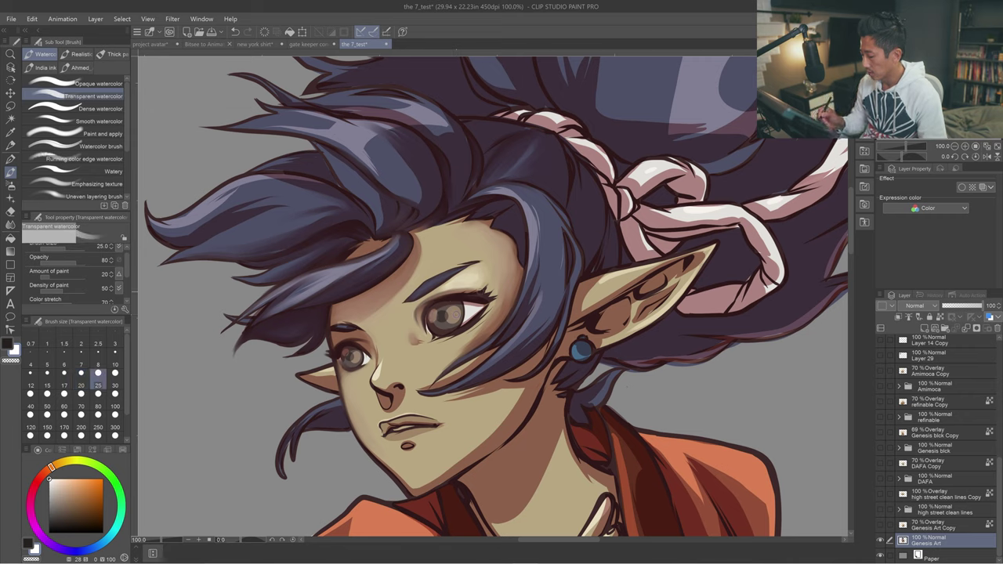
key(bracketleft)
key(bracketleft)
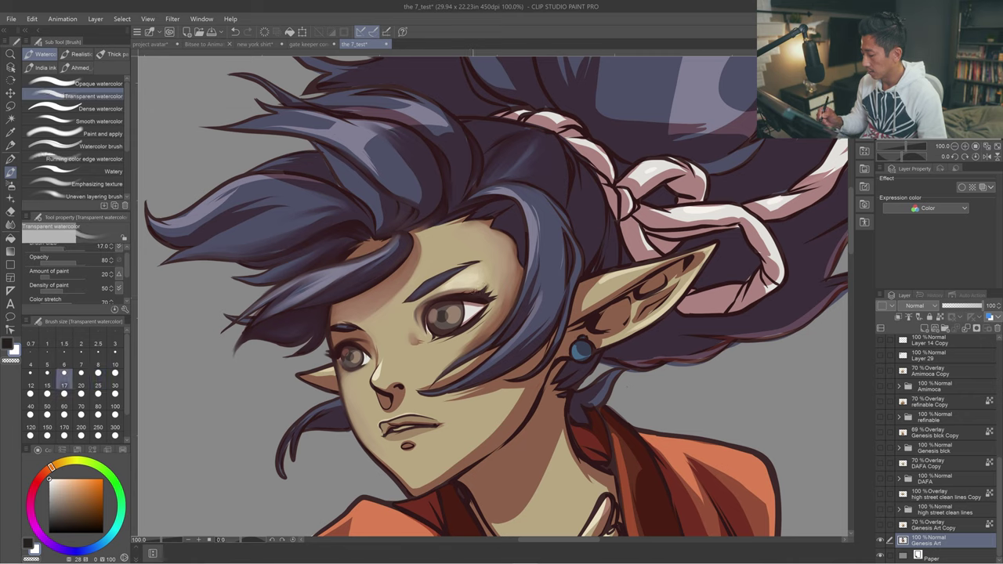
Refine the near eye's upper lid and eye white with Transparent watercolor at sizes 15 and 25, undoing one stroke.
key(bracketleft)
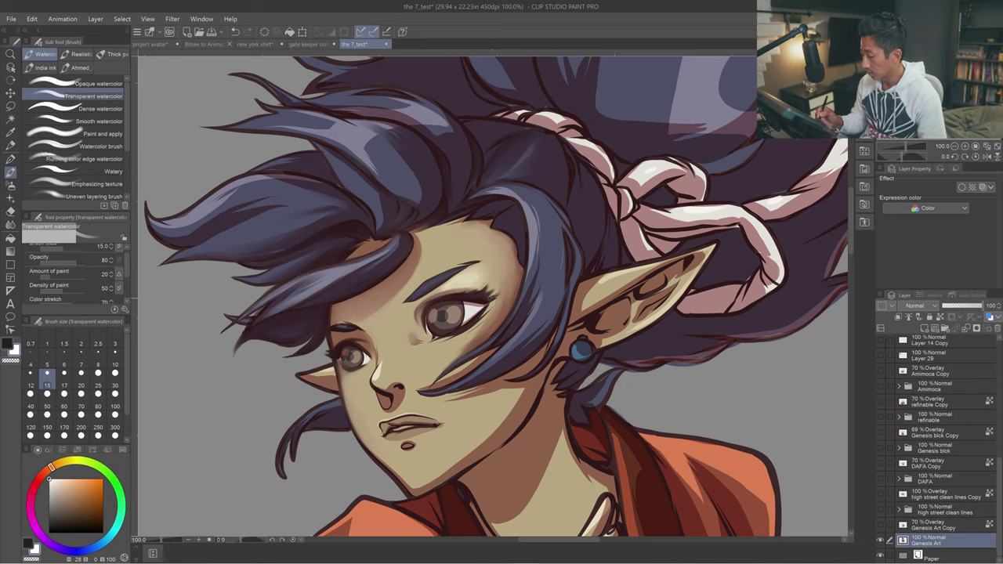
key(ctrl+z)
key(bracketright)
key(bracketright)
key(bracketright)
drag(461, 299, 450, 300)
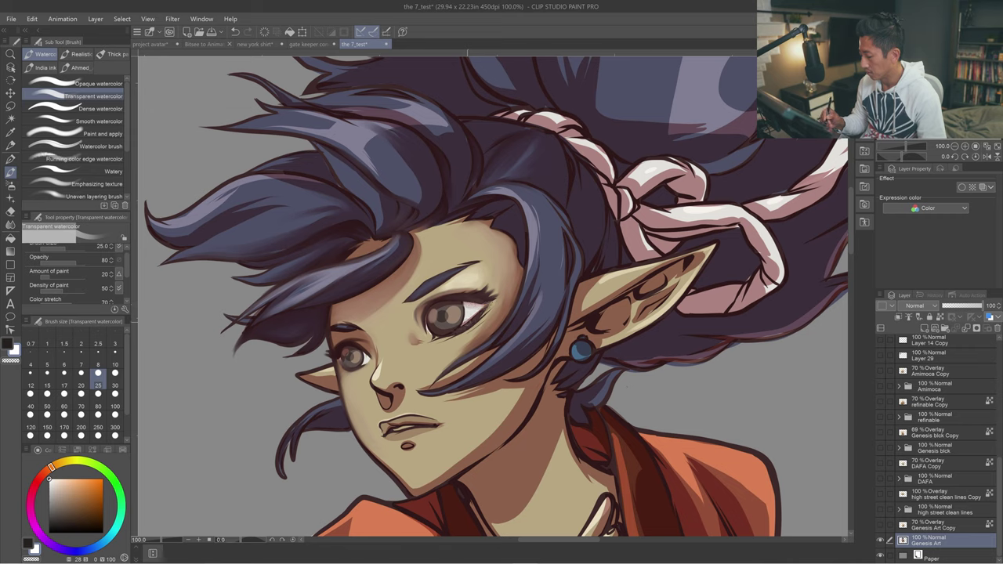
key(bracketleft)
key(bracketleft)
key(bracketleft)
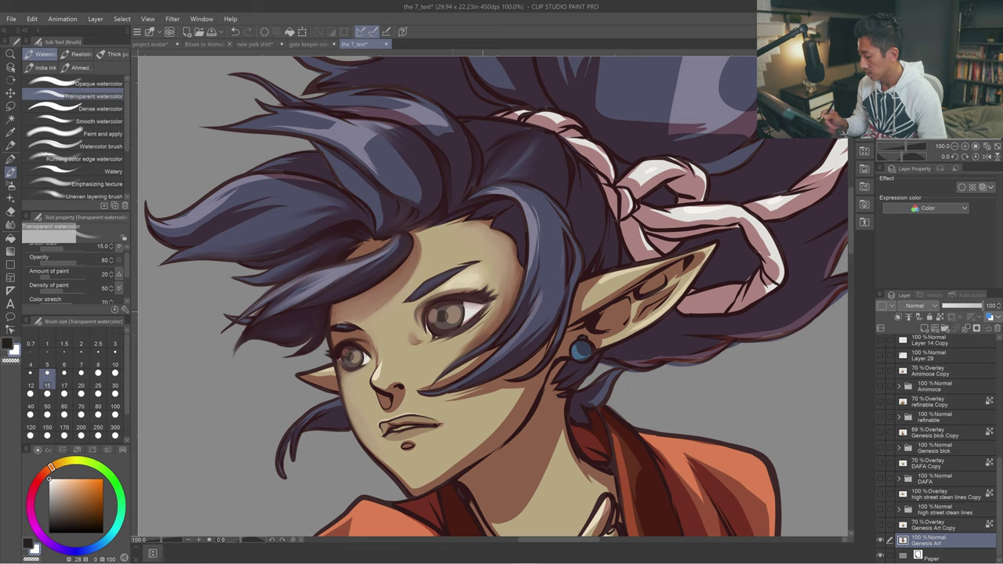
Blend the skin shading from the near eye's outer corner toward the temple and cheek with Transparent watercolor at sizes 25, 60, 70 and 50.
key(bracketright)
key(bracketright)
key(bracketright)
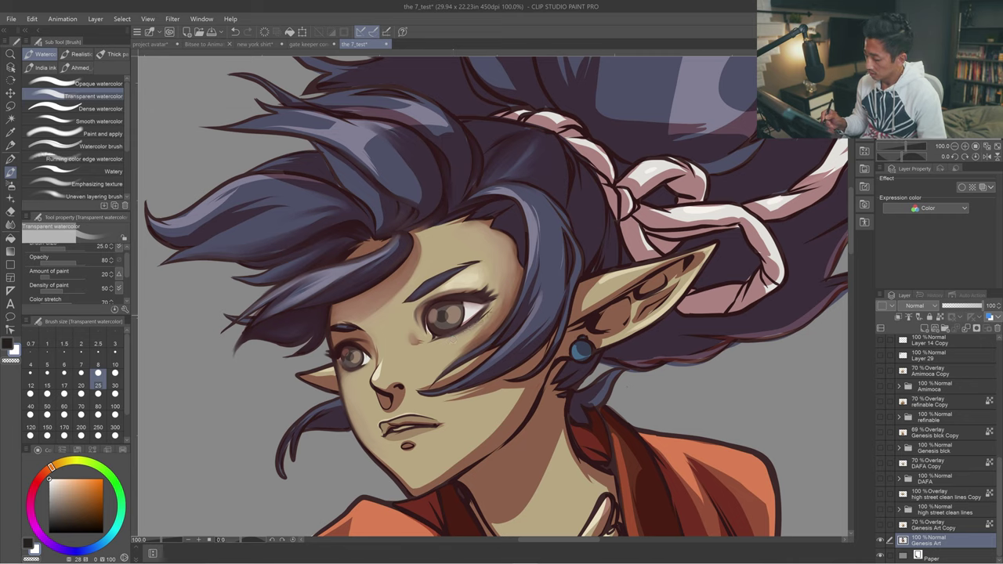
key(bracketright)
key(bracketright)
key(bracketright)
key(bracketright)
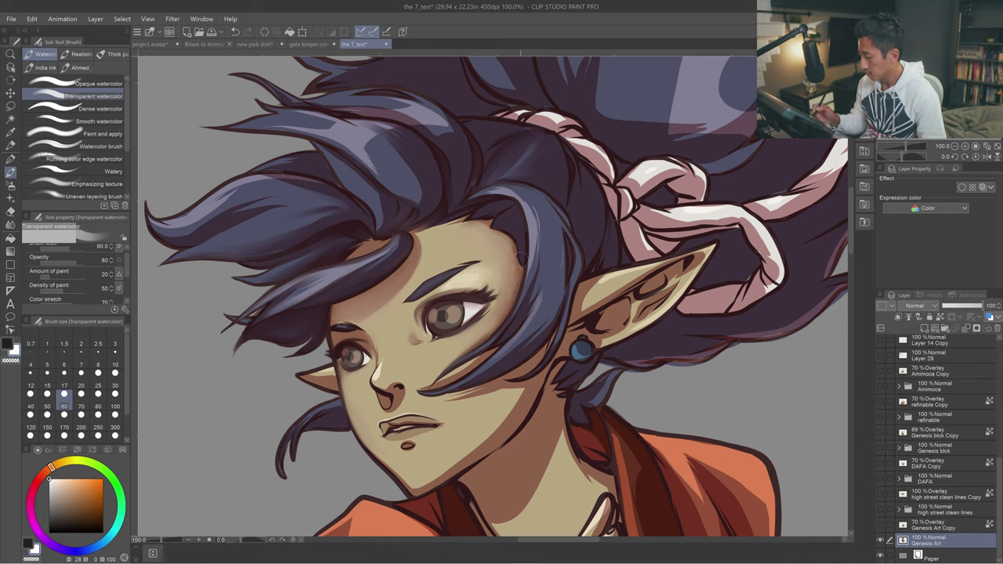
key(bracketright)
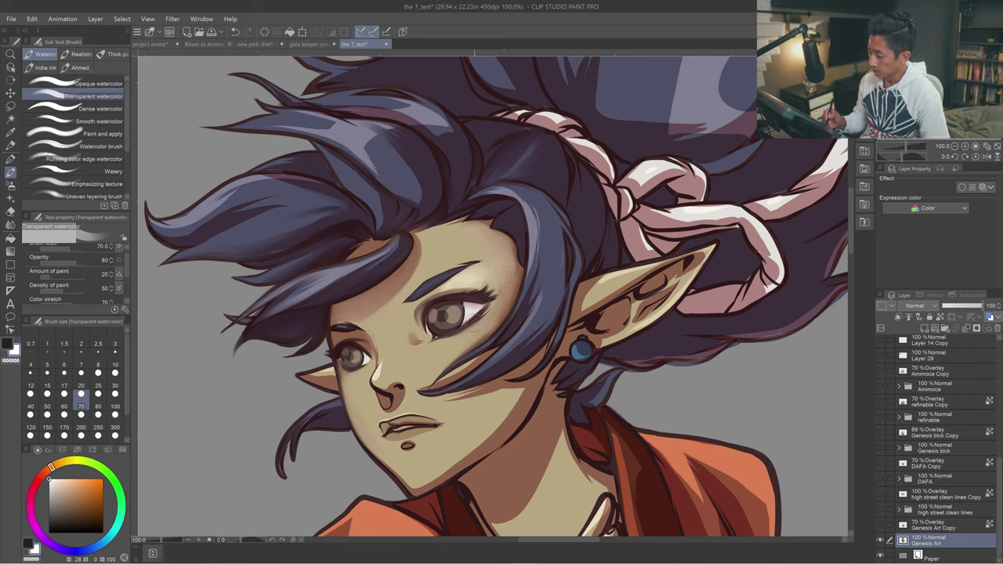
key(bracketleft)
key(bracketleft)
key(bracketleft)
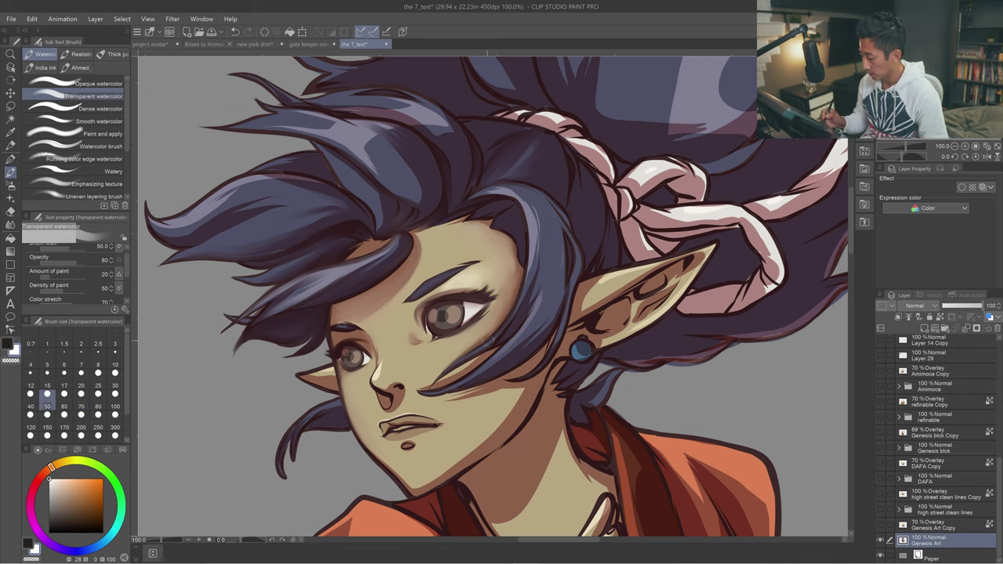
Soften the inner edge of the hair lock hanging beside the near eye with Transparent watercolor, alternating sizes 17 and 25.
key(bracketleft)
key(bracketleft)
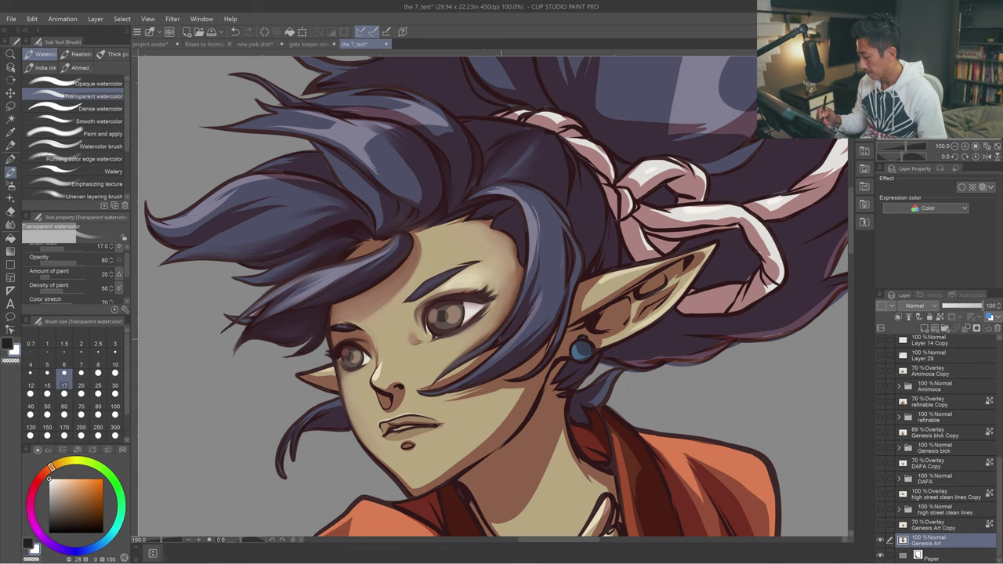
key(bracketright)
key(bracketright)
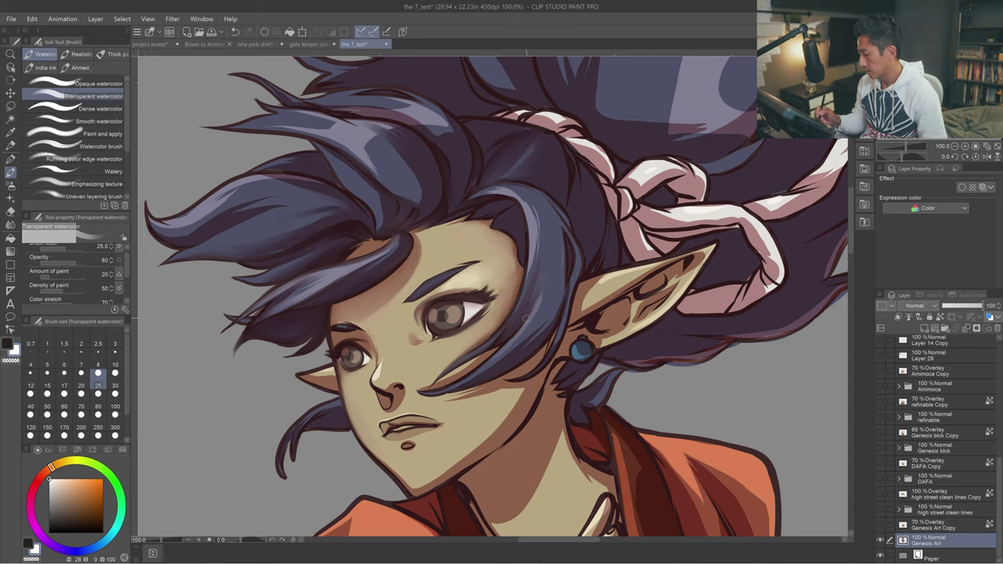
key(bracketleft)
key(bracketleft)
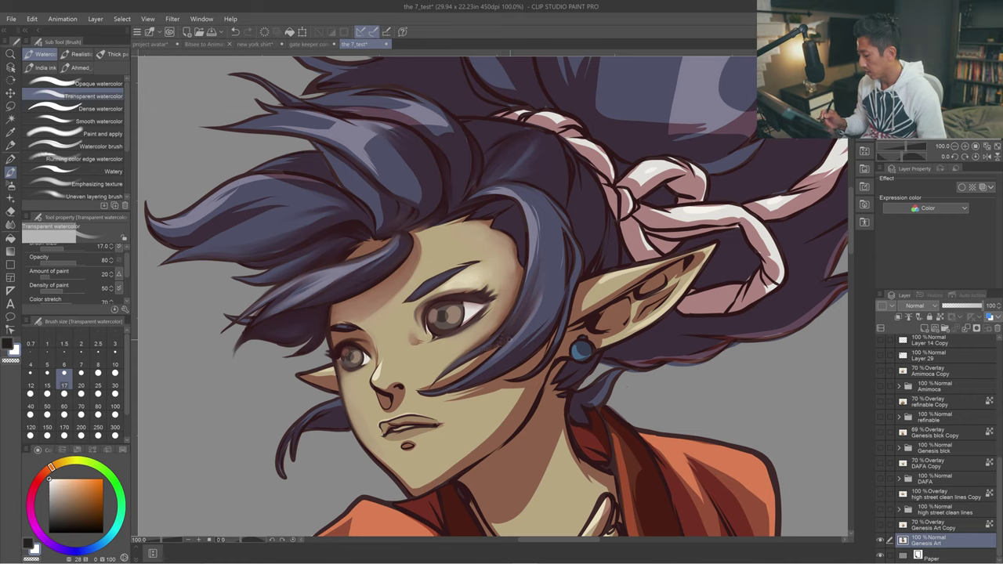
key(bracketright)
key(bracketright)
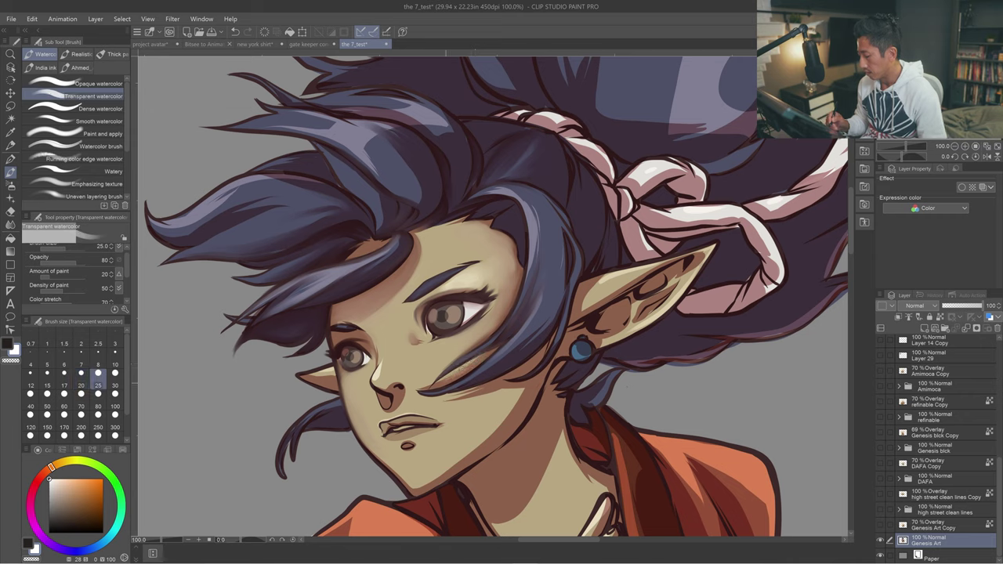
Undo the last stroke and blend light tones down the length of the hanging hair lock with Transparent watercolor at size 25.
key(ctrl+z)
click(481, 373)
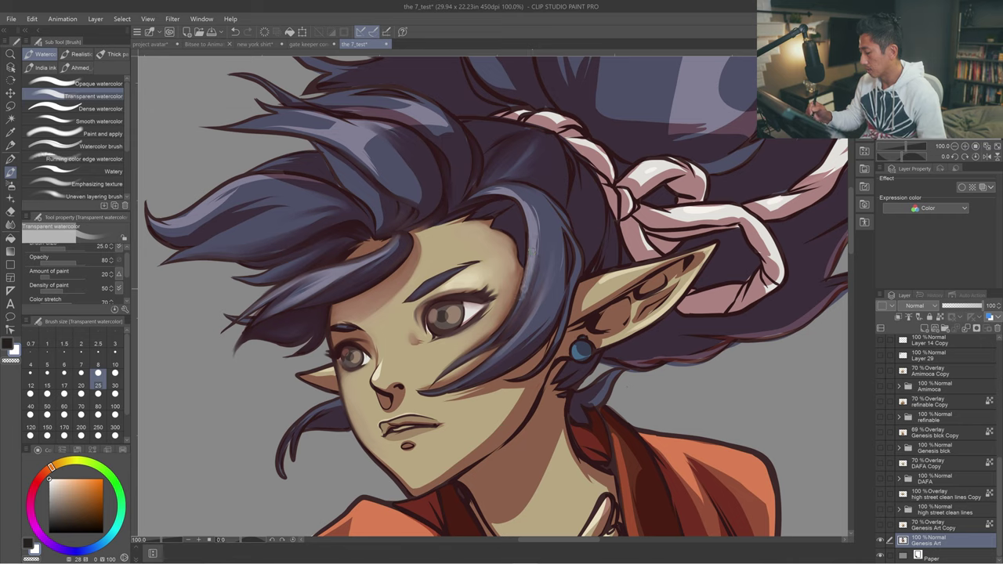
drag(560, 225, 530, 295)
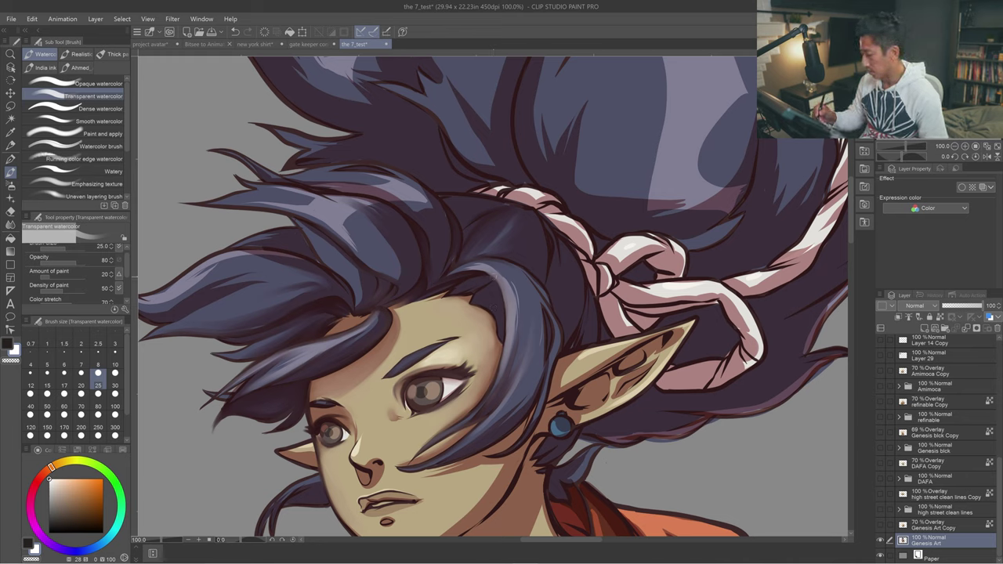
drag(514, 350, 495, 278)
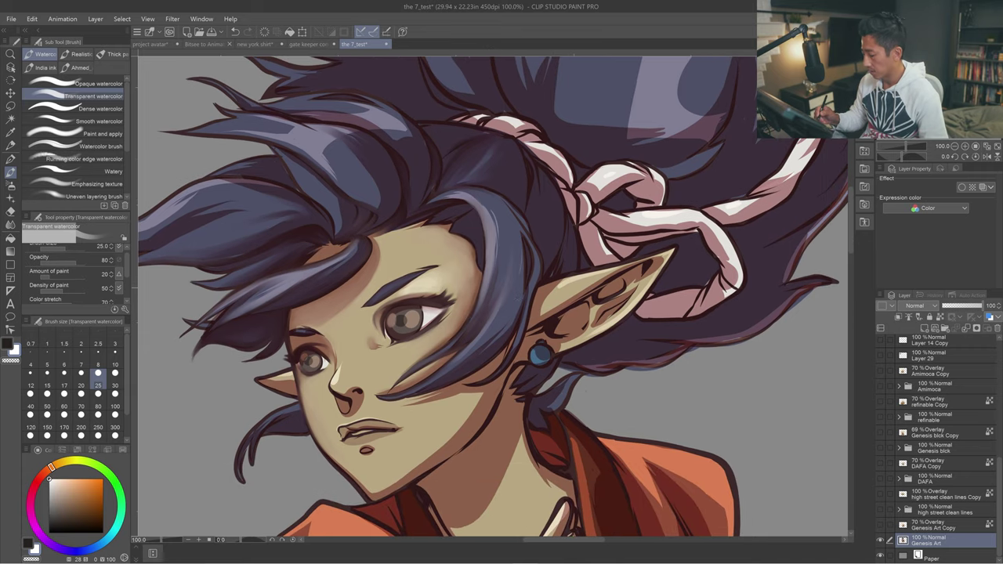
key(bracketright)
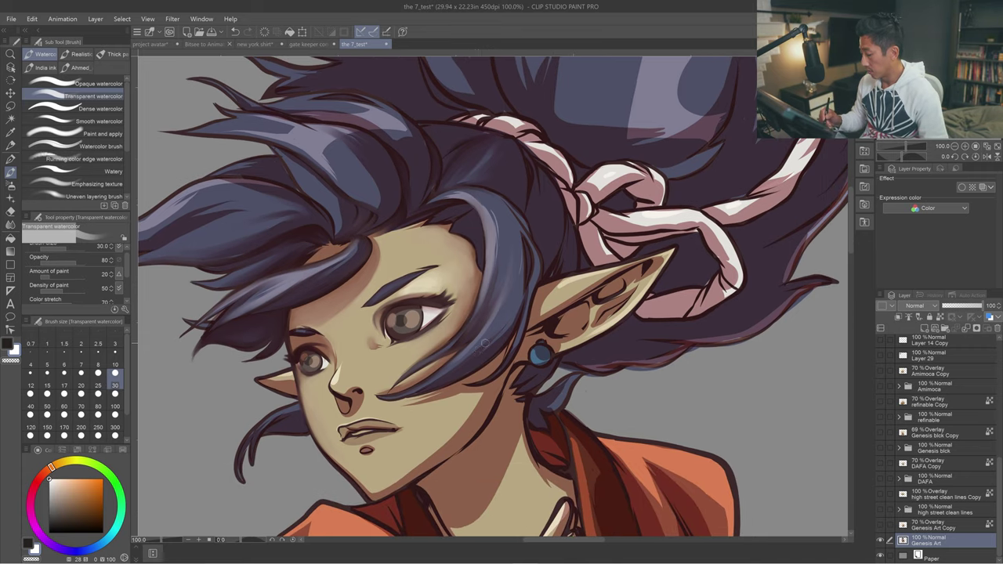
Blend the lower part and outer edge of the hanging hair lock with Opaque watercolor at sizes 50 and 30.
click(93, 83)
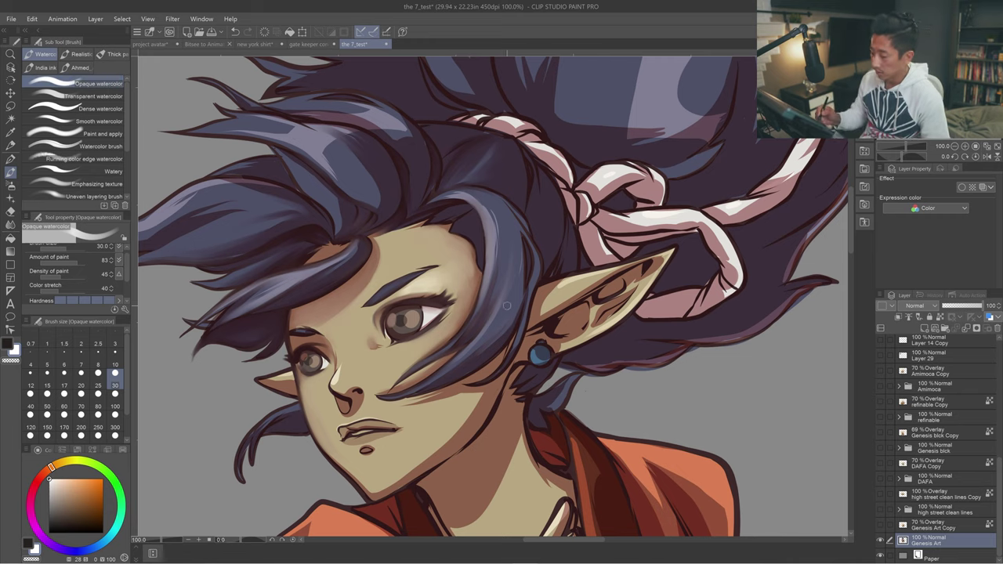
key(bracketright)
key(bracketright)
key(bracketright)
key(bracketright)
key(bracketright)
key(bracketright)
key(bracketright)
key(bracketright)
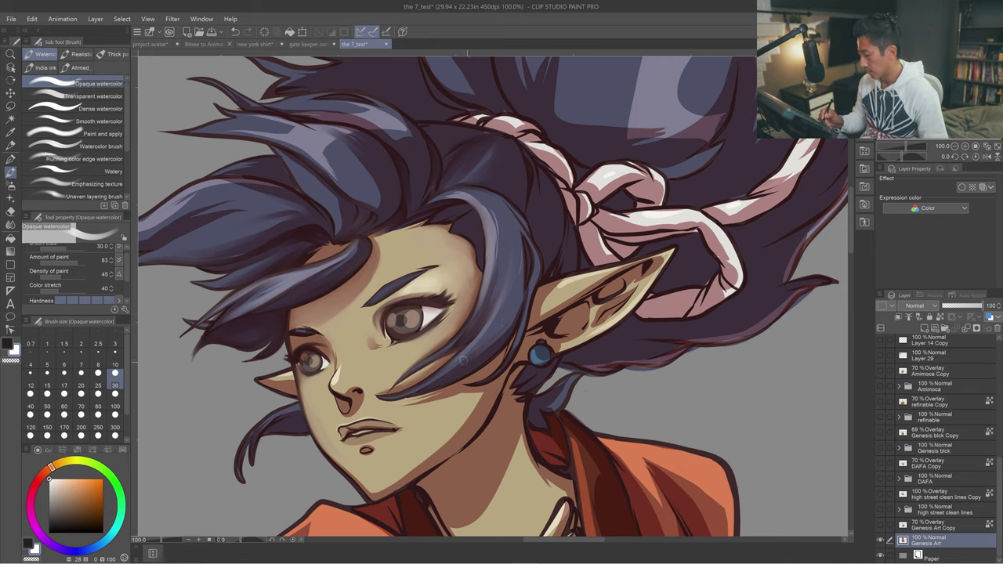
key(bracketleft)
key(bracketleft)
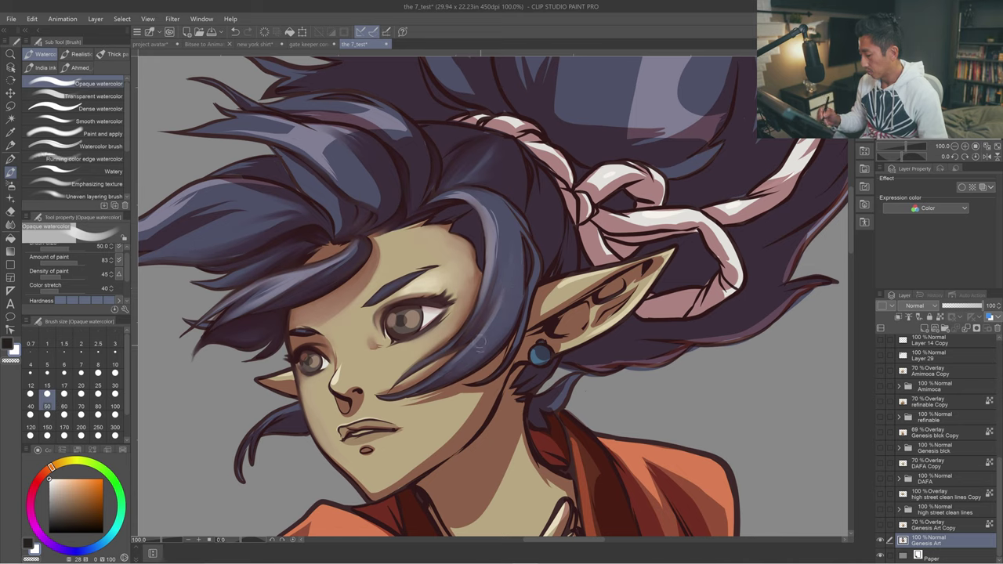
key(bracketleft)
key(bracketleft)
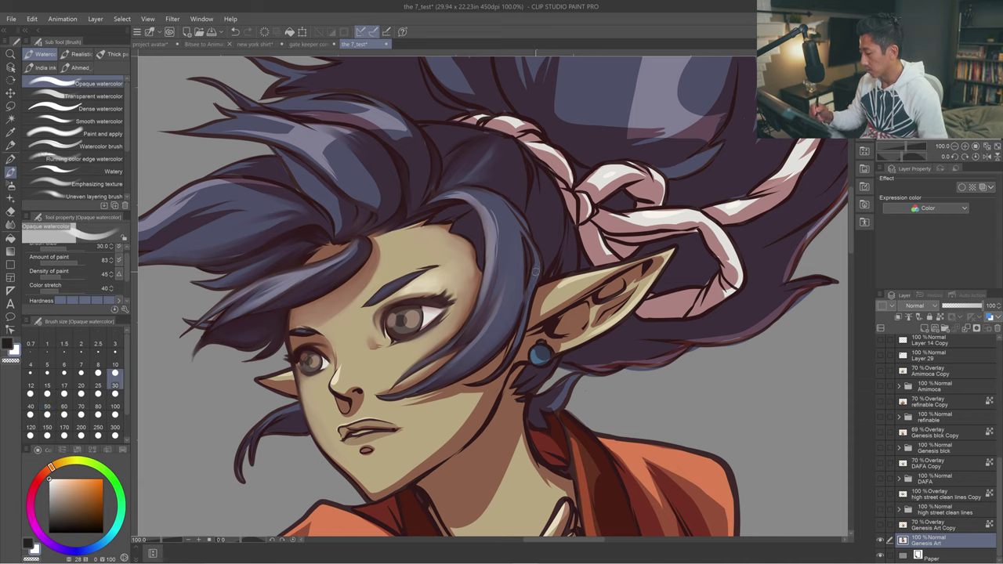
drag(530, 291, 507, 355)
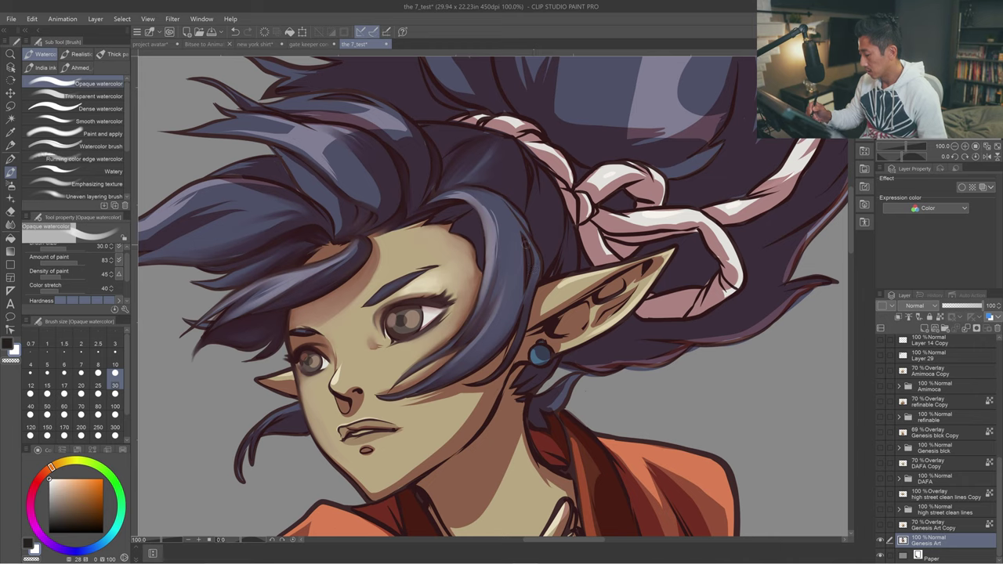
Refine the upper outer edge of the hanging hair lock above the ear with Opaque watercolor at sizes 20, 15 and 25.
key(bracketleft)
key(bracketleft)
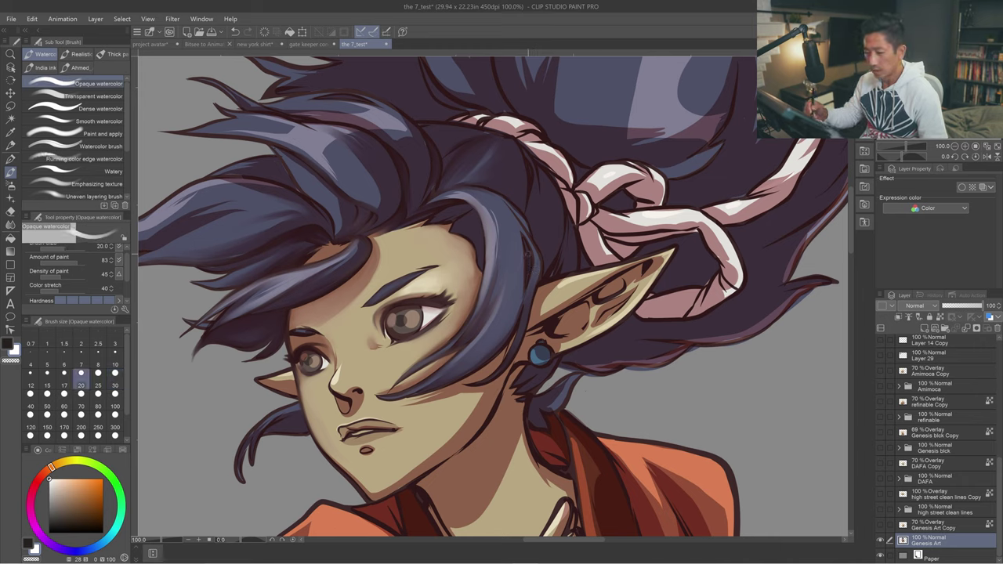
key(bracketleft)
key(bracketleft)
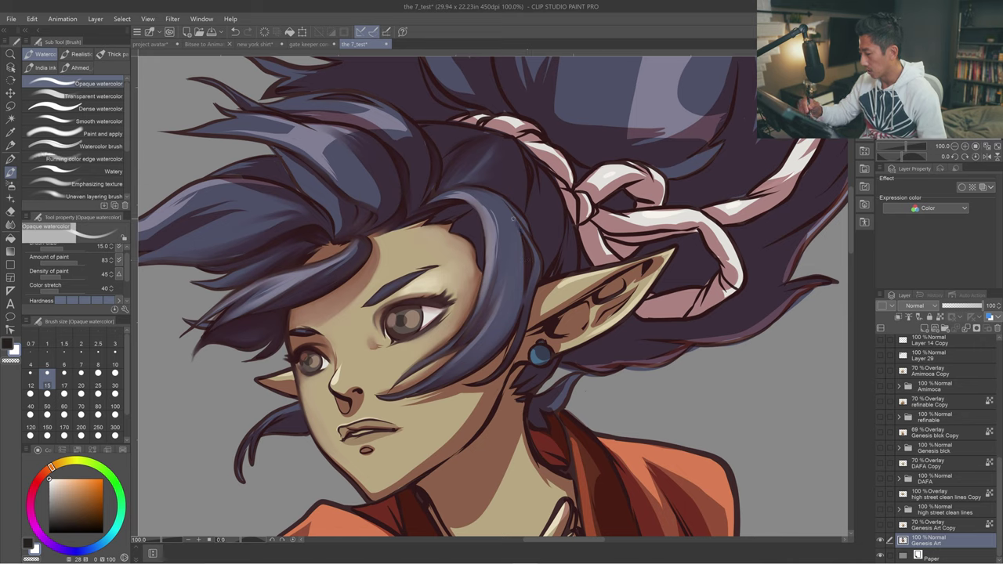
key(bracketright)
key(bracketright)
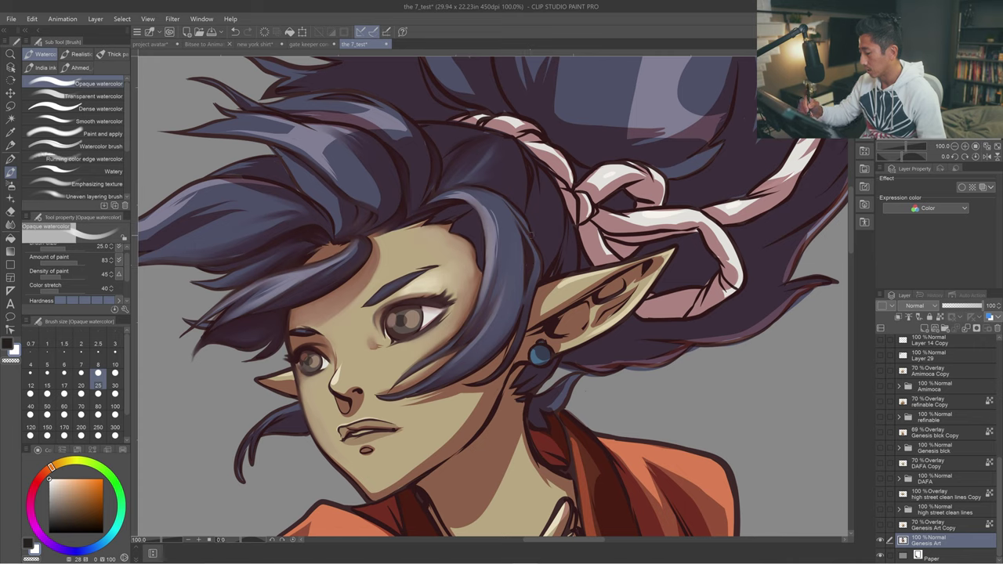
Blend the dark hair between the hanging lock and the rope tie with Opaque watercolor at sizes 17, 25, 50 and 30.
key(bracketleft)
key(bracketleft)
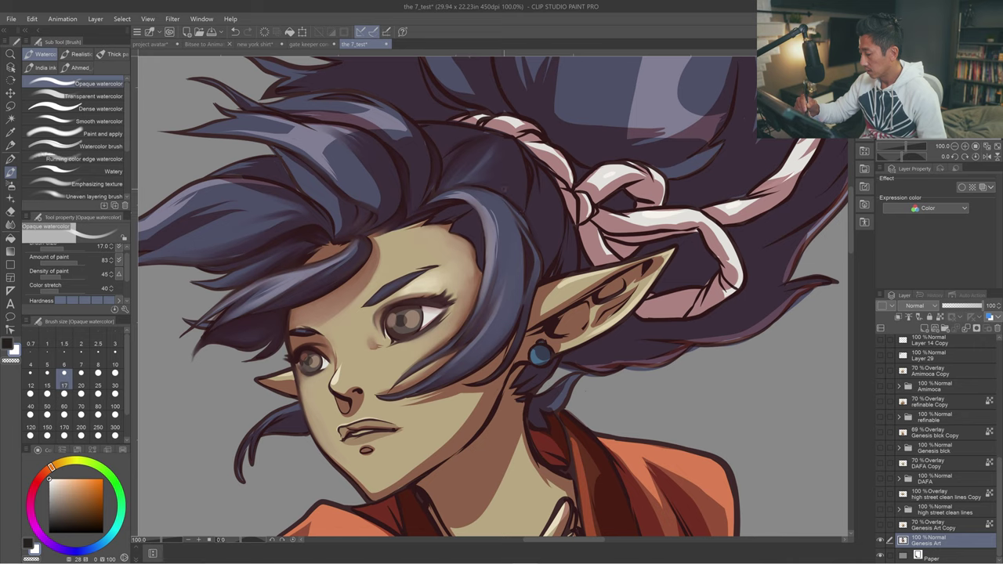
key(bracketright)
key(bracketright)
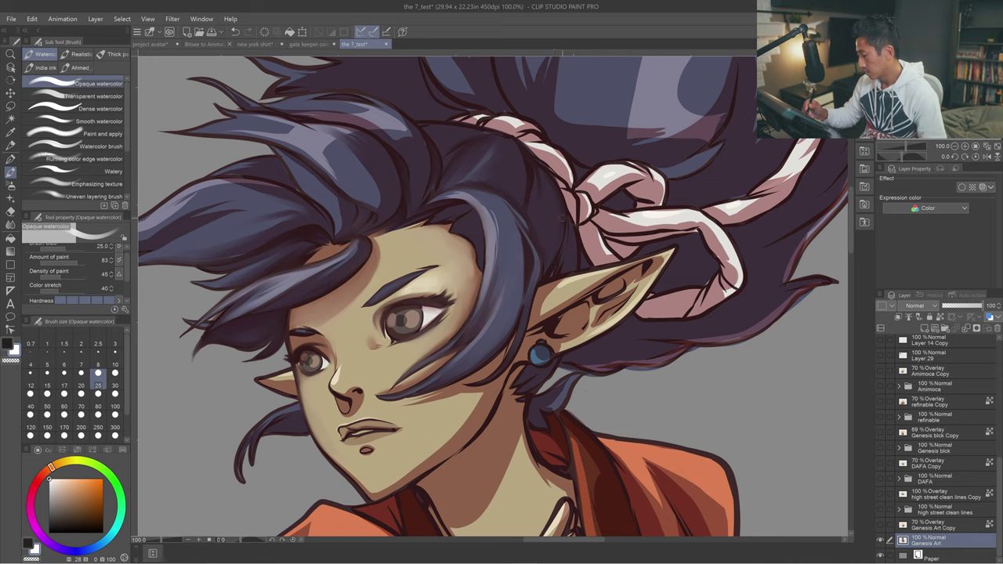
key(bracketright)
key(bracketright)
key(bracketright)
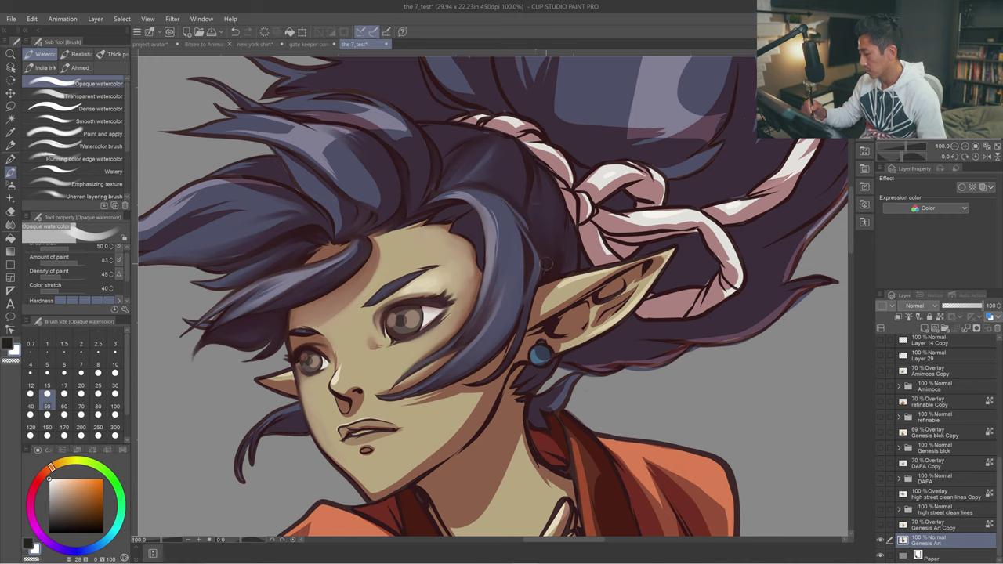
key(bracketleft)
key(bracketleft)
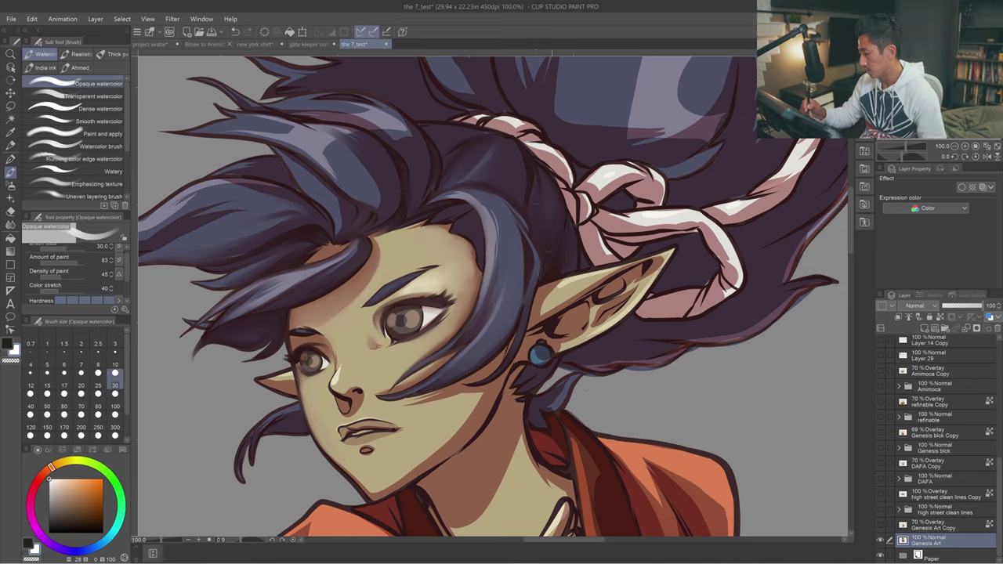
Refine the outer edge of the hanging hair lock above the ear with Opaque watercolor at sizes 50 and 30.
key(bracketright)
key(bracketright)
key(bracketleft)
key(bracketleft)
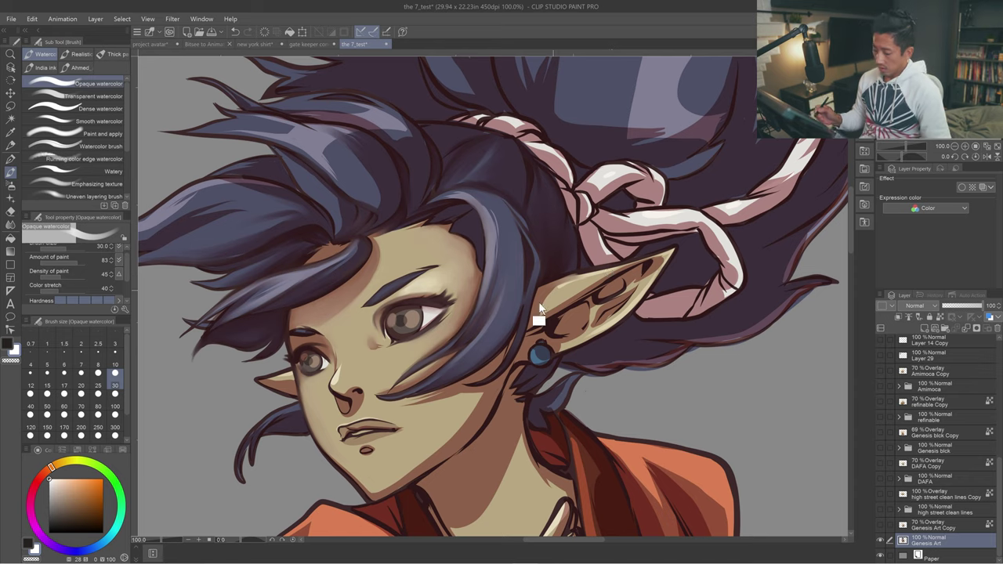
Blend the upper part of the larger eye's iris along the eyelid with Opaque watercolor at size 20.
drag(540, 321, 547, 281)
key(bracketright)
key(bracketright)
key(bracketleft)
key(bracketleft)
key(bracketleft)
key(bracketleft)
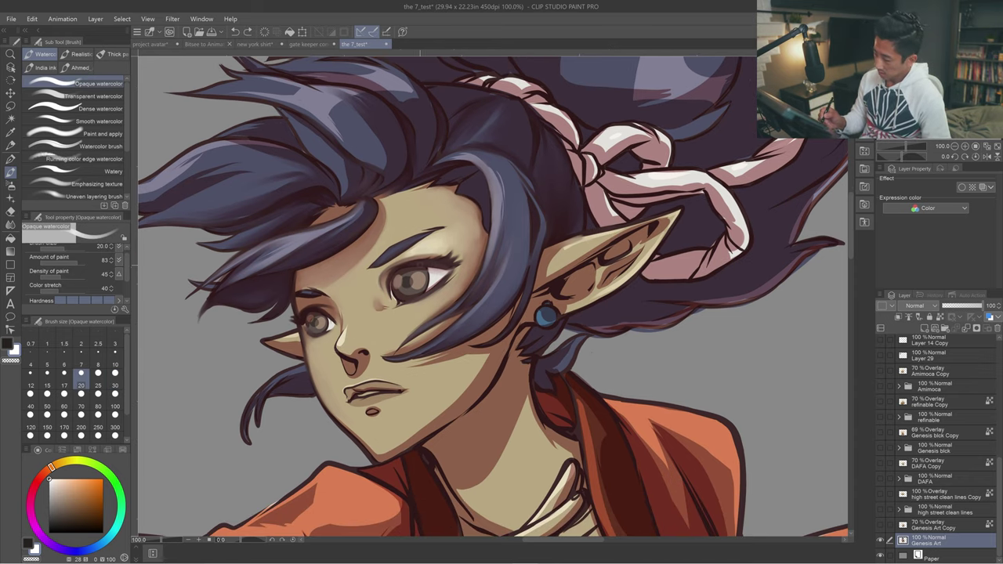
drag(394, 272, 405, 268)
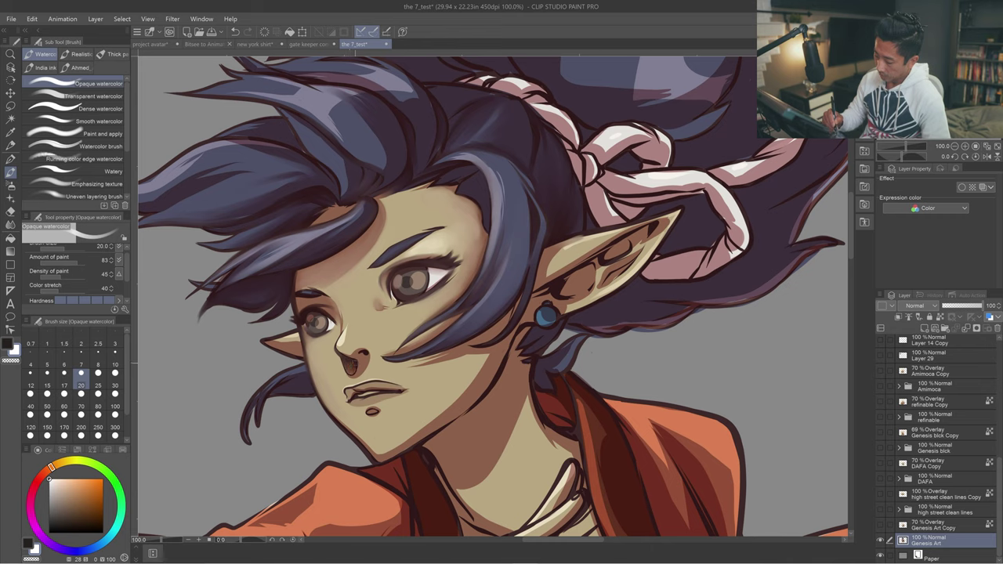
Paint over the nose outline and nostril shadow with Opaque watercolor at sizes 15 and 20, redoing the last stroke.
key(bracketleft)
key(bracketleft)
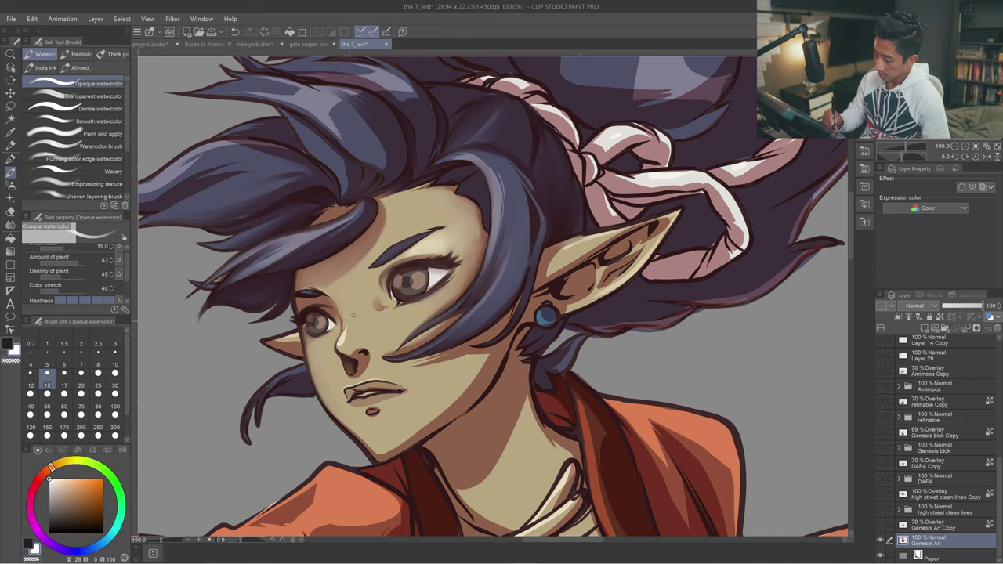
key(bracketright)
key(bracketright)
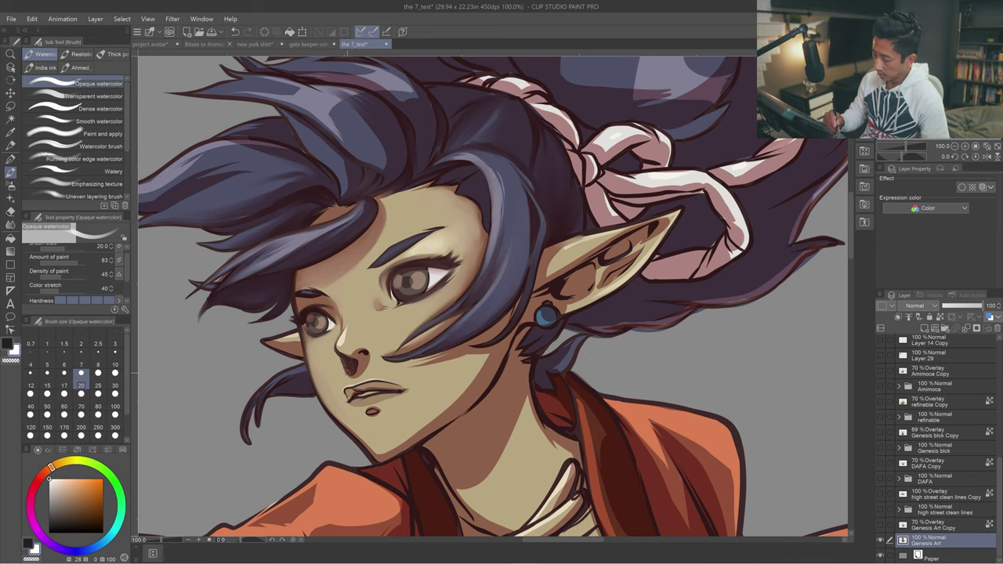
key(ctrl+z)
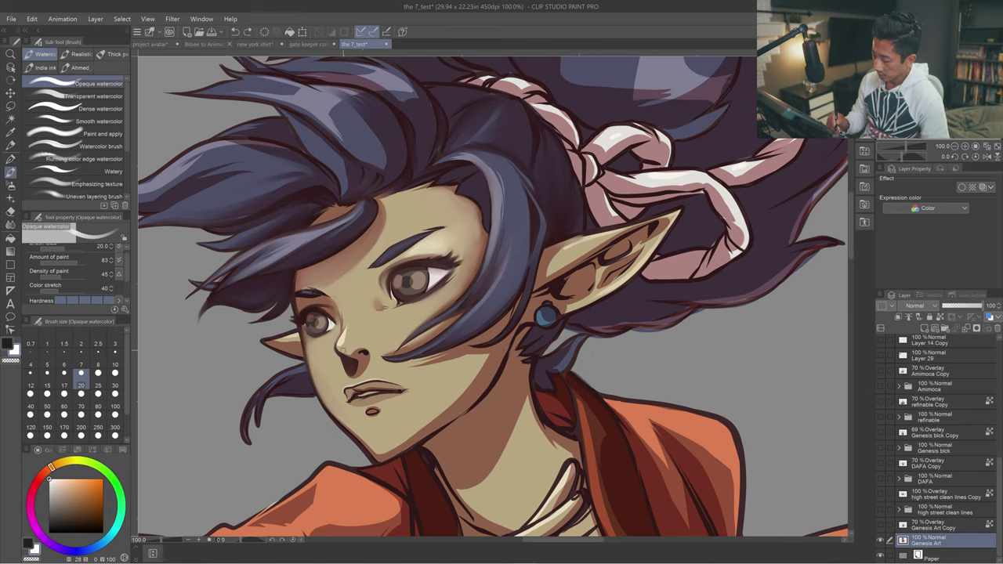
drag(343, 351, 349, 351)
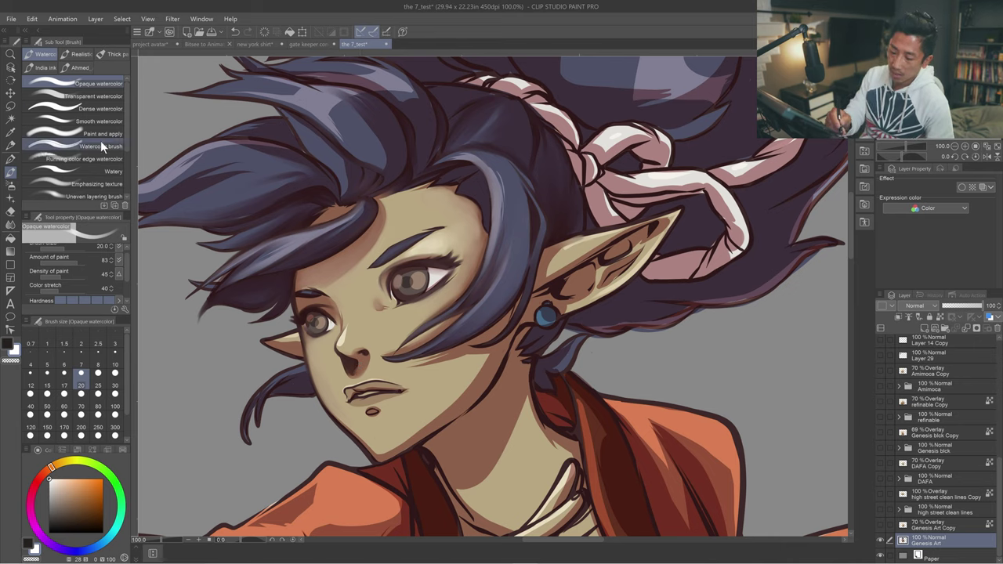
Soften the nose outline and its shadow with the Soft airbrush in sampled skin tone at sizes 70, 100 and 120.
key(b)
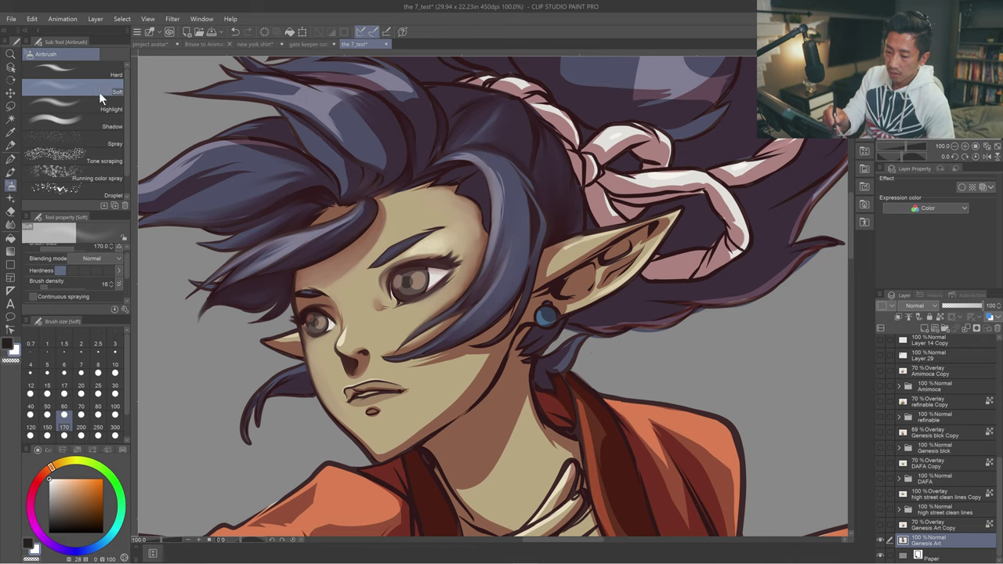
key(bracketleft)
key(bracketleft)
key(bracketleft)
key(bracketleft)
key(bracketleft)
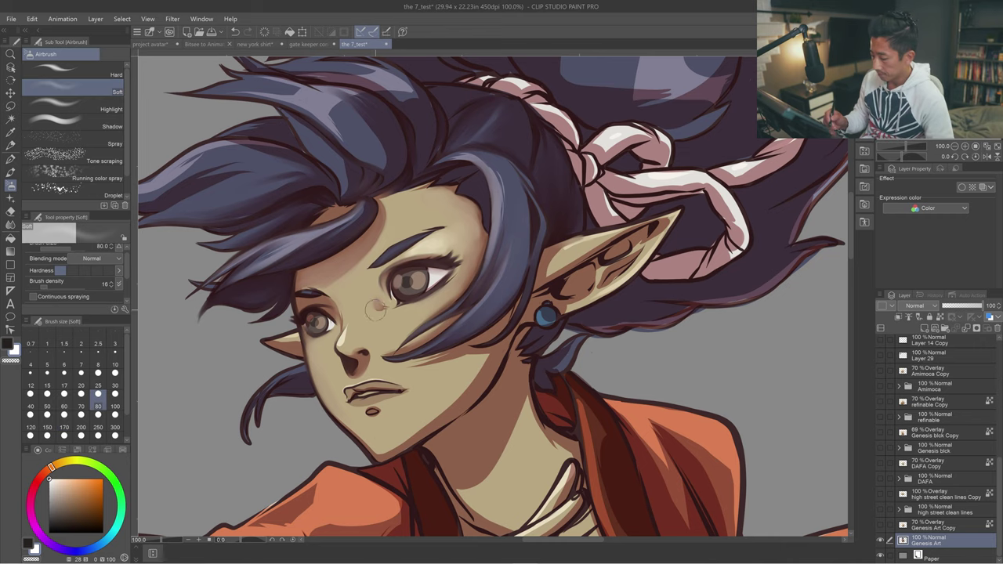
alt+click(375, 342)
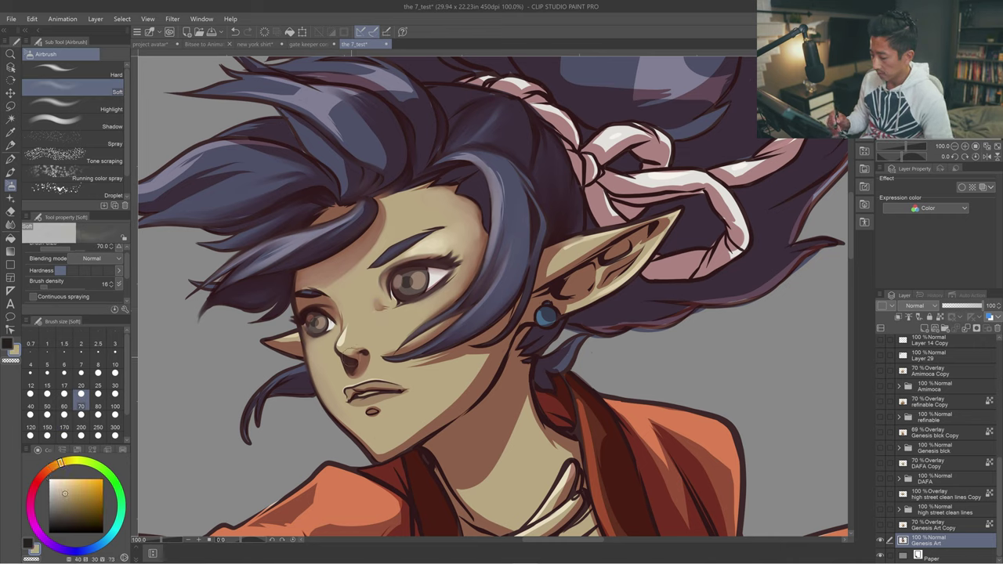
key(bracketright)
key(bracketright)
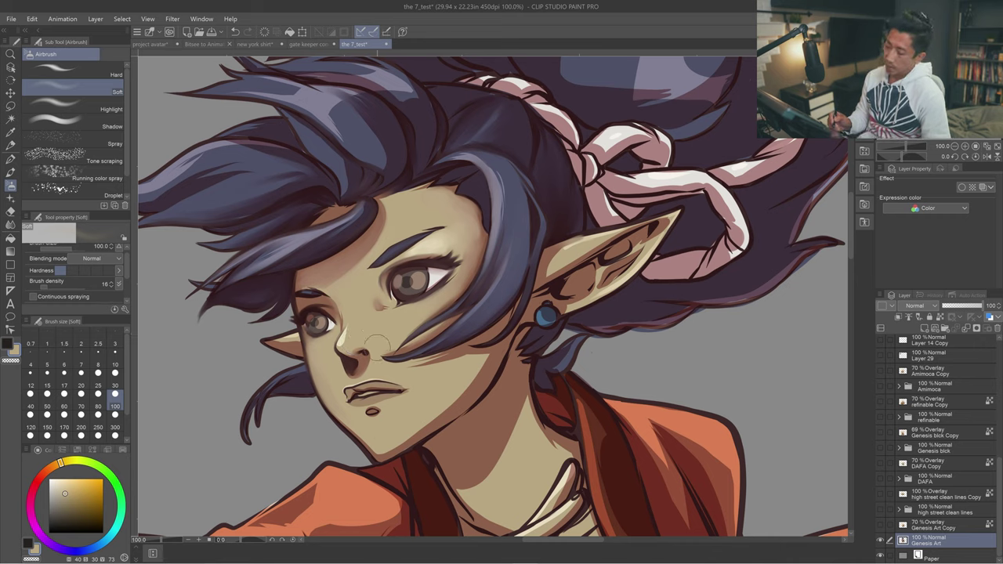
drag(350, 339, 351, 345)
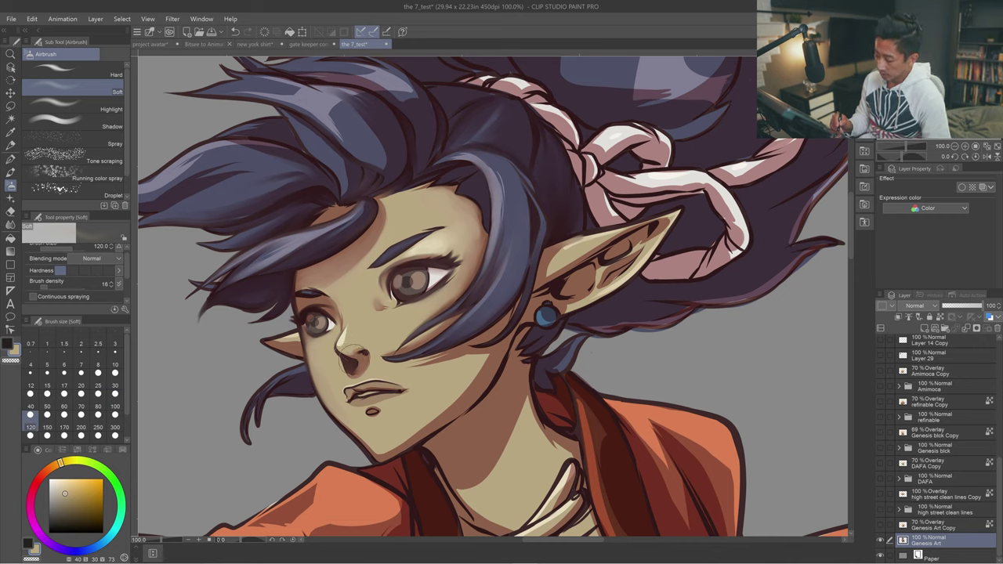
alt+click(371, 348)
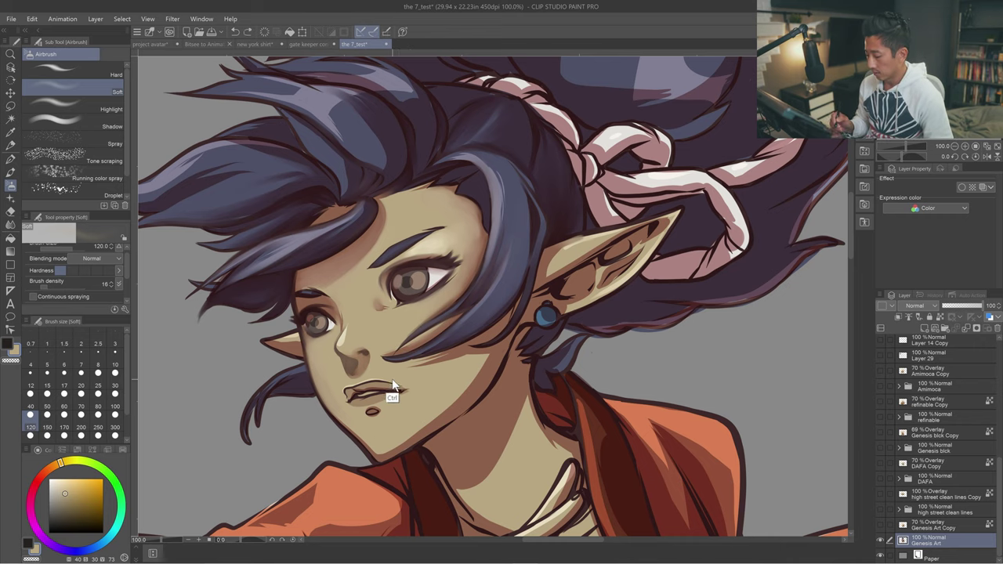
Undo the skin-toned jawline strokes and airbrush the jawline below the ear with sampled neck-shadow brown at size 60.
key([)
key([)
key([)
key(bracketleft)
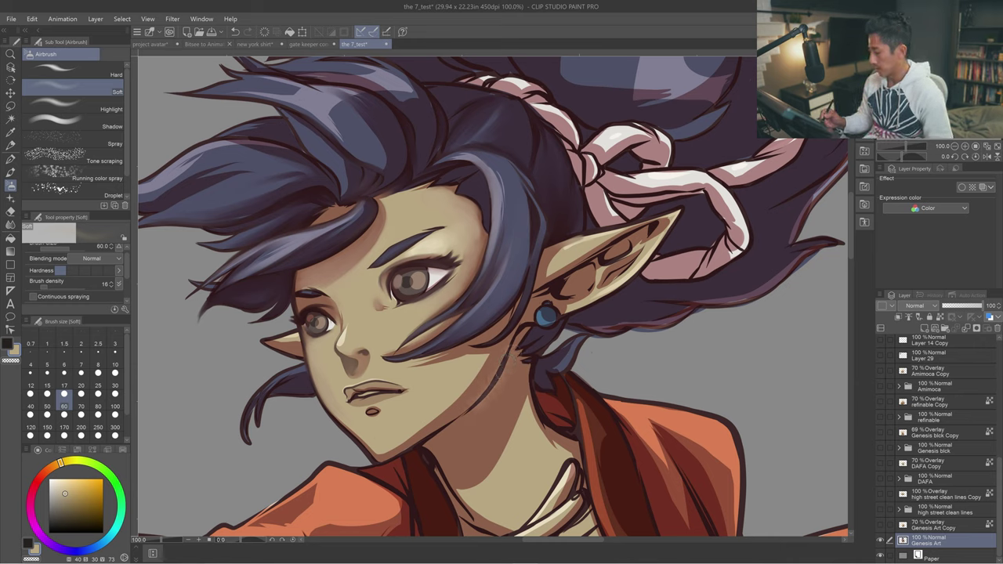
key(ctrl+z)
key(ctrl+z)
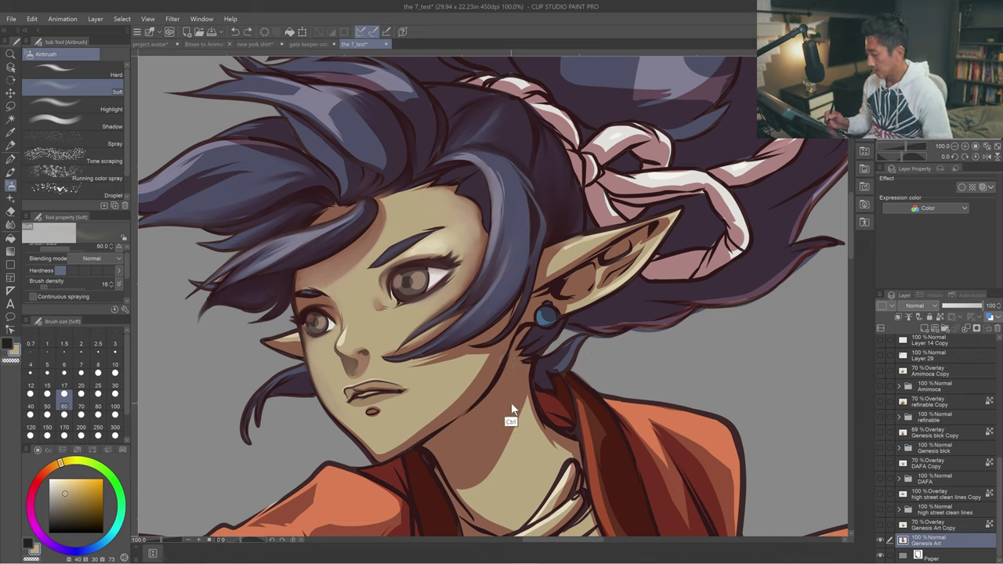
alt+click(498, 409)
mouse_move(509, 368)
mouse_down()
mouse_move(495, 386)
mouse_move(513, 353)
mouse_up()
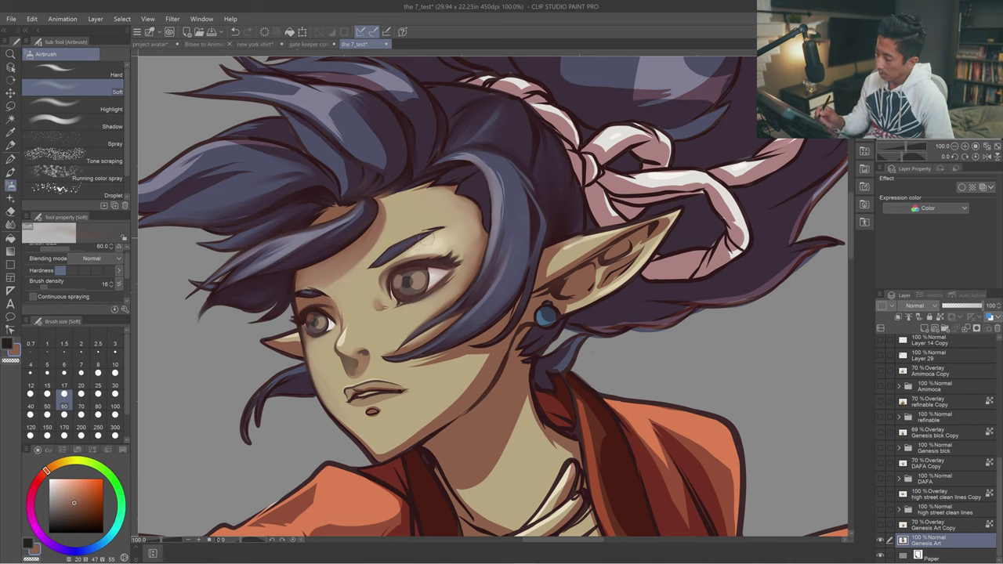
Undo the last brow stroke and soften the tail of the larger eye's eyebrow with sampled forehead skin tone.
key(ctrl+z)
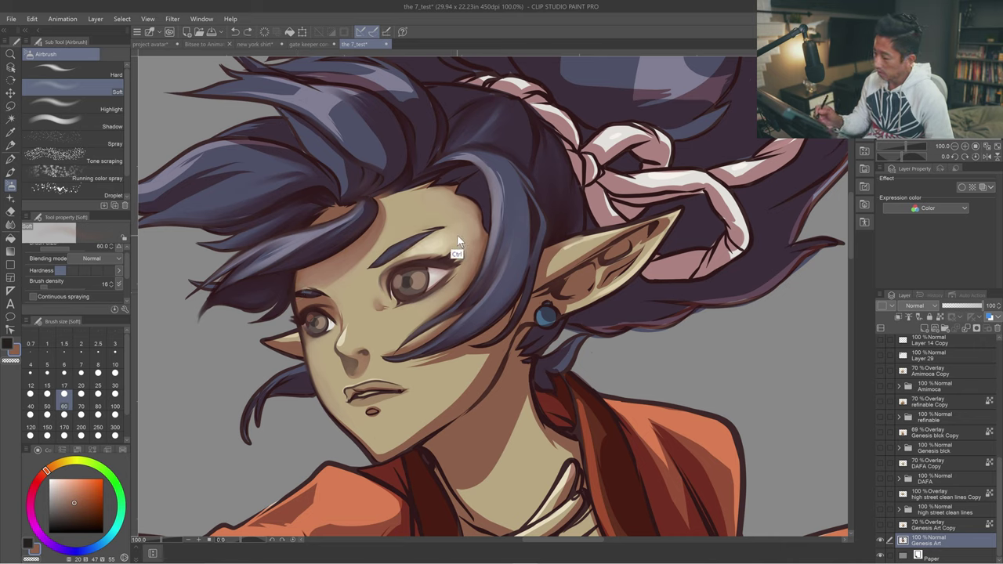
alt+click(443, 210)
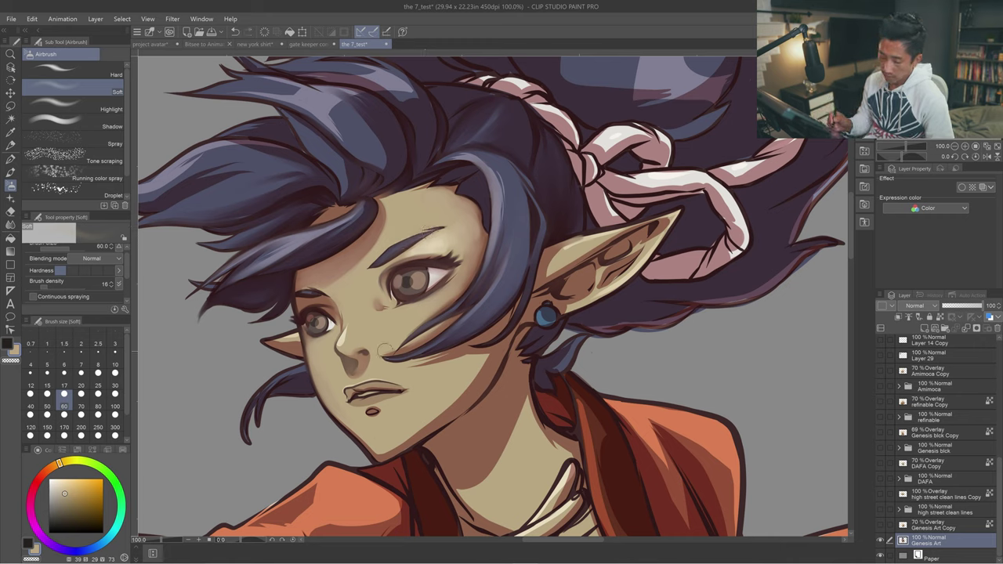
Blend the nose shadow and bridge with Transparent watercolor at sizes 25 and 17, replacing the last stroke on the bridge.
key(b)
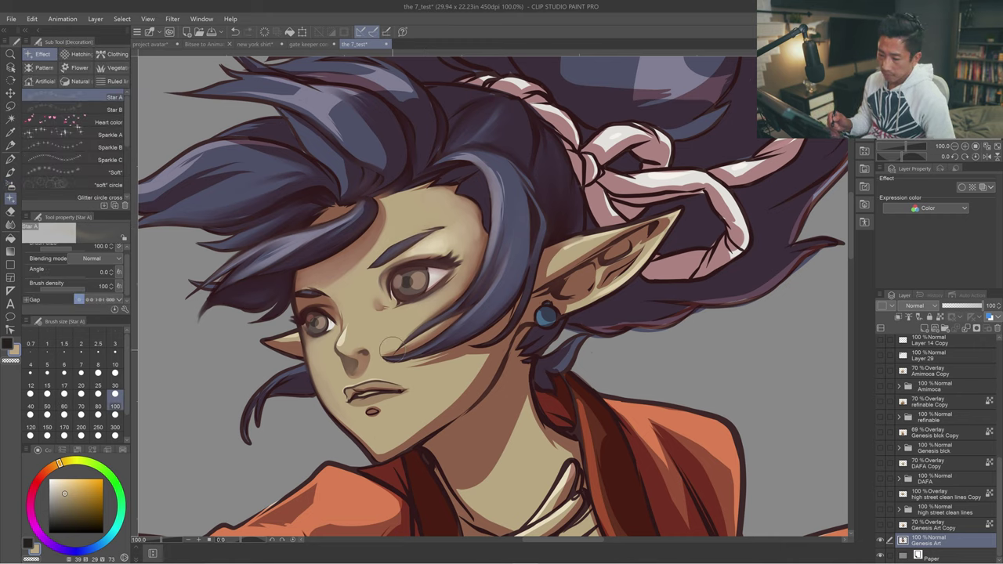
key(b)
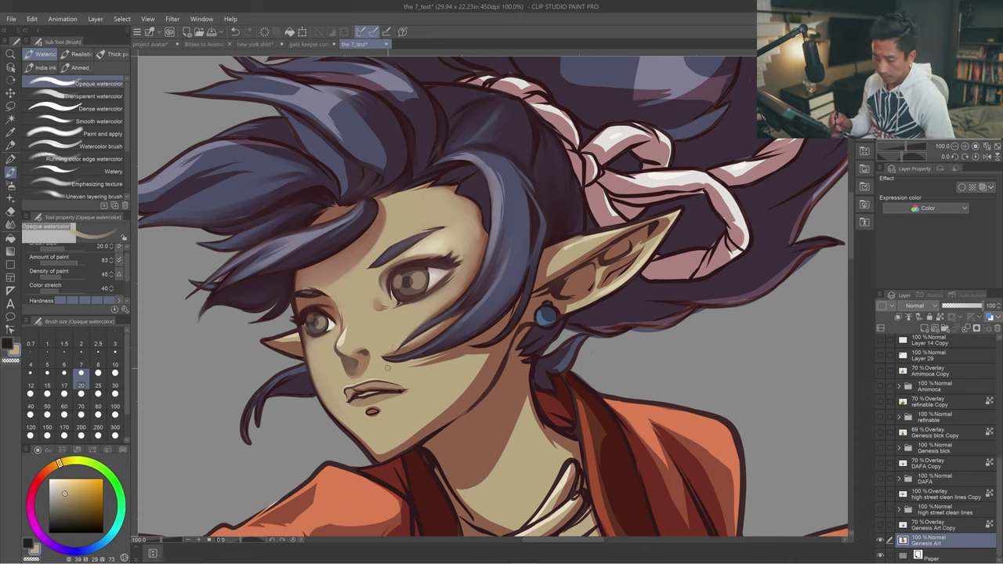
click(100, 97)
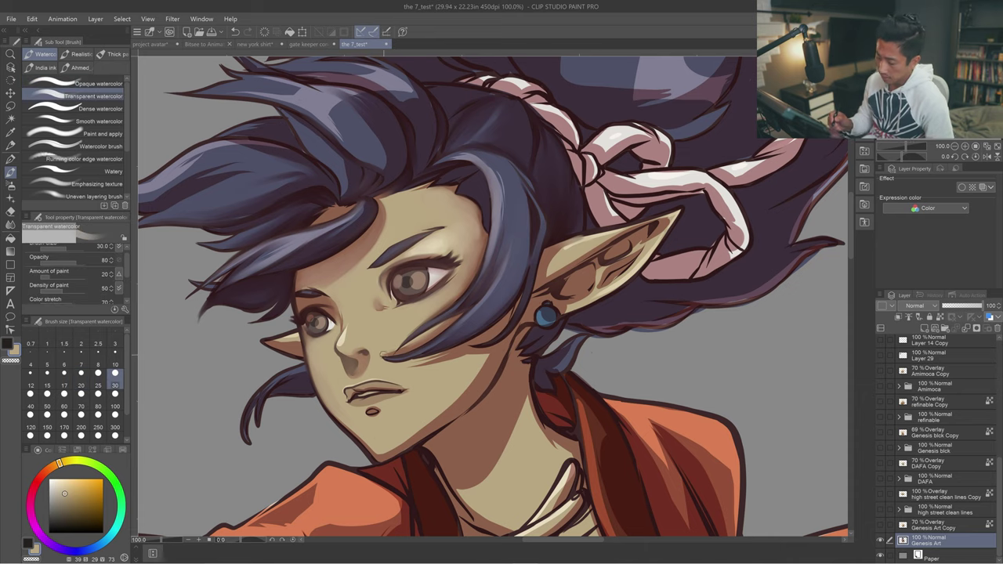
key(bracketleft)
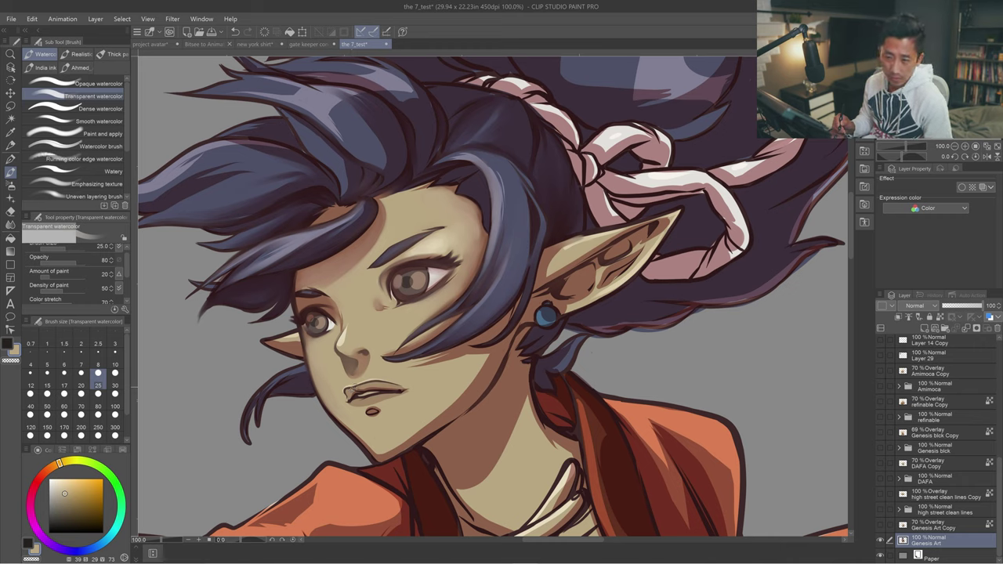
key(bracketleft)
key(bracketleft)
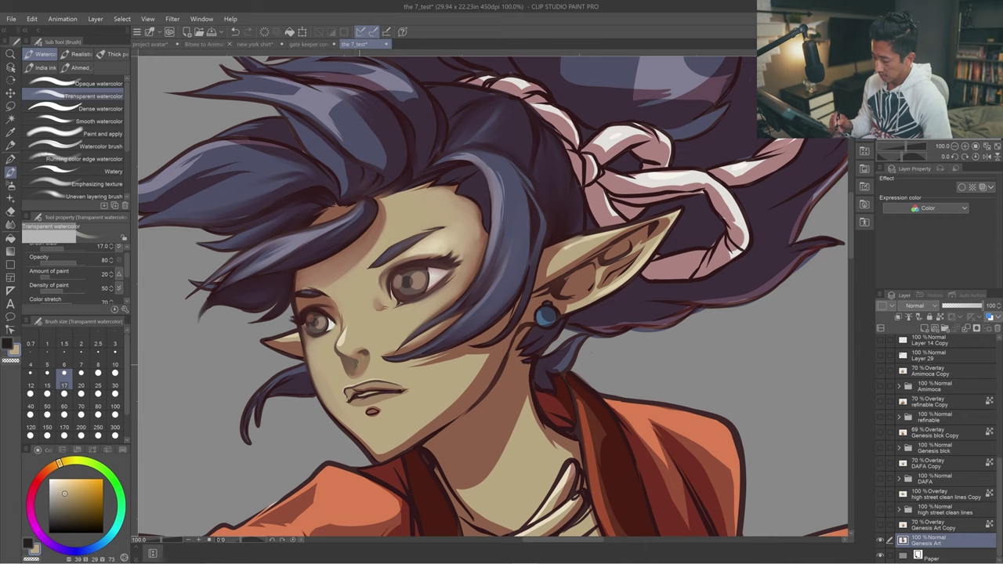
key(bracketright)
key(bracketright)
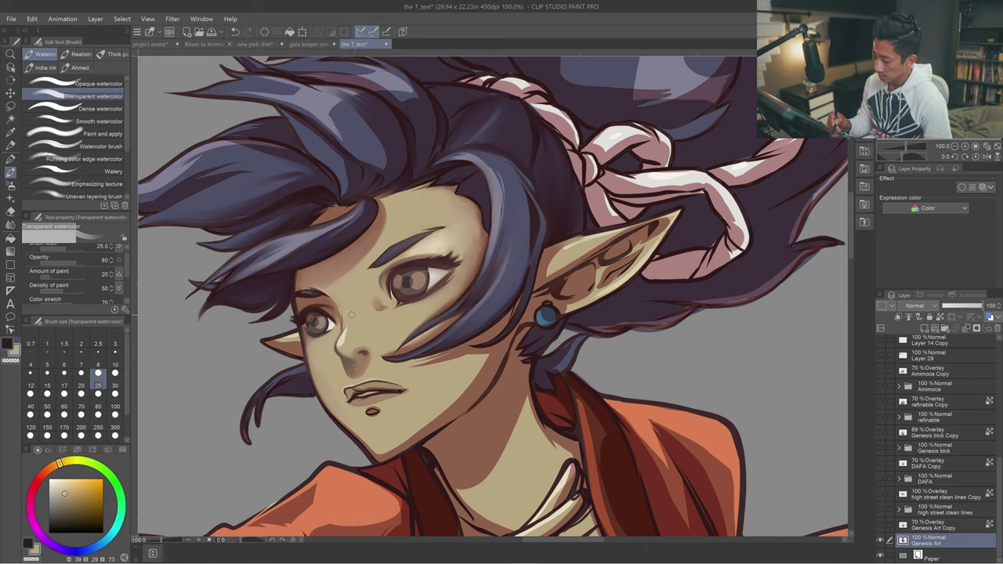
key(ctrl+z)
mouse_move(346, 332)
mouse_down()
mouse_move(342, 356)
mouse_move(344, 331)
mouse_up()
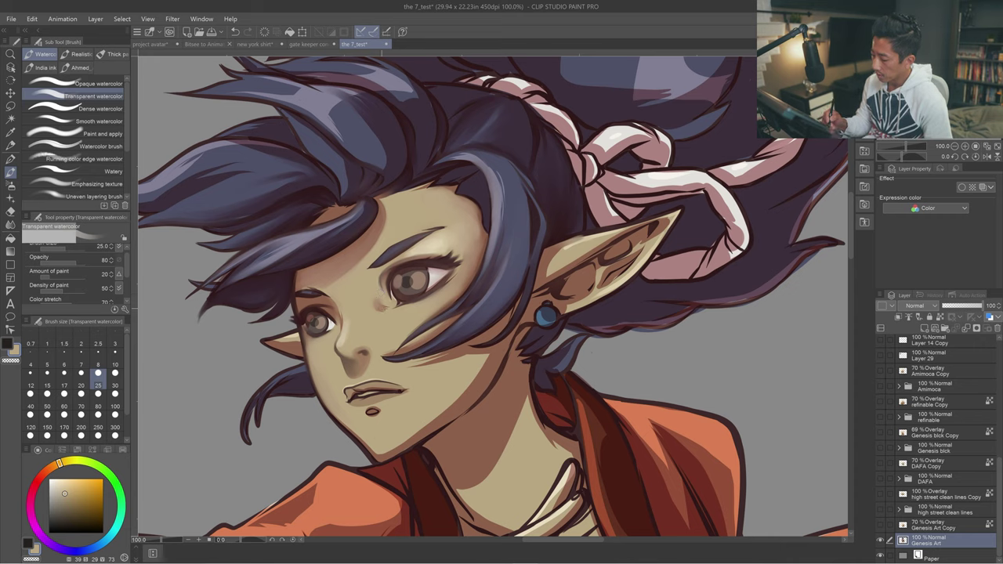
Blend the skin below the larger eye's inner corner at size 25 and the temple beside the hair lock at size 60.
drag(390, 308, 383, 306)
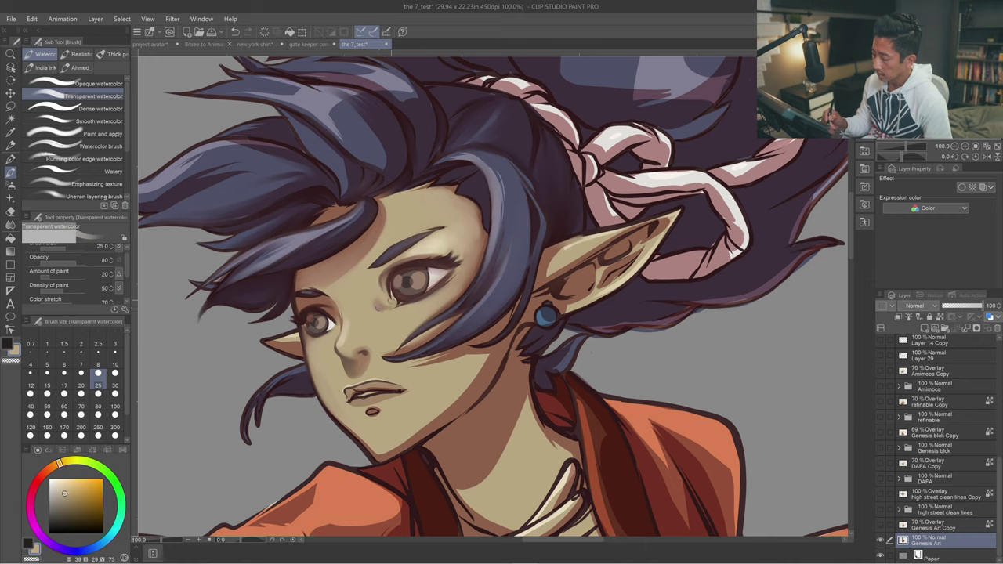
drag(379, 294, 384, 306)
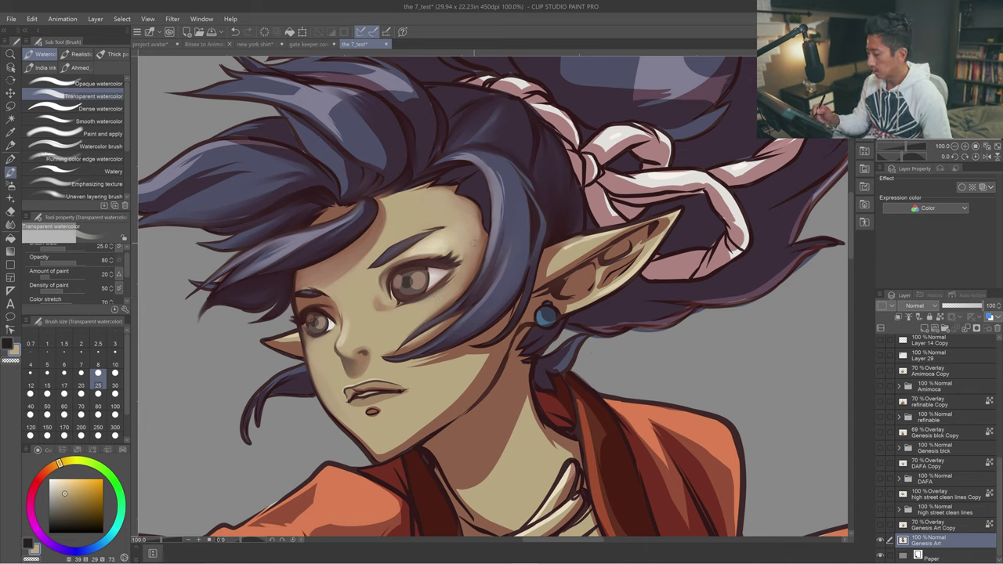
click(65, 398)
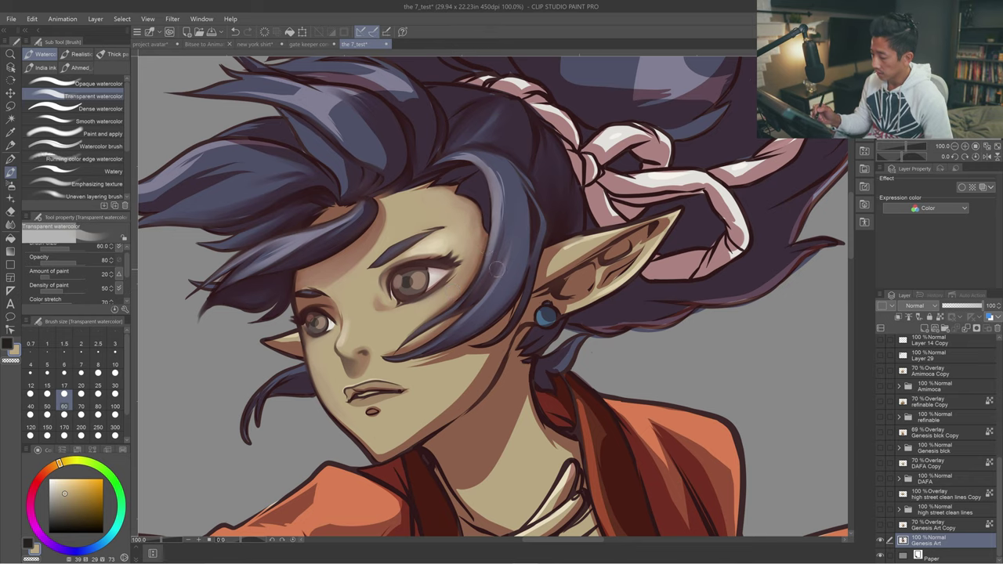
Blend the face contour along the far cheek and chin with Transparent watercolor at sizes 30 and 50, redoing the cheek stroke.
drag(436, 334, 414, 317)
key(bracketleft)
key(bracketleft)
key(bracketleft)
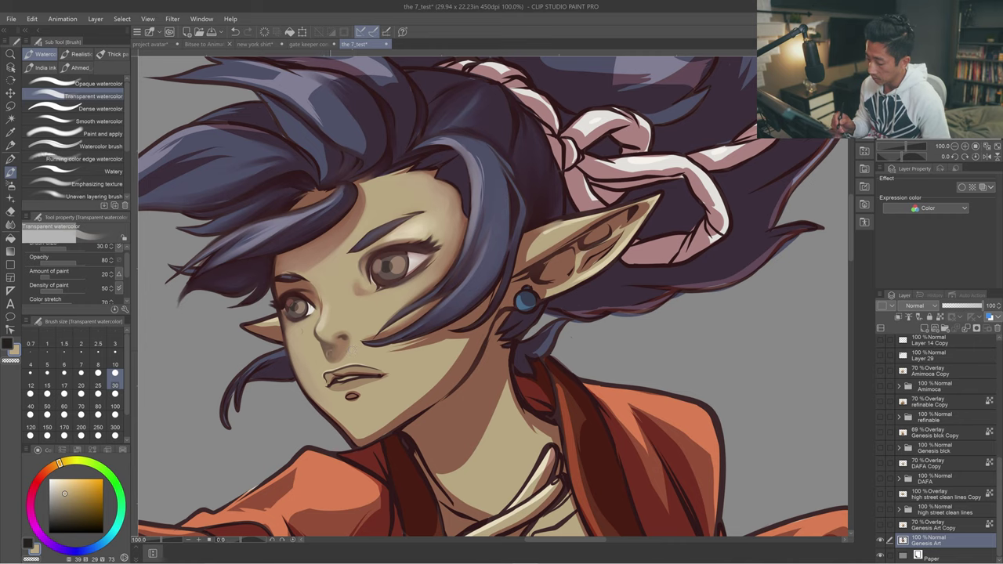
drag(289, 331, 292, 353)
key(ctrl+z)
click(288, 328)
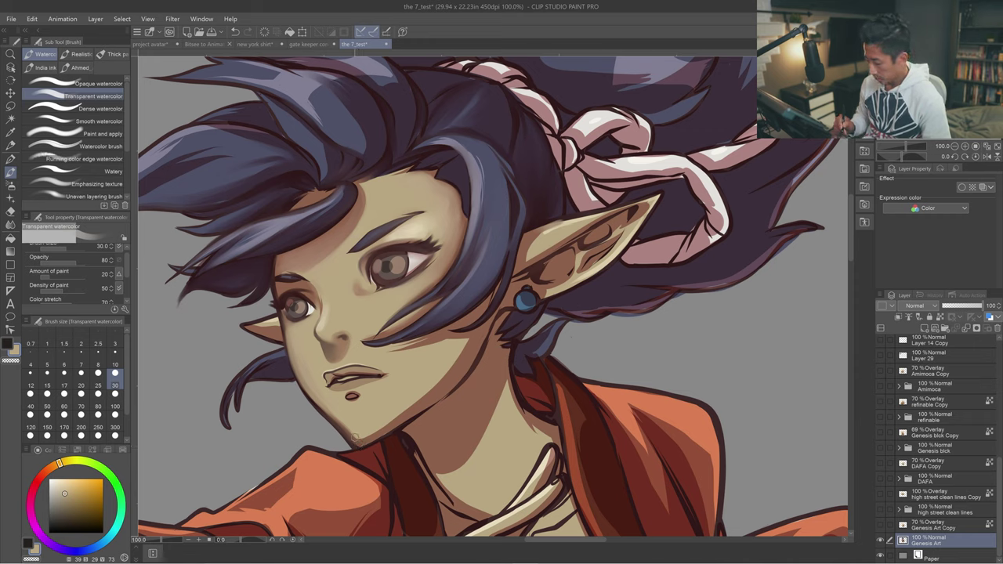
key(bracketright)
key(bracketright)
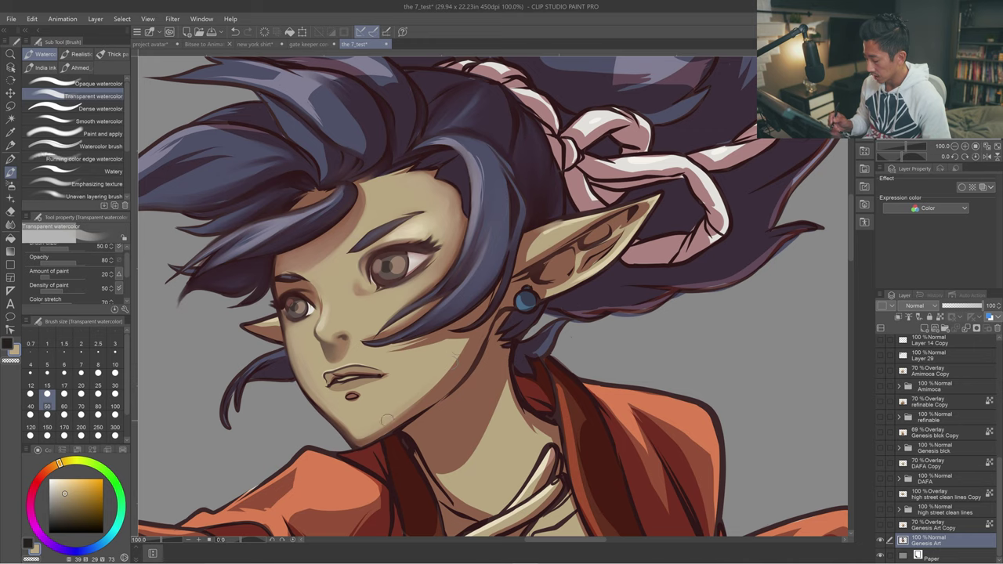
Blend the cheek shadow under the tip of the hanging hair lock with Transparent watercolor at size 25.
key(bracketleft)
key(bracketleft)
key(bracketleft)
drag(424, 336, 395, 345)
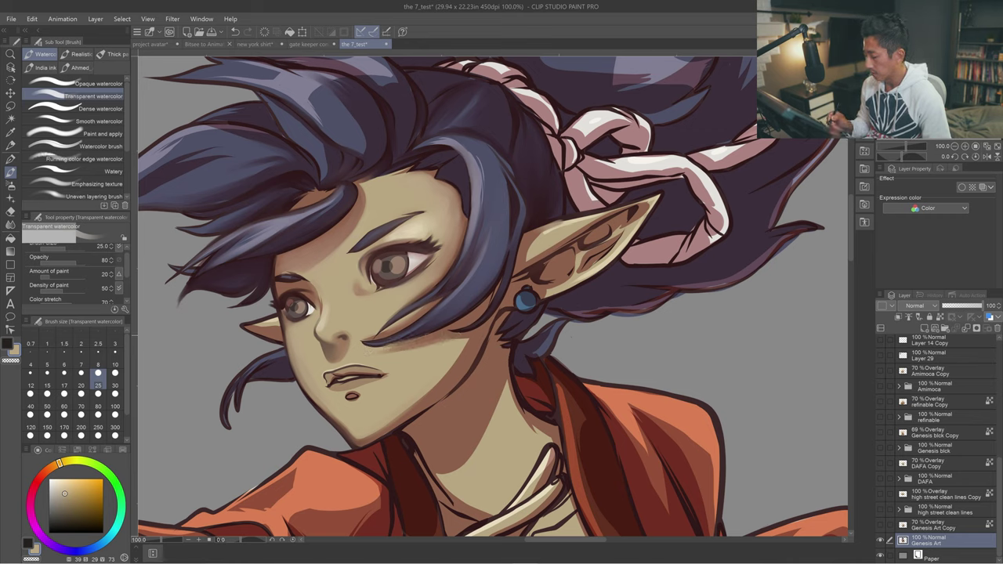
Blend the cheek and jaw shadow from below the ear toward the chin with Transparent watercolor at sizes 40 and 50.
click(30, 400)
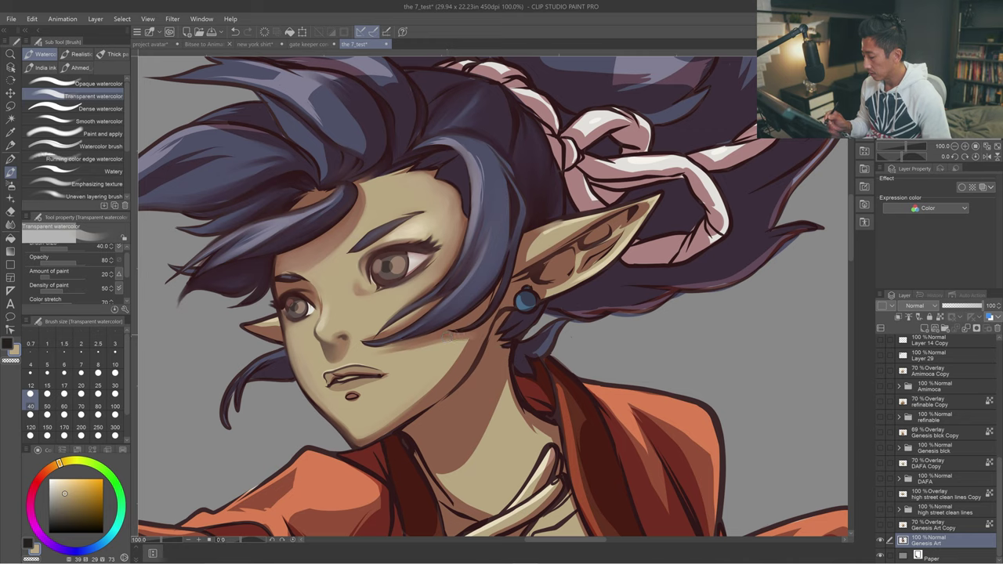
drag(464, 342, 422, 402)
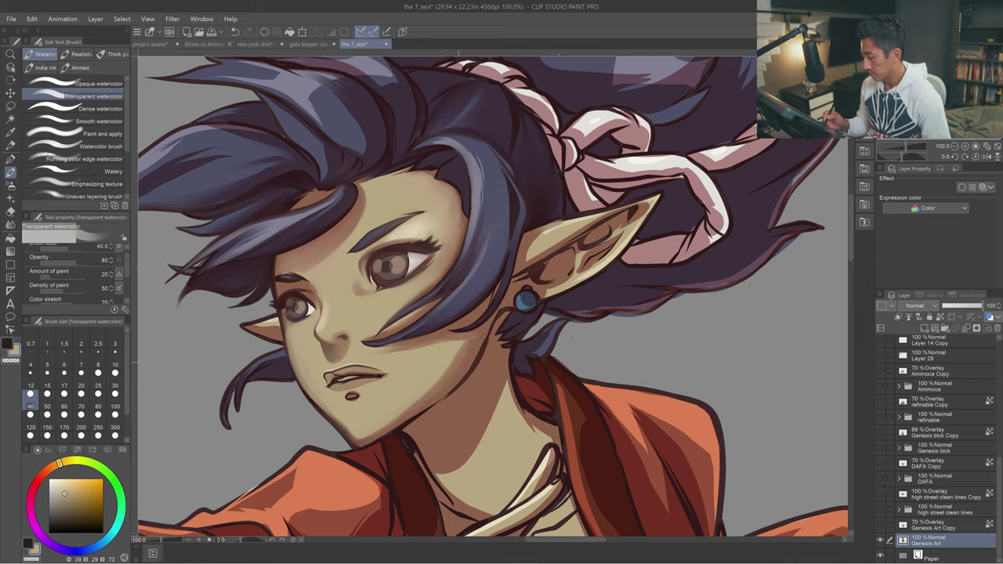
key(bracketright)
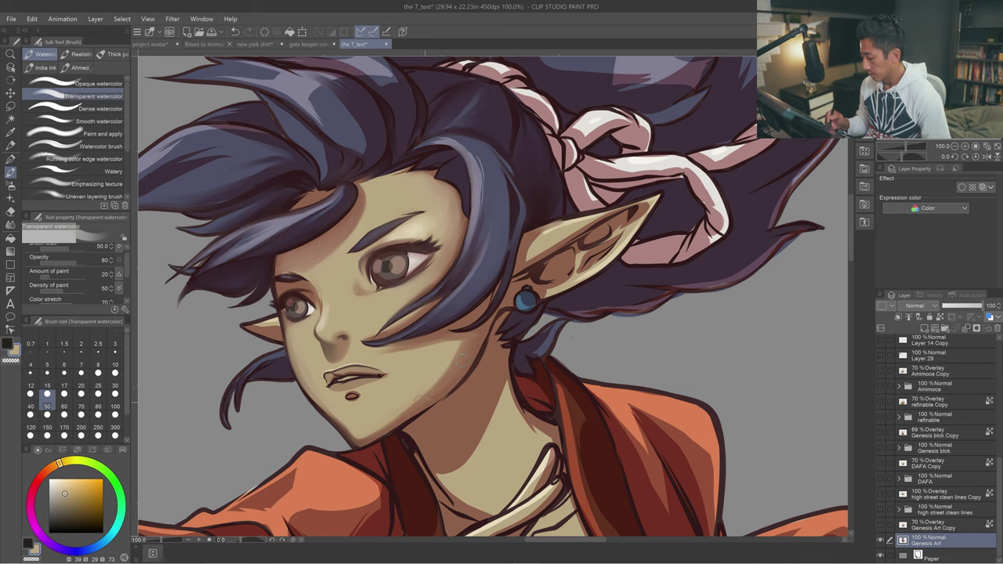
Blend the jawline and its shadow edge toward the chin with Transparent watercolor at sizes 30, 40 and 17.
key(bracketleft)
key(bracketleft)
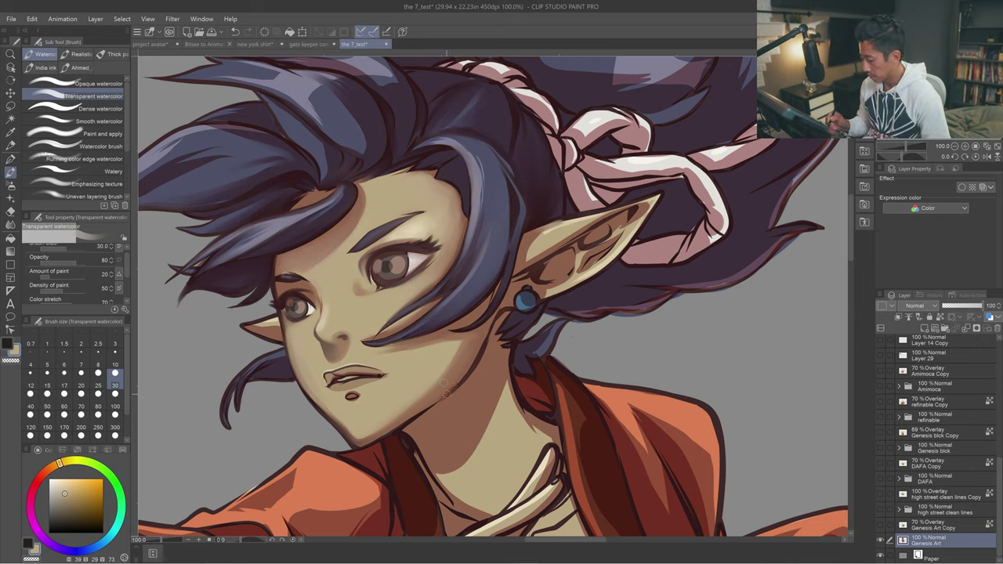
key(bracketright)
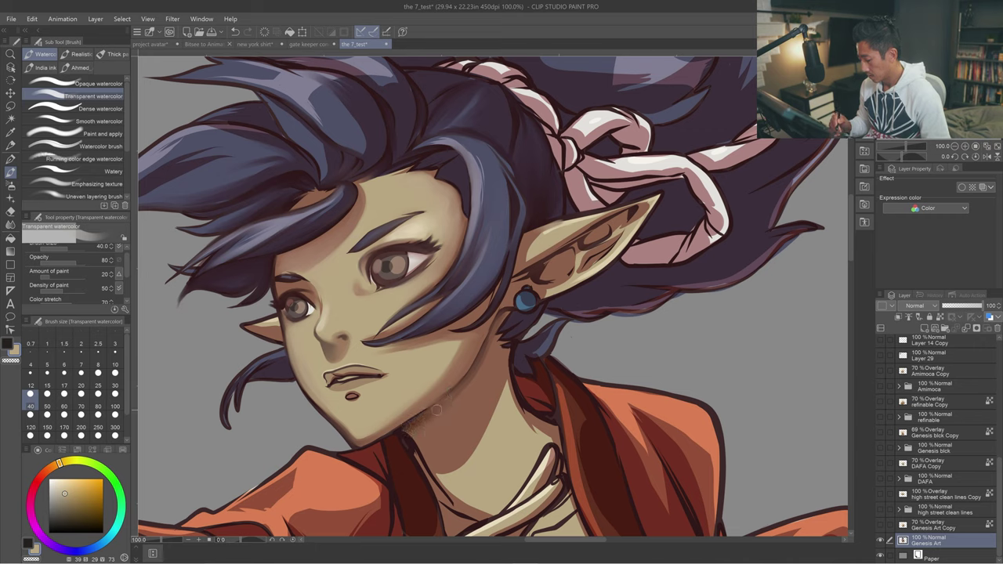
key([)
key([)
key([)
key([)
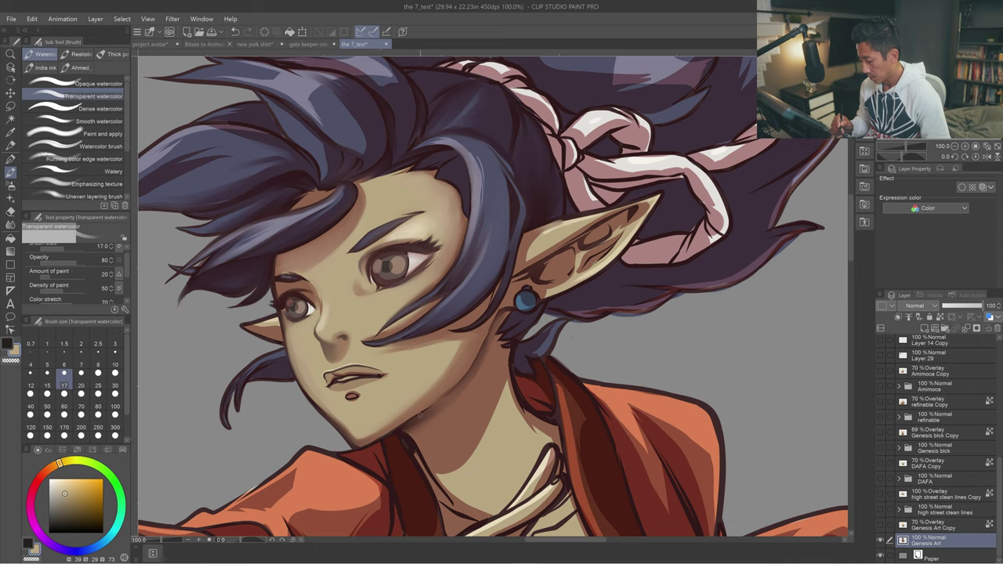
Blend the neck shadow beneath the jaw with Transparent watercolor at sizes 40, 60 and 30.
key(bracketright)
key(bracketright)
key(bracketright)
key(bracketright)
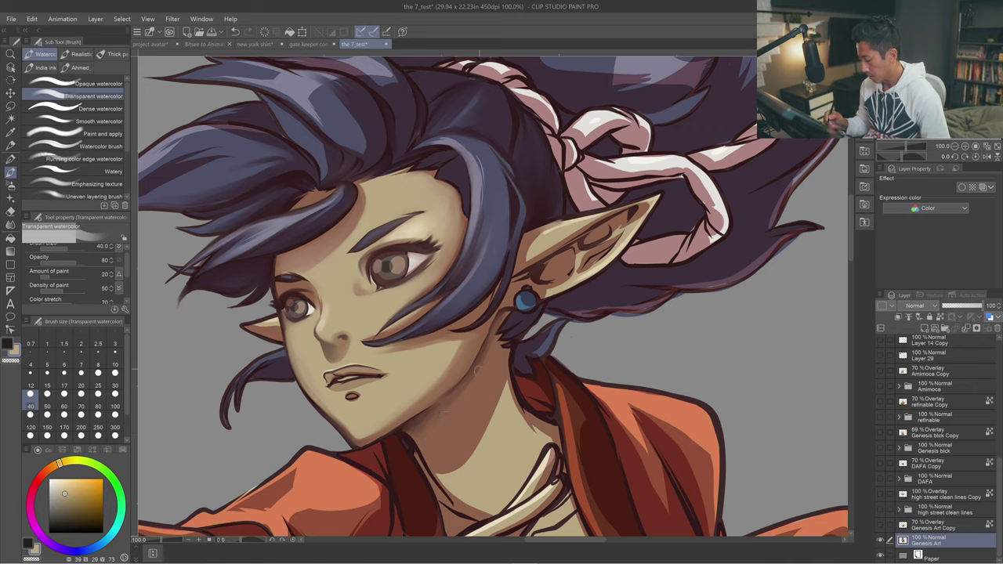
key(bracketright)
key(bracketright)
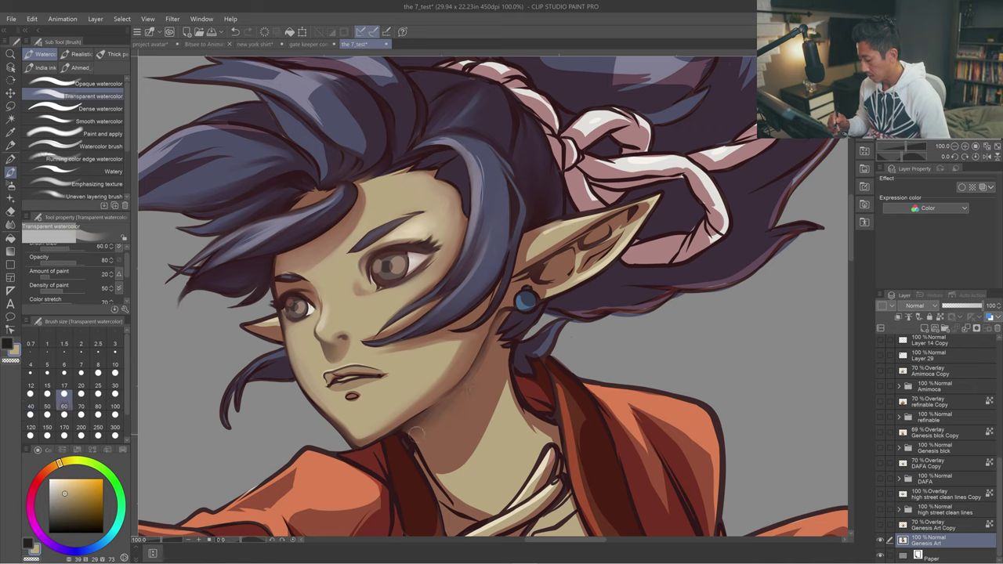
key(bracketleft)
key(bracketleft)
key(bracketleft)
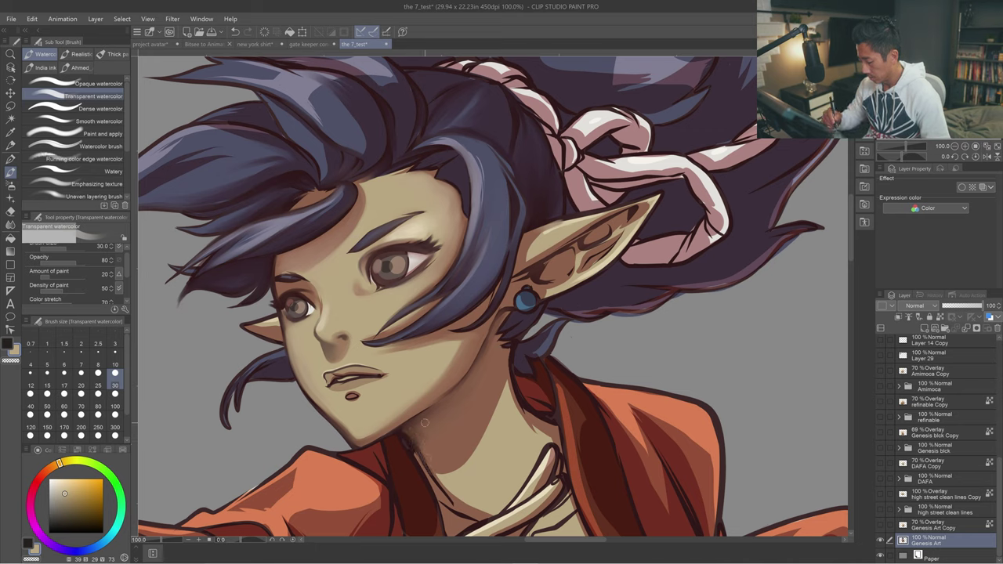
key(bracketright)
Soften the neck shadow with Opaque watercolor, enlarging the brush to size 80.
click(114, 86)
key(bracketright)
key(bracketright)
key(bracketright)
key(bracketright)
key(bracketright)
key(bracketright)
key(bracketright)
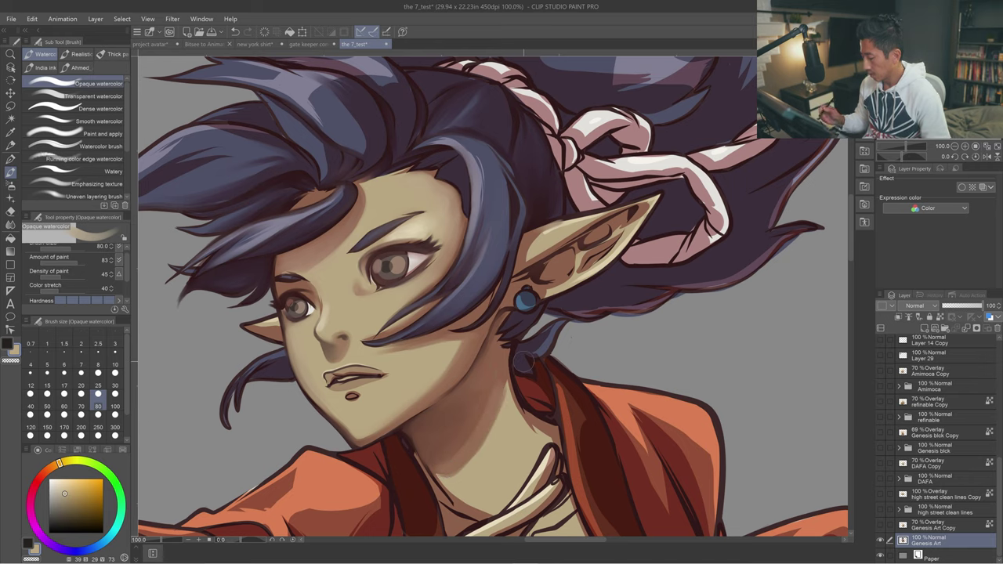
Smooth the edge between the neck's shadow and light skin with Opaque watercolor at sizes 120, 150 and 100.
scroll(524, 362, down, 2)
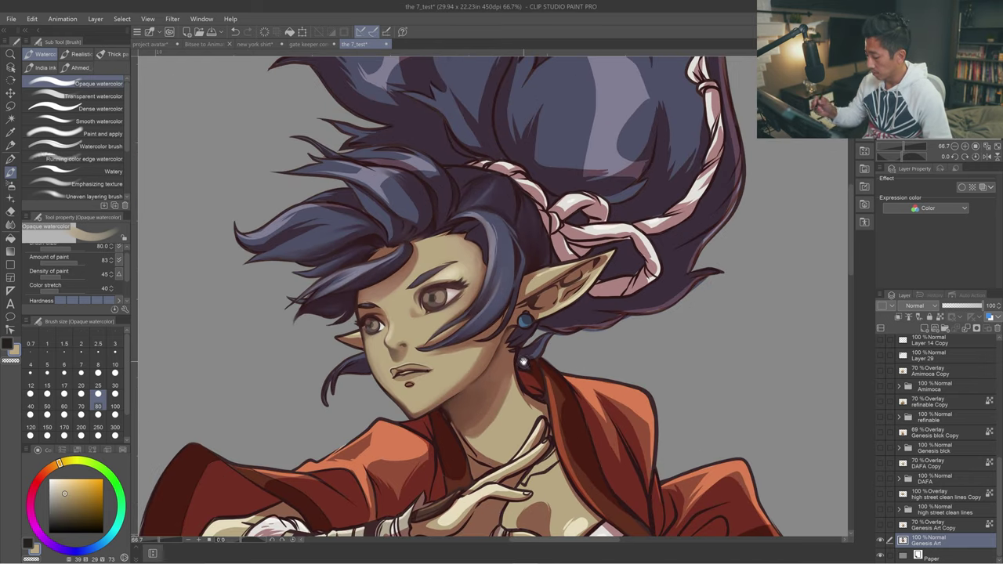
drag(524, 363, 439, 350)
key(bracketright)
key(bracketright)
scroll(415, 358, down, 1)
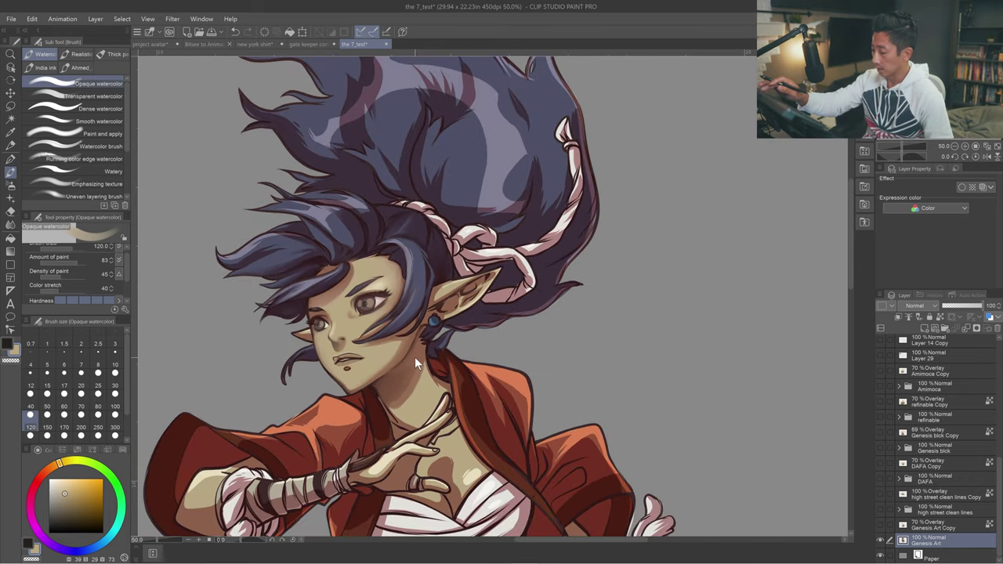
click(47, 427)
mouse_move(414, 380)
mouse_down()
mouse_move(409, 361)
mouse_move(385, 388)
mouse_move(405, 383)
mouse_up()
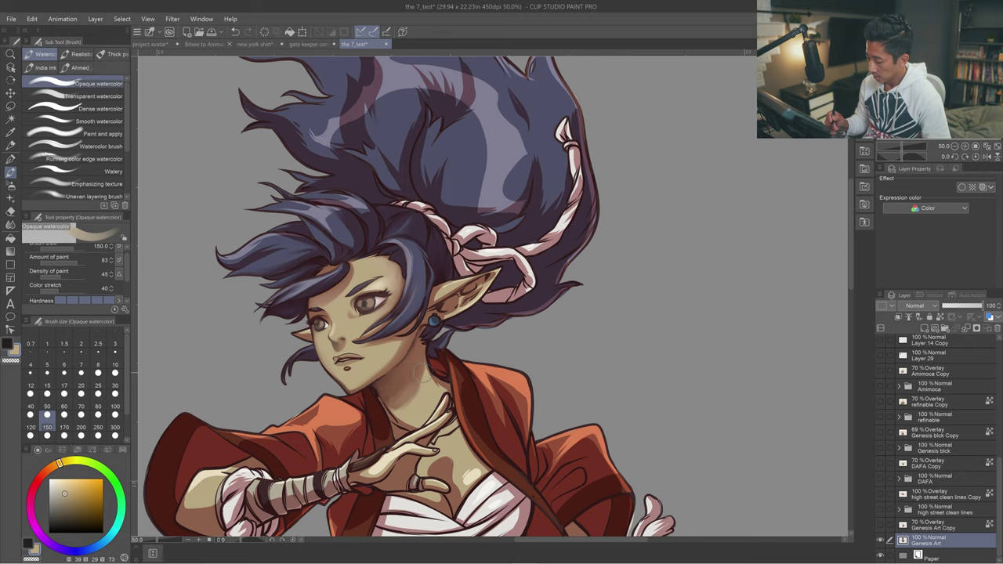
click(116, 406)
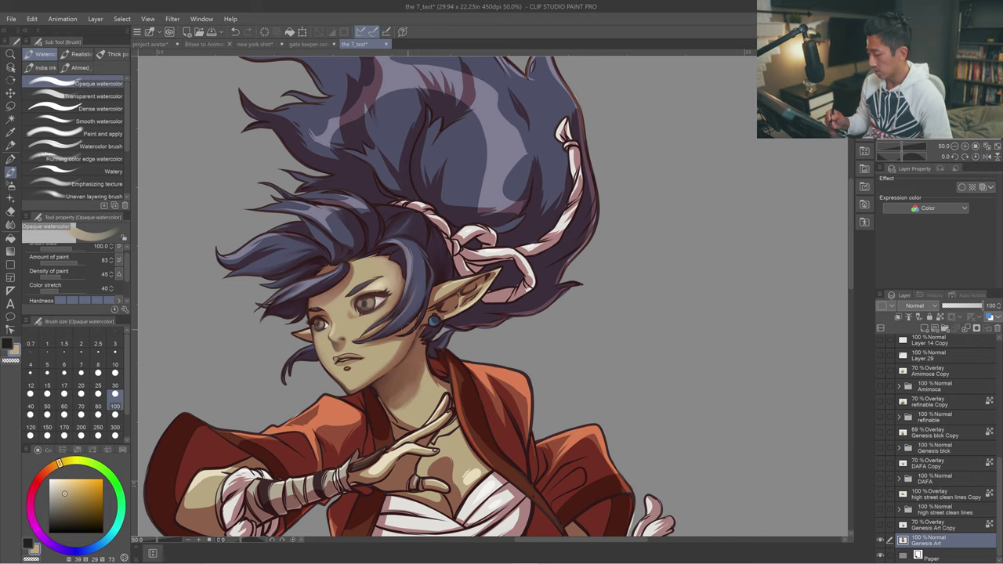
Blend the base of the upswept hair around the hair tie and the lower highlight with Opaque watercolor at sizes 40 and 70.
click(98, 406)
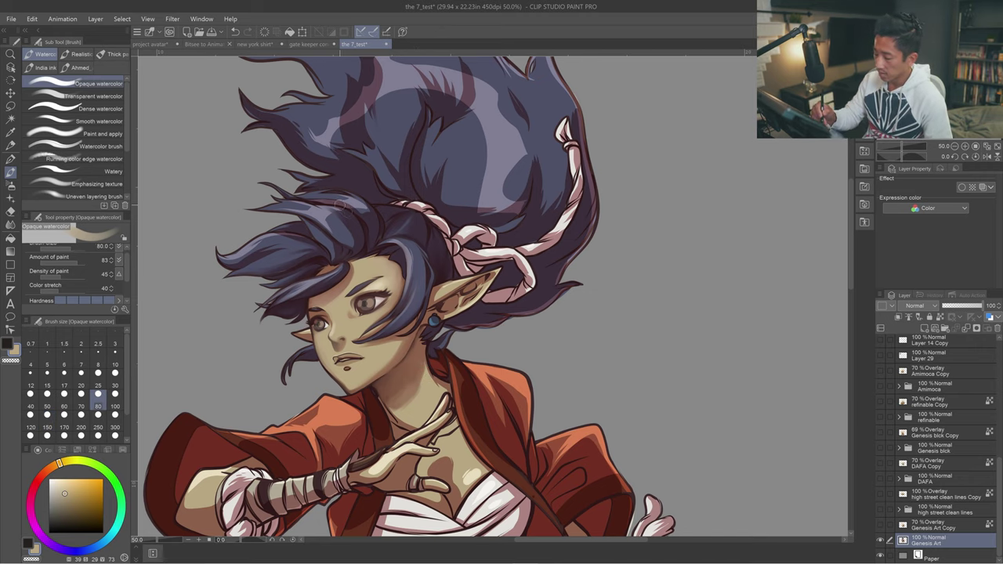
scroll(376, 252, up, 2)
scroll(376, 252, up, 1)
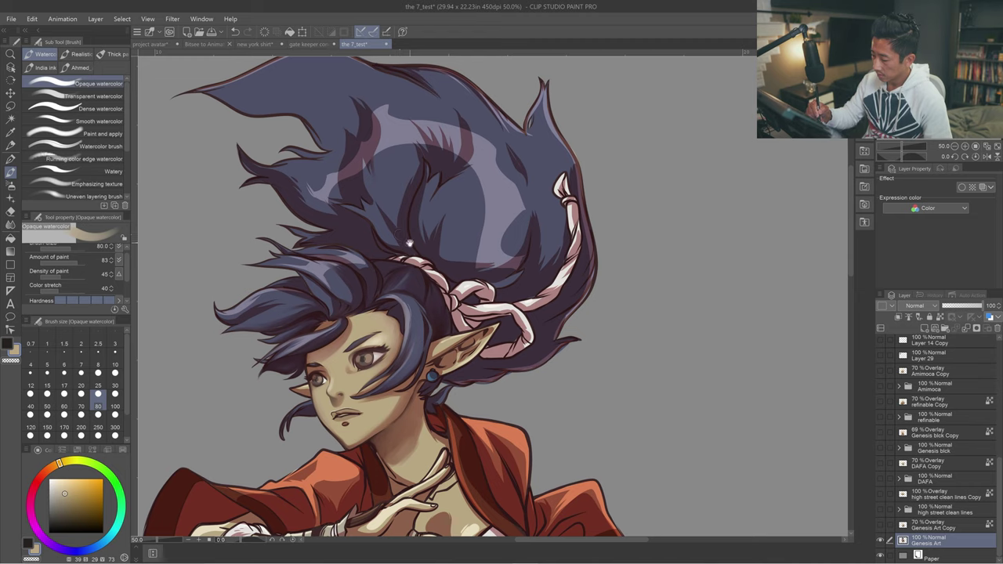
click(30, 406)
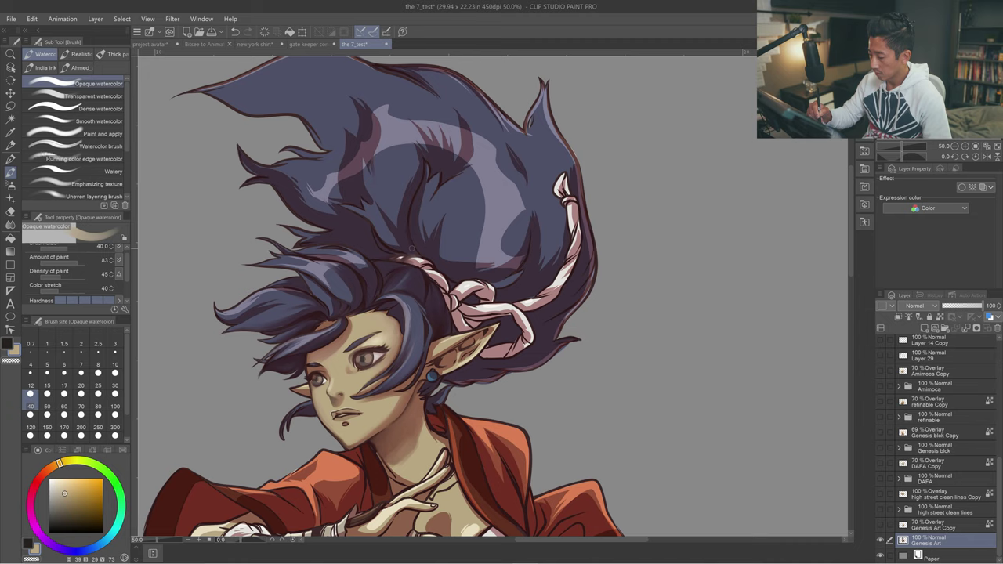
key(bracketright)
key(bracketright)
key(bracketright)
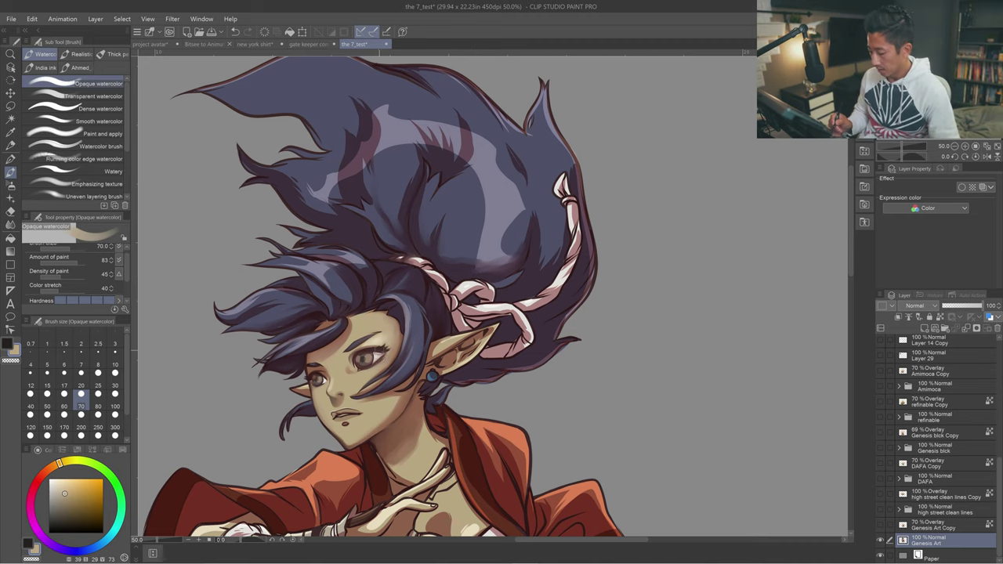
Sample the dark line colour beside the larger eye and set Opaque watercolor to size 40.
alt+click(379, 350)
key(p)
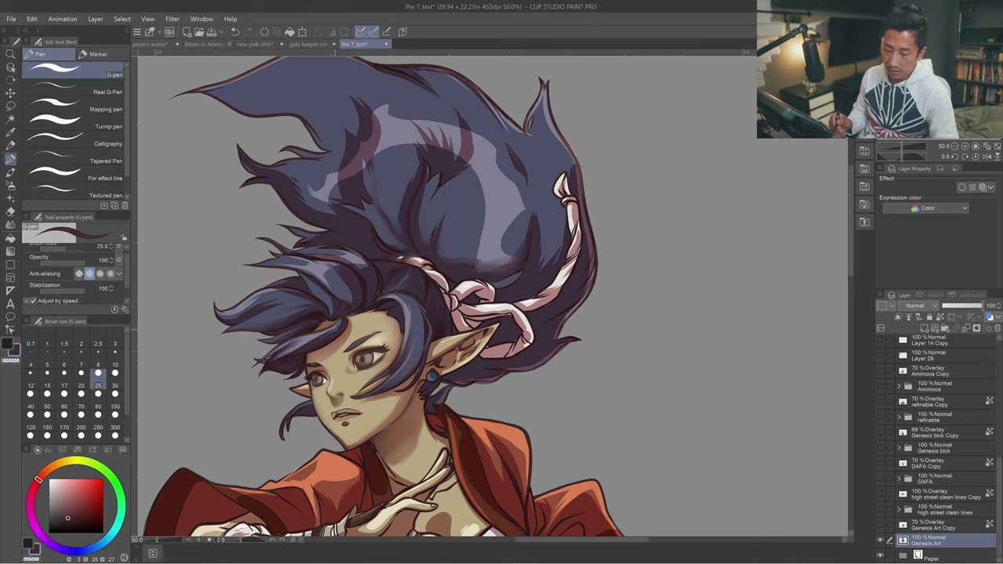
key(bracketleft)
key(bracketleft)
key(bracketleft)
key(bracketleft)
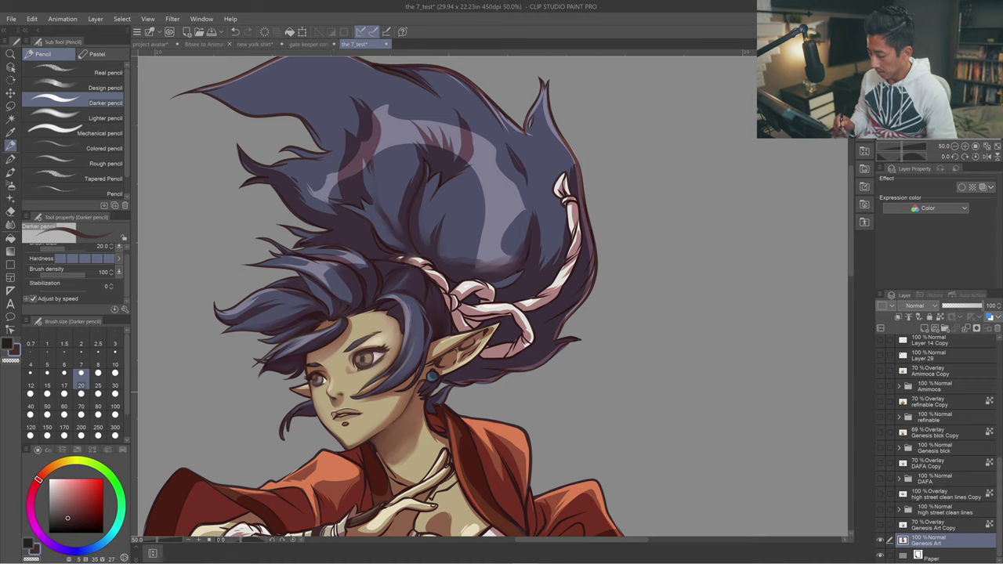
key(b)
key(b)
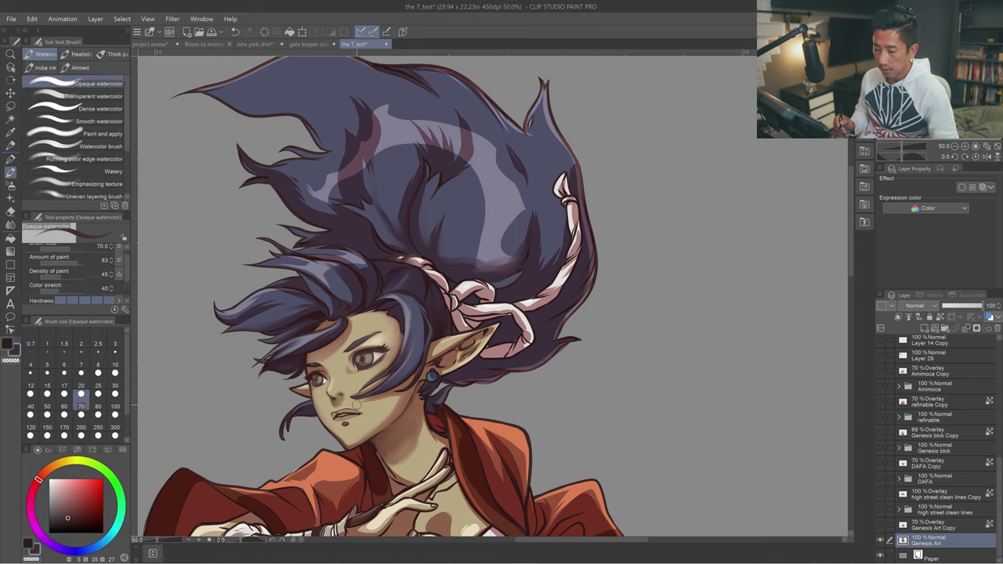
key(b)
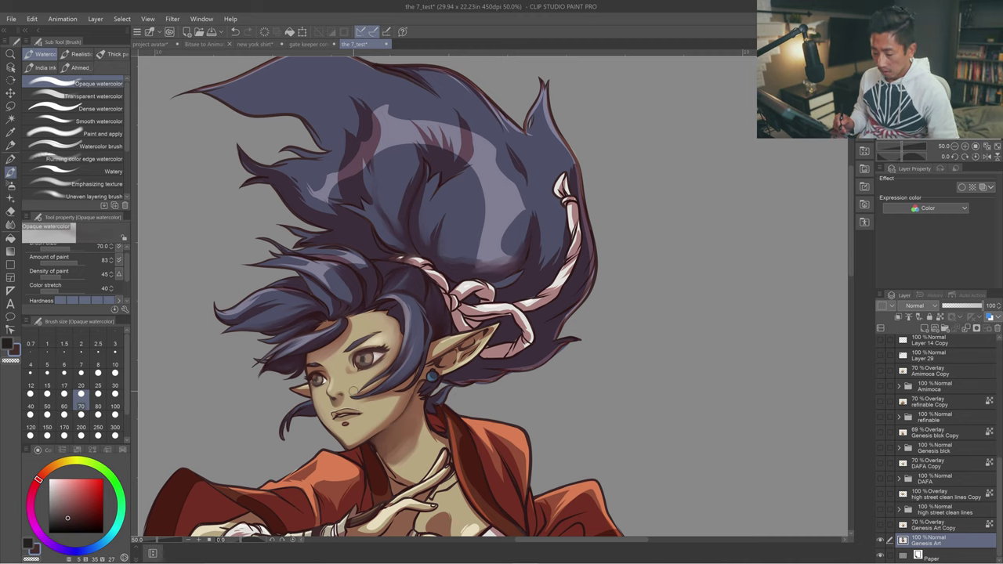
key(bracketleft)
key(bracketleft)
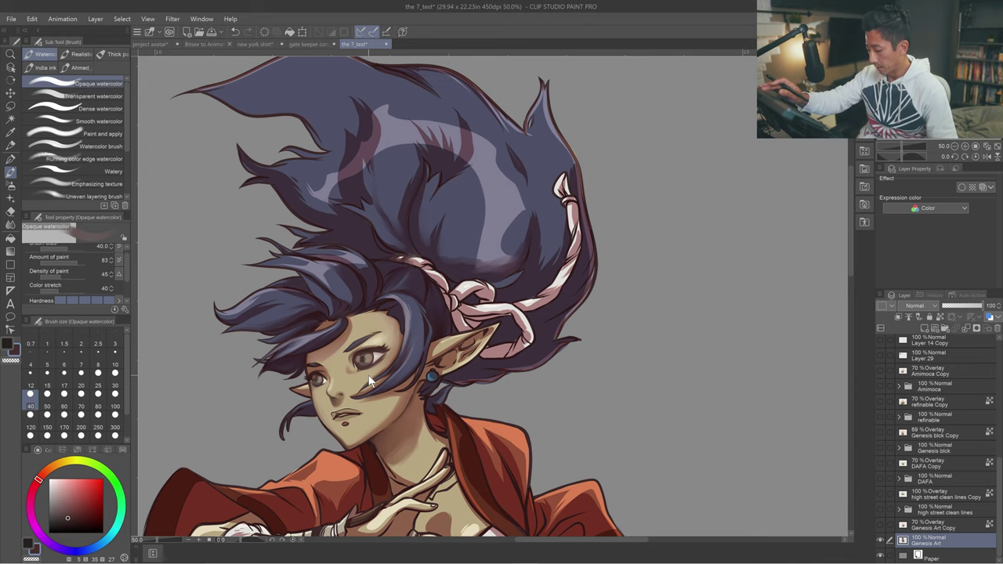
Examine the whole figure and the blended face and hair at several magnifications.
scroll(370, 382, down, 2)
scroll(371, 381, down, 3)
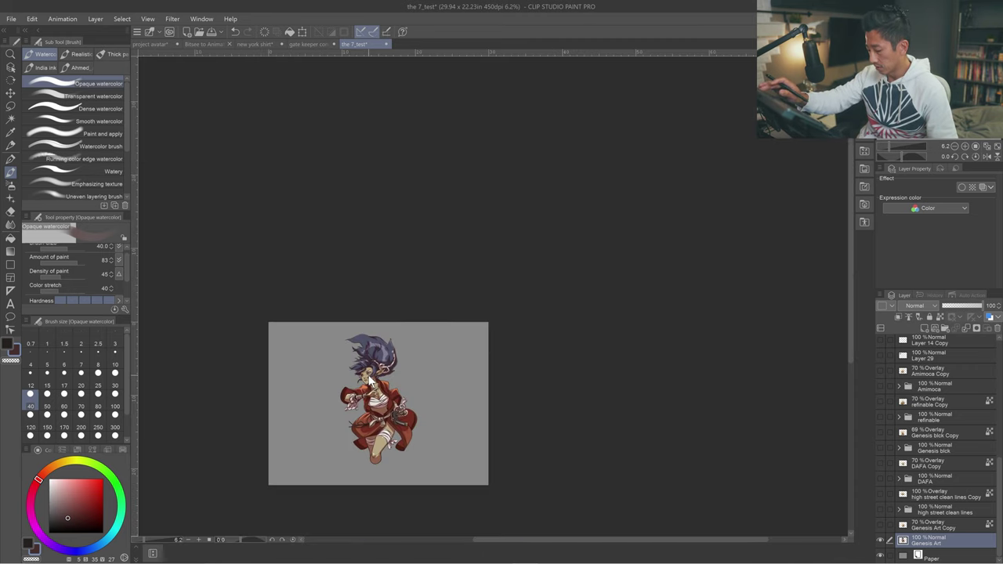
scroll(371, 382, up, 4)
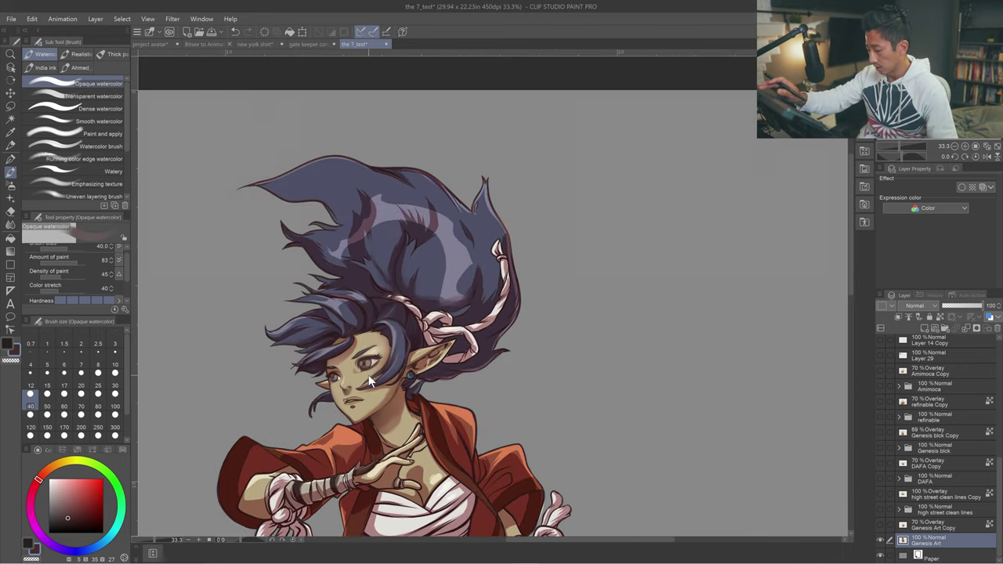
scroll(370, 382, up, 3)
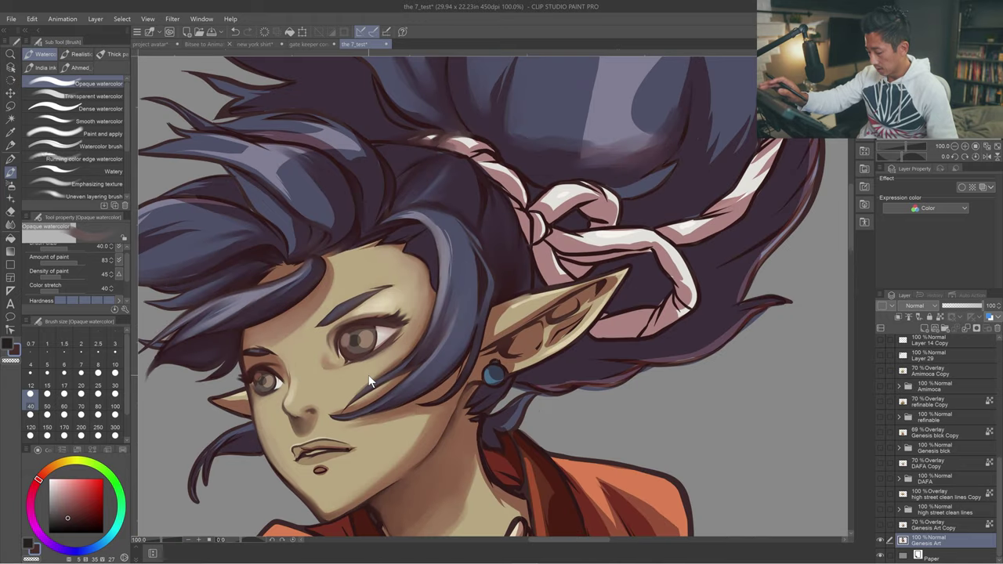
scroll(370, 382, up, 1)
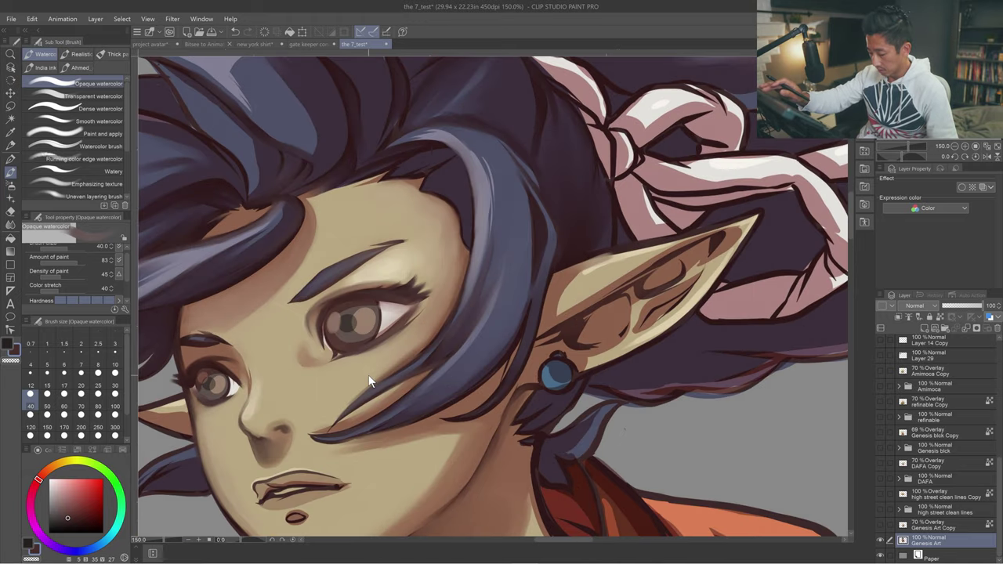
scroll(371, 381, down, 4)
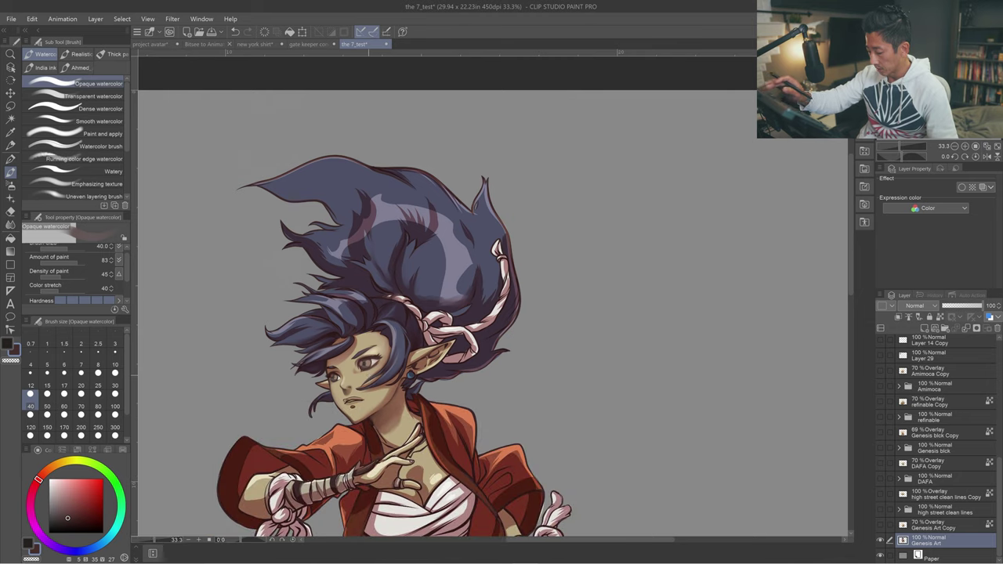
drag(369, 376, 368, 353)
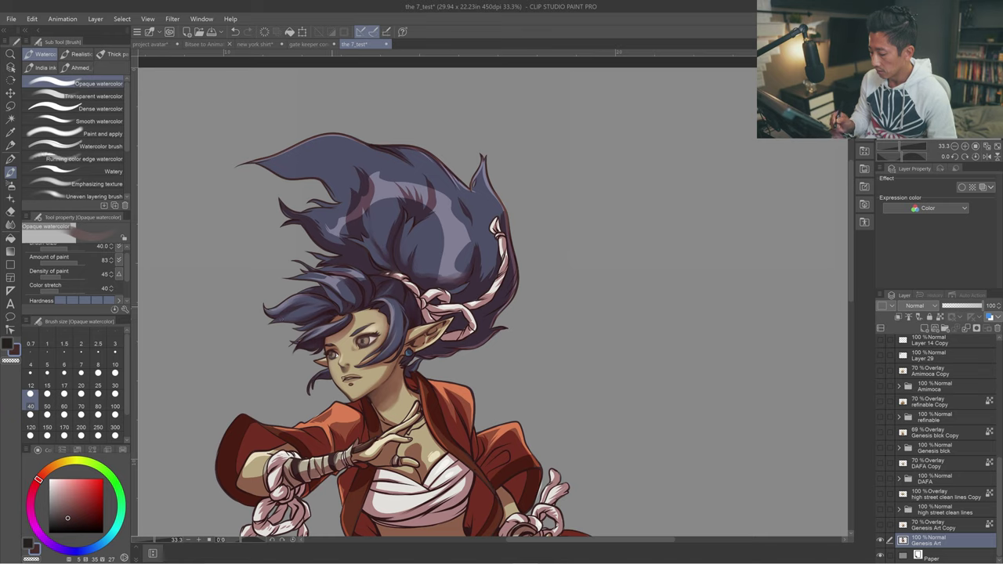
Blend the front hair spikes below the upswept hair with Opaque watercolor at sizes 60, 30 and 50, redoing one stroke.
click(64, 399)
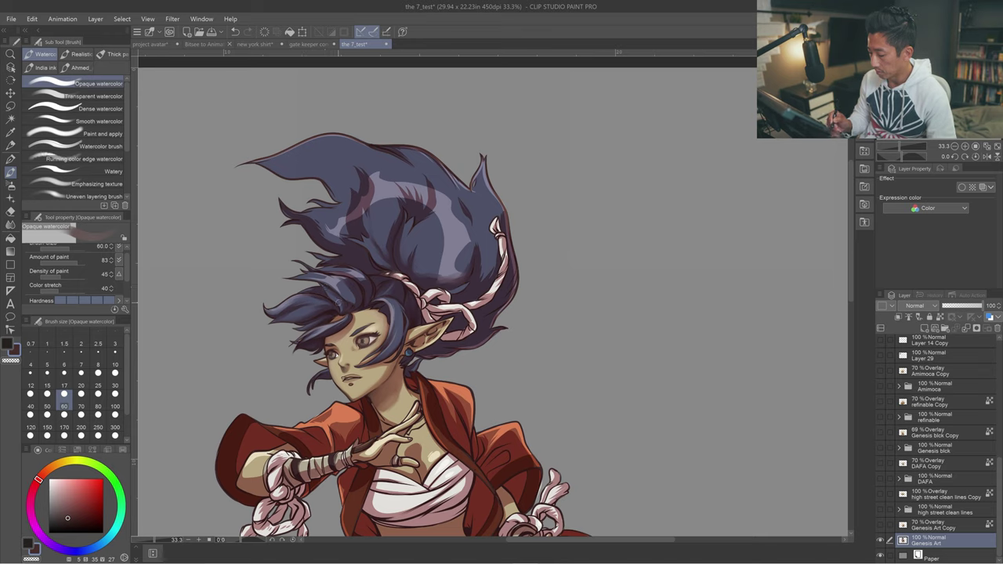
key(ctrl+z)
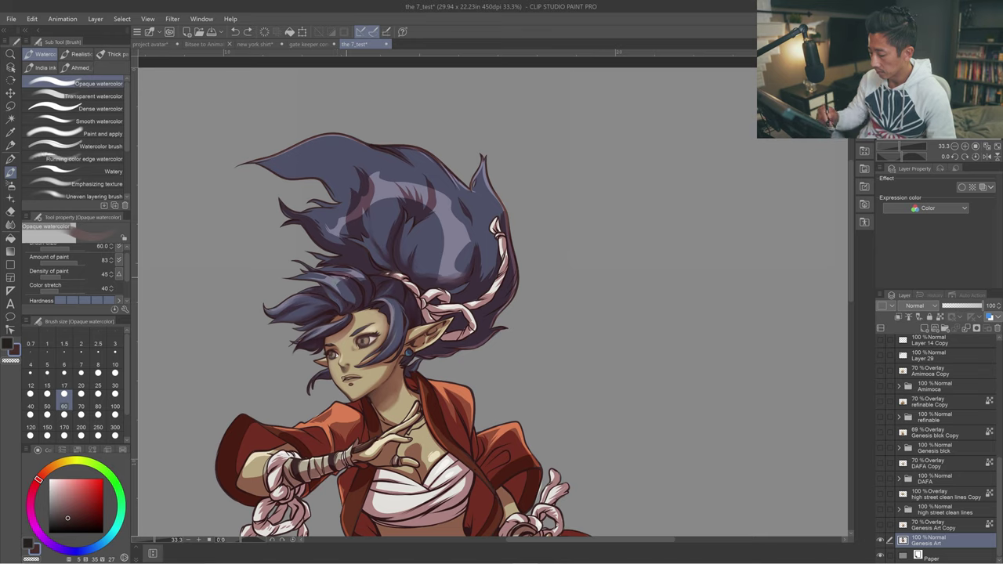
drag(345, 279, 336, 284)
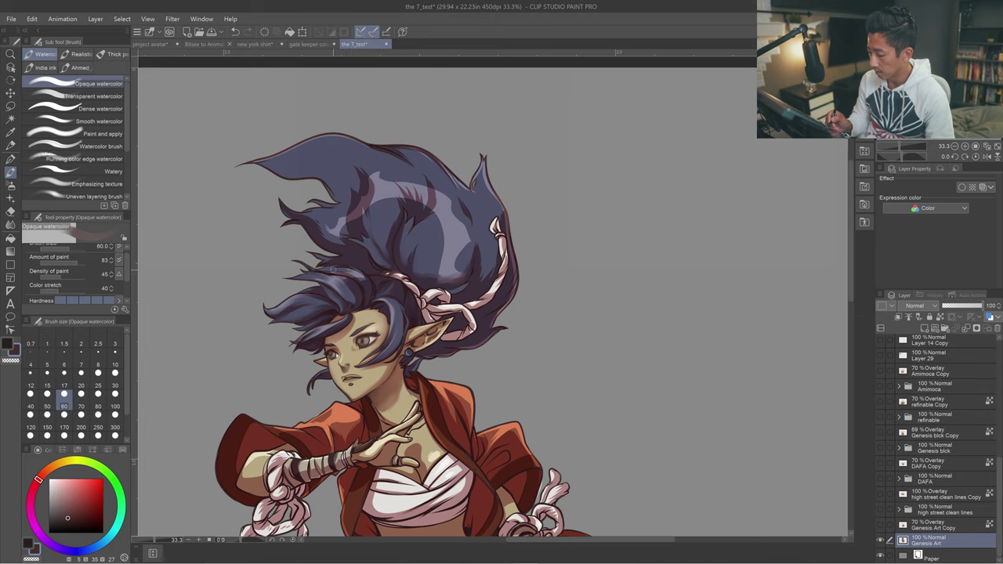
key(bracketleft)
key(bracketleft)
key(bracketleft)
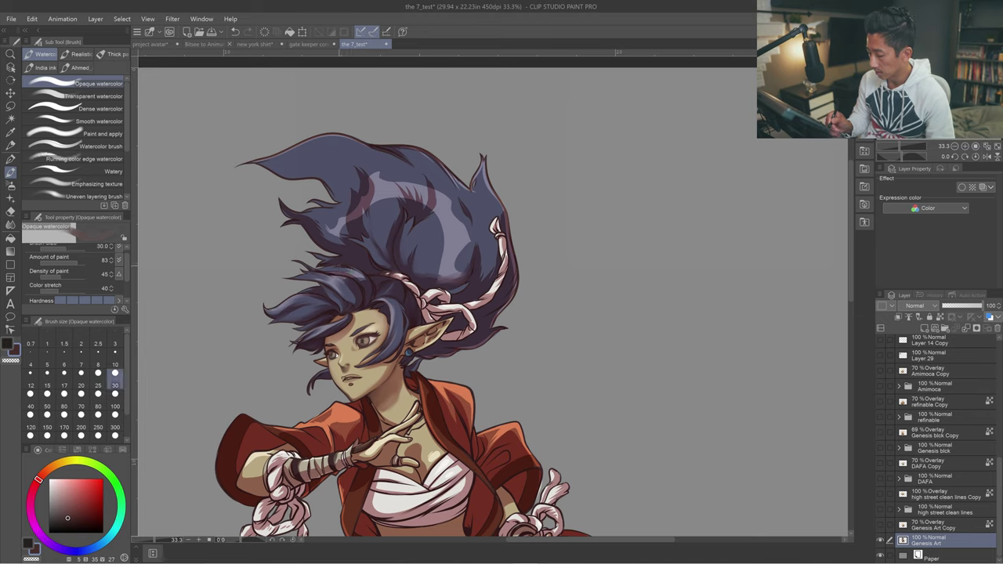
key(bracketright)
key(bracketright)
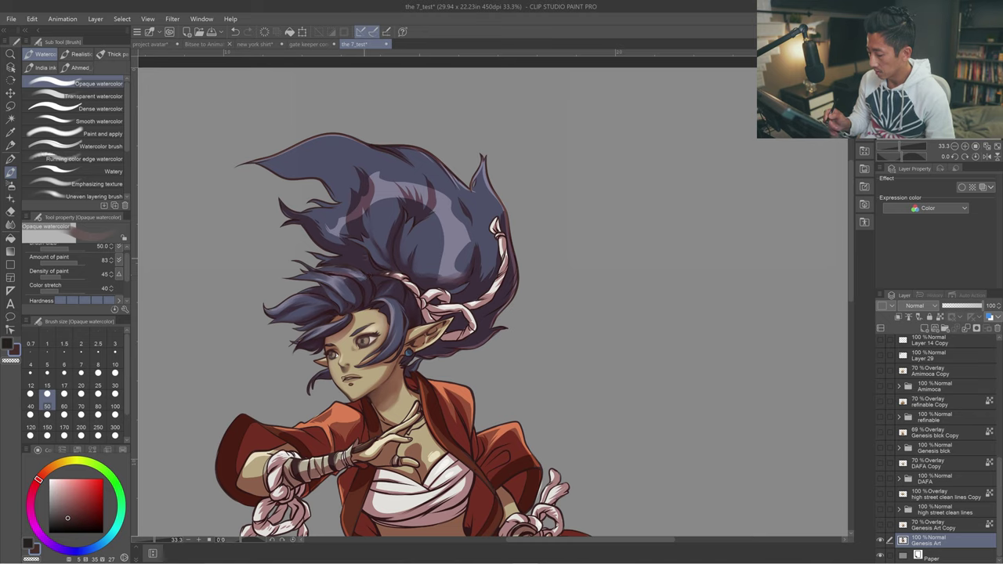
Blend the dark strands into the upper highlight of the upswept hair with Opaque watercolor at sizes 80, 40, 70 and 50.
key(bracketright)
key(bracketright)
key(bracketright)
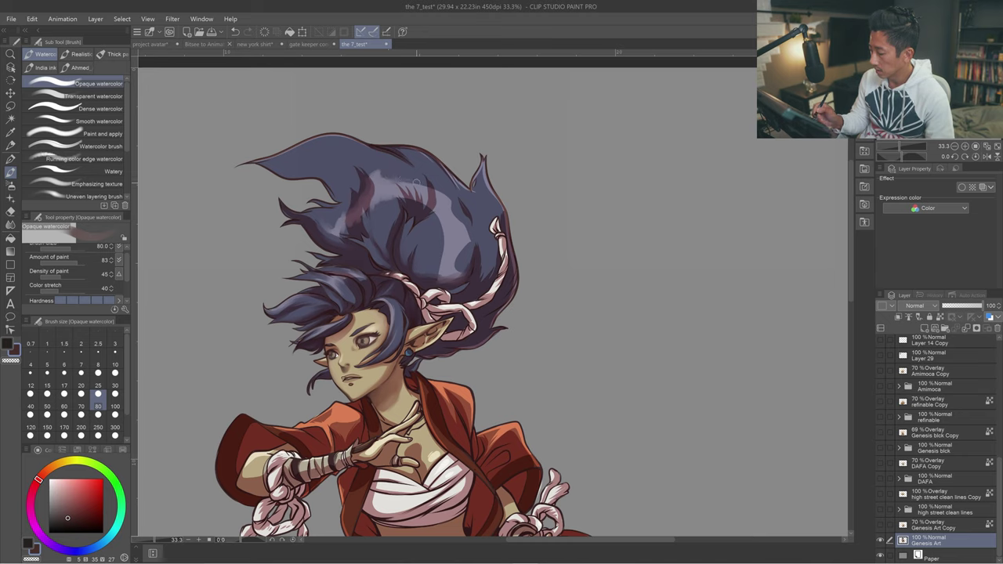
drag(419, 199, 398, 178)
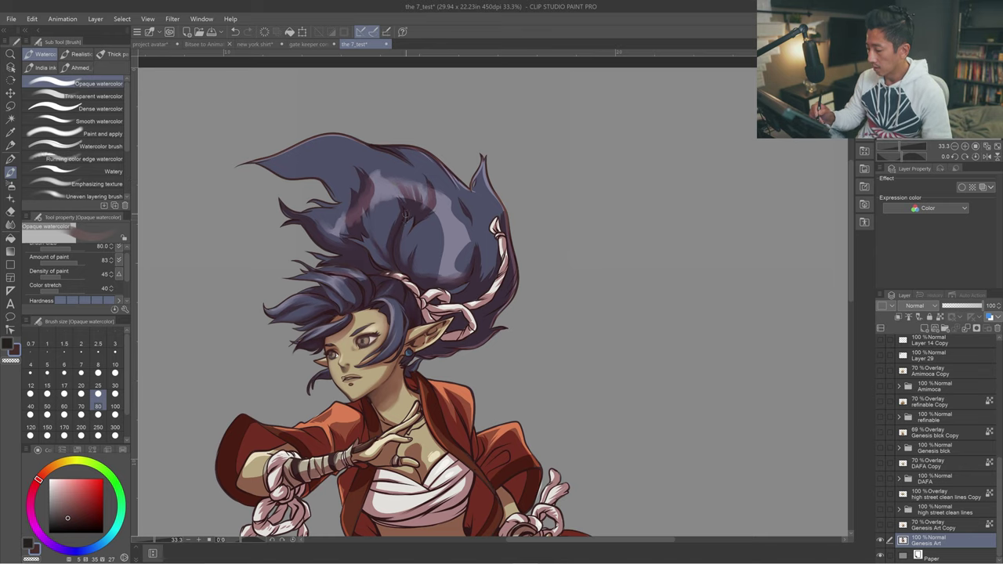
click(30, 406)
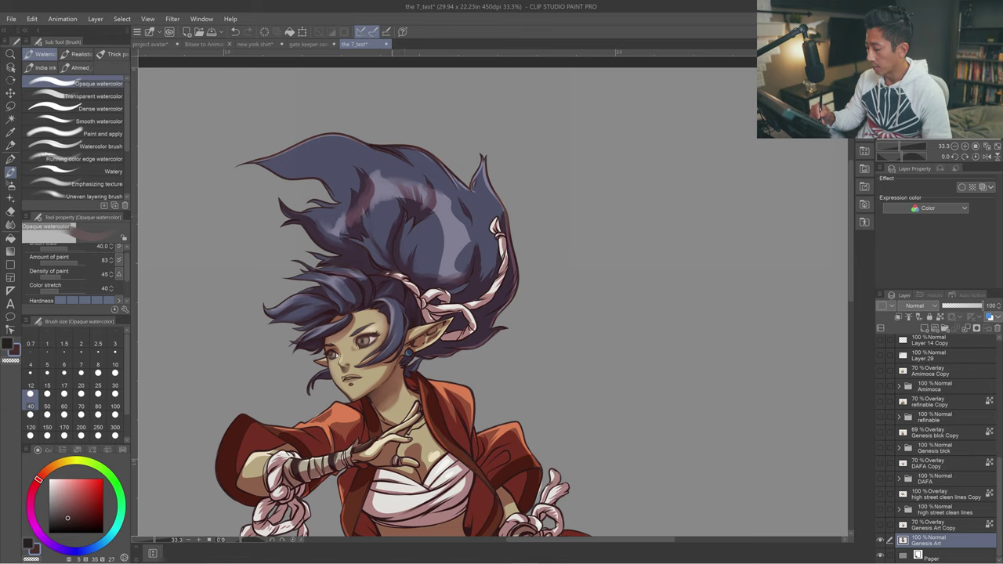
click(81, 399)
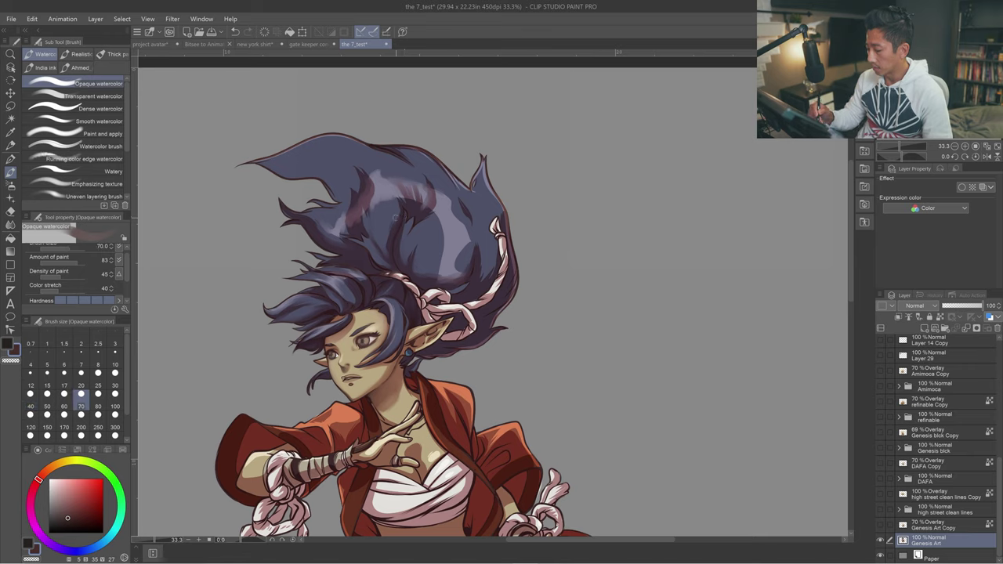
drag(400, 209, 402, 192)
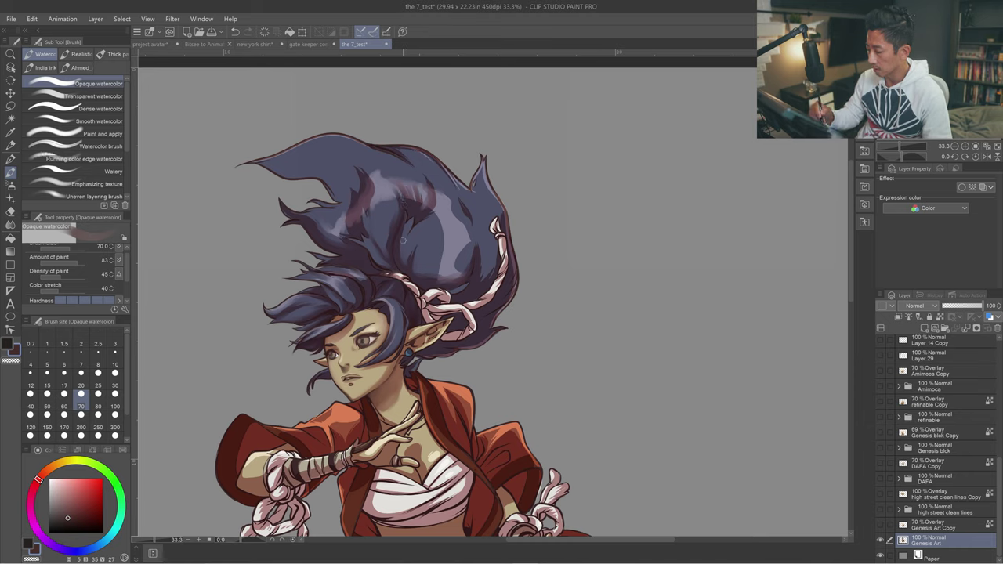
key(bracketleft)
key(bracketleft)
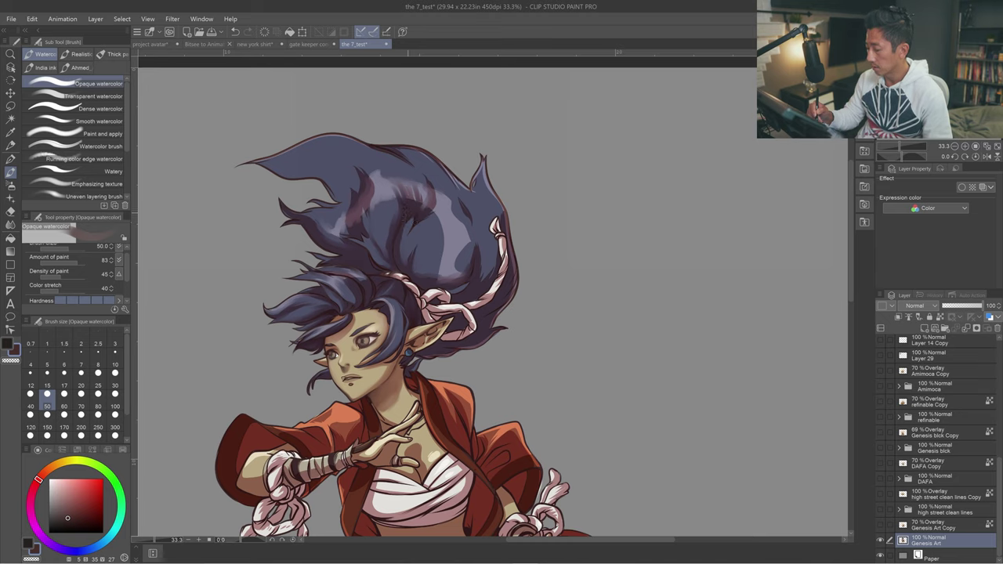
Soften the large highlight on the hair-tie side of the upswept hair with Opaque watercolor at sizes 70, 120 and 80.
click(81, 403)
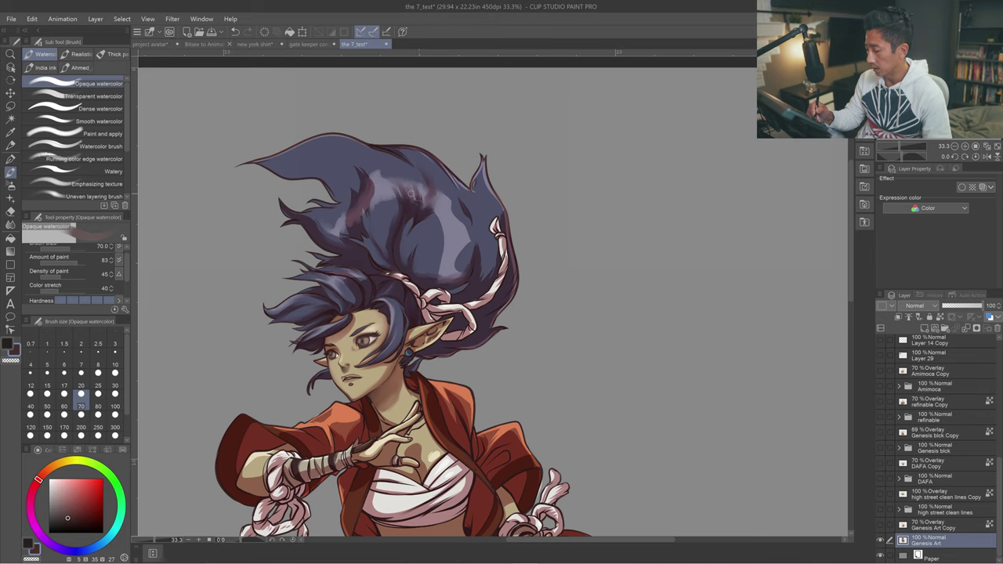
drag(432, 214, 443, 257)
key(bracketright)
key(bracketright)
key(bracketright)
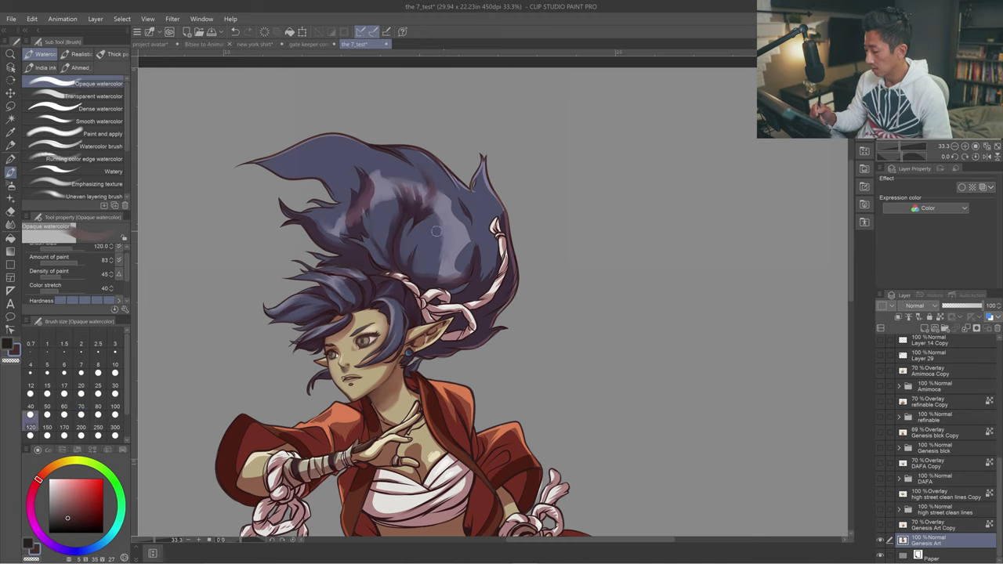
key(bracketleft)
key(bracketleft)
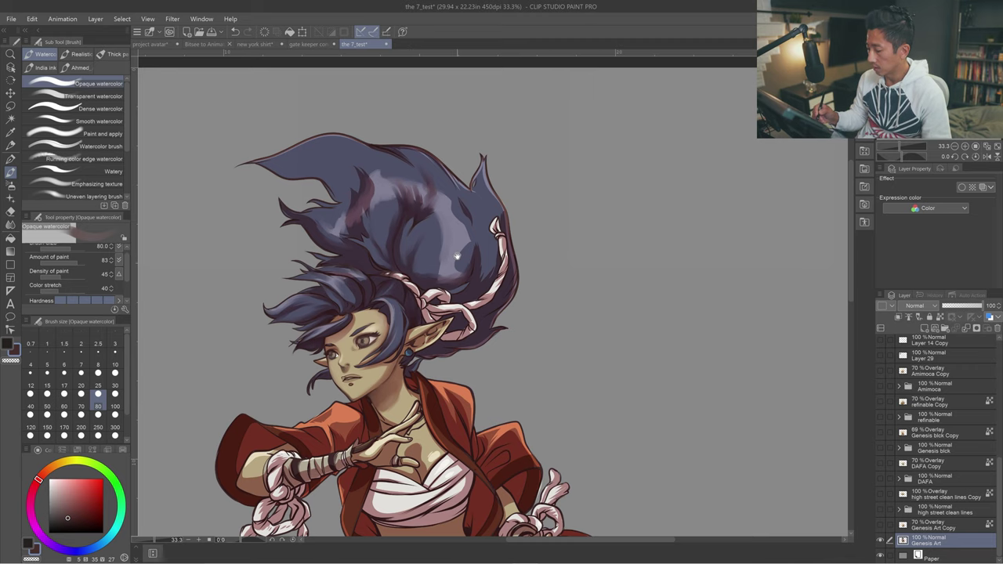
drag(457, 253, 443, 242)
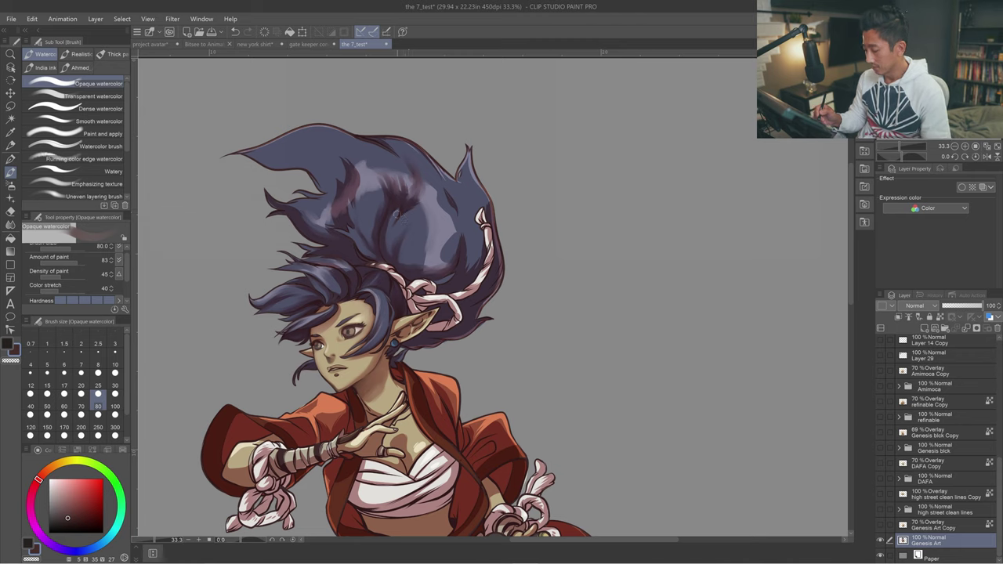
Blend the forward highlight and the strands beneath it in the upswept hair with Opaque watercolor at sizes 70 and 40.
key(bracketleft)
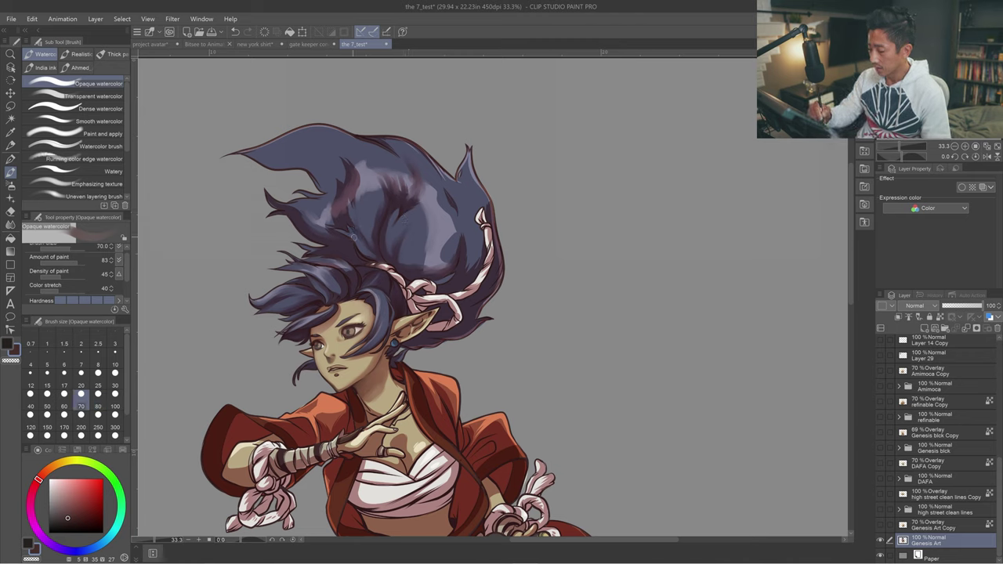
key(bracketleft)
key(bracketleft)
key(bracketleft)
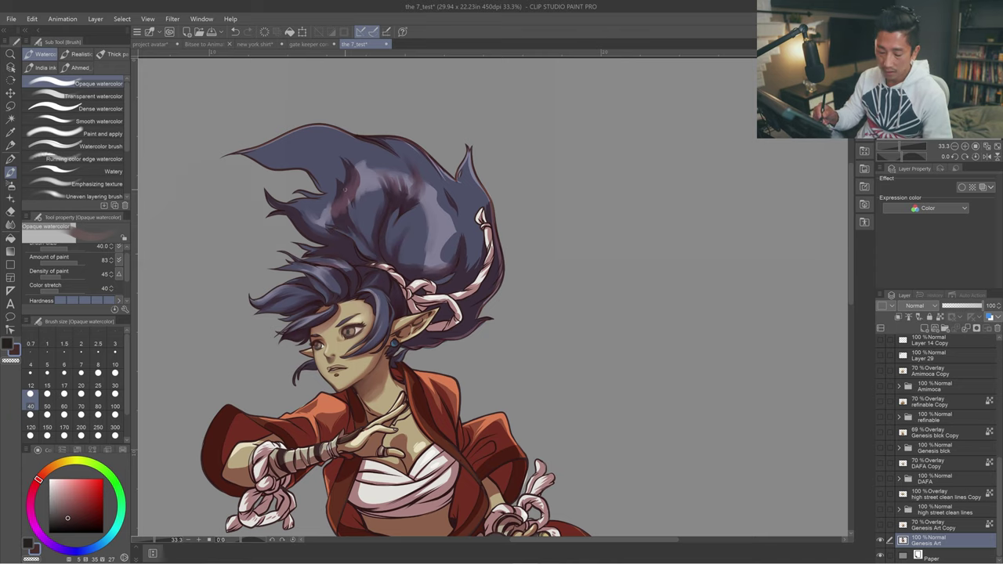
Sample the light hair highlight colour and paint sharper streaks across the upper highlight with Darker pencil at size 70, undoing the last stroke.
alt+click(335, 212)
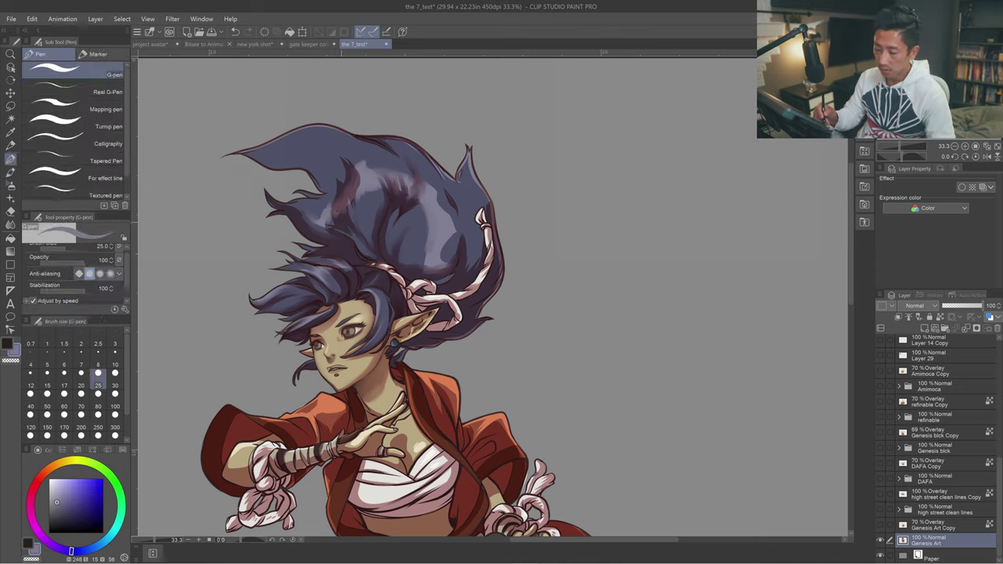
key(p)
key(bracketright)
key(bracketright)
key(bracketright)
key(bracketright)
key(bracketright)
key(bracketright)
key(bracketright)
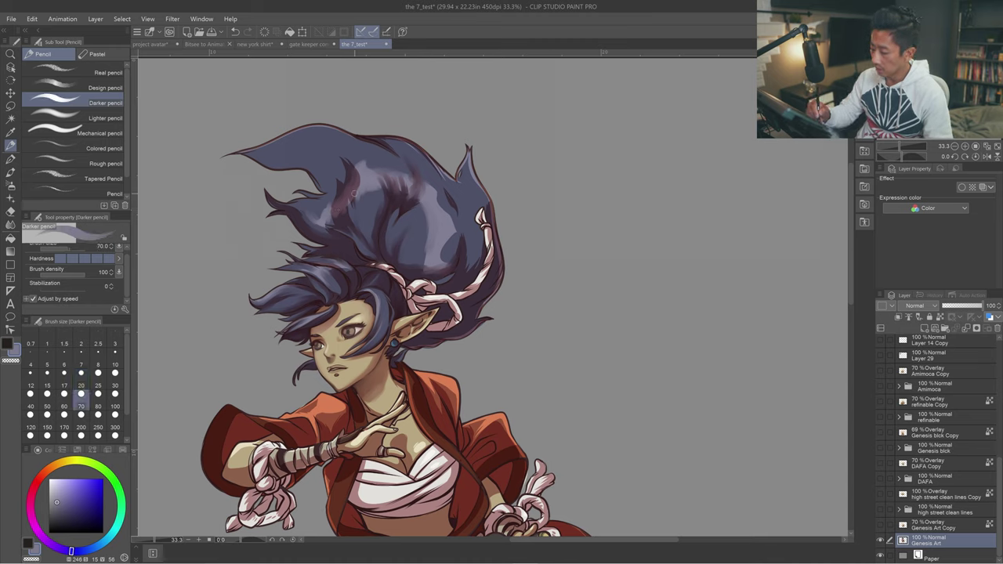
drag(352, 193, 355, 180)
key(ctrl+z)
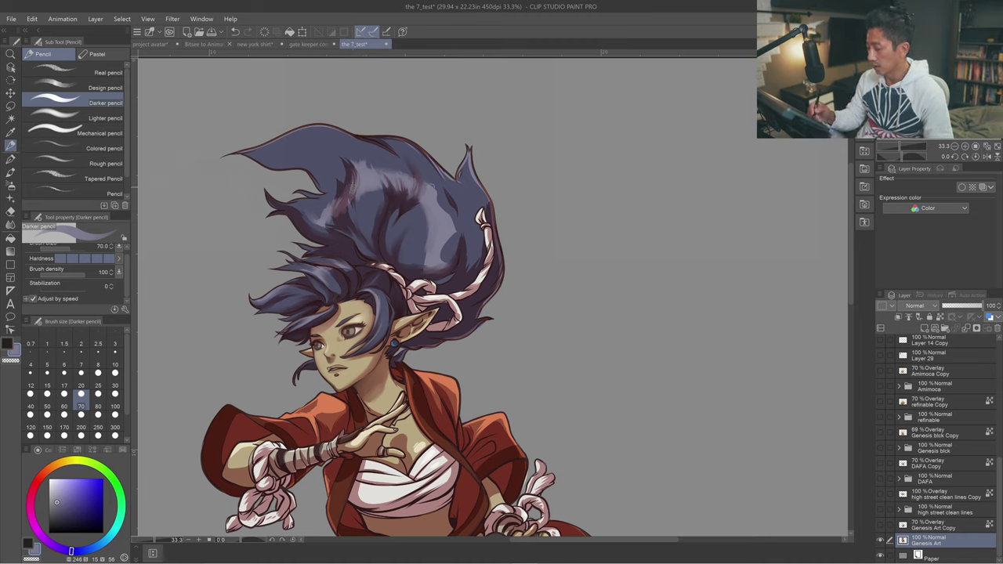
Try thin light strands in the lower middle of the upswept hair with Darker pencil at size 40, undoing the strokes.
key([)
key([)
key([)
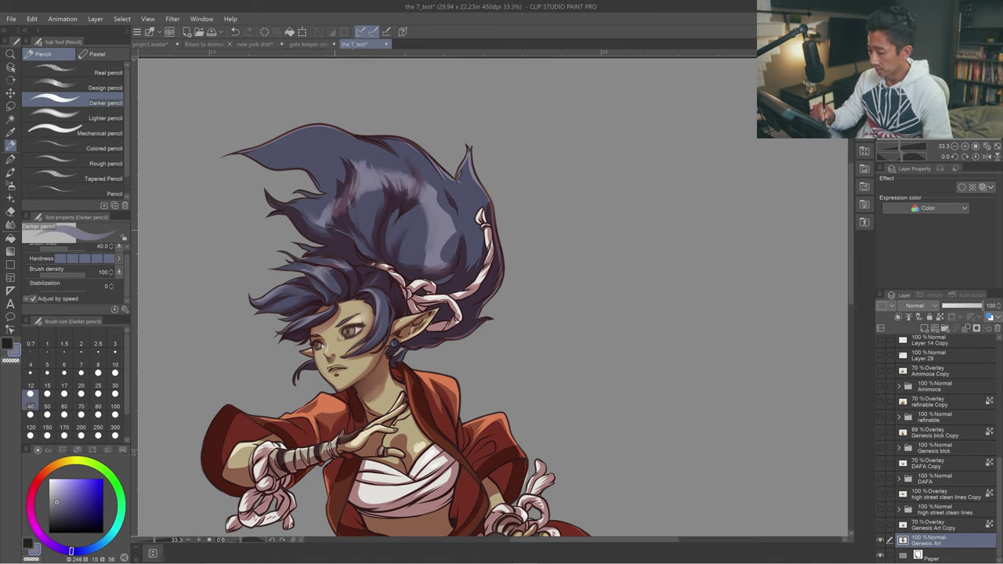
key(ctrl+z)
drag(362, 251, 367, 258)
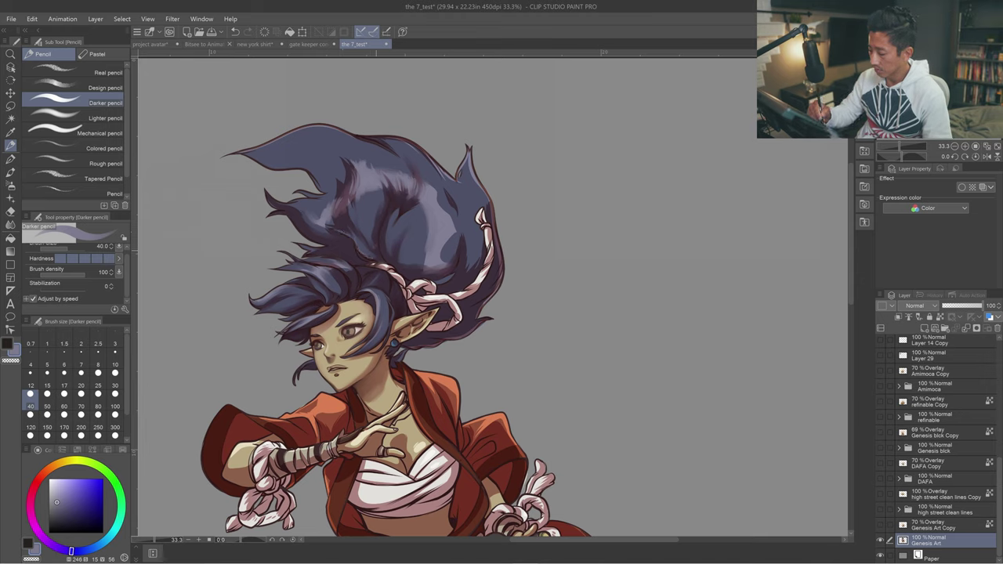
key(ctrl+z)
drag(389, 229, 384, 245)
key(ctrl+z)
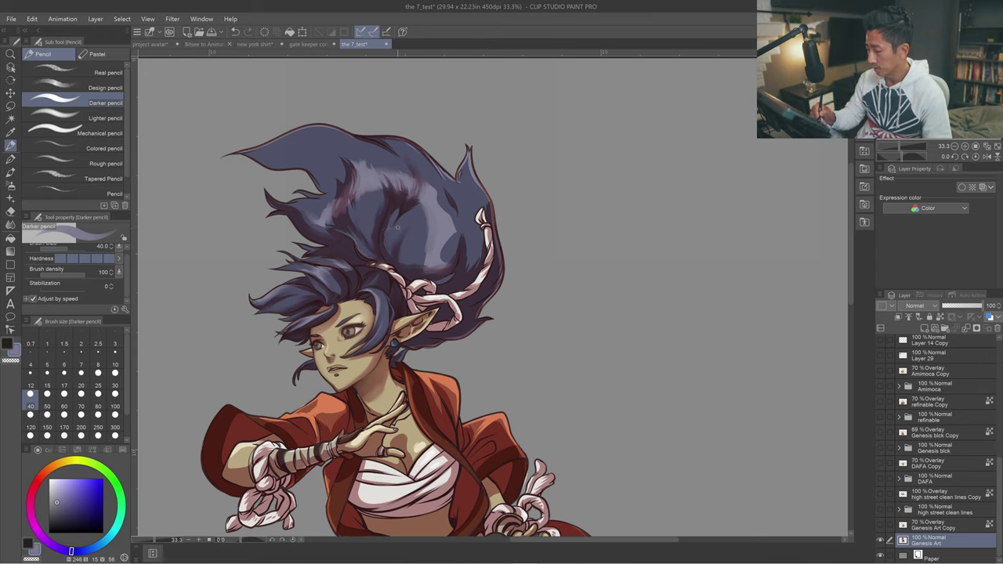
Sample the mid-blue hair colour and blend the front hair above the forehead with Opaque watercolor at sizes 70 and 50.
alt+click(396, 226)
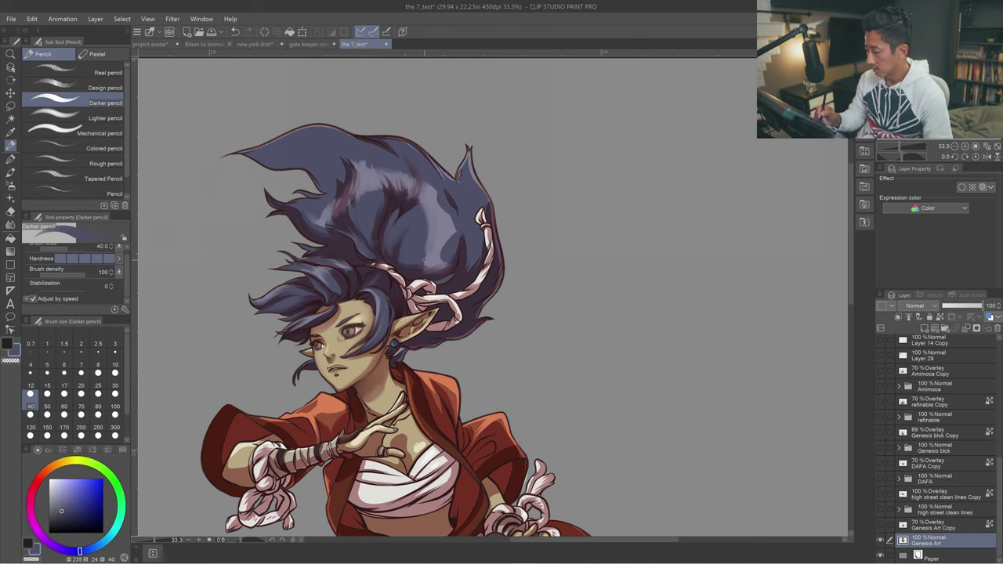
key(ctrl+z)
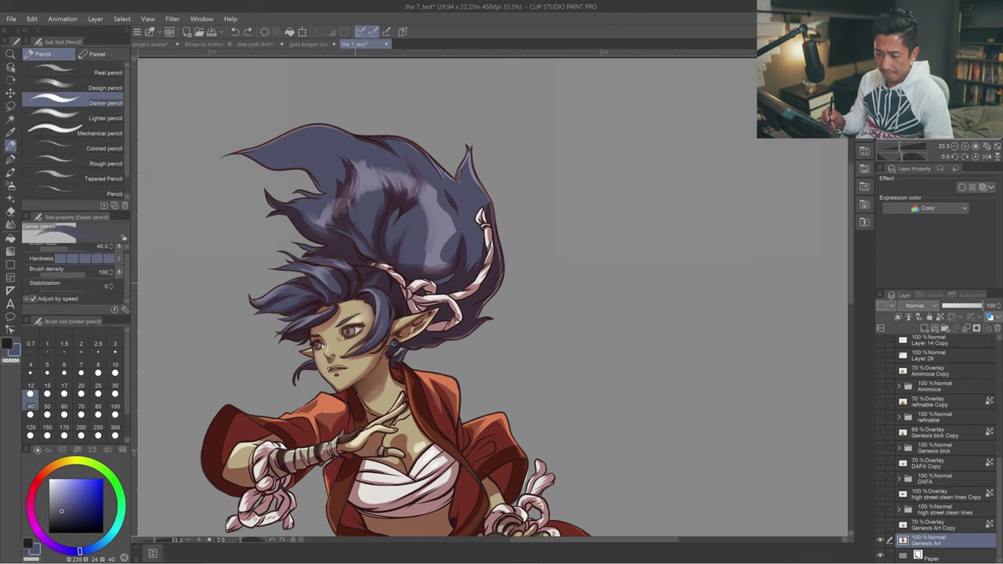
key(b)
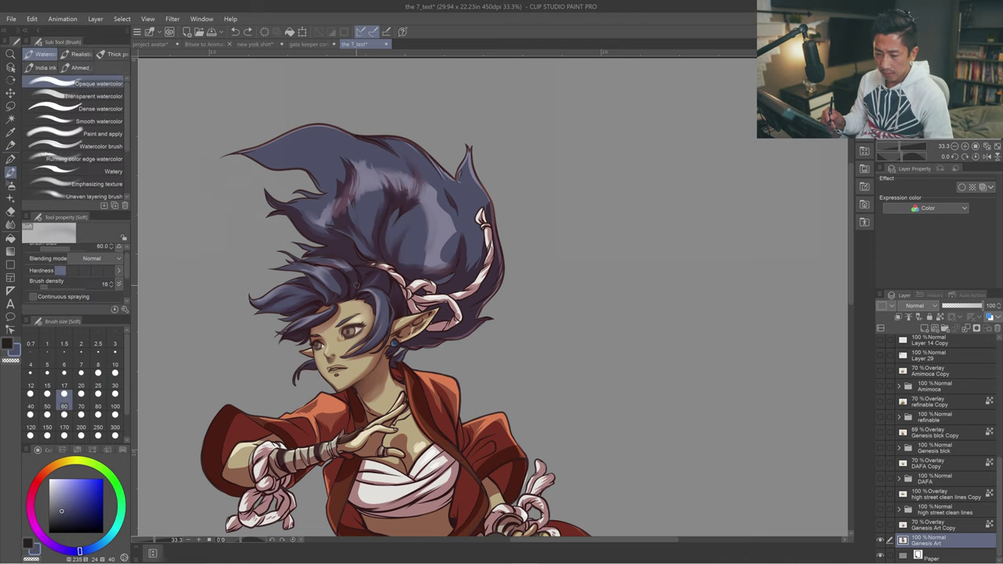
key(bracketright)
key(bracketright)
key(bracketright)
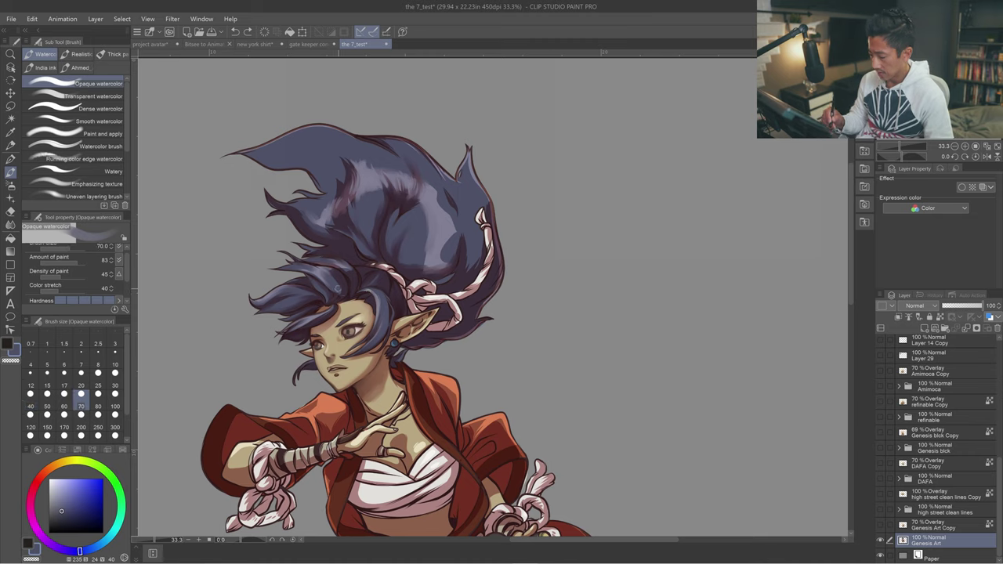
drag(330, 274, 338, 293)
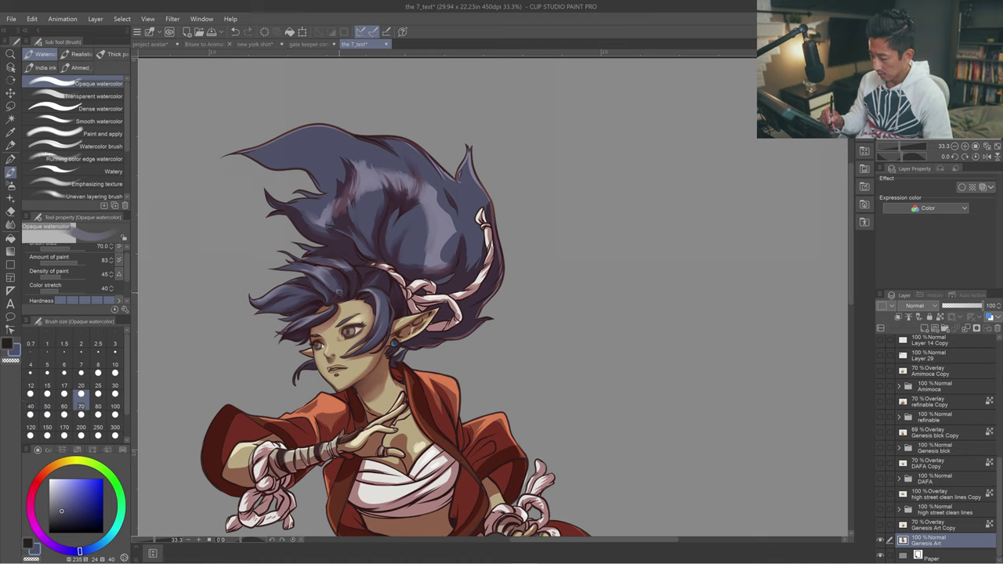
key(bracketleft)
key(bracketleft)
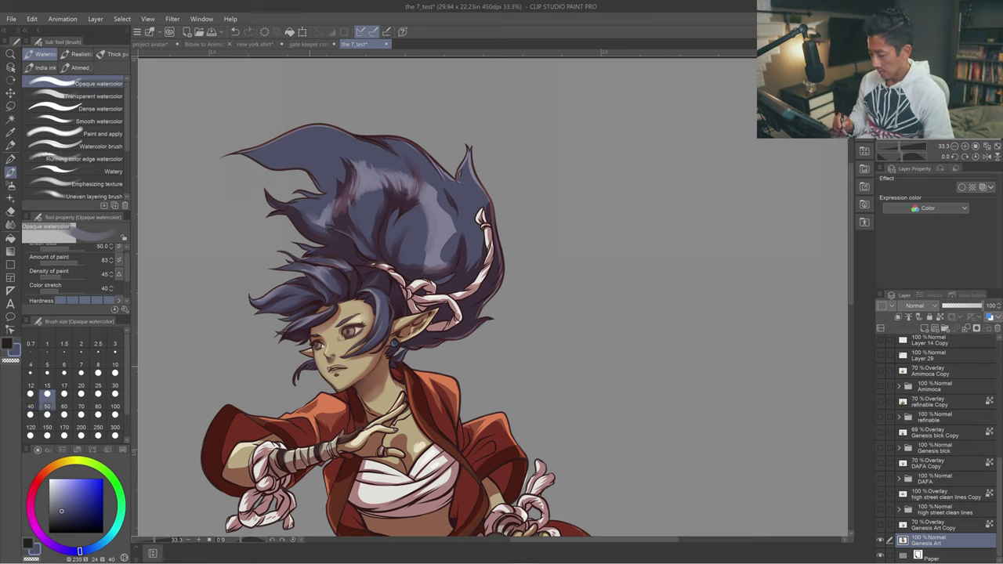
Try an Opaque watercolor stroke at size 20 beside the smaller eye and undo it.
key(ctrl+plus)
key(ctrl+plus)
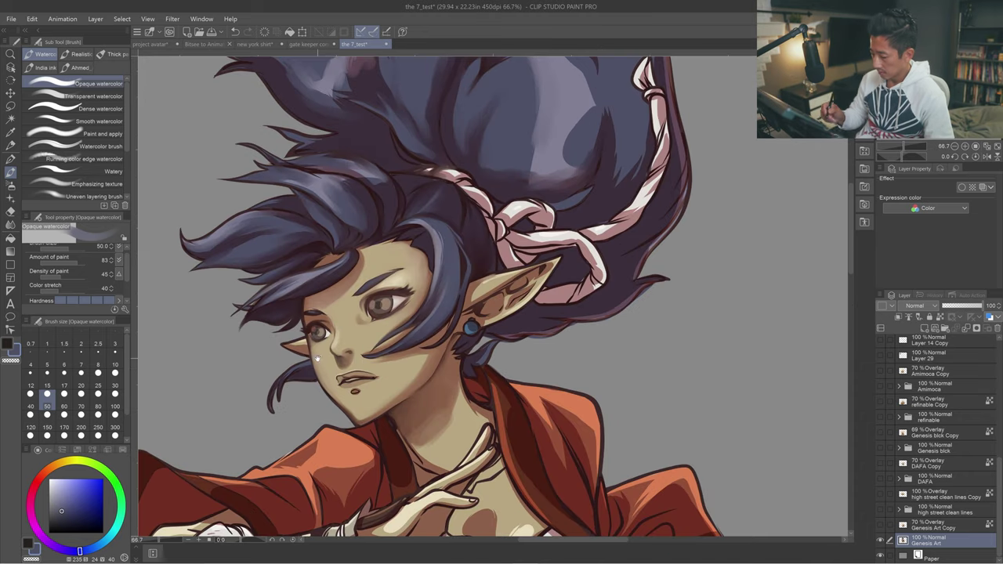
drag(318, 359, 342, 351)
key(bracketleft)
key(bracketleft)
key(bracketleft)
key(bracketleft)
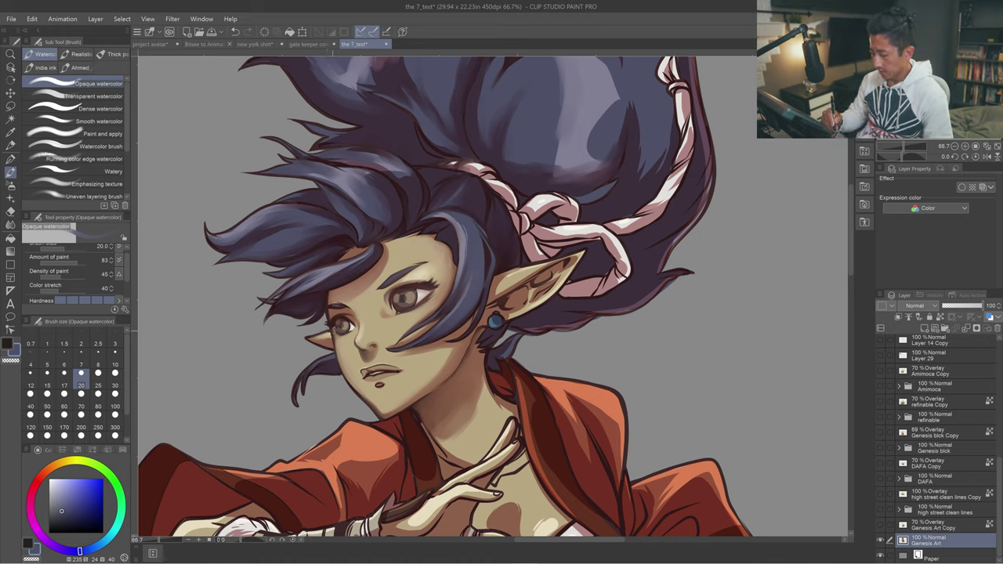
drag(351, 325, 340, 342)
key(ctrl+z)
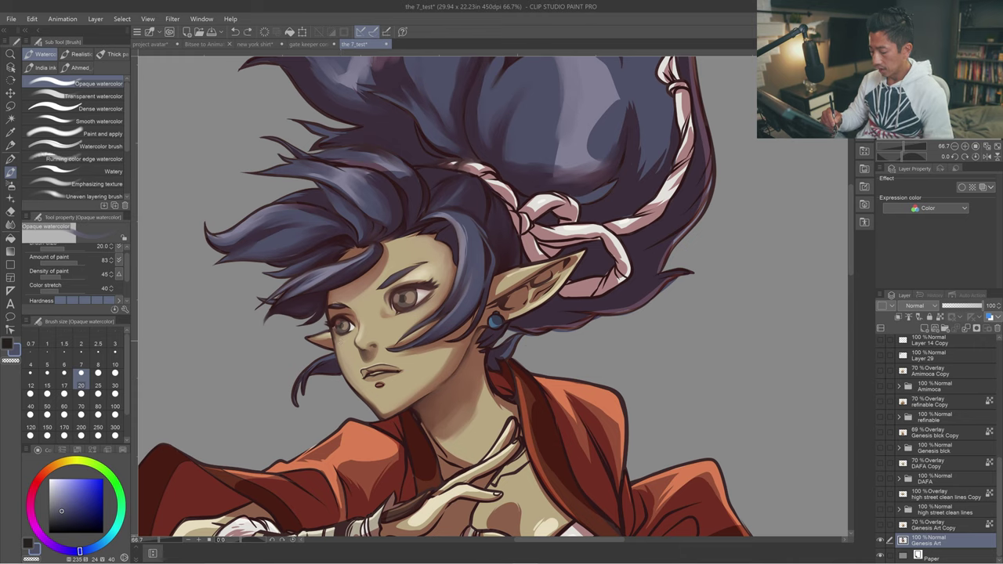
Sample the cheek's skin tone and touch up the outer contour of the face with Darker pencil at sizes 17 and 30.
alt+click(346, 374)
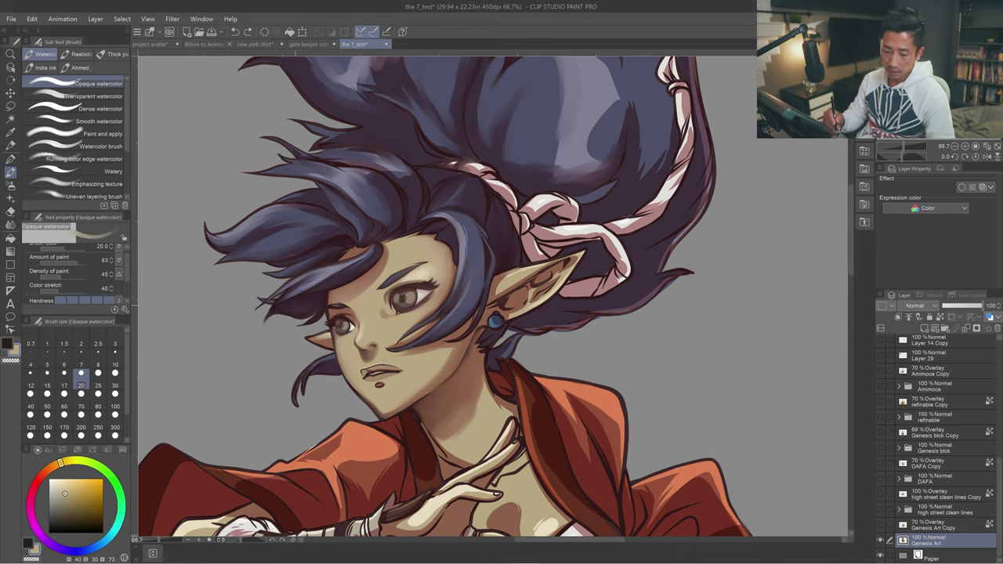
key(p)
key(p)
key(bracketleft)
key(bracketleft)
key(bracketleft)
key(bracketleft)
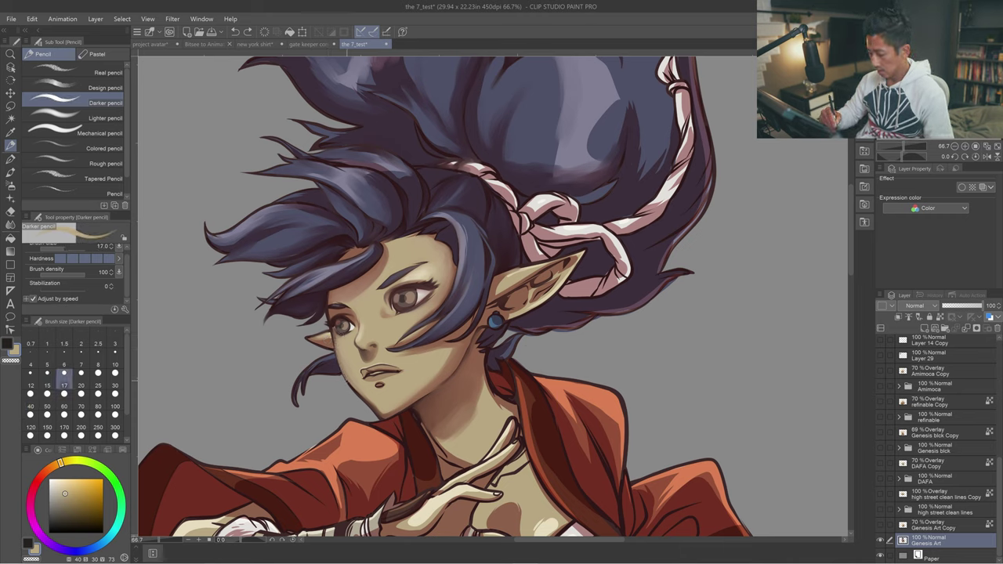
key(bracketright)
key(bracketright)
key(bracketright)
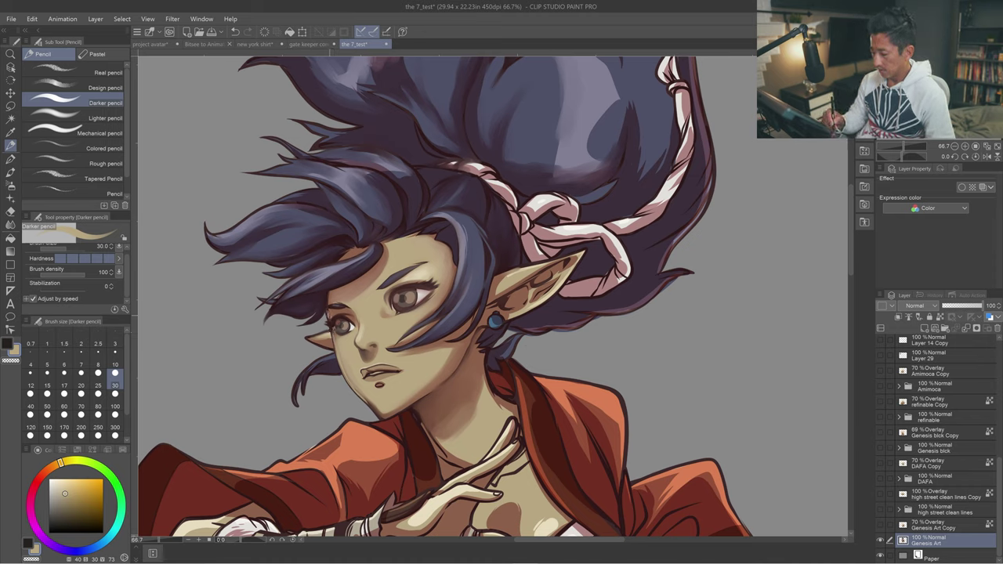
Sample the reddish-brown skin shadow beside the smaller eye and lightly shade the cheek's outer edge with Transparent watercolor at sizes 20 and 40.
alt+click(327, 337)
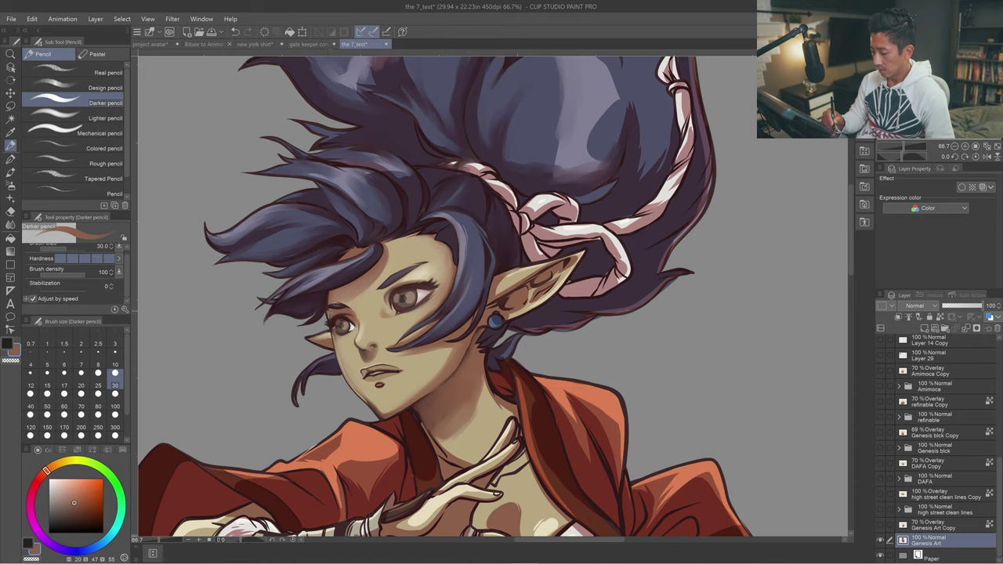
alt+click(331, 316)
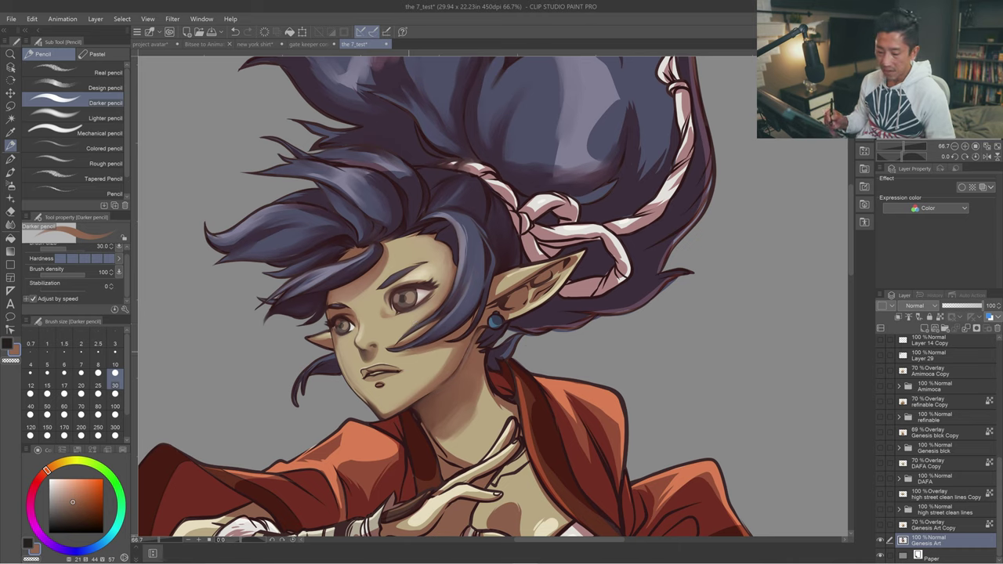
key(b)
key(b)
key(b)
key(b)
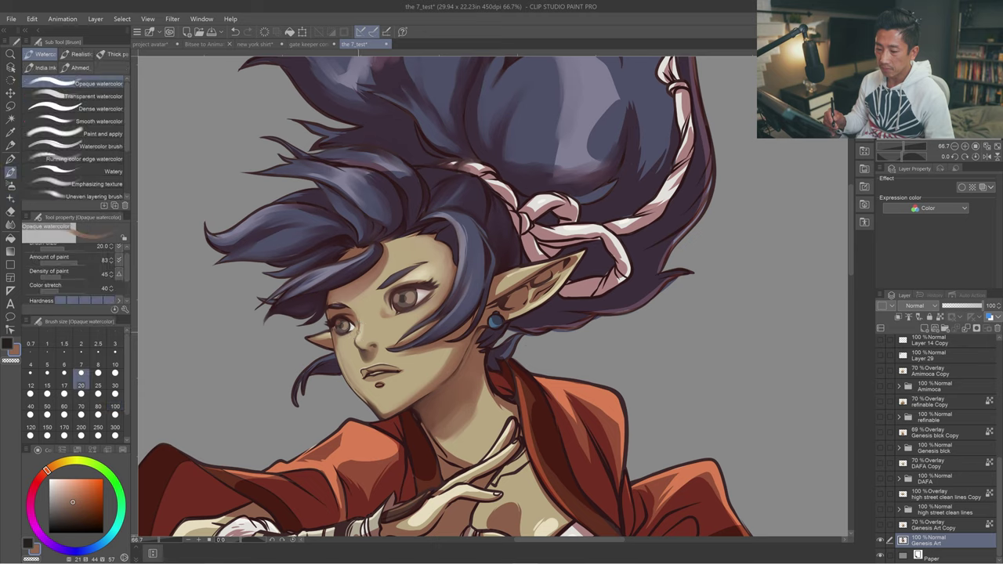
click(118, 96)
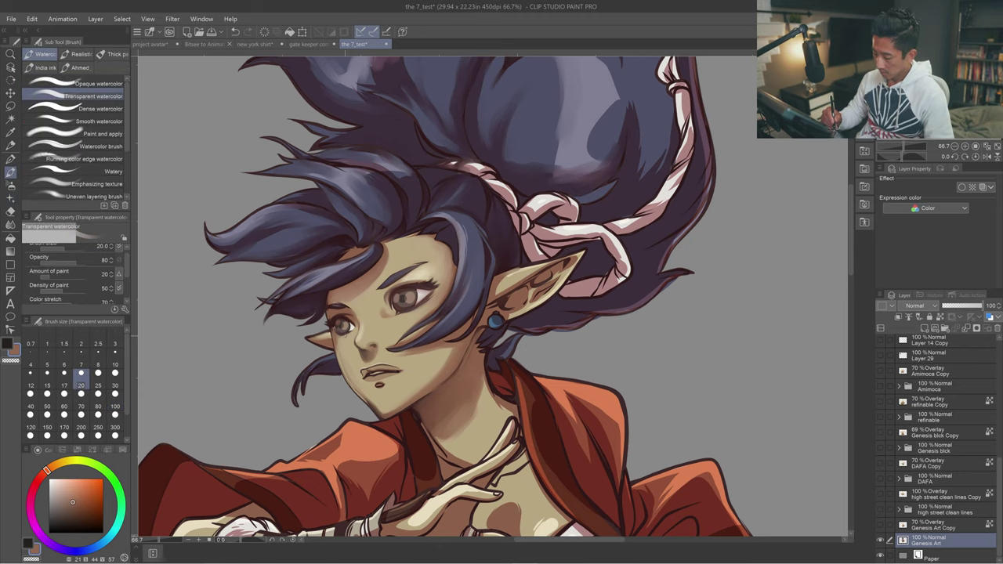
scroll(361, 309, up, 3)
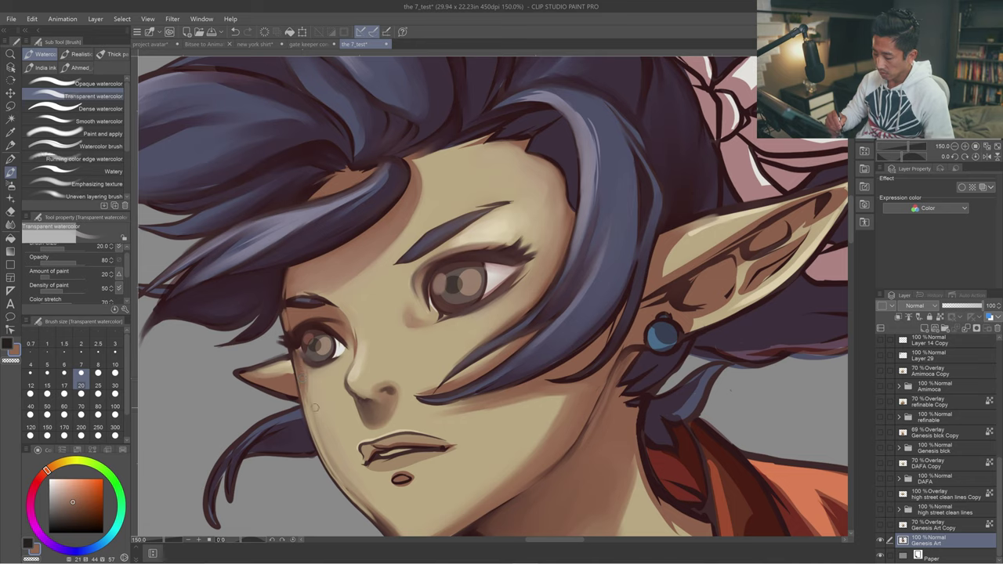
key(bracketright)
key(bracketright)
key(bracketright)
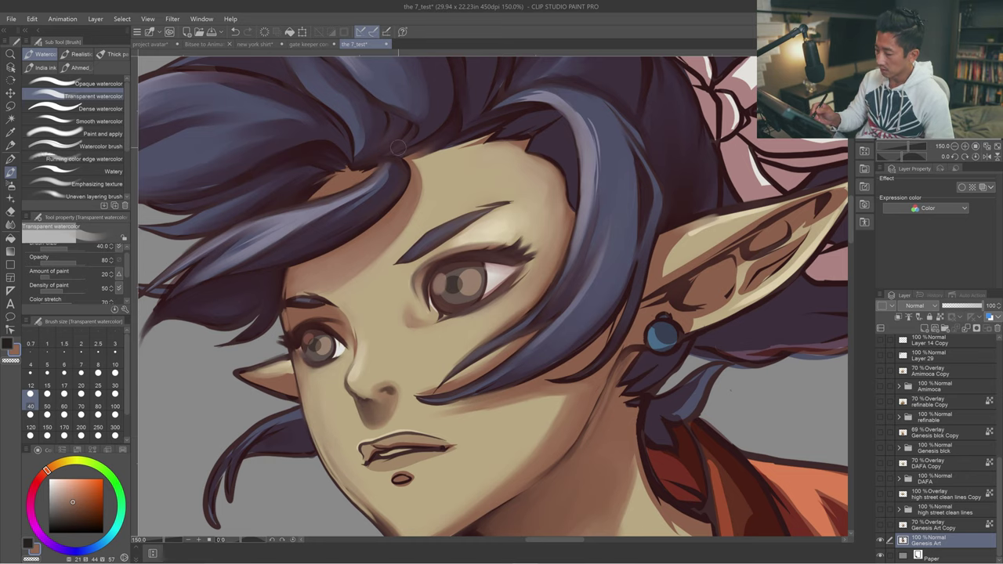
drag(356, 346, 311, 250)
drag(375, 304, 377, 314)
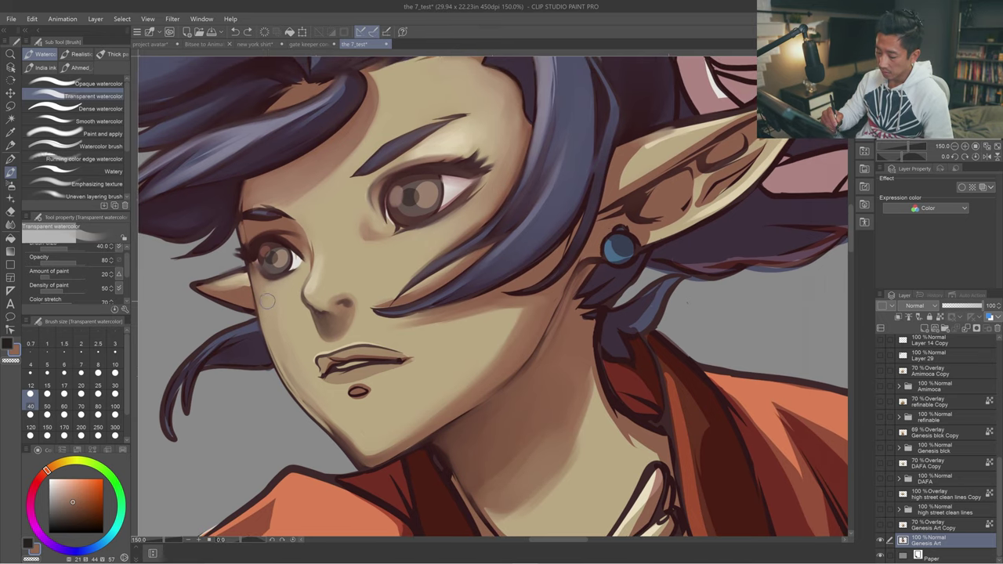
Blend and soften the shading along the cheek and jaw contour down to the chin with Transparent watercolor at size 50.
click(80, 373)
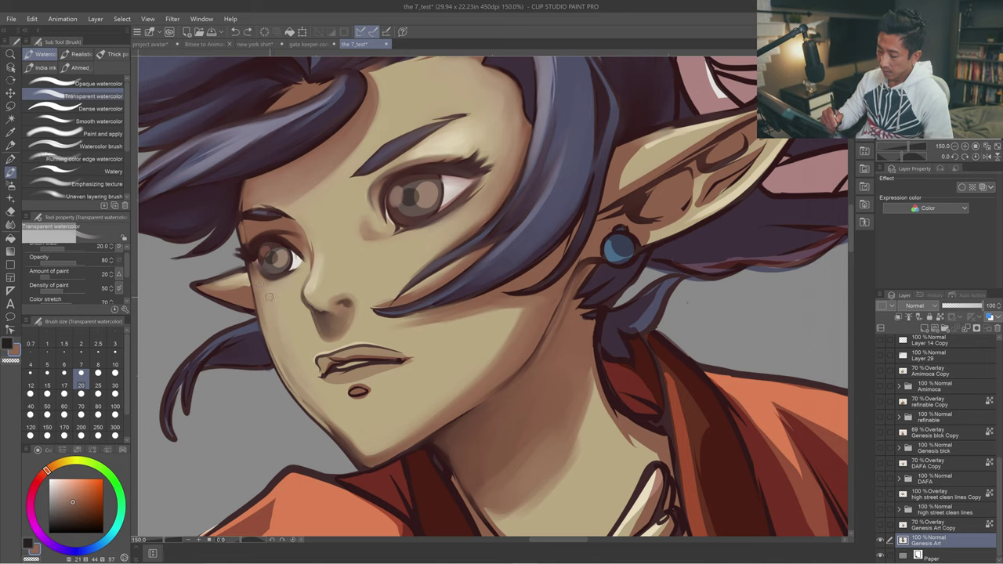
key(bracketright)
key(bracketright)
key(bracketright)
key(bracketright)
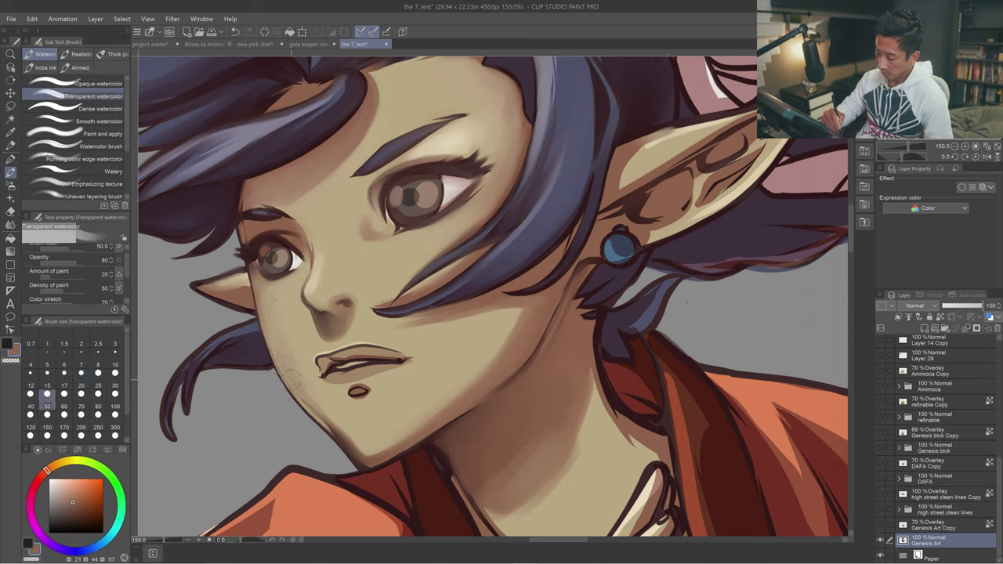
drag(307, 377, 328, 409)
drag(299, 352, 339, 430)
mouse_move(301, 399)
mouse_down()
mouse_move(349, 443)
mouse_move(303, 392)
mouse_move(325, 424)
mouse_up()
mouse_move(305, 390)
mouse_down()
mouse_move(351, 442)
mouse_move(326, 394)
mouse_move(363, 435)
mouse_move(337, 416)
mouse_move(358, 453)
mouse_move(318, 401)
mouse_up()
mouse_move(354, 443)
mouse_down()
mouse_move(319, 401)
mouse_move(347, 429)
mouse_move(354, 415)
mouse_move(370, 421)
mouse_move(372, 461)
mouse_move(350, 413)
mouse_move(374, 452)
mouse_move(367, 425)
mouse_move(323, 395)
mouse_up()
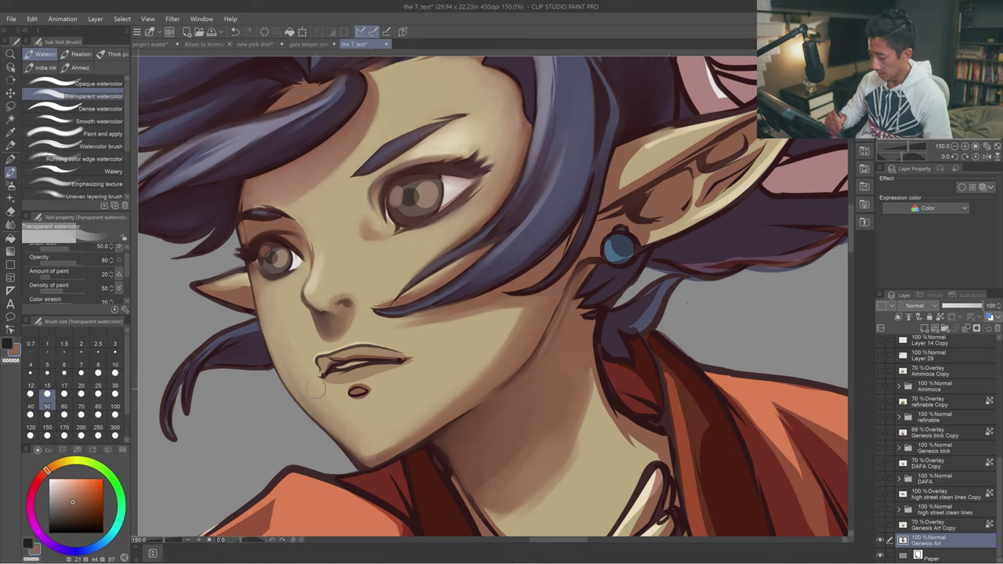
mouse_move(291, 355)
mouse_down()
mouse_move(301, 379)
mouse_move(288, 337)
mouse_move(310, 389)
mouse_move(308, 381)
mouse_up()
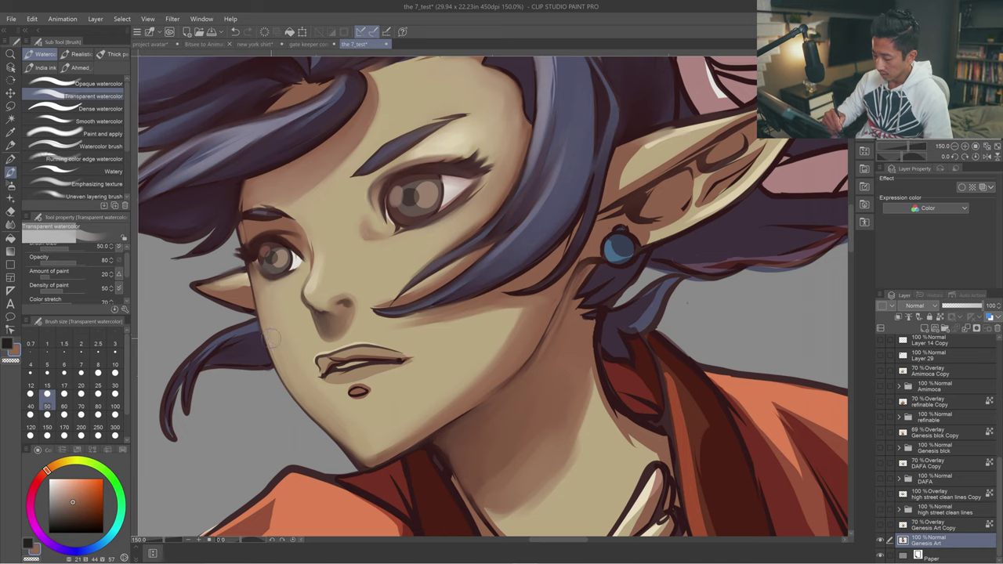
Clean up the outer edges of the far ear and the loose hair strand below it with the Hard eraser at size 20.
drag(314, 286, 408, 290)
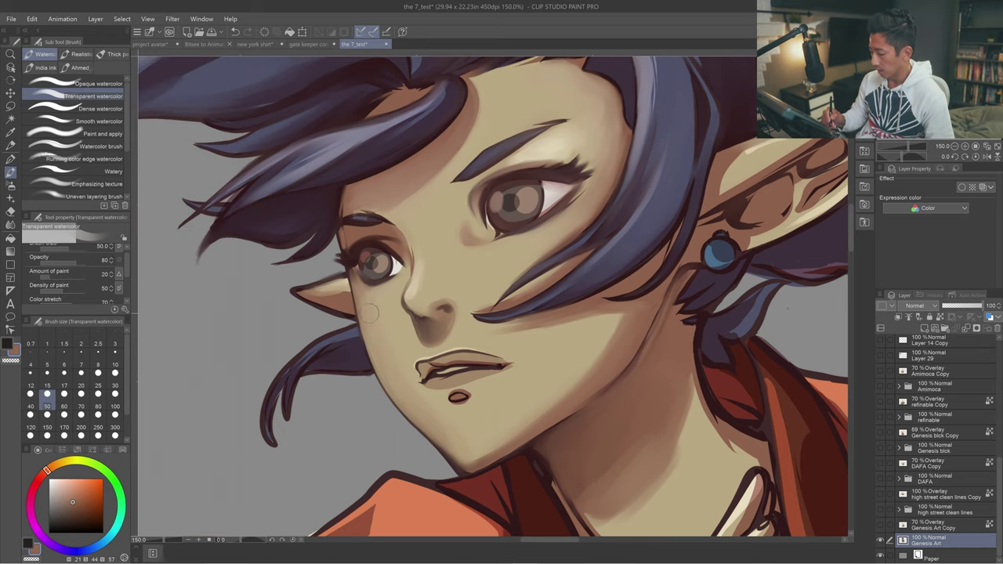
click(98, 379)
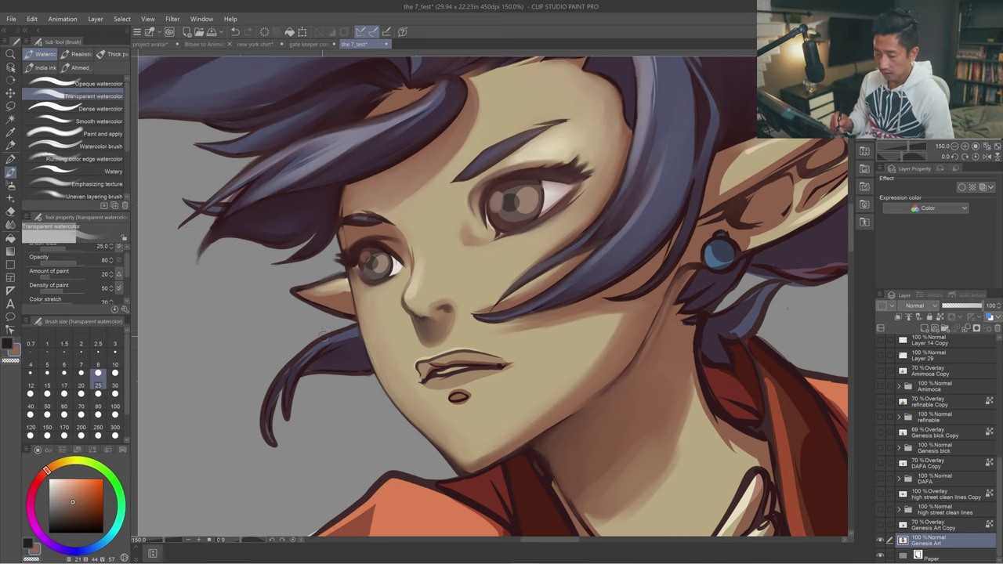
click(98, 83)
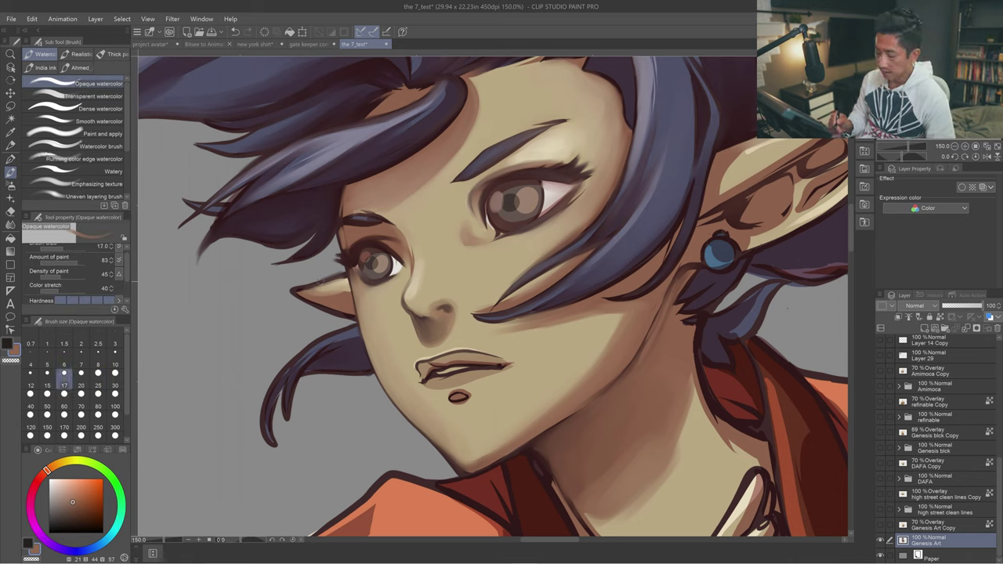
key(e)
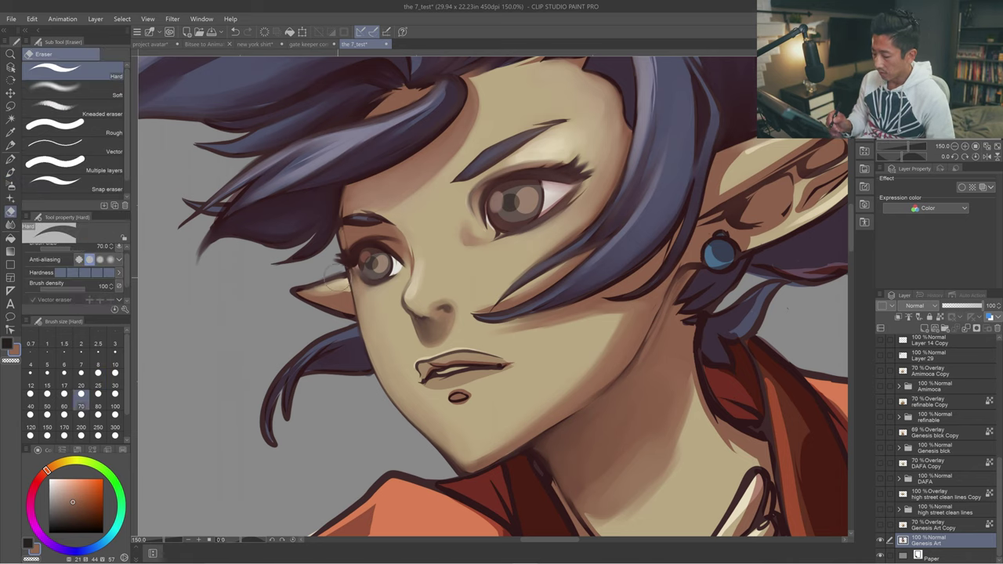
key(bracketleft)
key(bracketleft)
key(bracketleft)
mouse_move(345, 271)
mouse_down()
mouse_move(291, 290)
mouse_move(347, 317)
mouse_move(287, 357)
mouse_move(296, 348)
mouse_move(271, 449)
mouse_up()
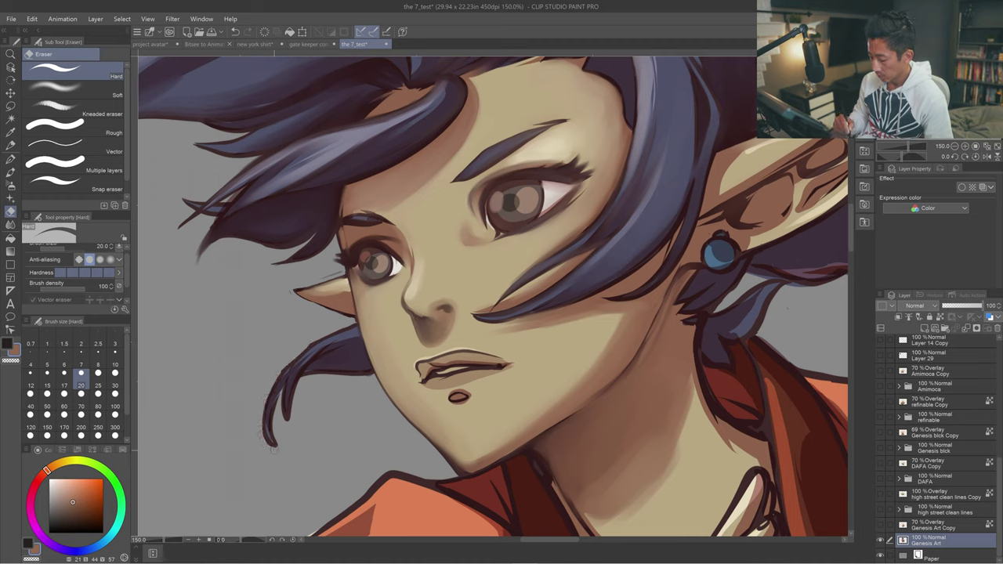
Repaint and blend the upper edge of the far ear with Opaque watercolor at sizes 15, 25 and 40.
key(p)
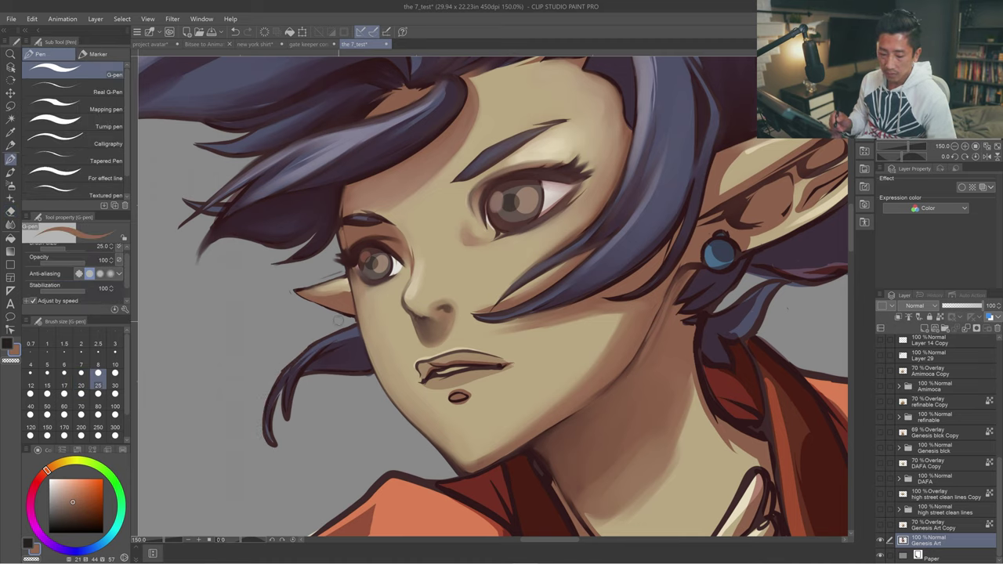
key(b)
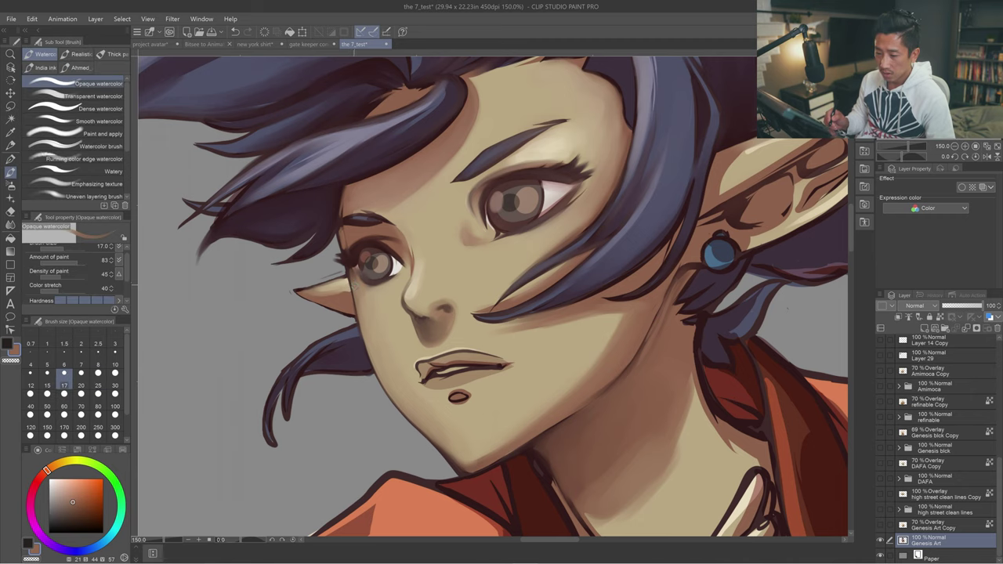
key(bracketleft)
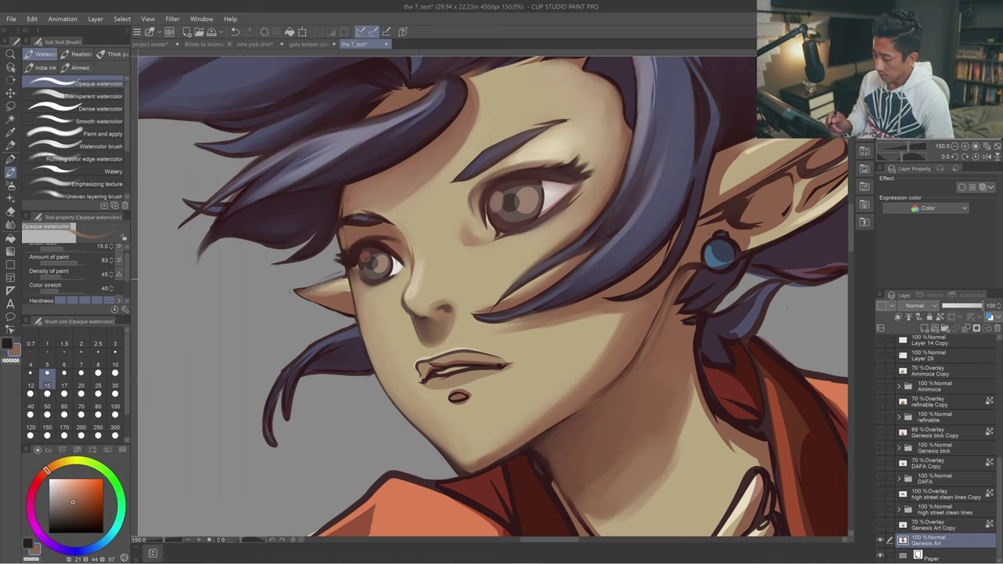
key(bracketright)
key(bracketright)
key(bracketright)
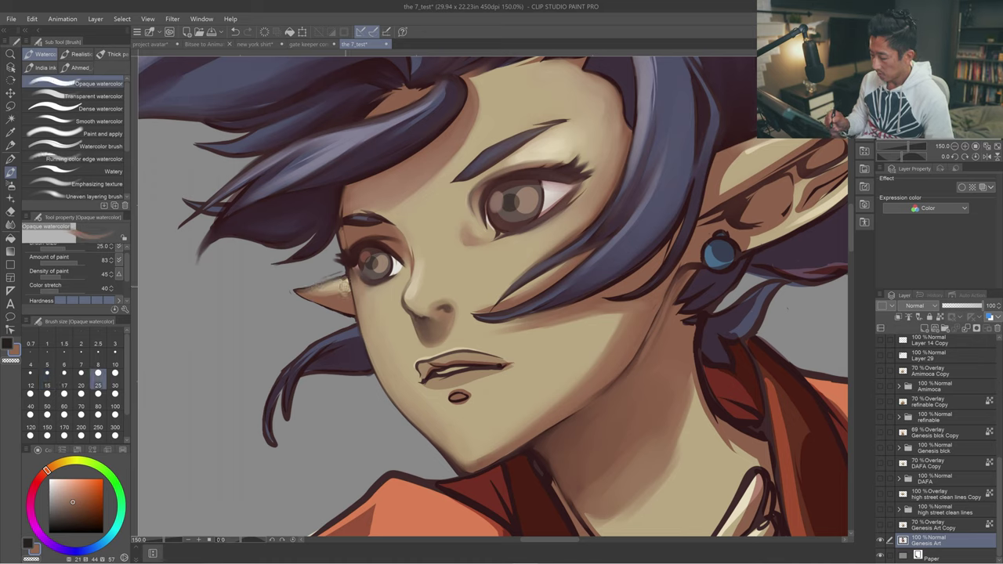
key(bracketright)
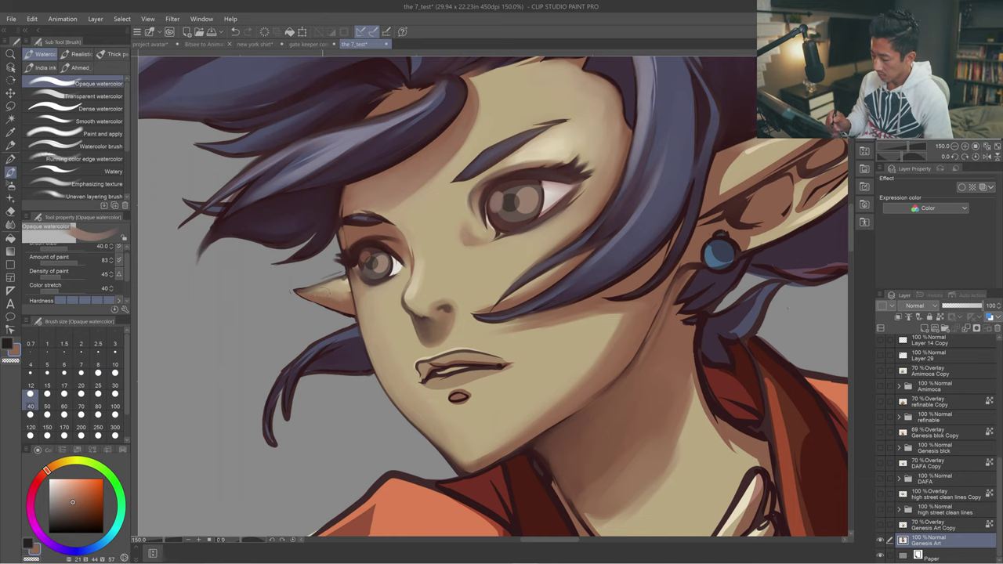
Paint a dark shading stroke along the shadowed side of the nose with Opaque watercolor at size 17.
scroll(370, 297, down, 5)
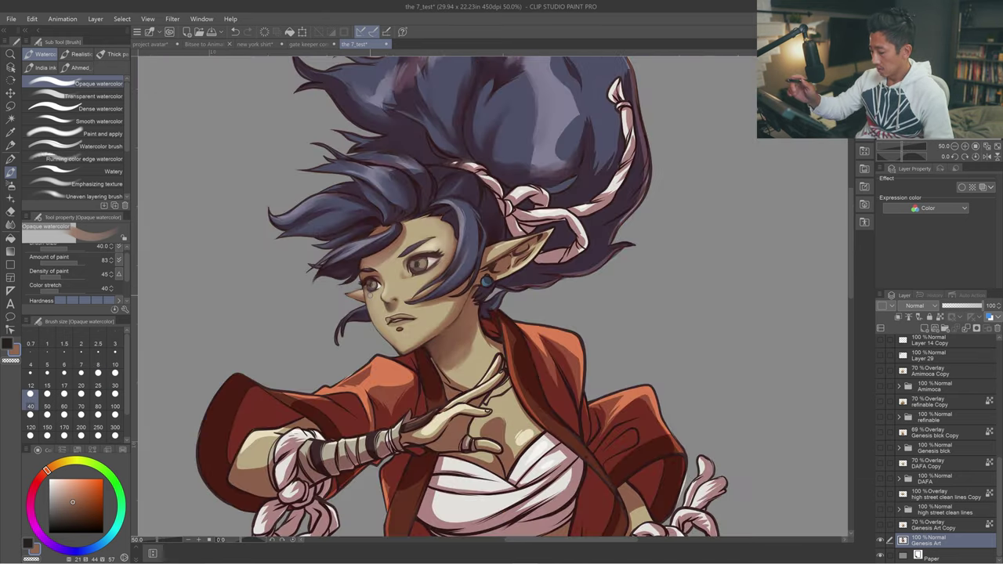
scroll(503, 329, up, 1)
scroll(443, 328, up, 2)
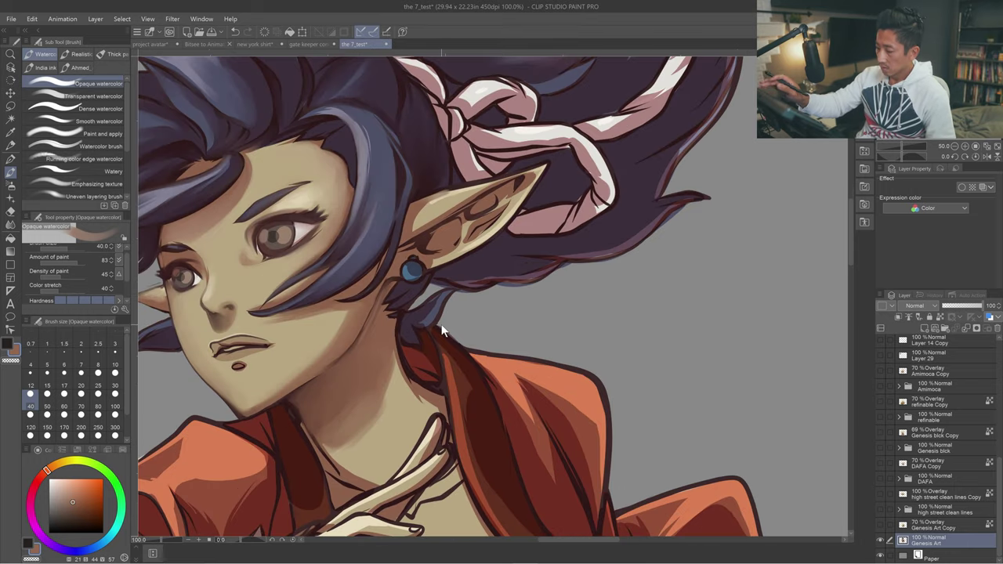
scroll(443, 325, up, 2)
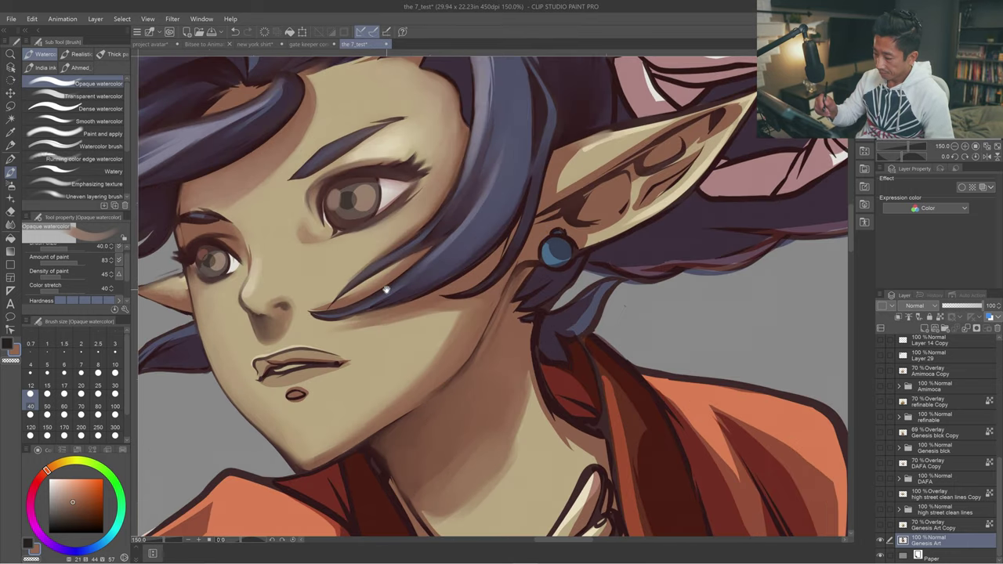
key(bracketleft)
key(bracketleft)
key(bracketleft)
key(bracketleft)
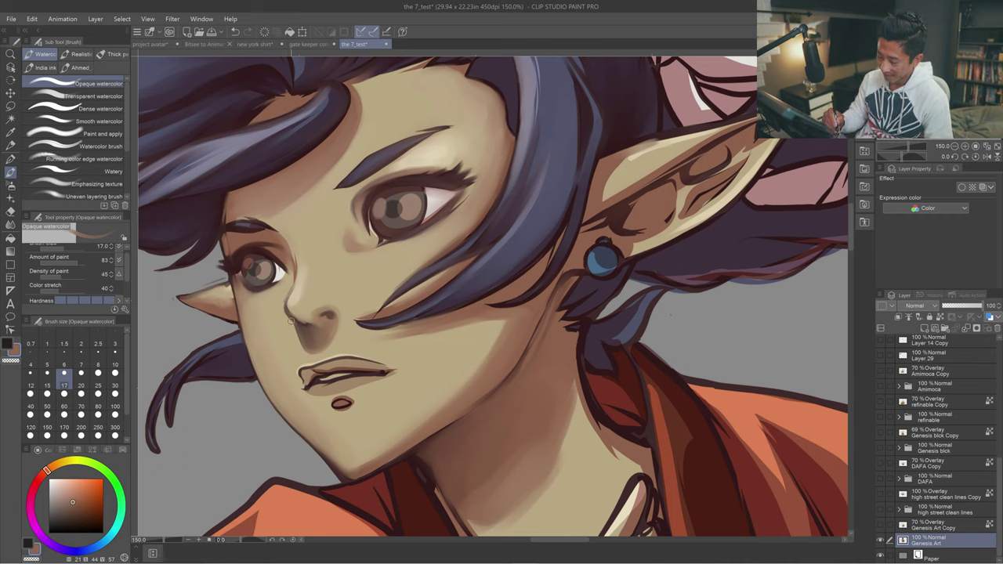
mouse_move(285, 308)
mouse_down()
mouse_move(294, 331)
mouse_move(284, 300)
mouse_move(299, 333)
mouse_up()
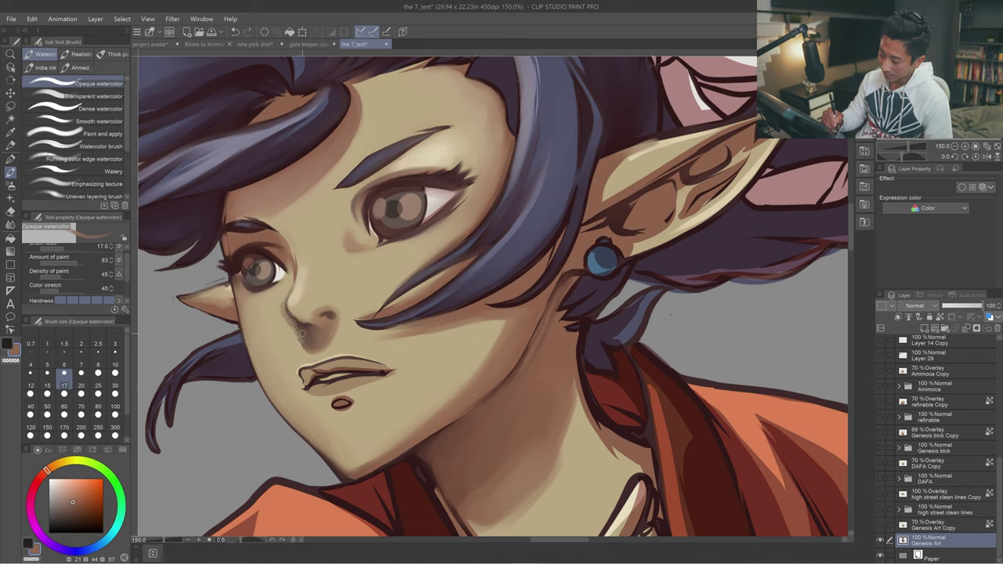
Soften the shadow beside the nose with Opaque watercolor at size 30 and undo the last stroke.
key(bracketright)
key(bracketright)
key(bracketright)
mouse_move(290, 317)
mouse_down()
mouse_move(282, 302)
mouse_move(298, 283)
mouse_move(288, 316)
mouse_up()
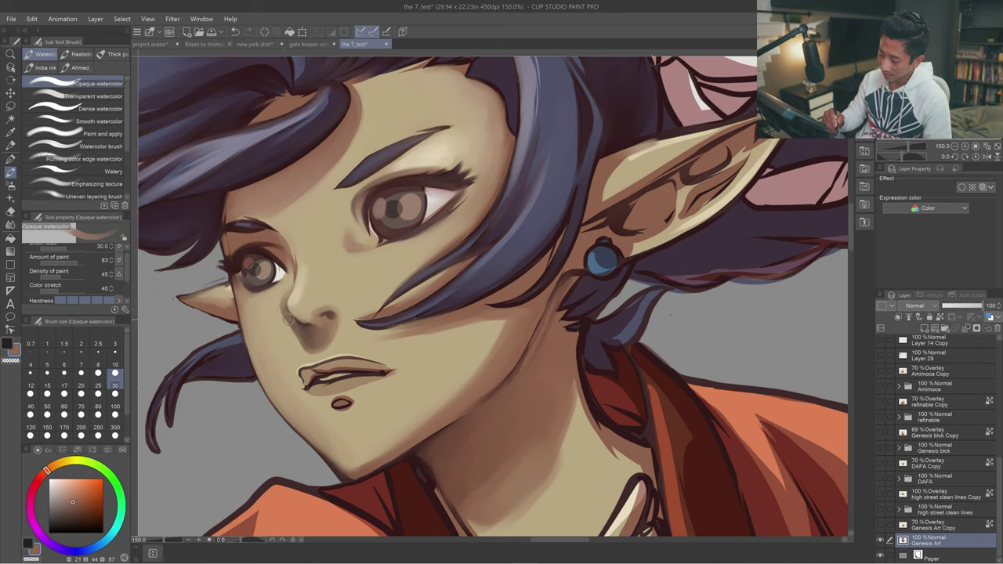
mouse_move(296, 331)
mouse_down()
mouse_move(287, 321)
mouse_move(309, 344)
mouse_up()
key(ctrl+z)
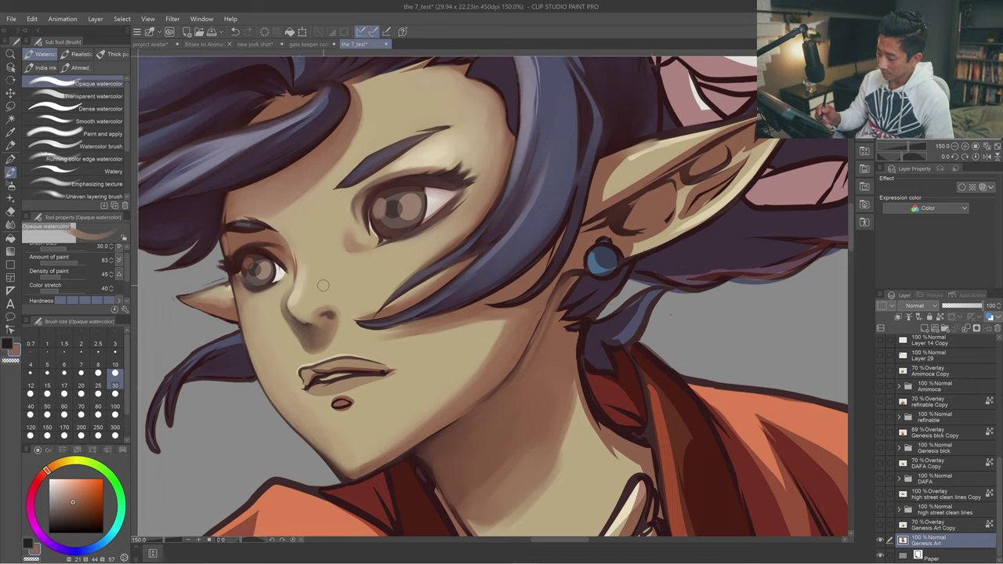
Undo the previous stroke and touch up the contour under the chin with Opaque watercolor at size 30.
scroll(323, 285, down, 2)
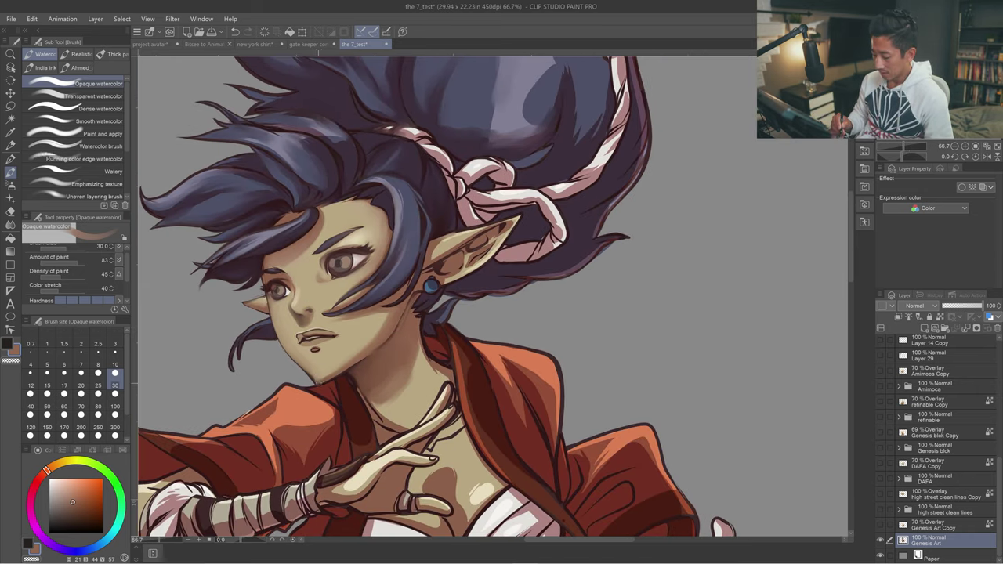
key(ctrl+z)
drag(328, 383, 315, 381)
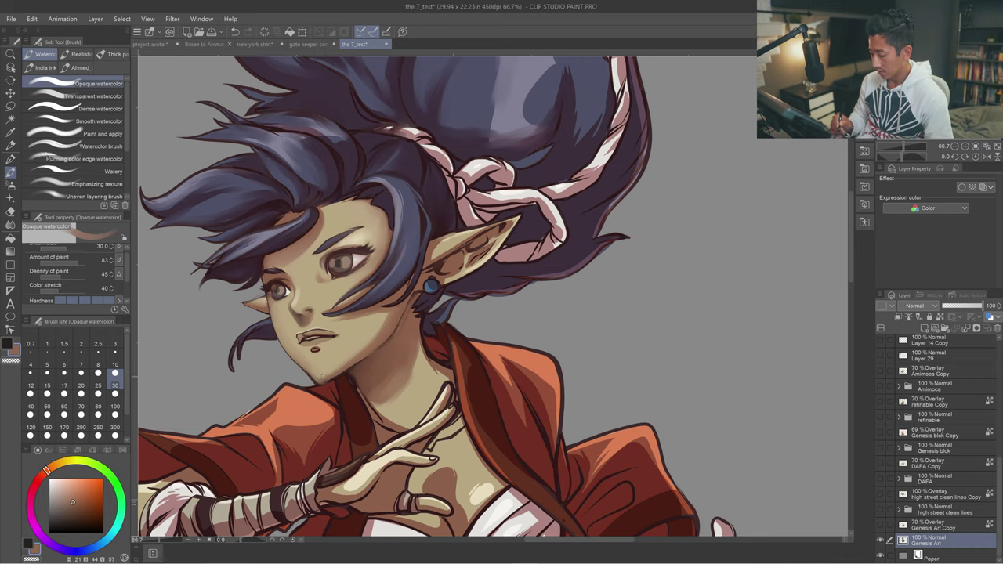
Try Opaque watercolor at size 17 on the head artwork and undo the last stroke.
scroll(374, 341, down, 1)
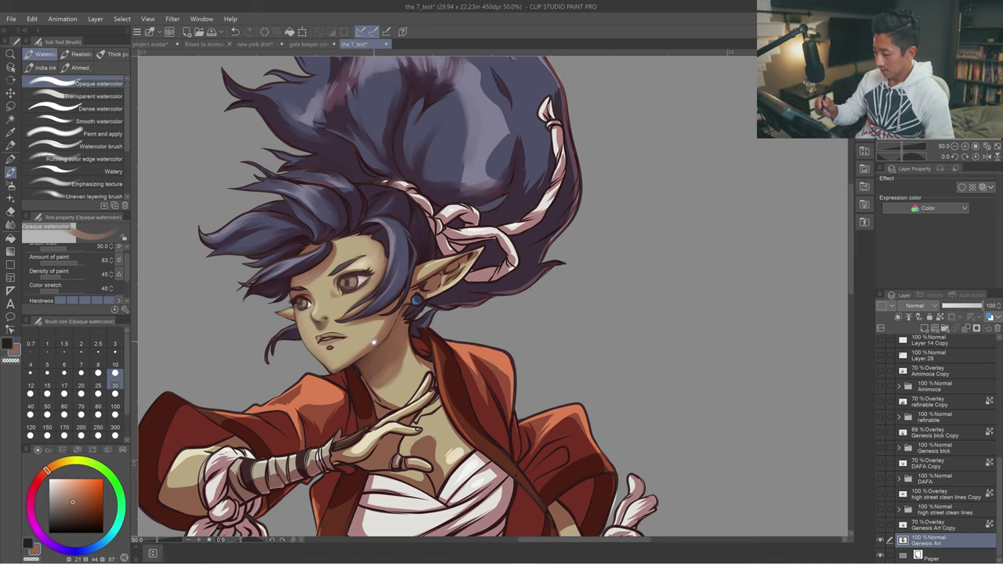
drag(373, 340, 371, 355)
scroll(436, 294, up, 2)
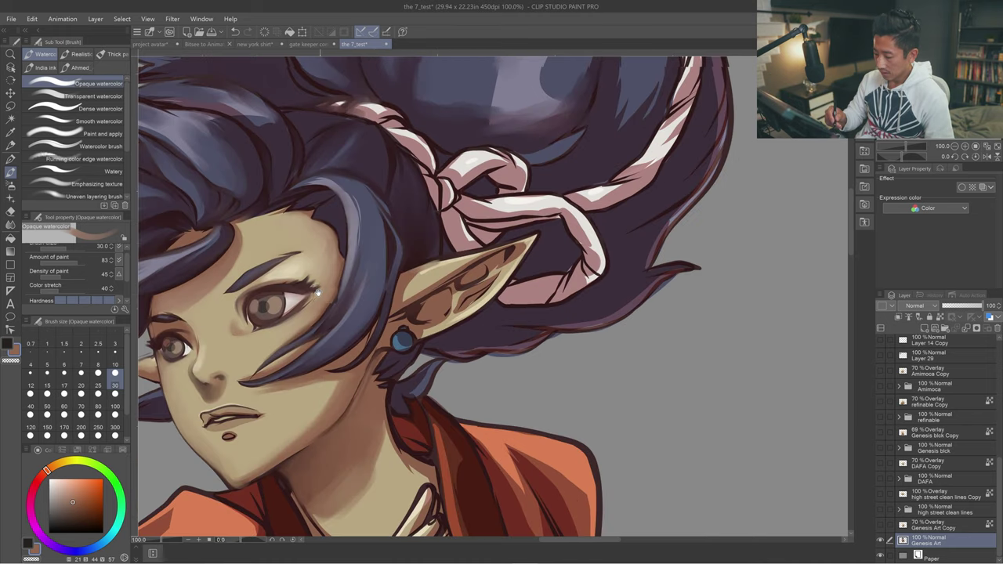
drag(437, 294, 560, 305)
key(bracketleft)
key(bracketleft)
key(bracketleft)
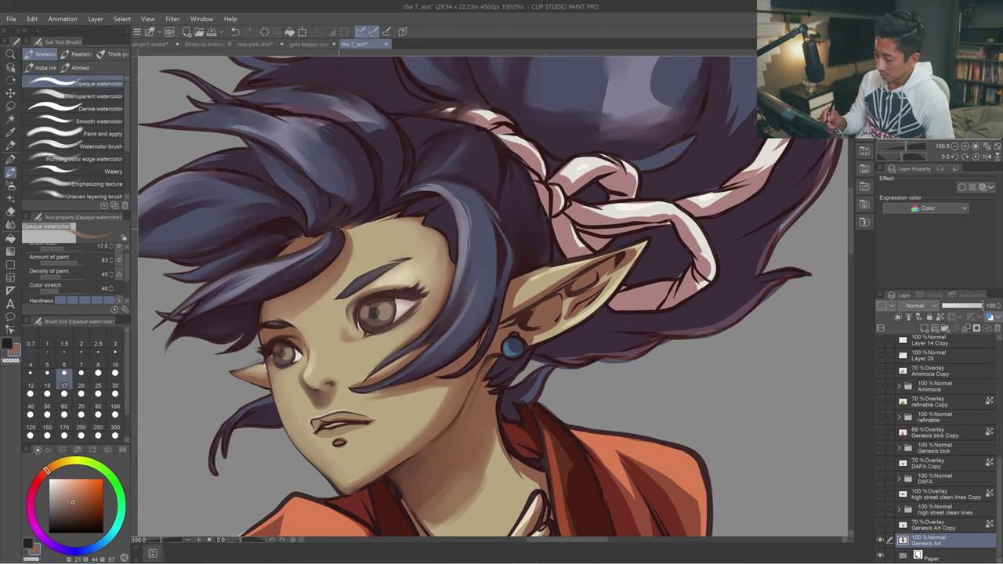
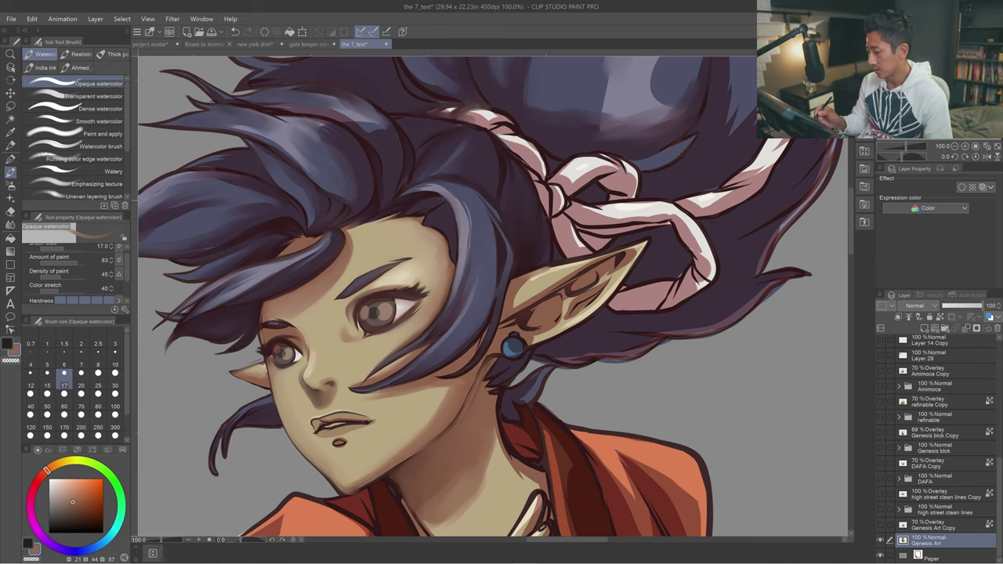
key(ctrl+z)
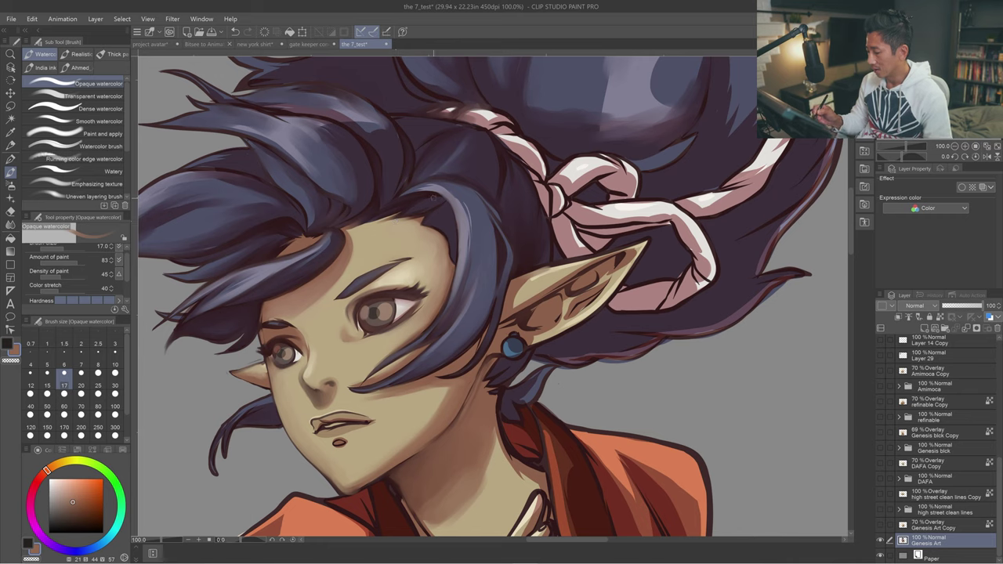
Paint over the contour where the front hair lock meets the forehead with Opaque watercolor, varying the size from 30 to 10.
key(bracketright)
key(bracketright)
key(bracketright)
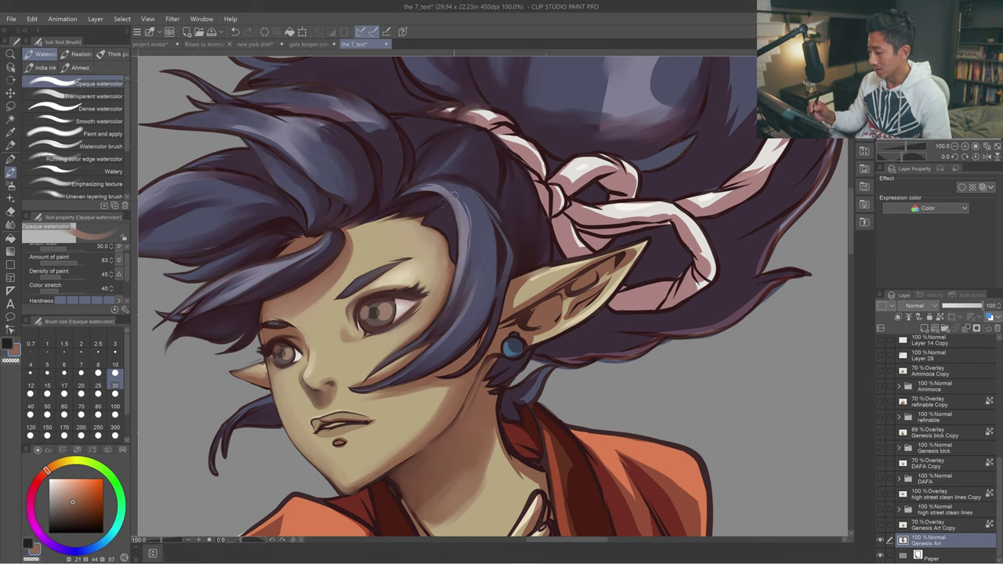
key(bracketleft)
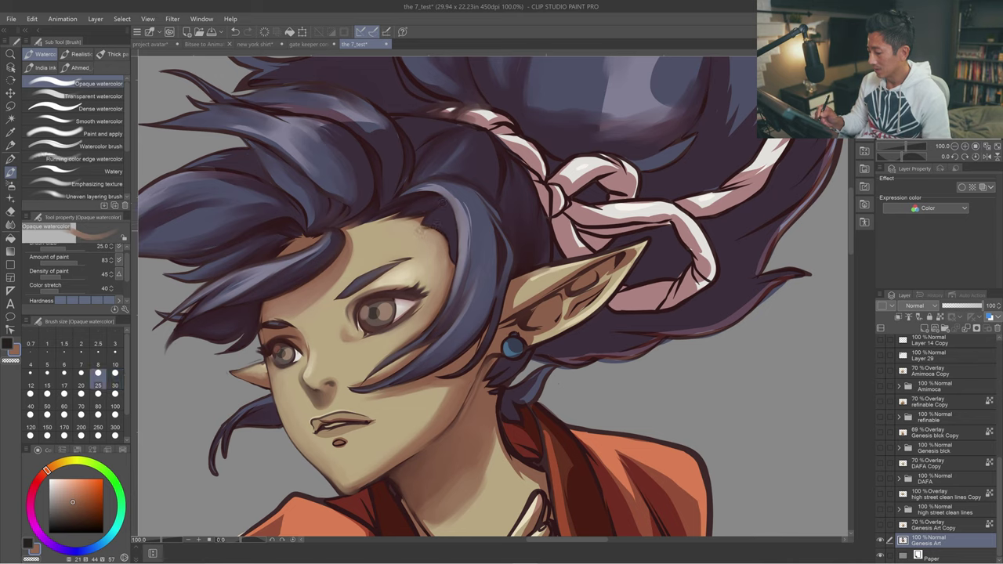
key(bracketleft)
key(bracketleft)
key(bracketleft)
key(bracketleft)
key(bracketleft)
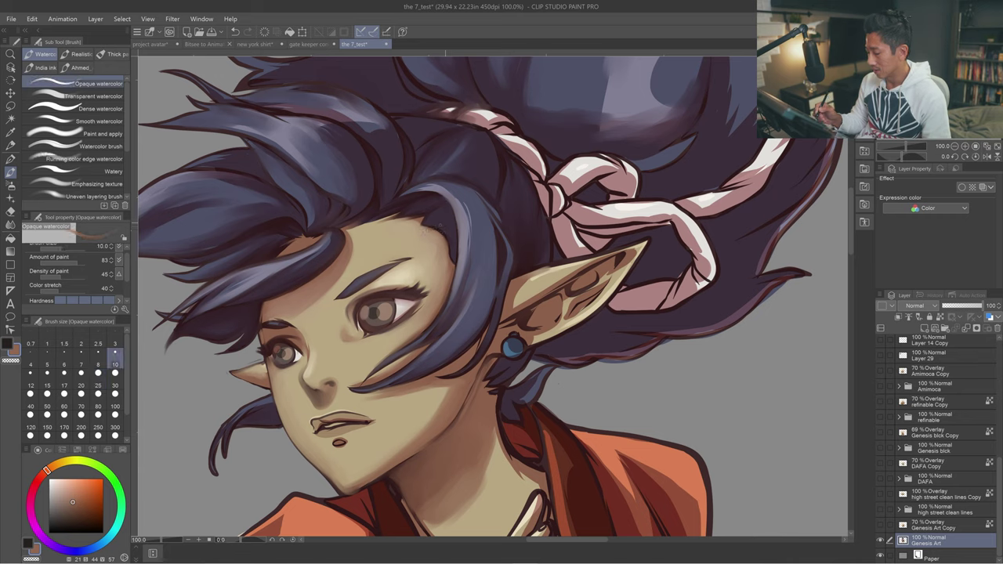
Blend the front hair lock beside the forehead with Opaque watercolor at size 25 and undo the last stroke.
key(bracketright)
key(bracketright)
key(bracketright)
key(bracketright)
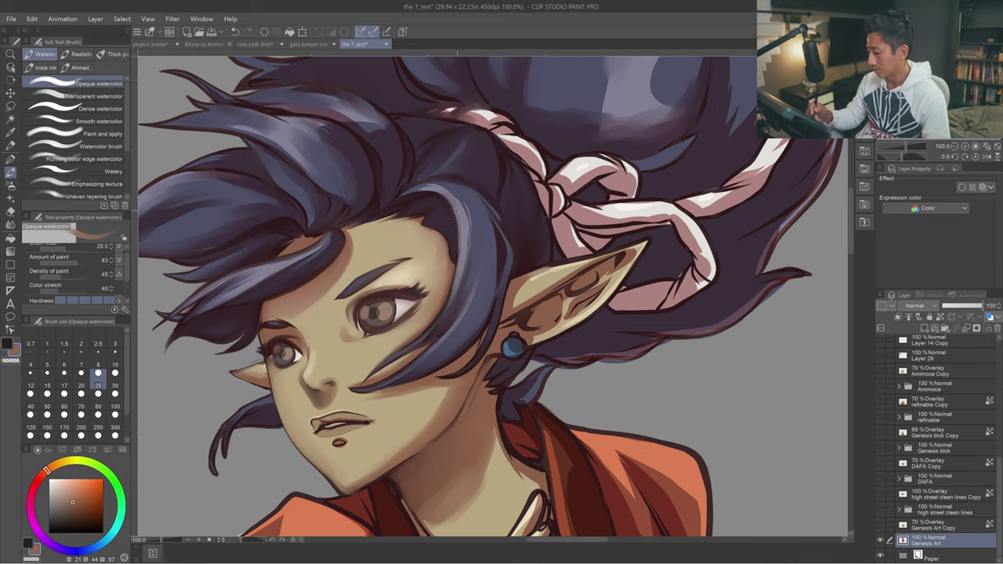
key(ctrl+z)
mouse_move(464, 318)
mouse_down()
mouse_move(405, 336)
mouse_move(431, 307)
mouse_move(453, 305)
mouse_up()
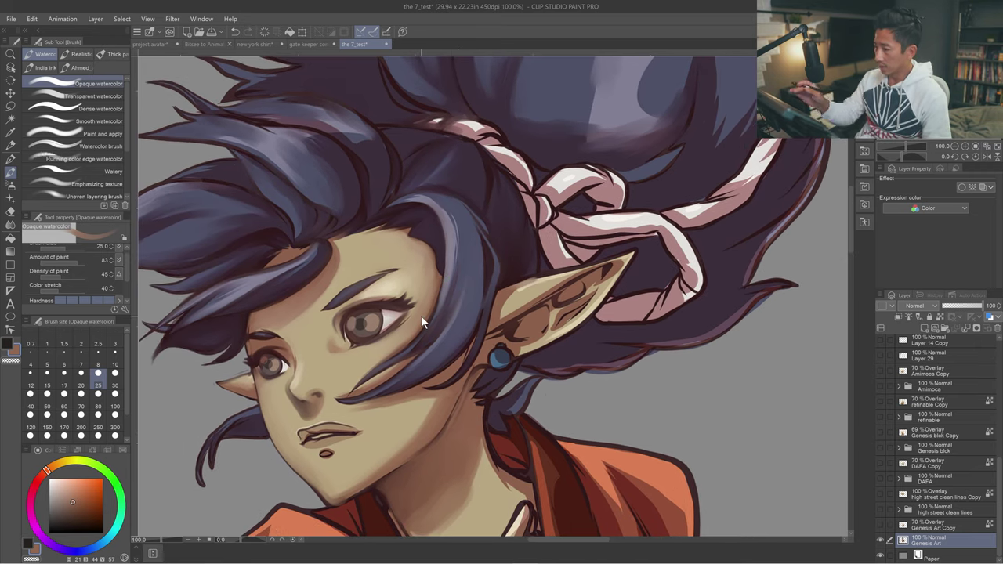
scroll(421, 316, down, 2)
drag(442, 350, 425, 298)
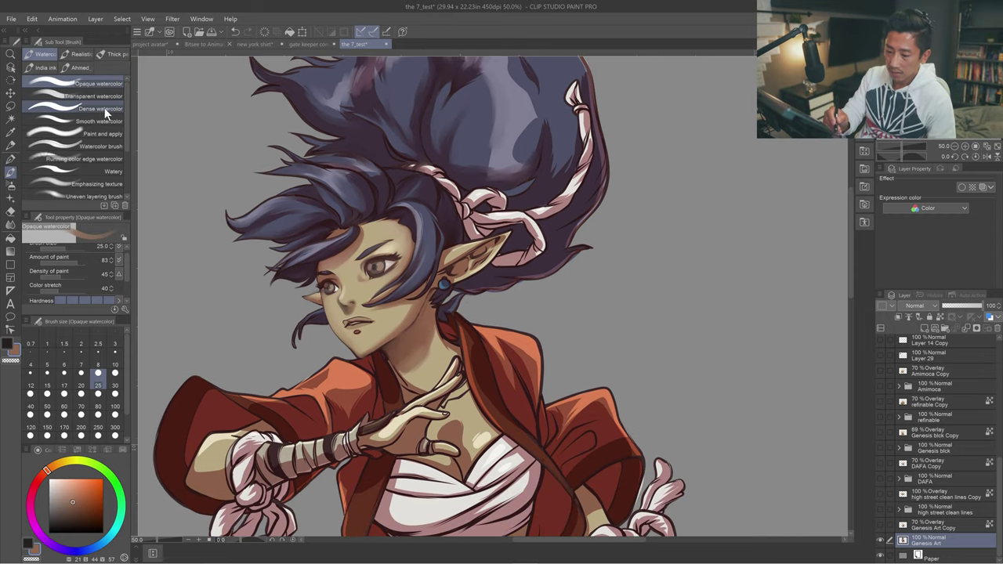
Pick a saturated red for the Soft airbrush, try it over the head at size 600, and undo the stroke.
key(b)
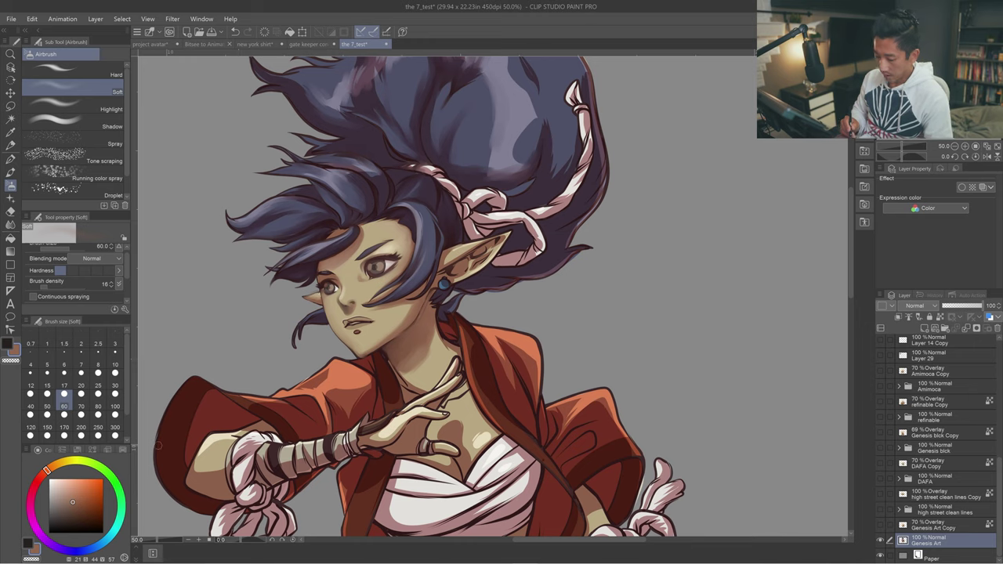
mouse_move(46, 473)
mouse_down()
mouse_move(38, 481)
mouse_move(87, 486)
mouse_up()
click(47, 428)
click(116, 435)
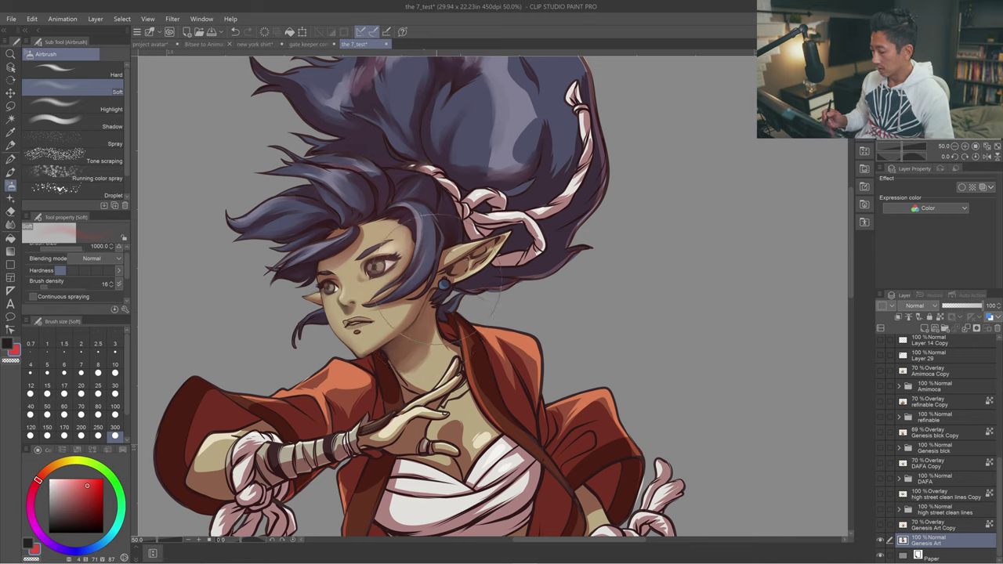
key(bracketleft)
key(bracketleft)
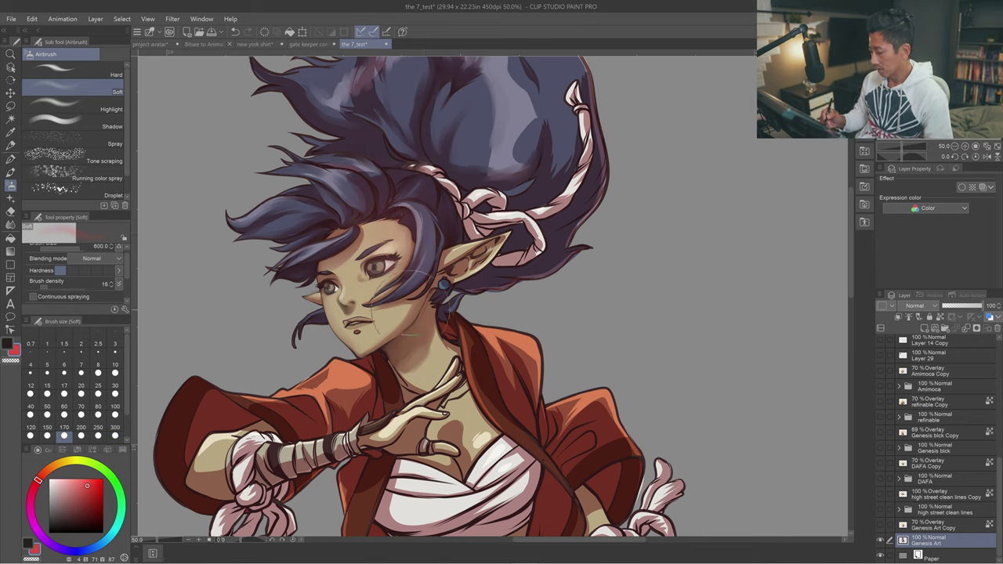
key(ctrl+z)
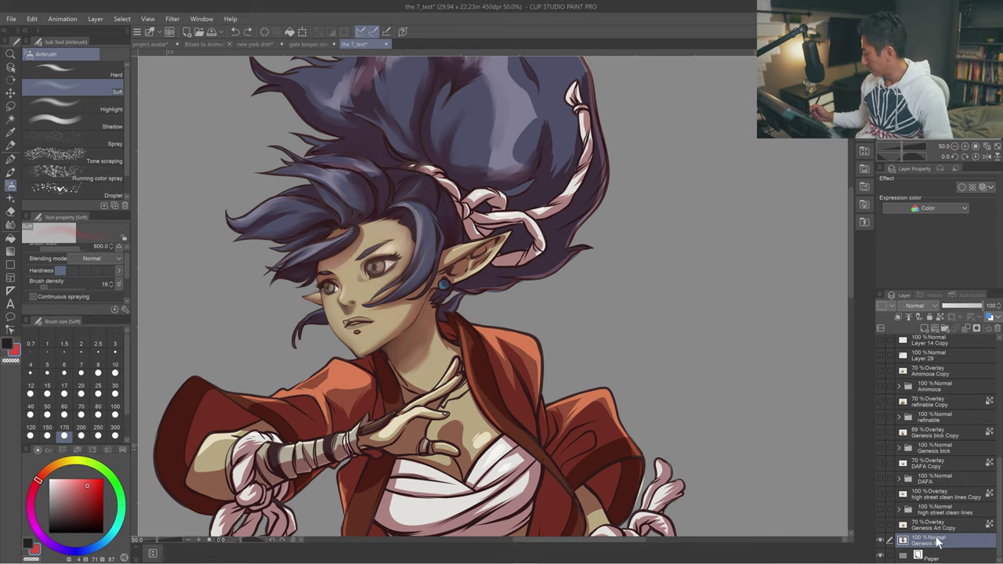
Add a new layer above Genesis Art, spray soft red over the head and hair, and set its blending mode to Overlay.
click(924, 329)
mouse_move(347, 200)
mouse_down()
mouse_move(368, 214)
mouse_move(420, 325)
mouse_move(395, 312)
mouse_up()
drag(458, 174, 419, 295)
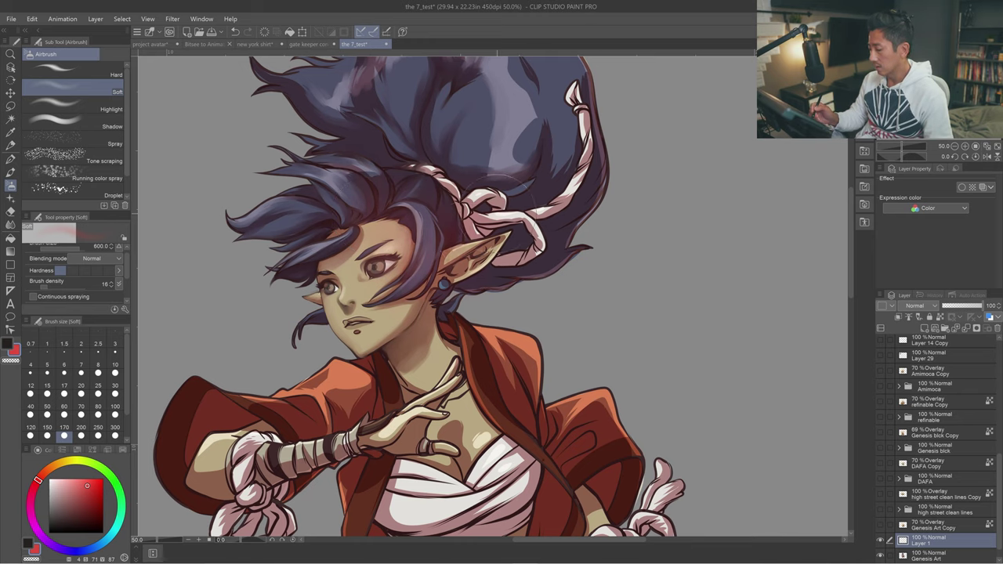
click(932, 305)
click(910, 150)
Spray a warm red tint on the neck in the Overlay layer with the Soft airbrush at size 250.
key(bracketleft)
key(bracketleft)
key(bracketleft)
key(bracketleft)
mouse_move(436, 339)
mouse_down()
mouse_move(442, 329)
mouse_move(411, 345)
mouse_move(421, 366)
mouse_up()
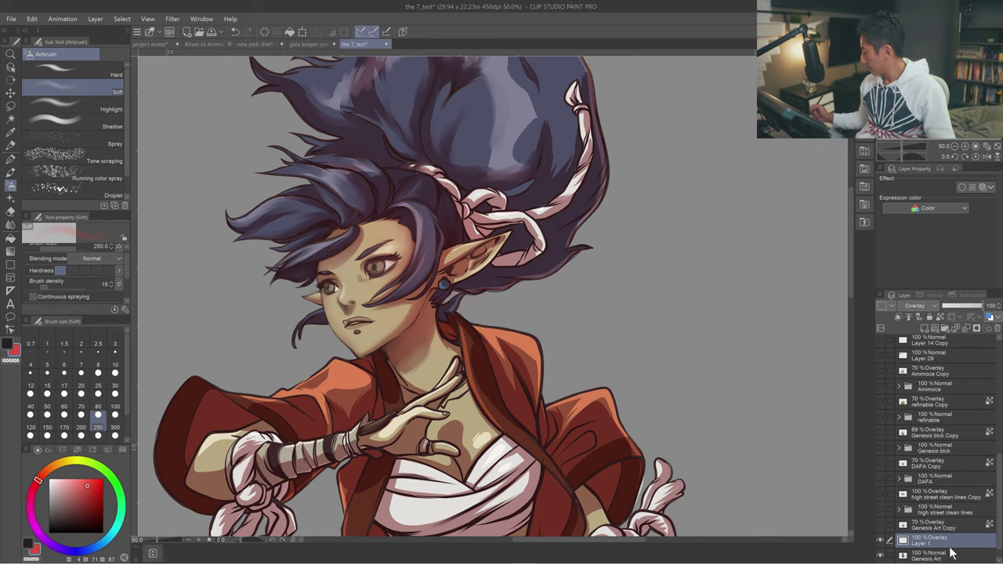
Add a Normal layer above the Overlay layer, sample a muted purple from the hair, and switch to the Darker pencil.
scroll(999, 547, down, 1)
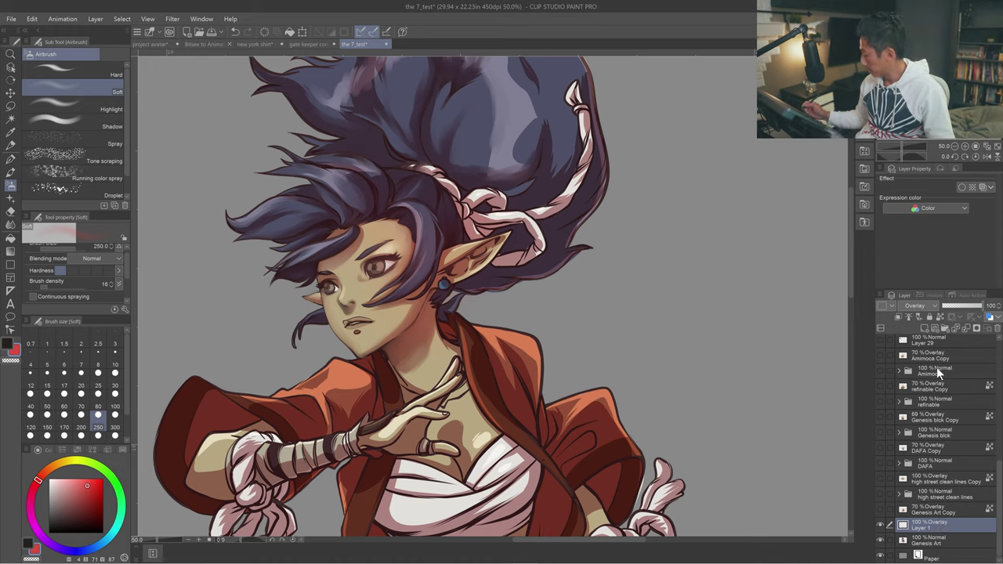
click(926, 328)
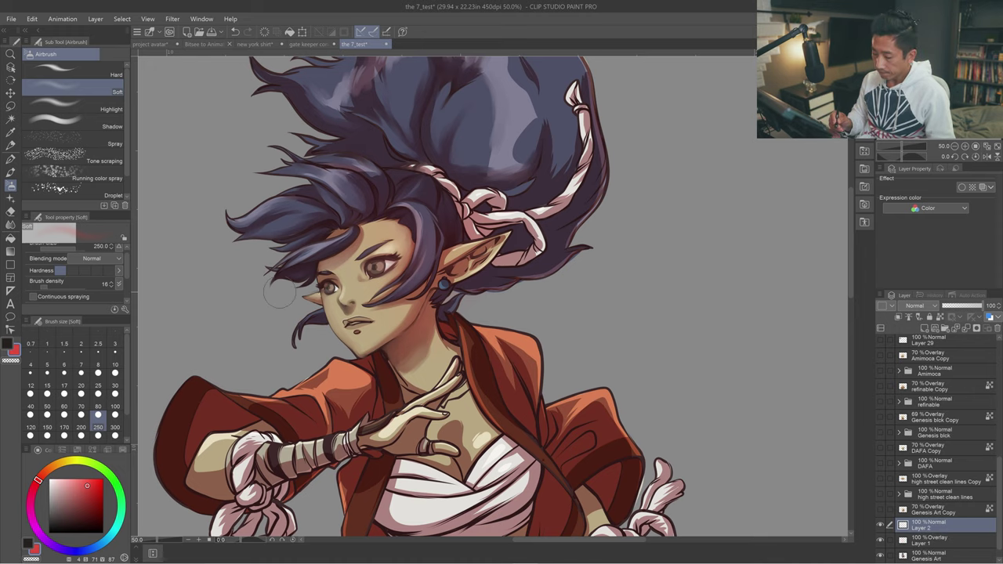
click(55, 480)
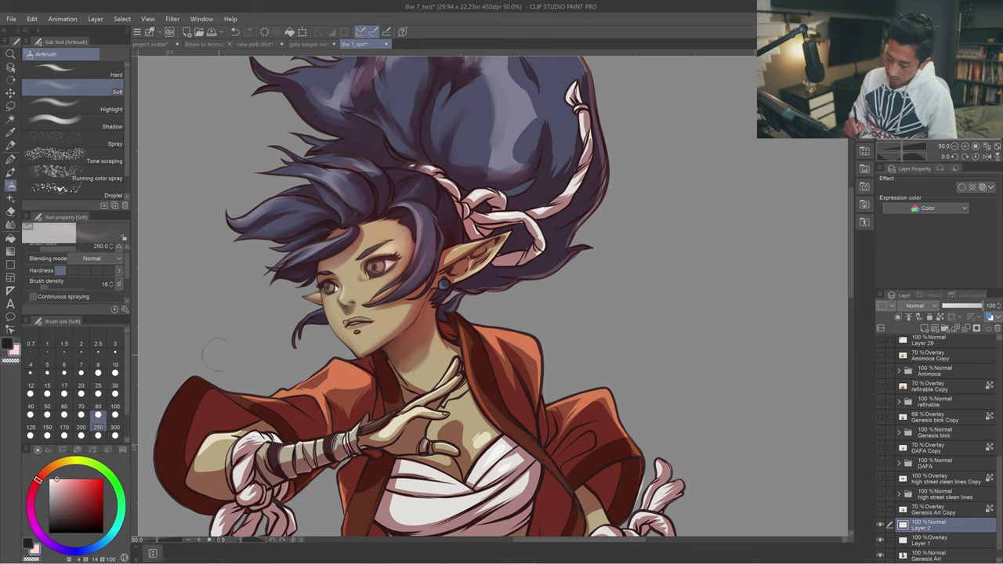
alt+click(326, 198)
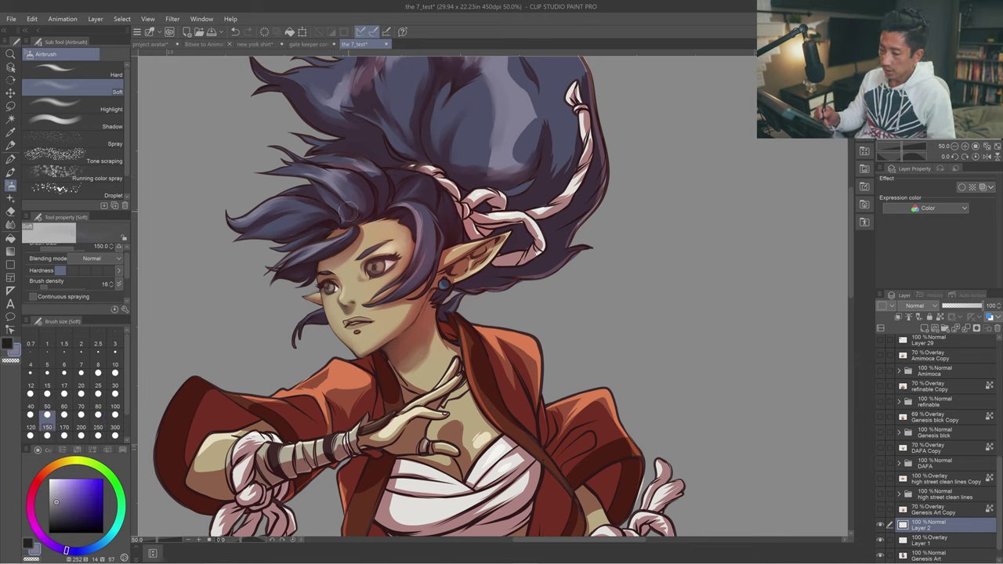
key(p)
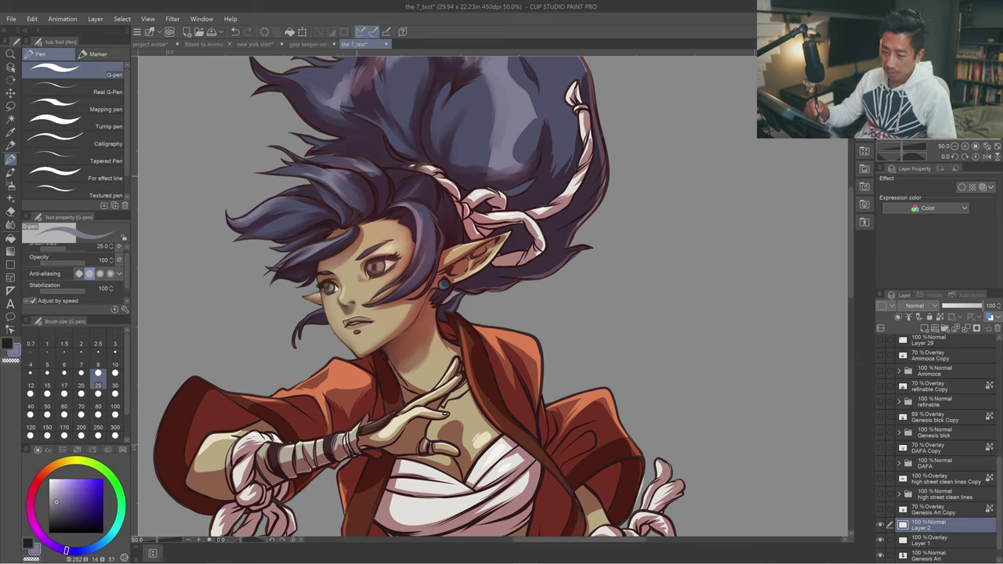
key(p)
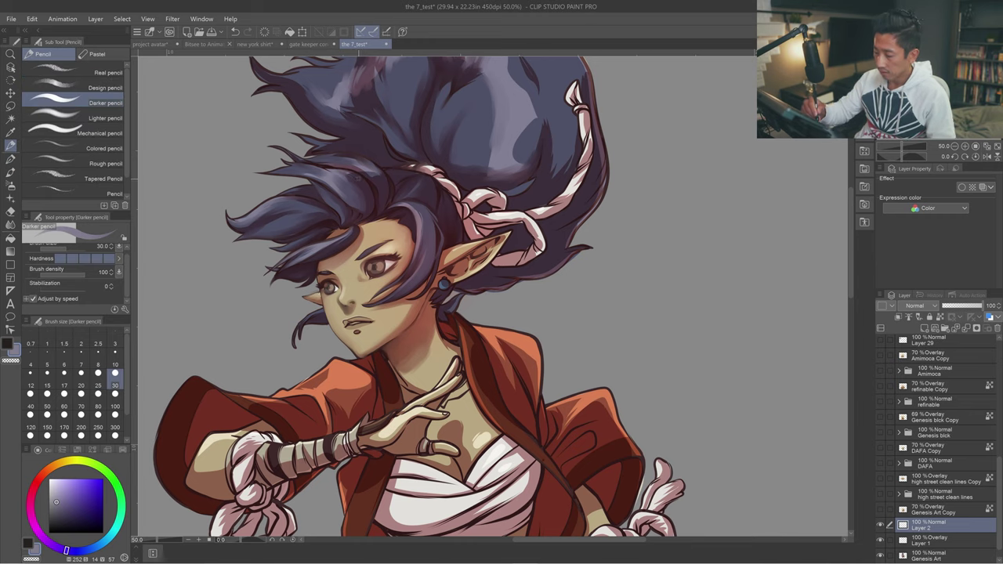
Paint light purple highlights on the front hair tufts with the Darker pencil at sizes 70 and 40.
key(bracketright)
key(bracketright)
key(bracketright)
key(bracketright)
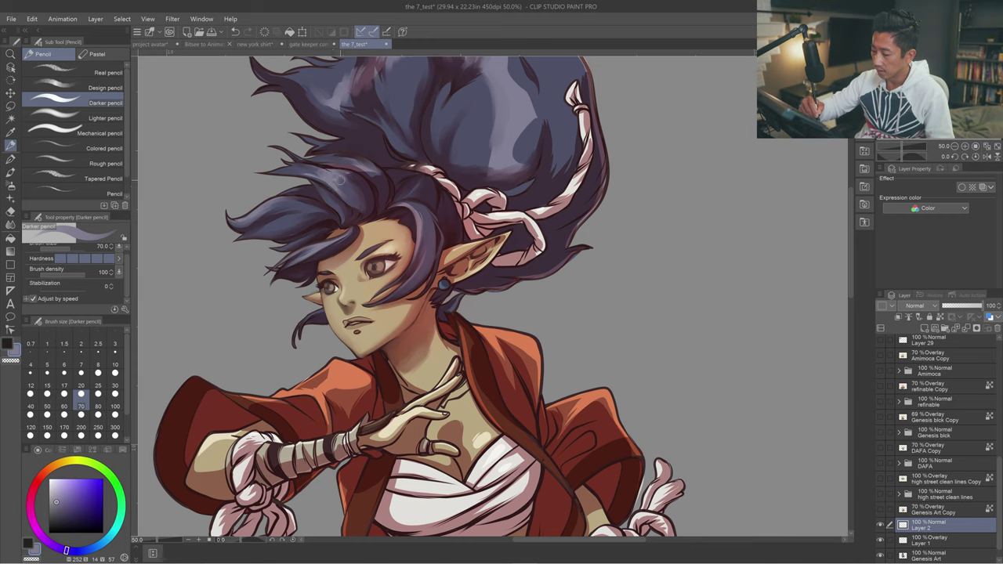
key(bracketleft)
key(bracketleft)
key(bracketleft)
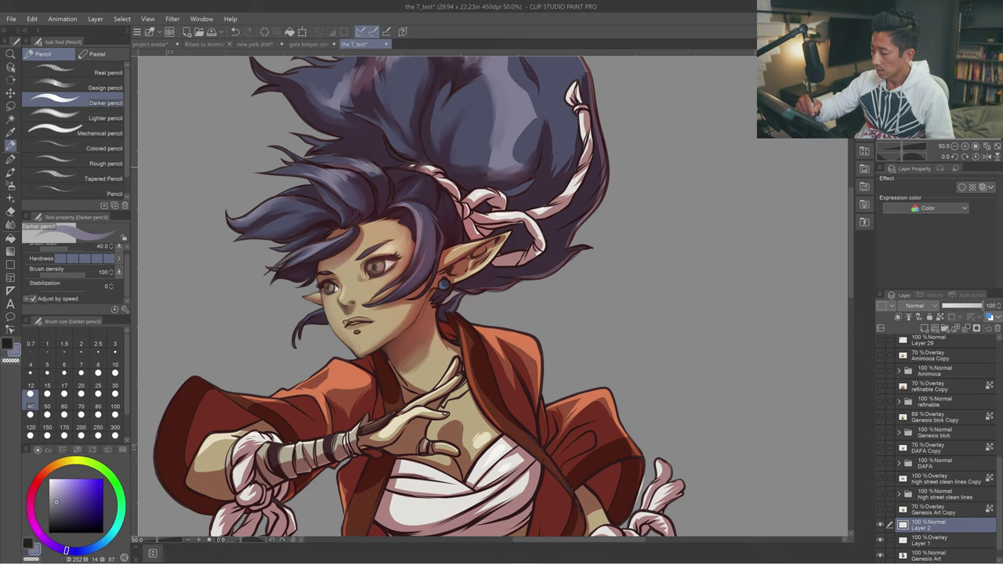
Work light strokes into the large upper hair mass with the Darker pencil at sizes 70 and 40, undoing the last one.
drag(423, 139, 385, 234)
key(bracketright)
key(bracketright)
key(bracketright)
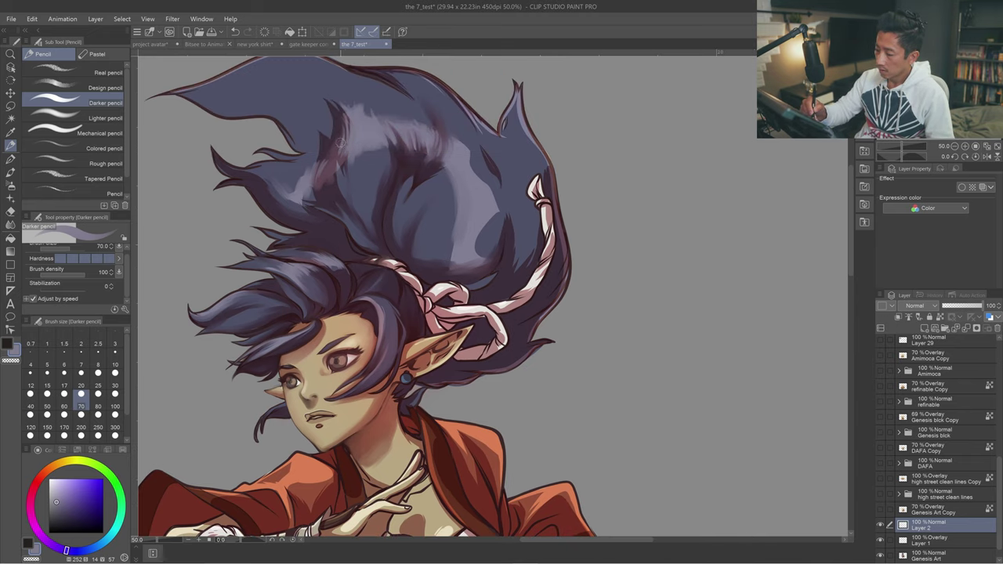
key(bracketleft)
key(bracketleft)
key(bracketleft)
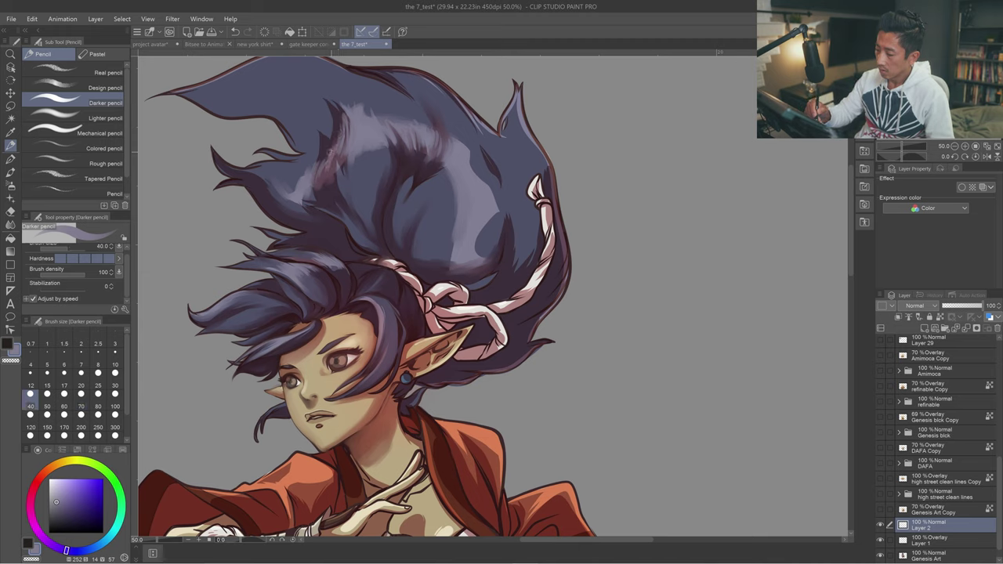
drag(320, 176, 337, 144)
key(ctrl+z)
Paint a broad light purple highlight band across the crown of the large hair mass with the Darker pencil.
key(bracketright)
key(bracketright)
key(bracketright)
key(bracketright)
mouse_move(346, 138)
mouse_down()
mouse_move(300, 202)
mouse_move(341, 149)
mouse_move(306, 180)
mouse_move(312, 168)
mouse_move(436, 150)
mouse_up()
key(bracketright)
key(bracketright)
key(bracketright)
key(bracketleft)
key(bracketleft)
key(bracketleft)
key(bracketleft)
key(bracketleft)
key(bracketleft)
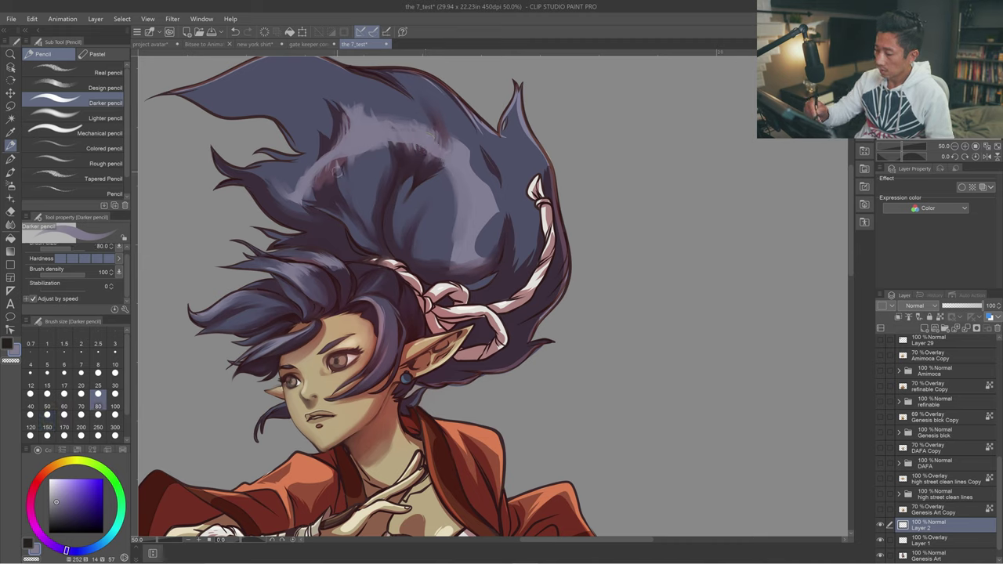
Refine the hair mass with light purple Darker pencil strokes at sizes 30 and 40 and undo the last stroke.
key(bracketleft)
key(bracketleft)
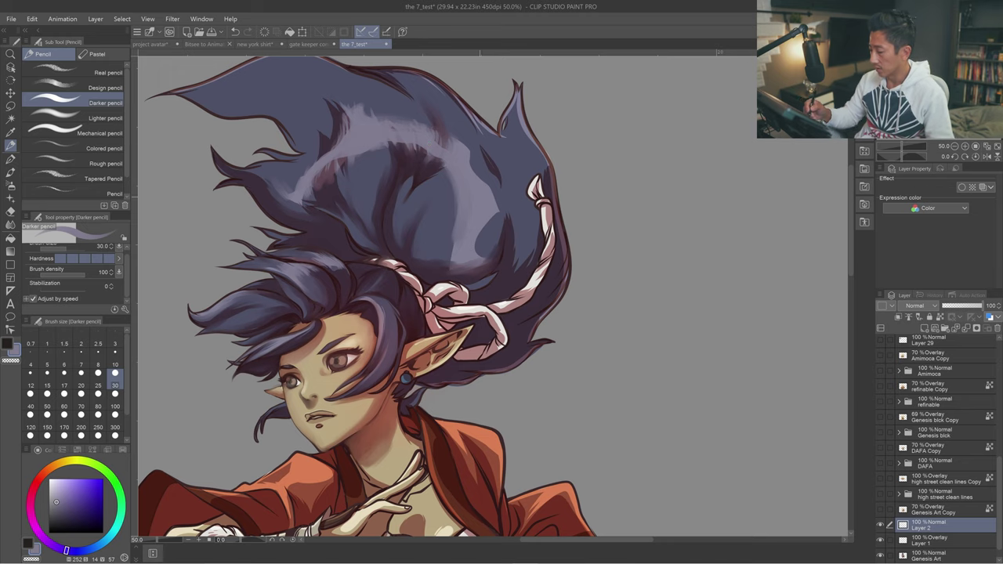
drag(439, 260, 421, 262)
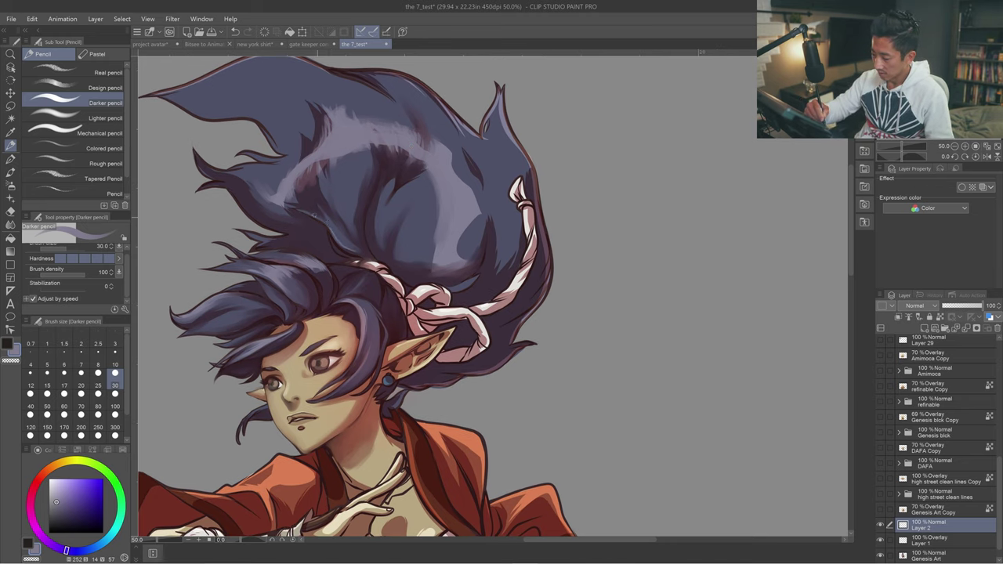
drag(341, 239, 373, 198)
key(bracketright)
key(bracketright)
key(bracketright)
key(bracketright)
key(bracketright)
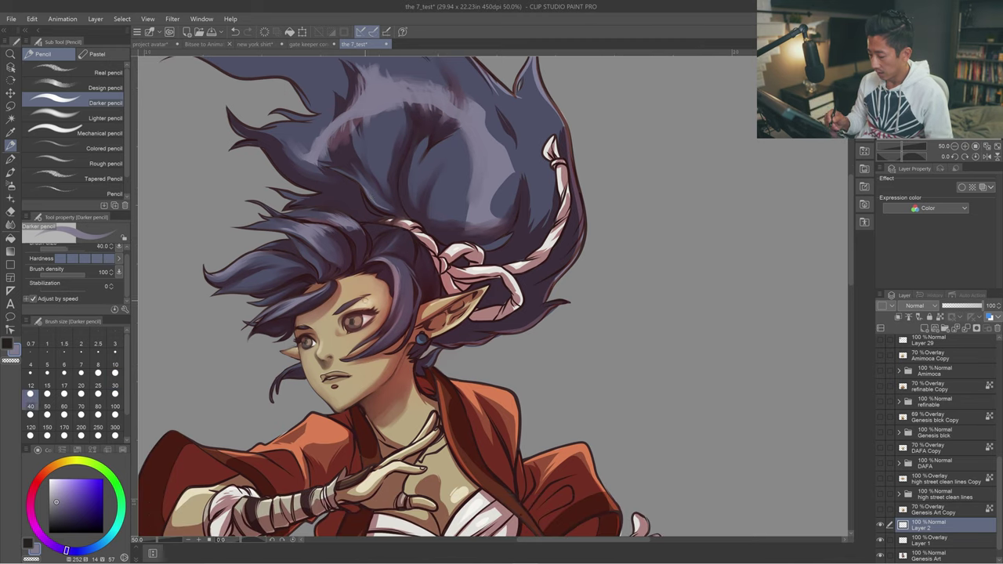
key(ctrl+z)
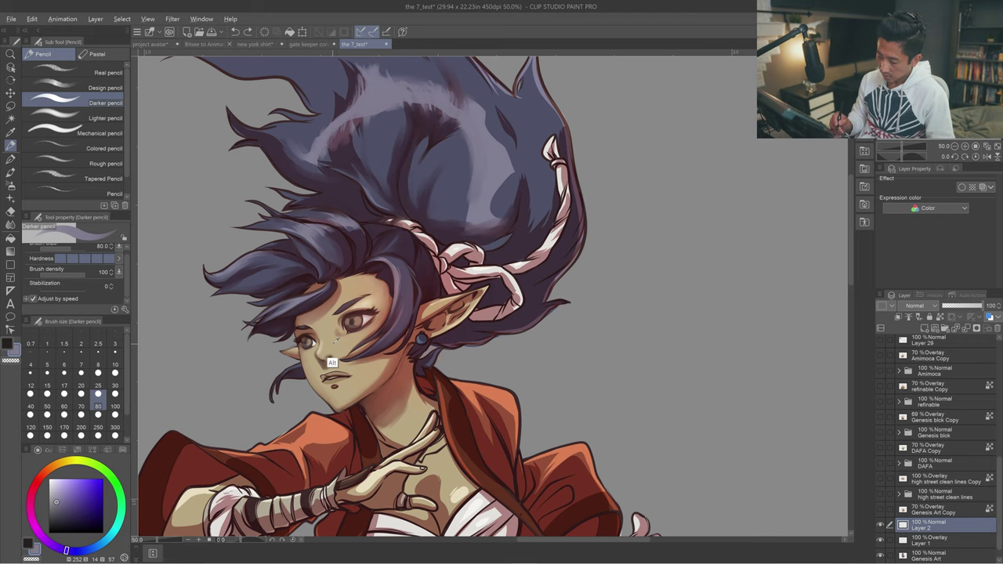
Sample the skin tone, lighten it to pale cream, and try Darker pencil highlights around the eye at size 80, undoing misplaced strokes.
alt+click(332, 345)
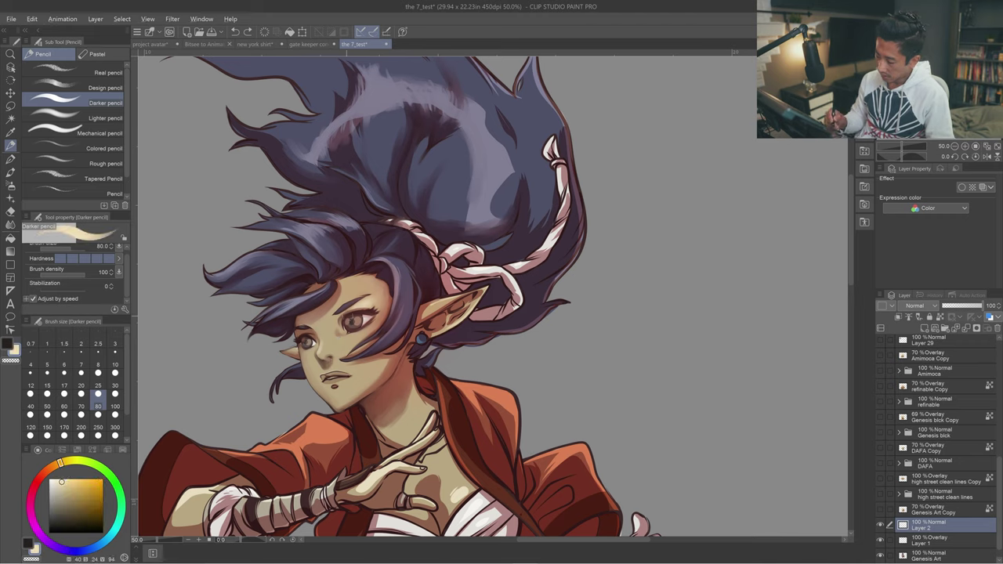
click(336, 326)
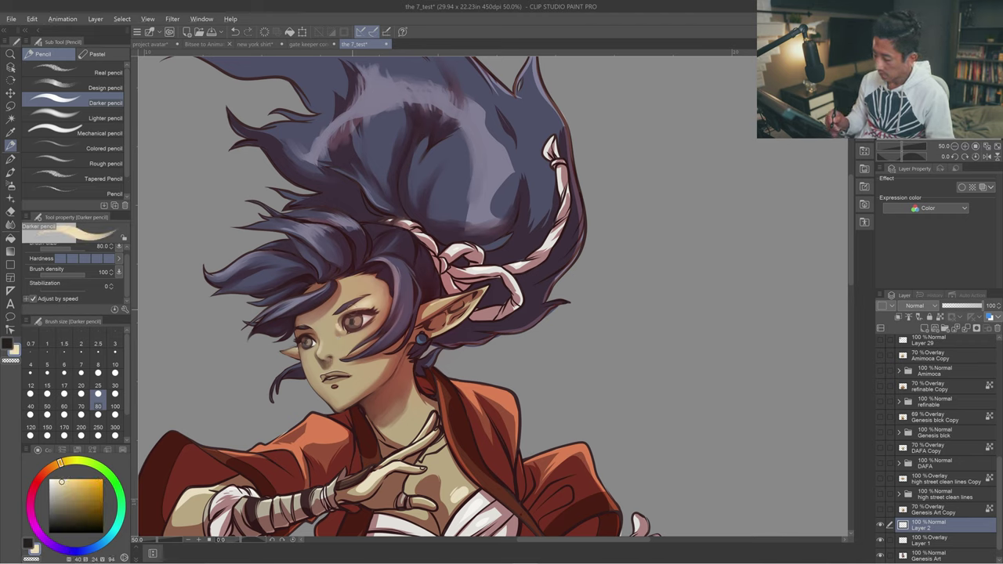
drag(368, 302, 360, 307)
click(57, 479)
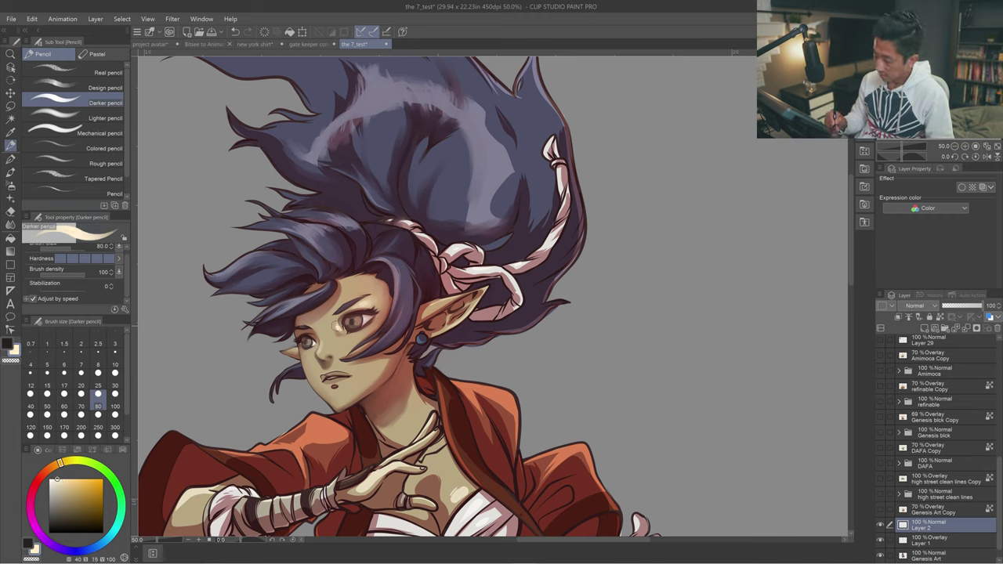
key(ctrl+z)
mouse_move(333, 314)
mouse_down()
mouse_move(339, 324)
mouse_move(352, 312)
mouse_up()
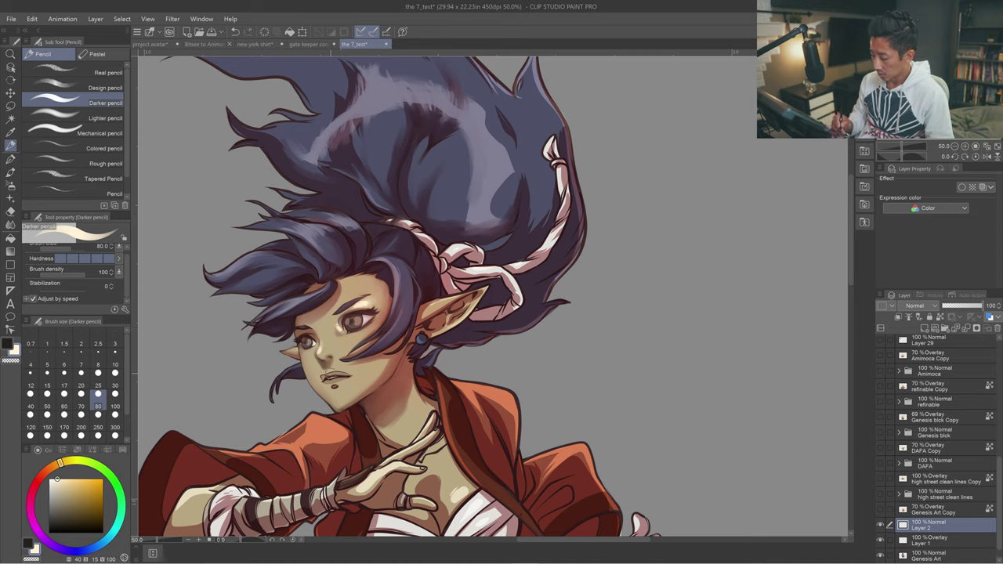
key(ctrl+z)
Add pale cream highlights to the lips at size 80 and the forehead at size 40 with the Darker pencil.
drag(333, 373, 345, 373)
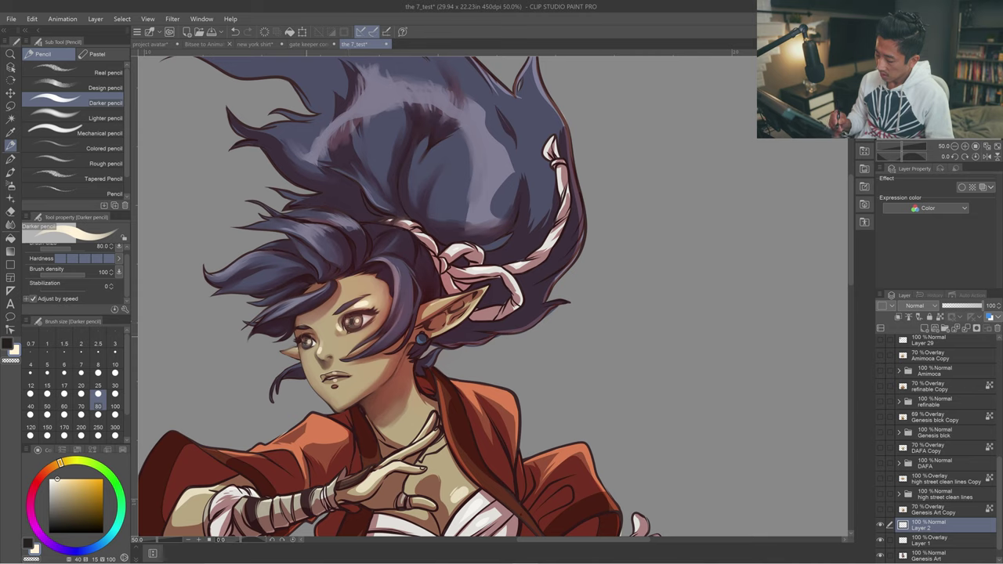
key(bracketleft)
key(bracketleft)
key(bracketleft)
key(bracketleft)
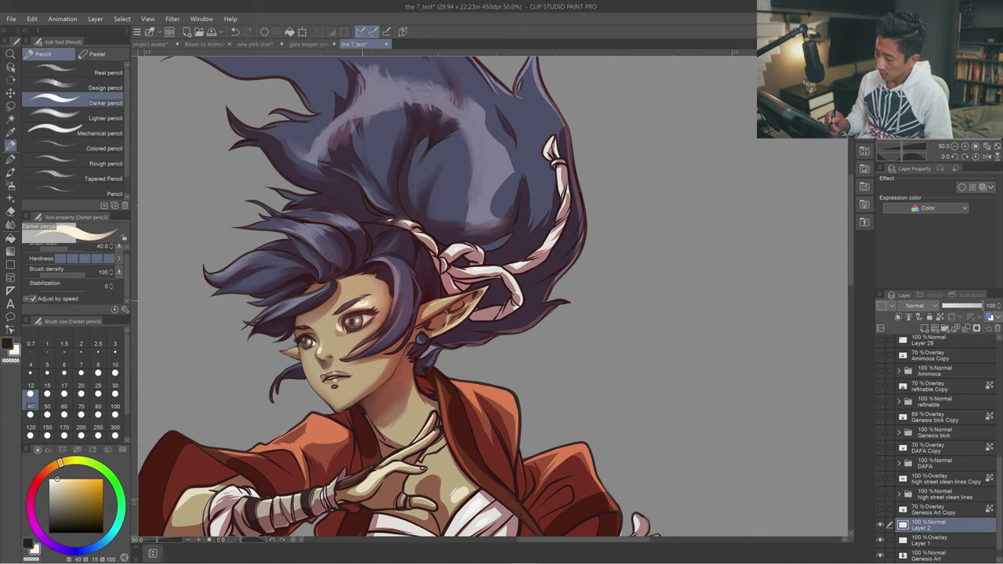
Try a fine cream highlight near the outer corner of the eye with the Darker pencil at size 20 and undo it.
key(bracketleft)
key(bracketleft)
key(bracketleft)
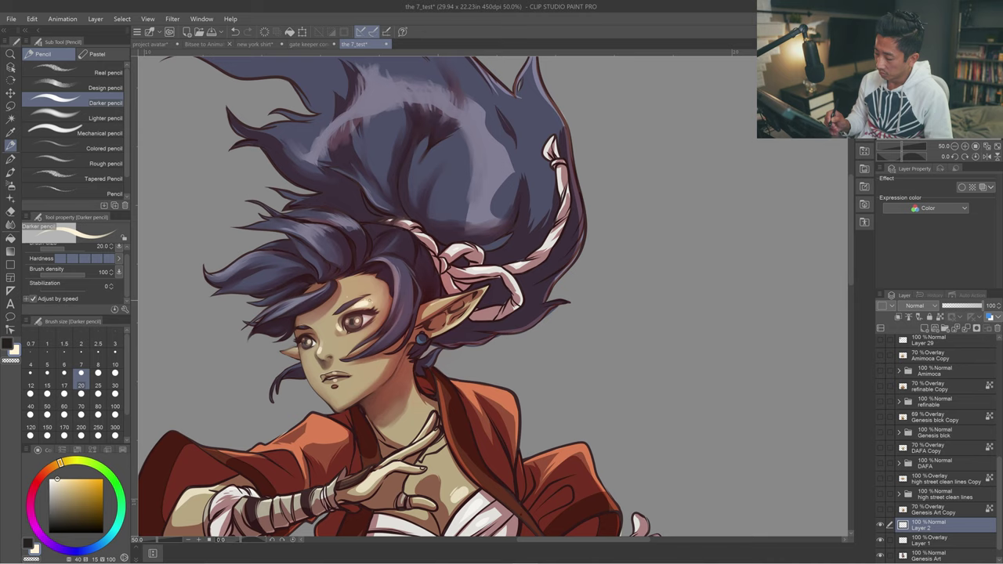
key(ctrl+z)
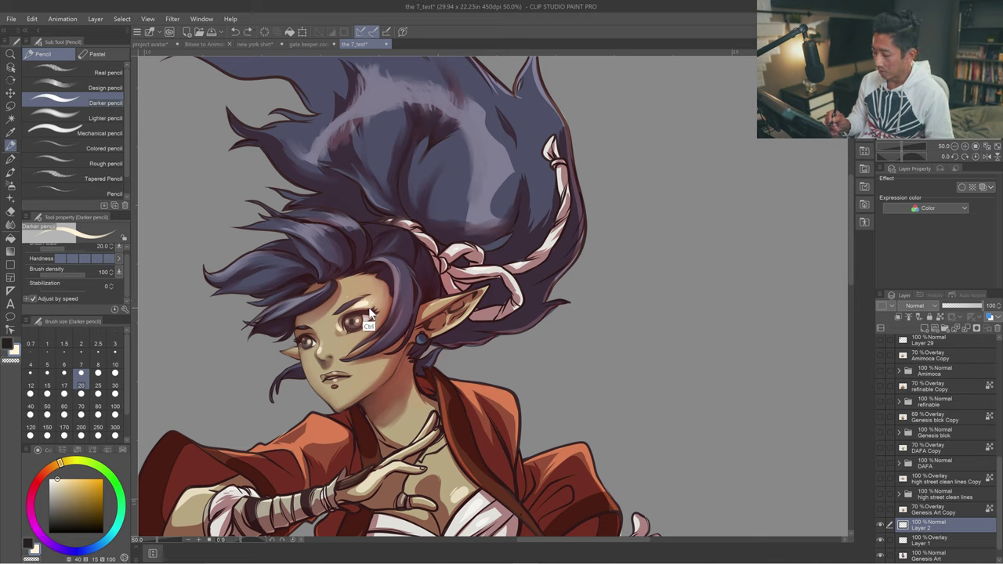
Switch to the Transparent watercolor brush, set its size to 25, and undo the test stroke beside the eye.
scroll(126, 170, down, 1)
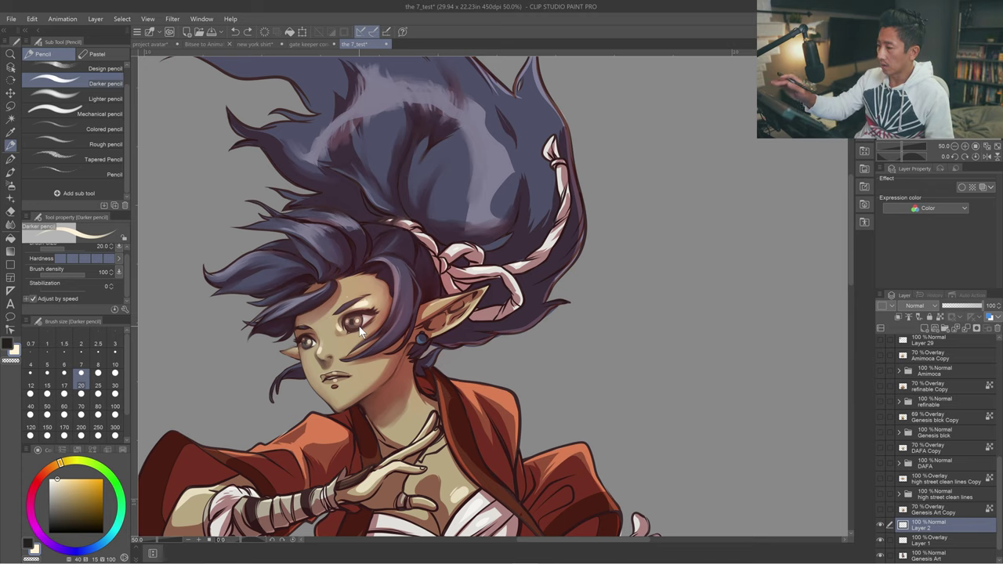
scroll(362, 332, up, 3)
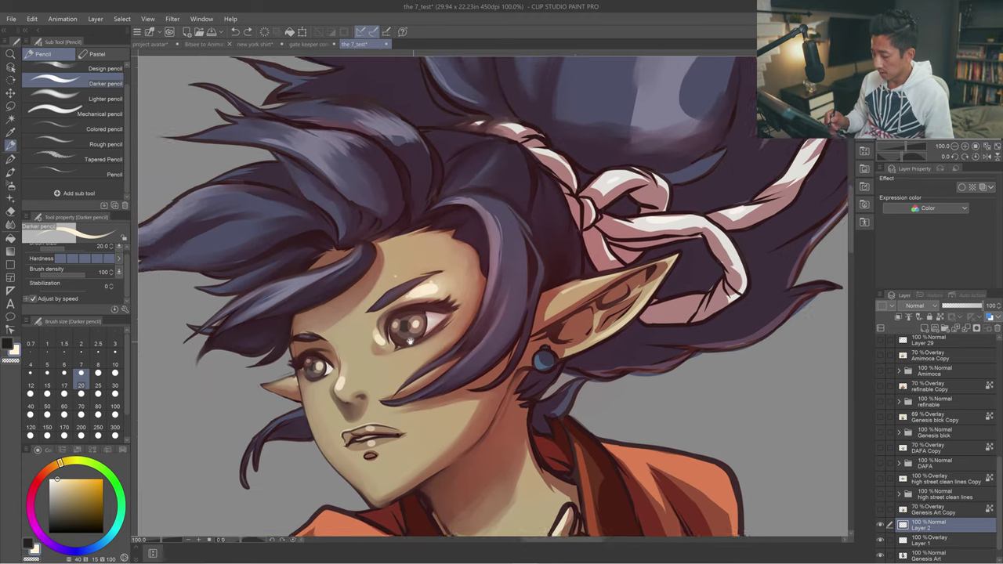
drag(409, 340, 371, 306)
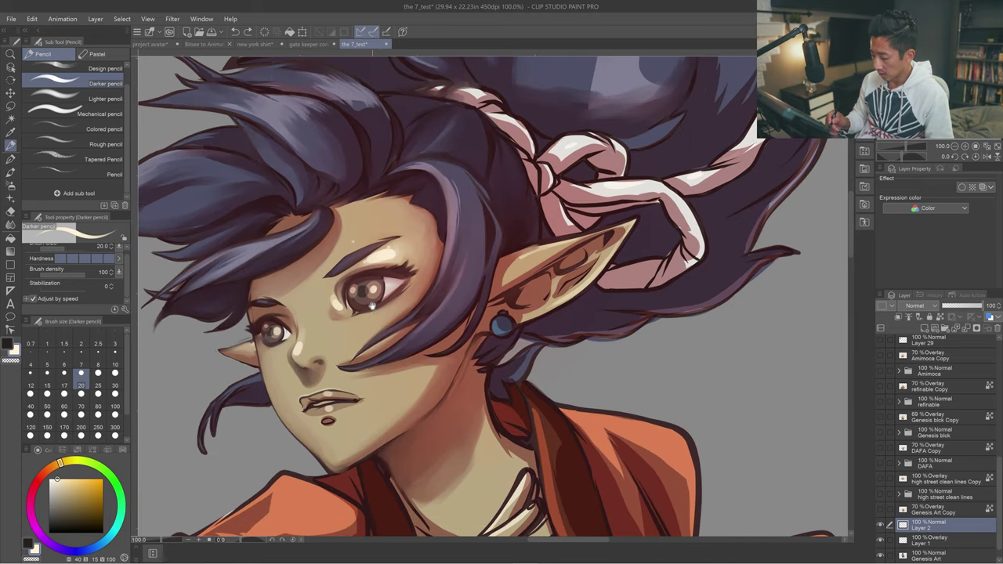
key(b)
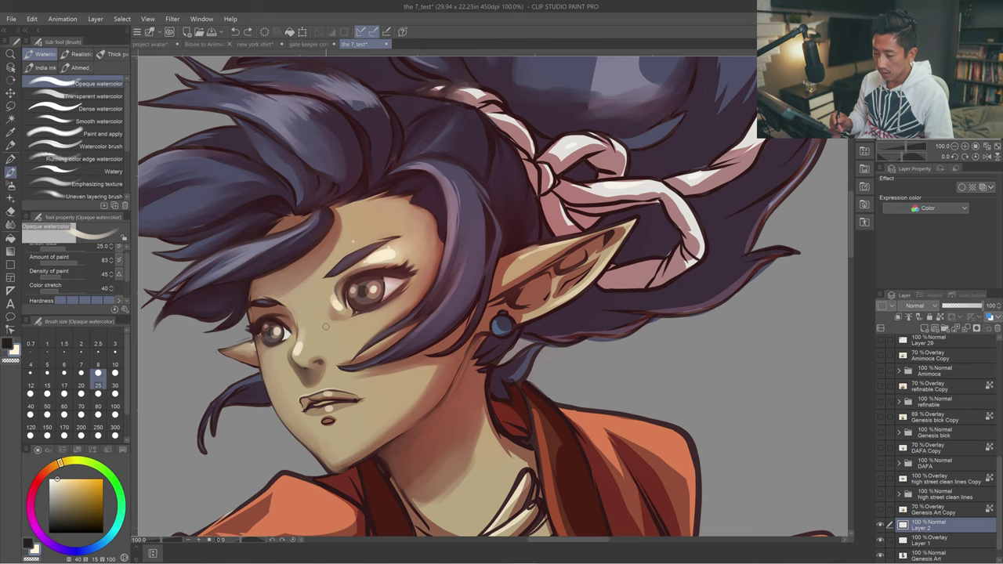
click(93, 96)
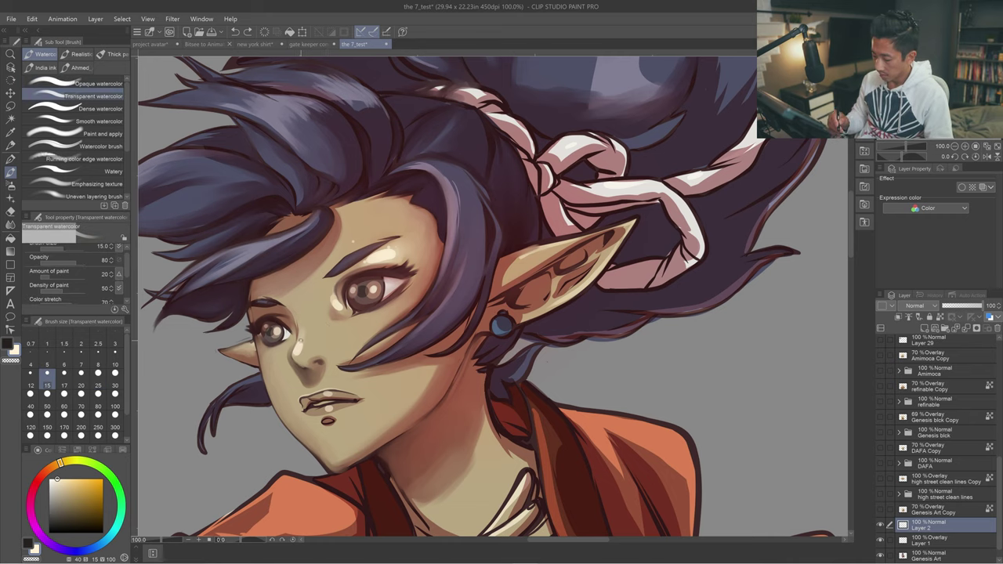
key(])
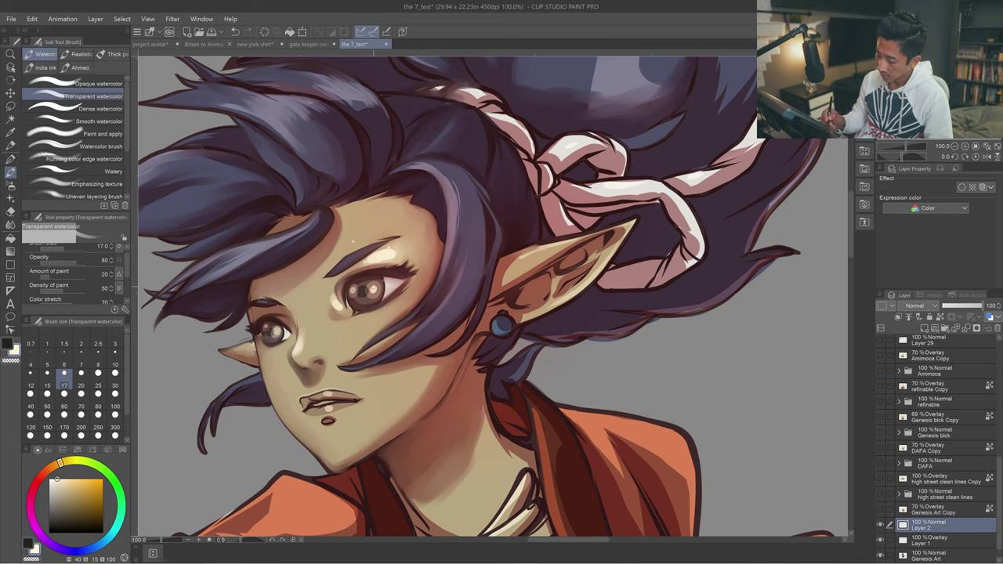
click(98, 375)
key(])
key(])
key(])
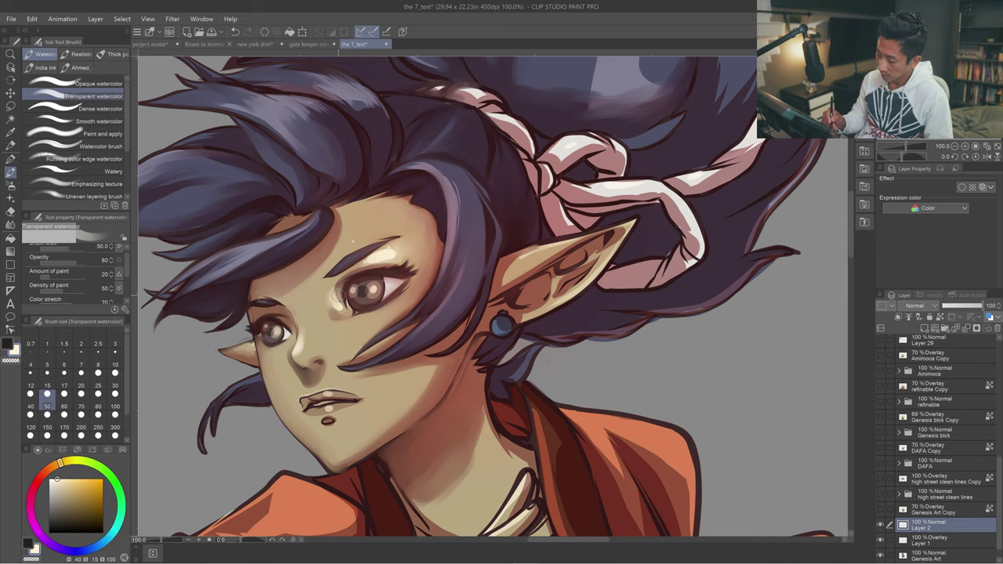
key(bracketleft)
key(bracketleft)
key(bracketleft)
key(ctrl+z)
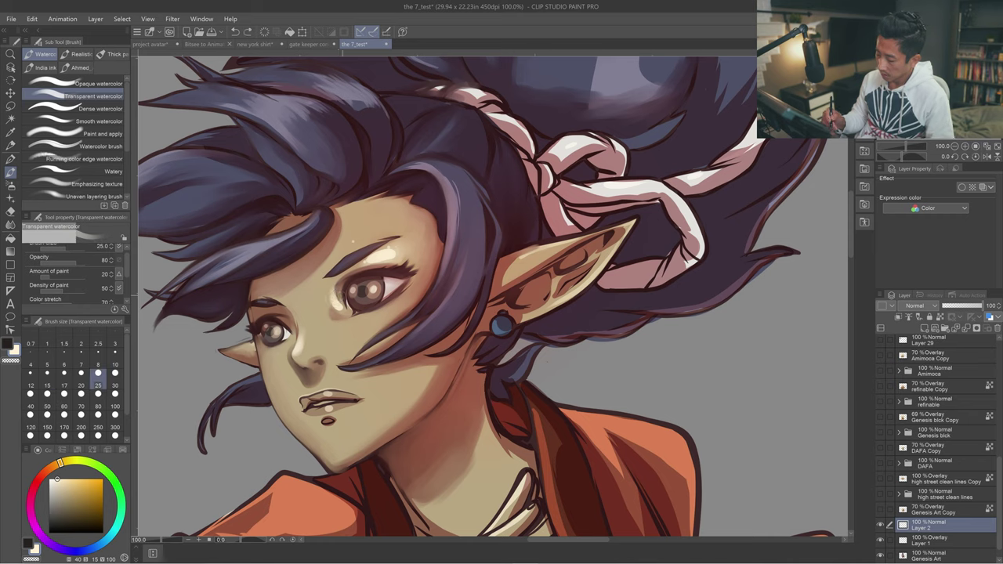
Soften the edges of the cream highlights under the eye and below the brow with Transparent watercolor at size 25.
click(338, 300)
drag(336, 306, 342, 298)
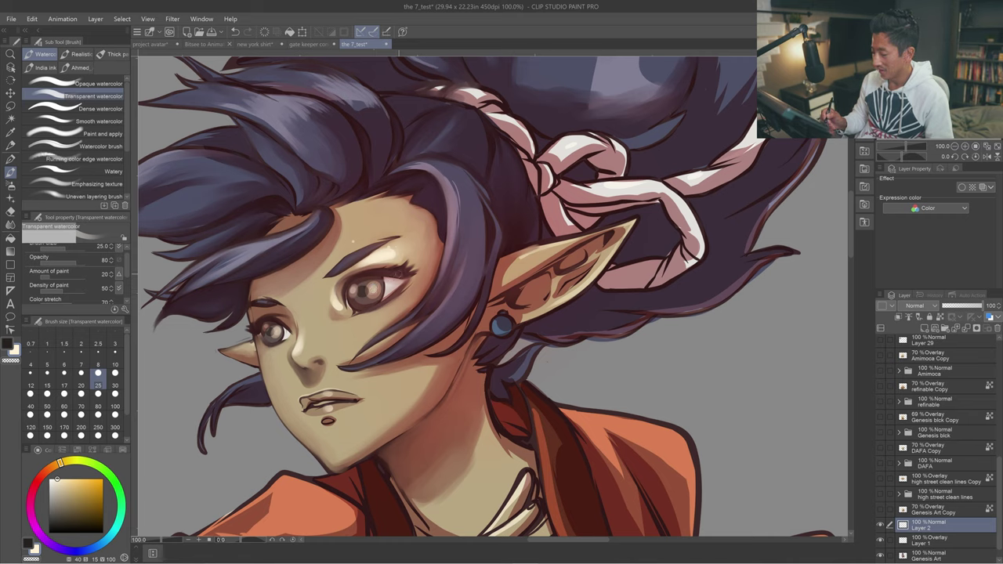
drag(386, 249, 398, 243)
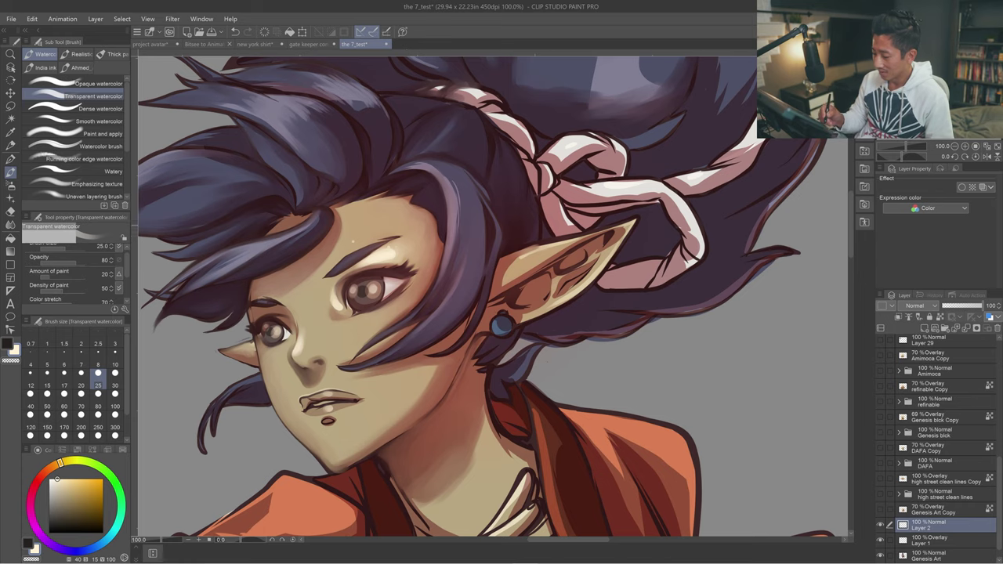
drag(318, 234, 371, 246)
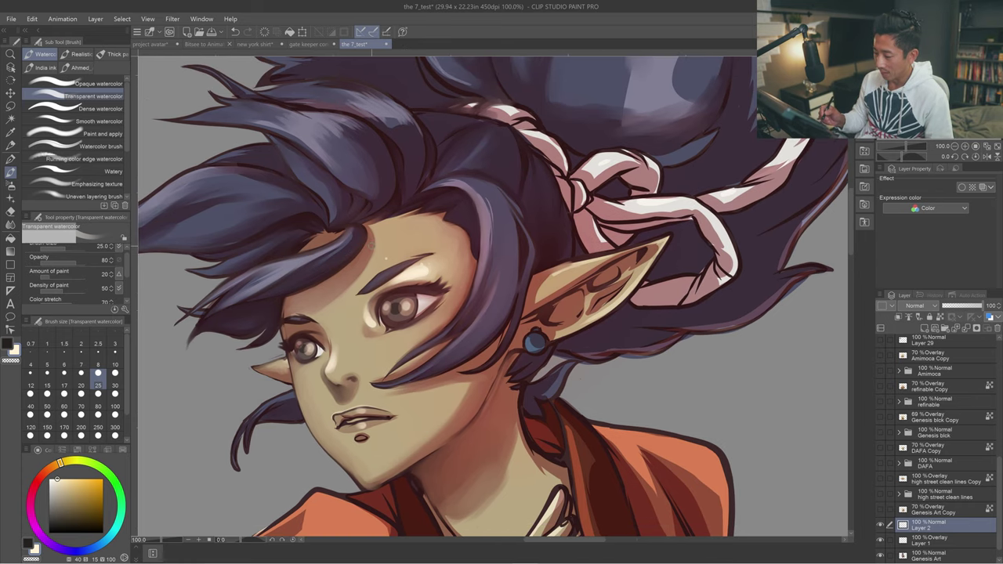
drag(441, 310, 408, 289)
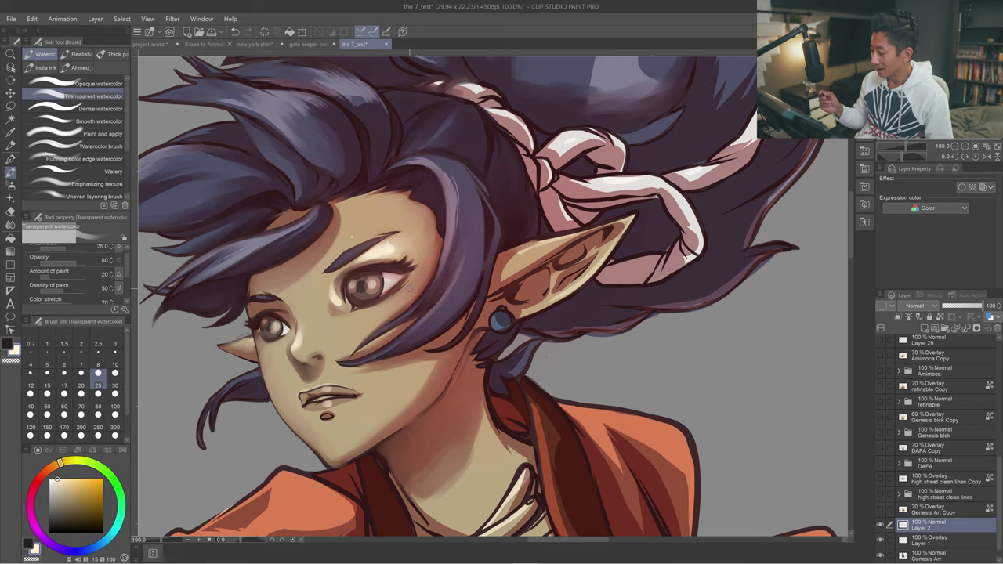
drag(435, 301, 432, 305)
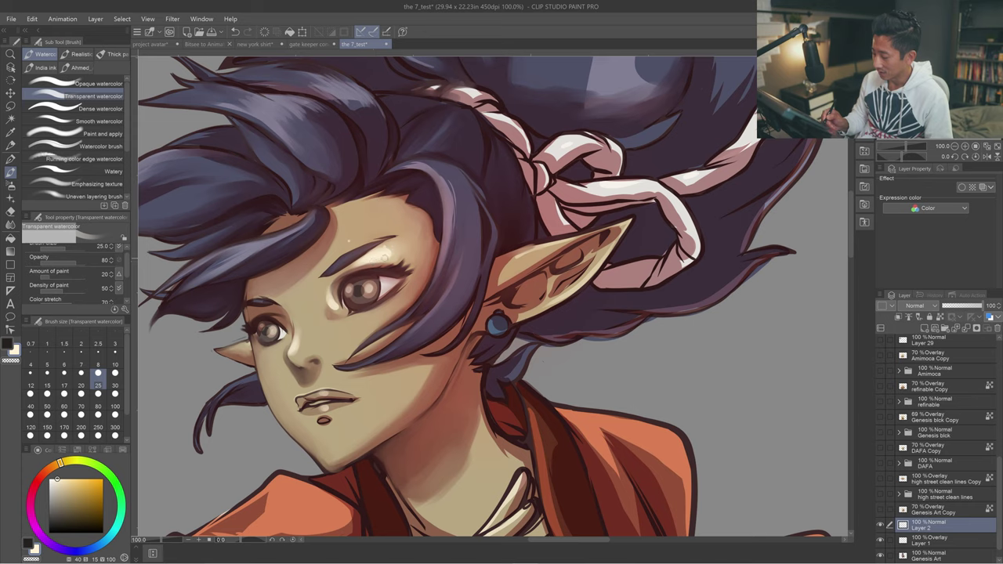
scroll(401, 256, down, 3)
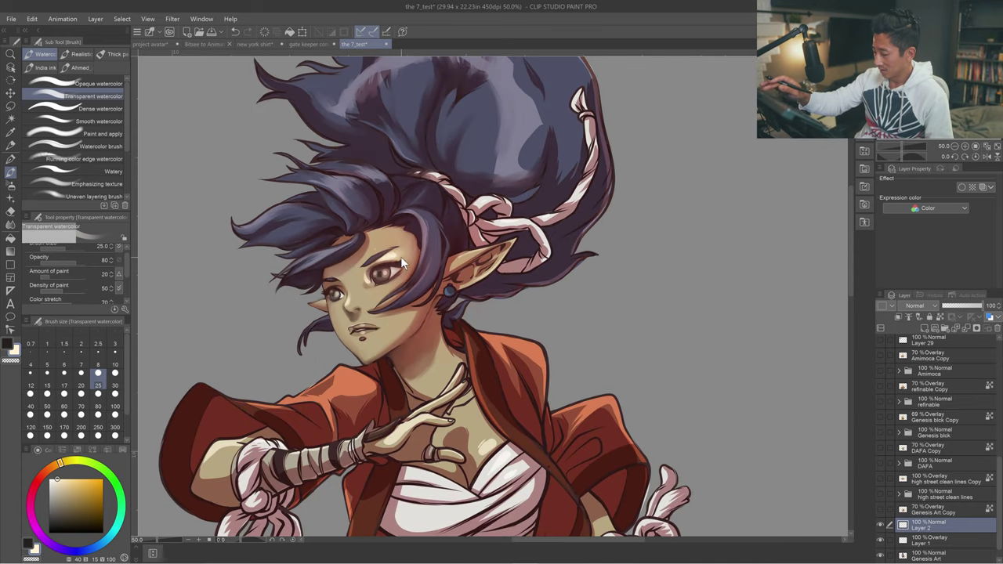
scroll(400, 257, down, 1)
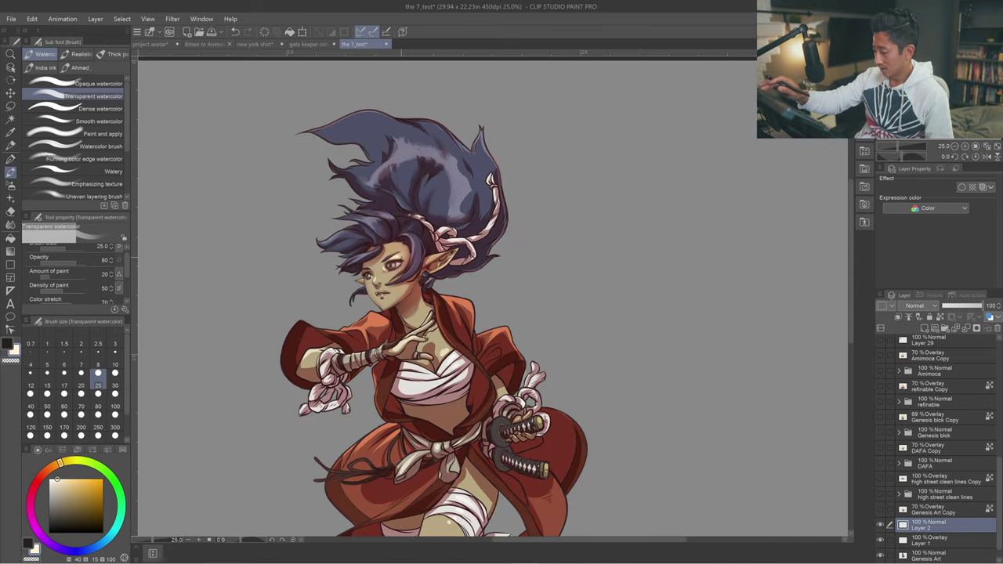
mouse_move(484, 317)
mouse_down()
mouse_move(403, 340)
mouse_move(400, 332)
mouse_up()
Open the original artwork file "the 7" from the Concepts folder.
key(ctrl+o)
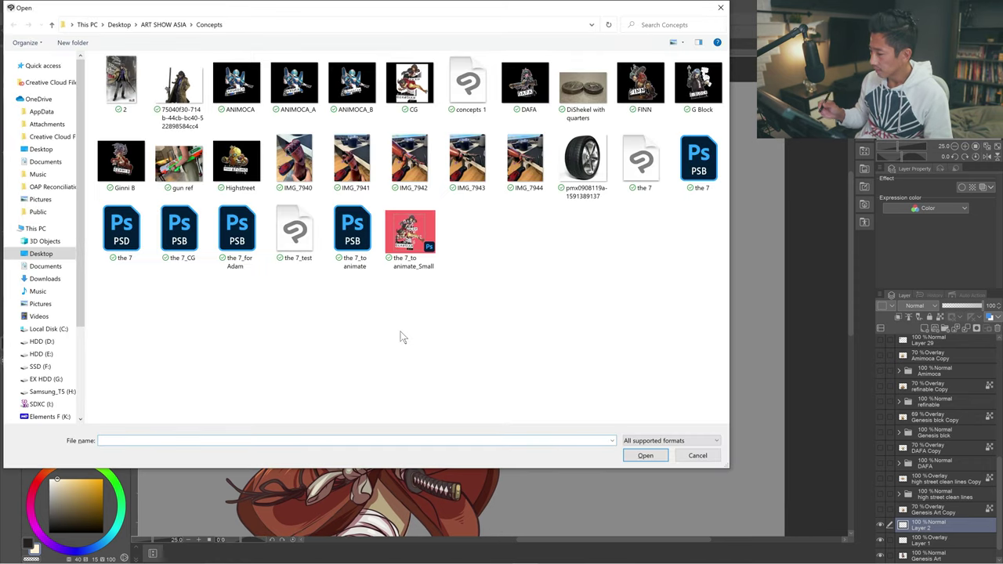
click(641, 160)
click(651, 458)
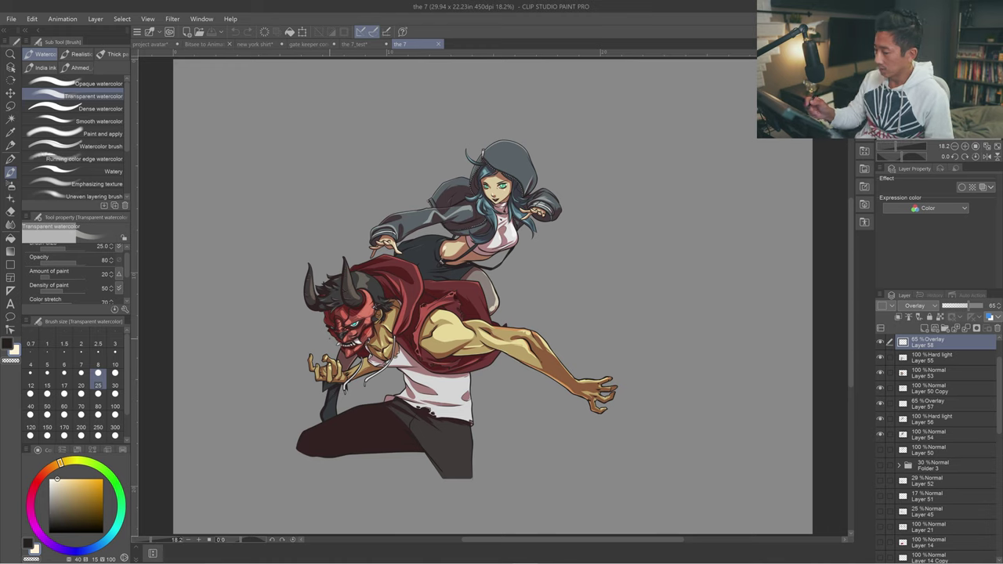
Hide all the visible character layers in the original document.
drag(880, 345, 882, 442)
drag(999, 398, 992, 489)
click(881, 374)
click(907, 387)
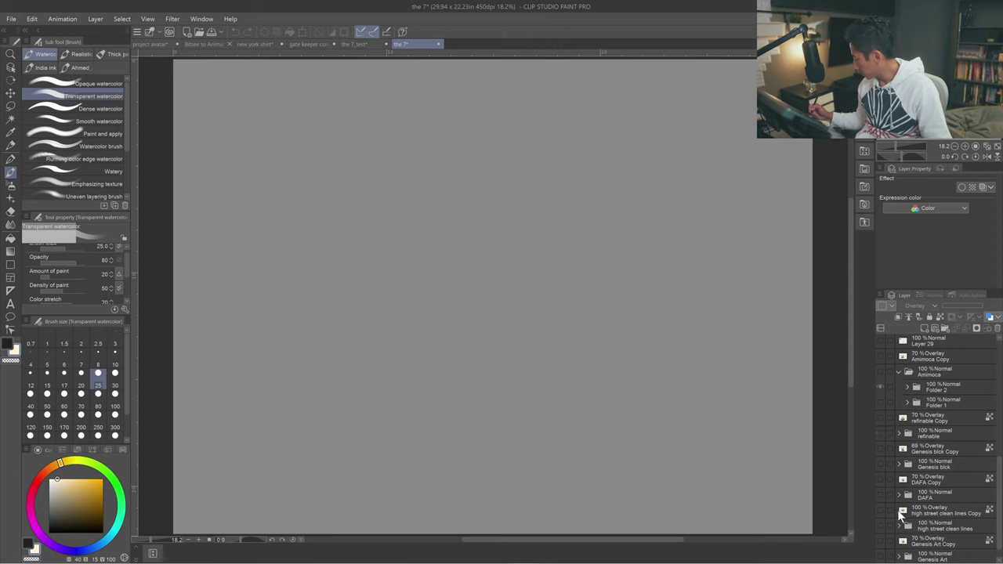
Check the DAFA and high street clean lines folders, hide them again, and show the Genesis Art folder.
click(881, 495)
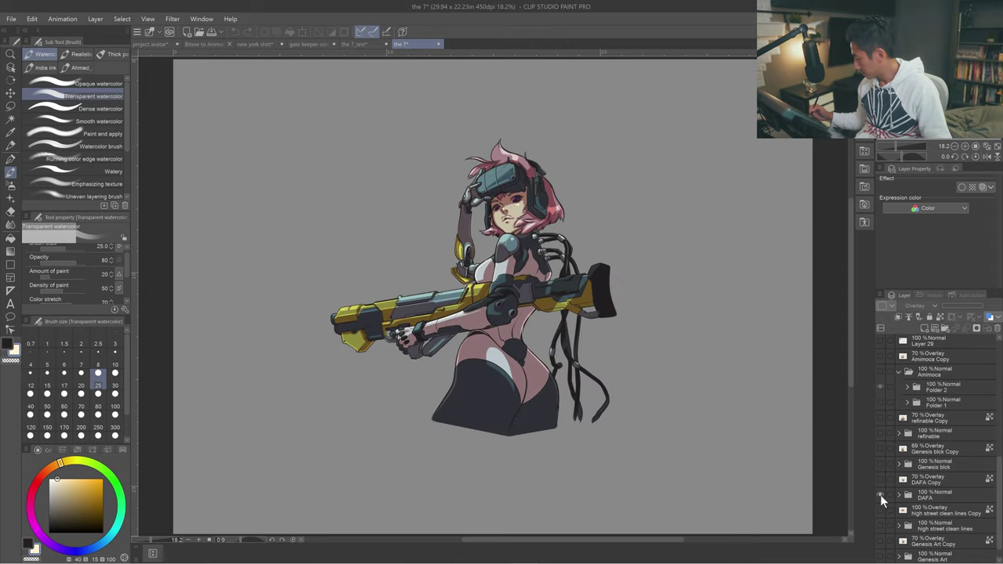
click(881, 495)
drag(999, 486, 999, 504)
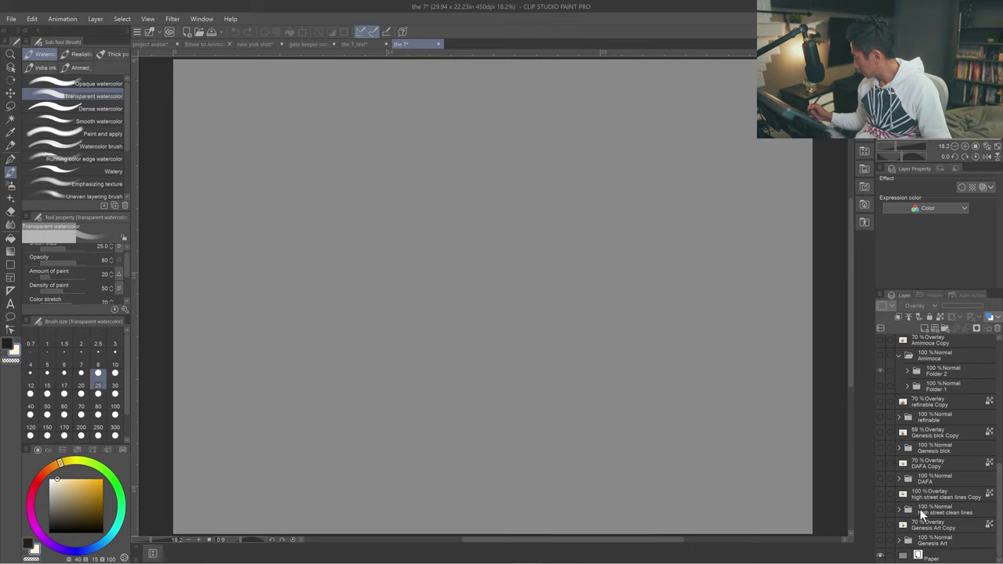
click(881, 510)
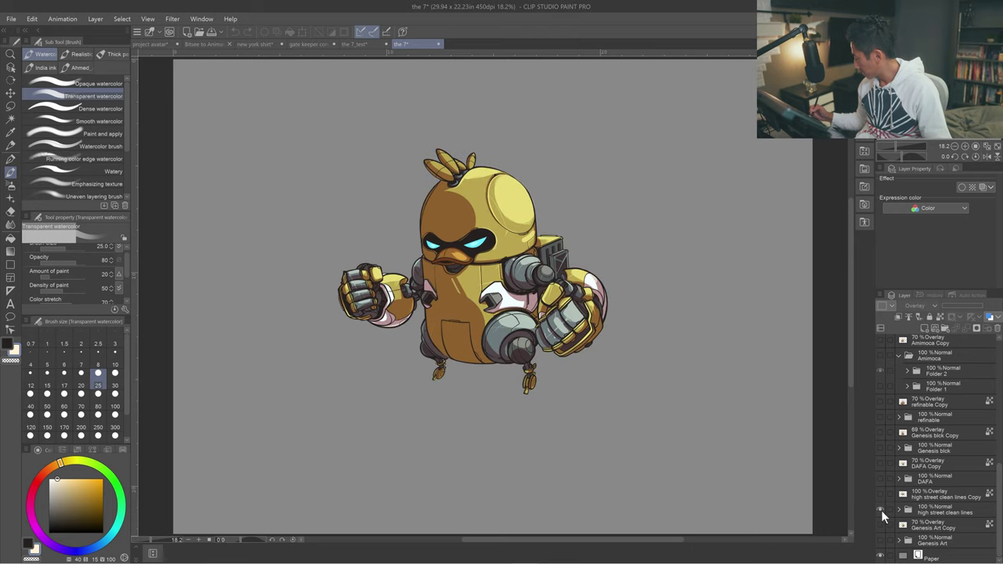
click(881, 510)
click(881, 542)
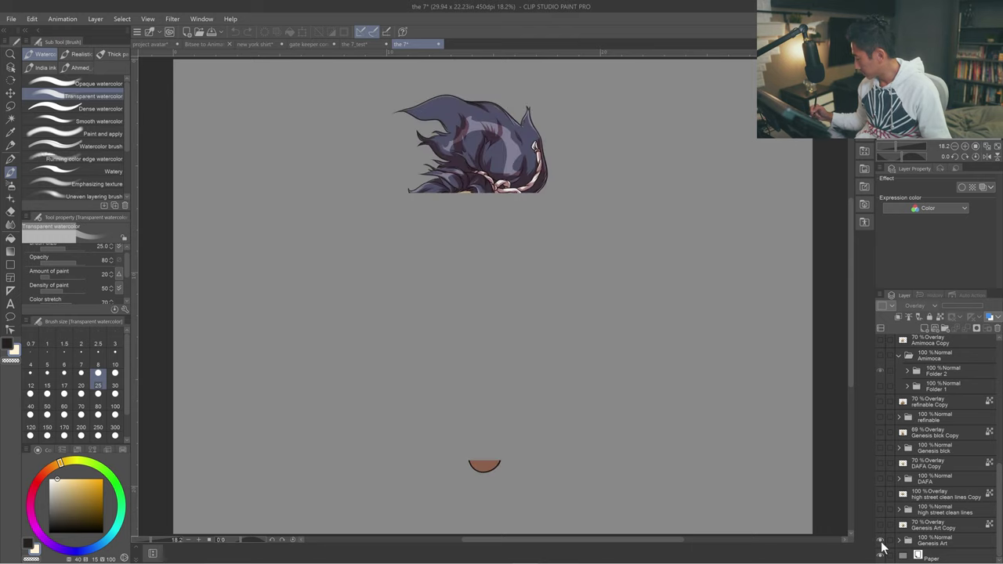
key(ctrl+plus)
key(ctrl+plus)
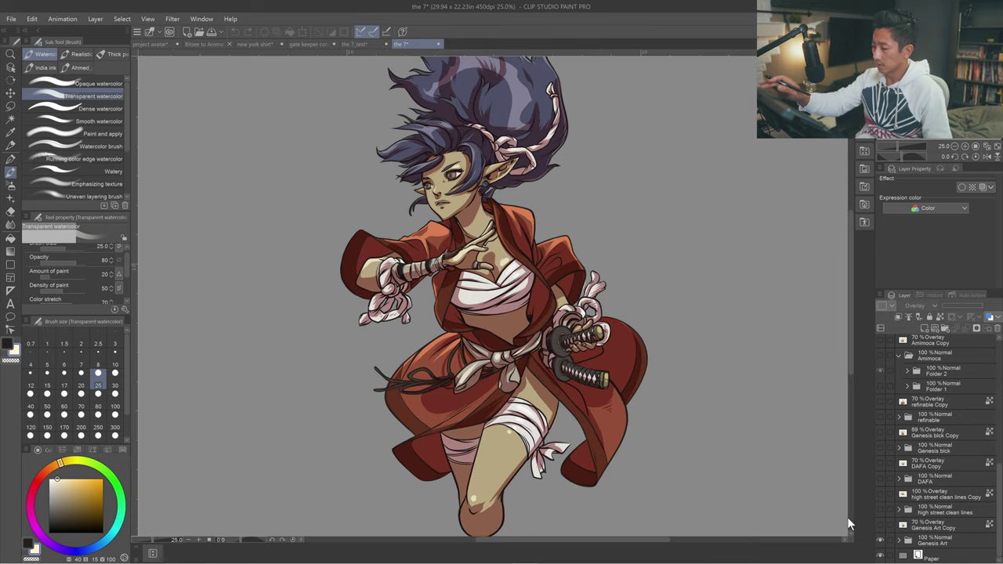
drag(469, 139, 455, 328)
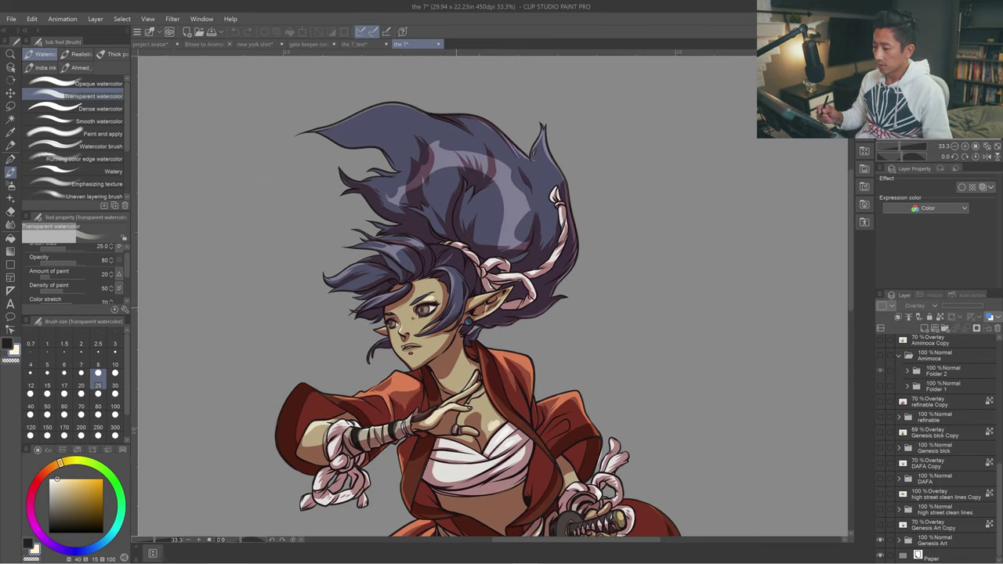
Compare the painted and original documents, and merge the original's Genesis Art folder into a single layer.
click(359, 44)
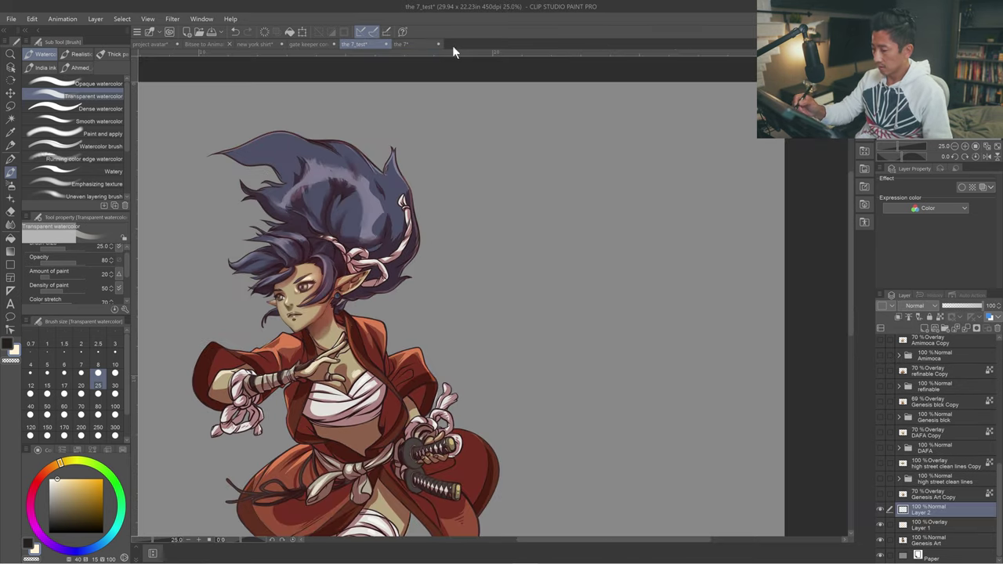
click(430, 45)
drag(1001, 443, 1002, 530)
click(940, 547)
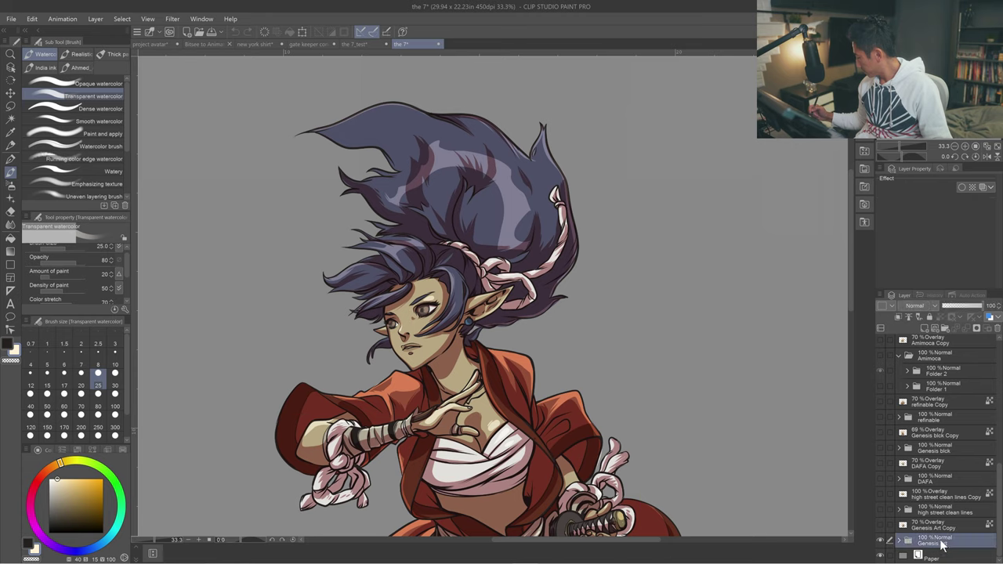
right_click(941, 544)
click(941, 508)
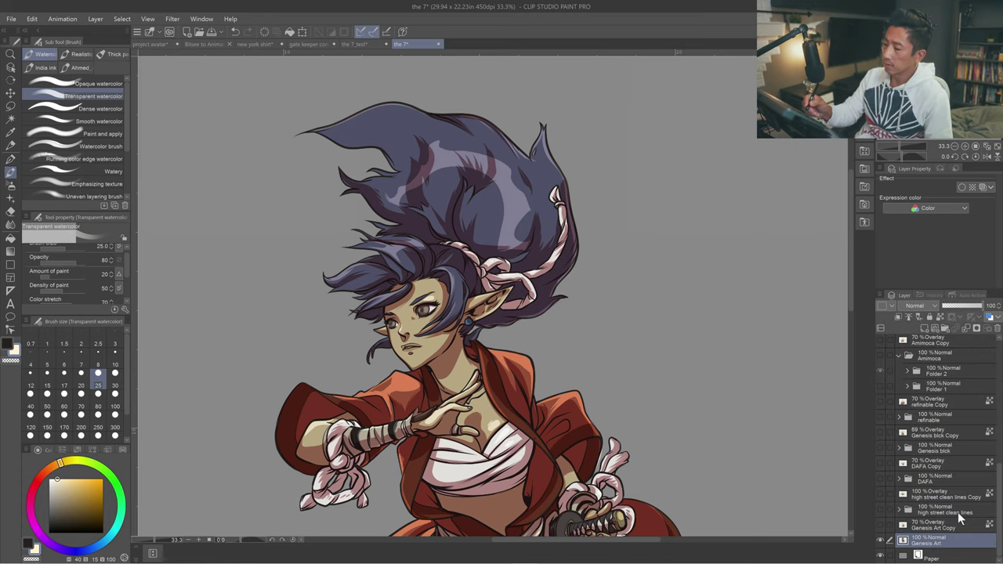
Paste the merged Genesis Art layer into the 7_test document and move the copy beside the painted figure.
click(374, 44)
key(ctrl+v)
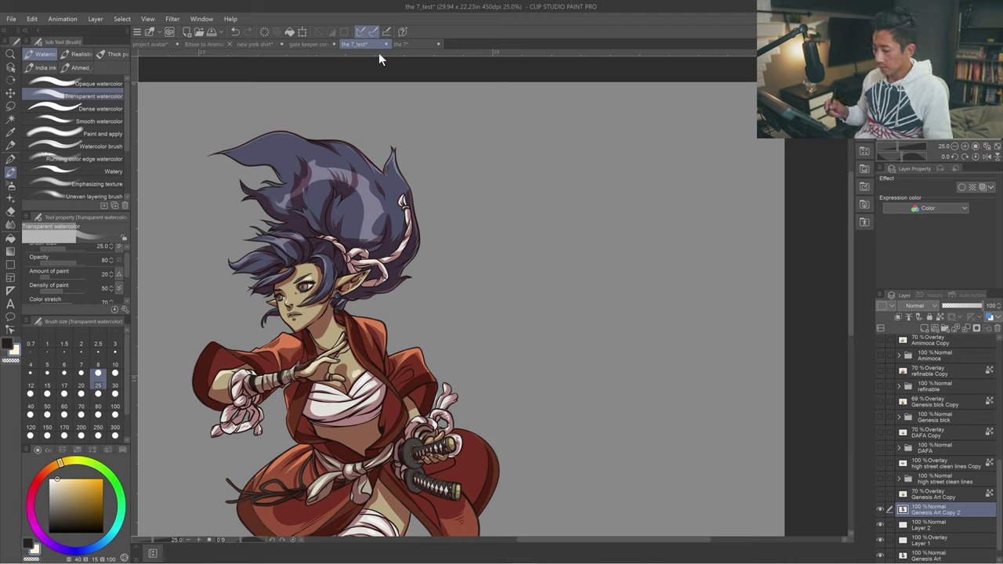
key(k)
drag(345, 333, 519, 332)
drag(506, 367, 475, 375)
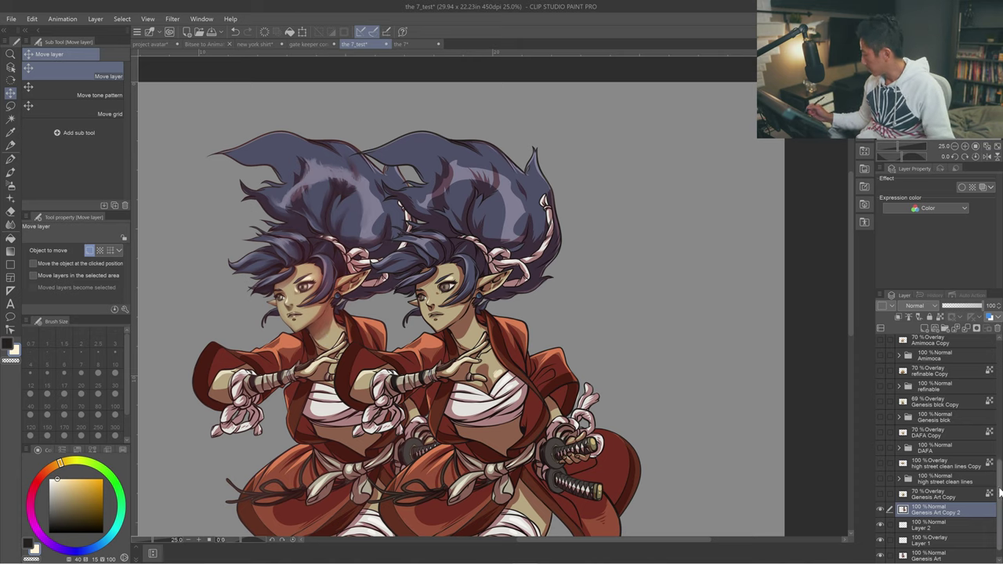
Select the Genesis Art layer under the painted layers, toggling its visibility off and on to identify it.
scroll(1001, 502, down, 1)
click(940, 543)
click(881, 541)
click(880, 541)
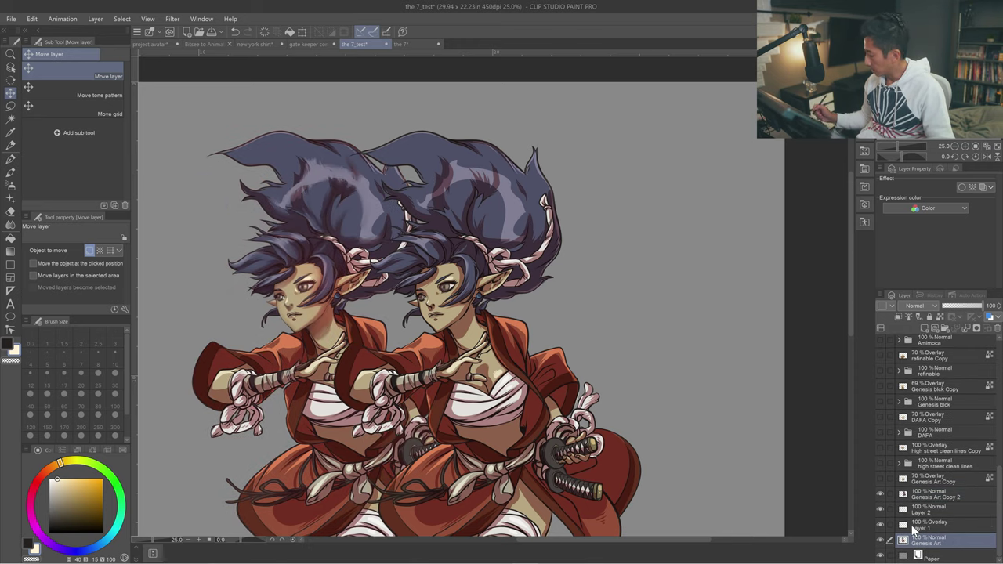
key(ctrl+plus)
drag(247, 302, 517, 311)
Paint light skin highlights on the forehead and cheek of the painted face using the Darker pencil at size 150.
key(p)
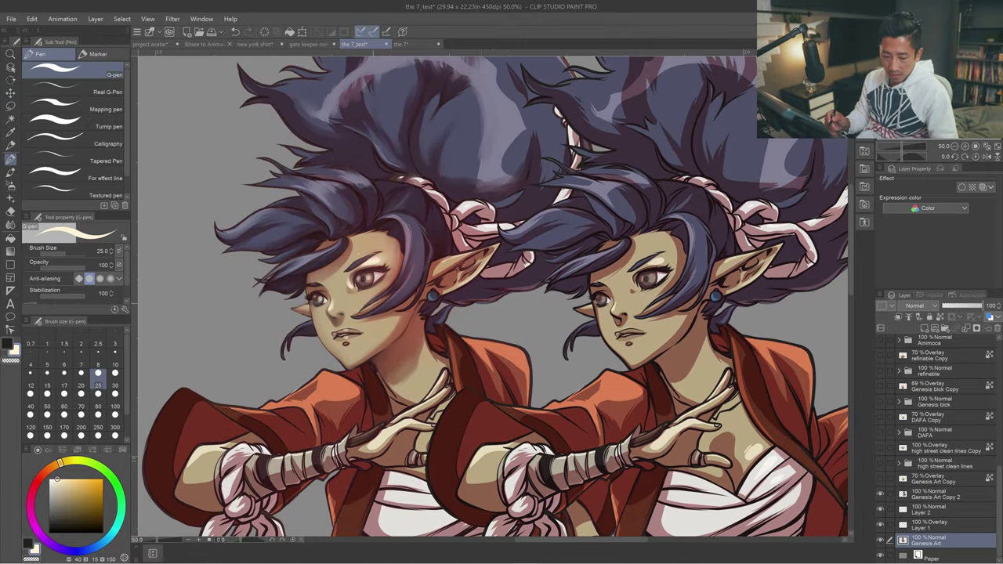
key(alt)
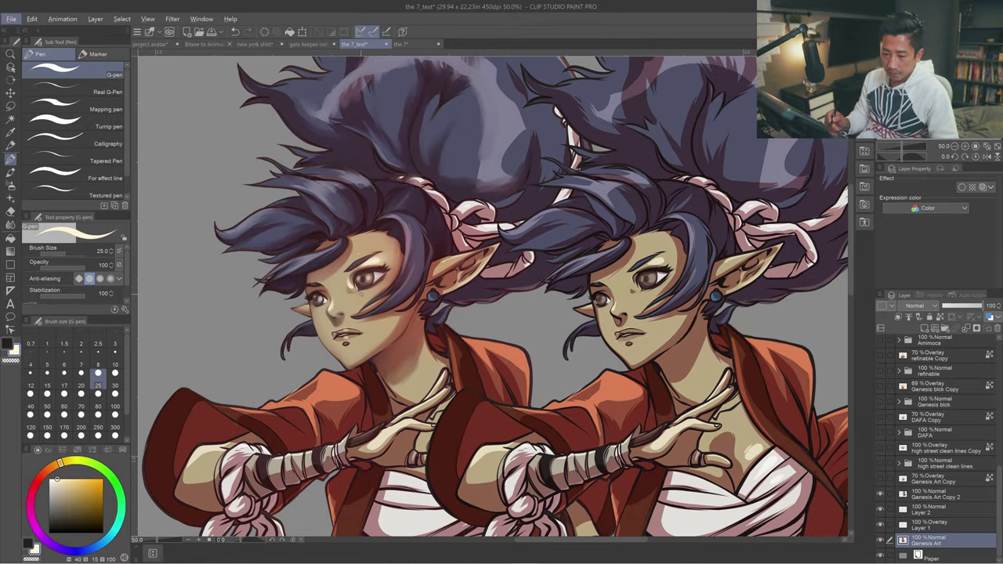
key(w)
key(p)
key(w)
key(p)
key(p)
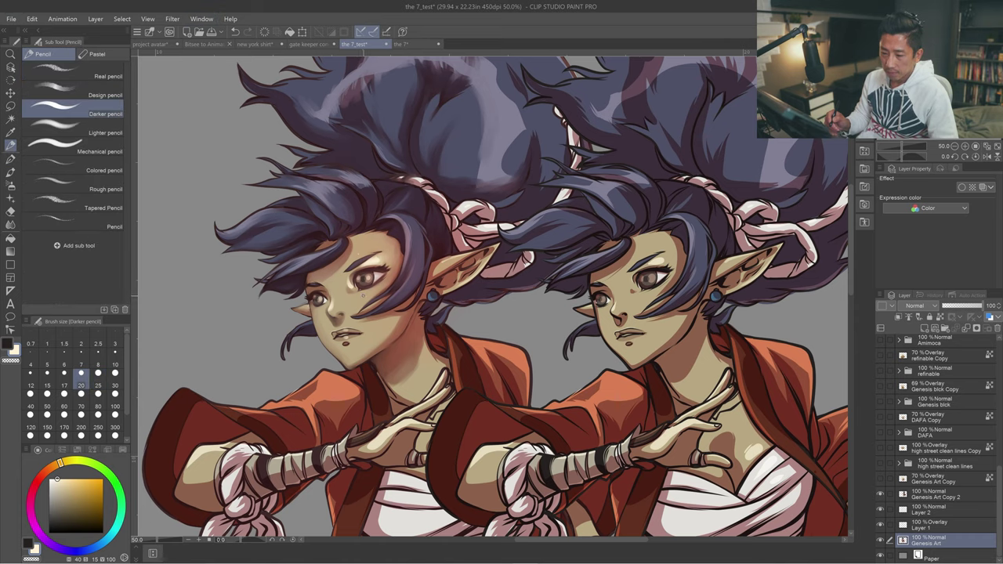
alt+click(351, 305)
key(])
key(])
key(])
key(])
key(])
key(])
key(])
key(])
key(])
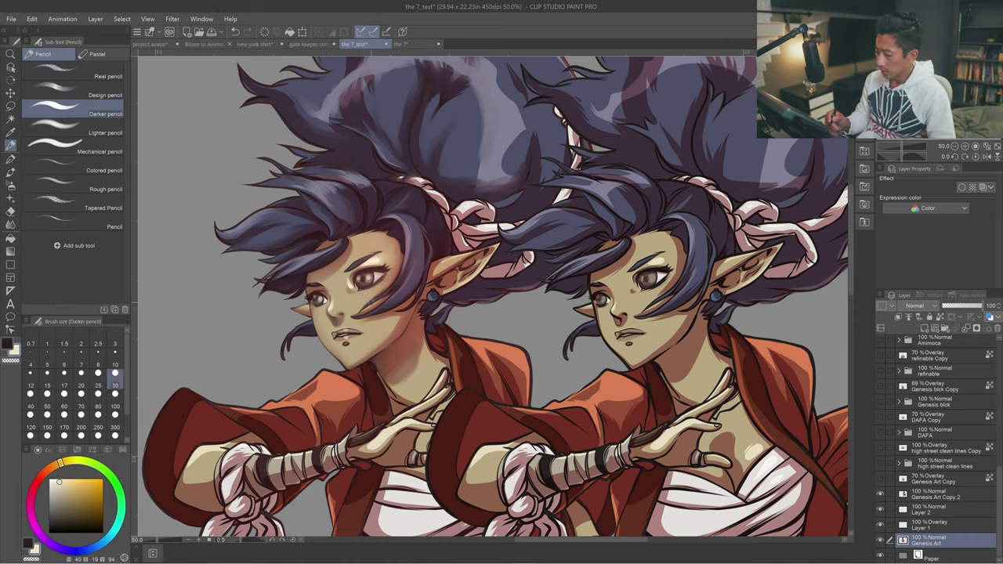
key(bracketright)
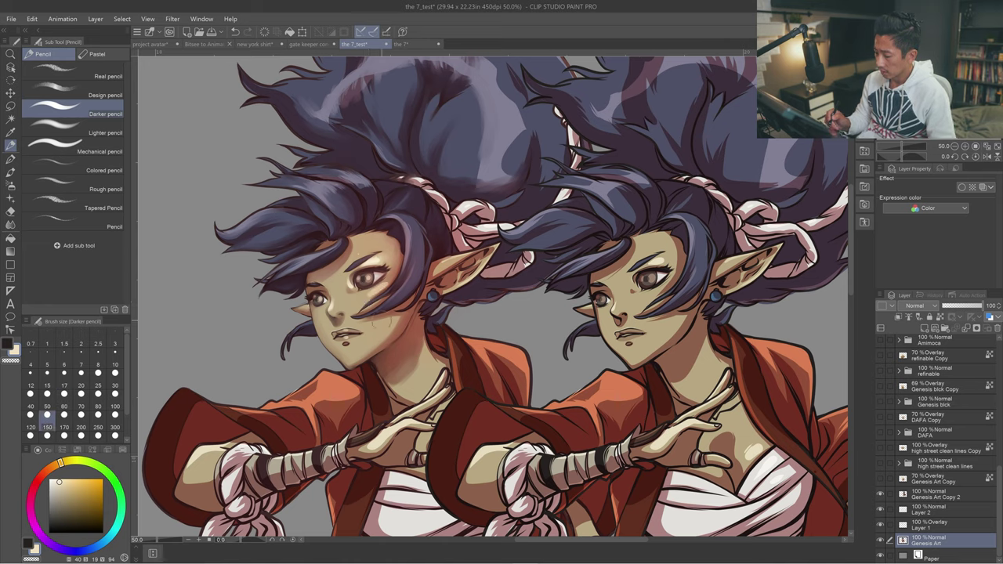
mouse_move(388, 322)
mouse_down()
mouse_move(375, 329)
mouse_move(363, 294)
mouse_move(370, 296)
mouse_up()
drag(365, 238, 363, 248)
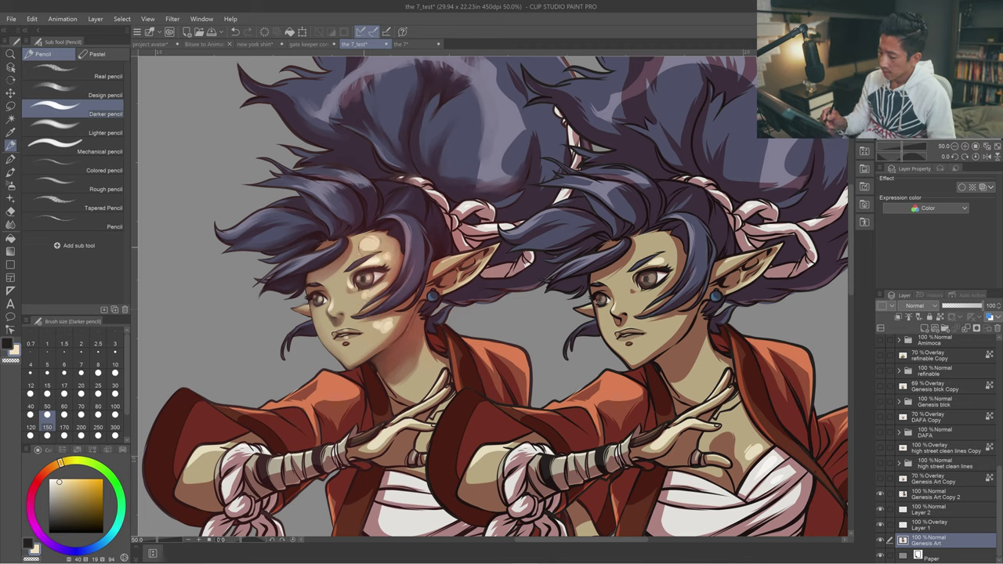
Blend the forehead highlight into the surrounding skin with the Transparent watercolor brush, reducing the brush to size 100.
key(b)
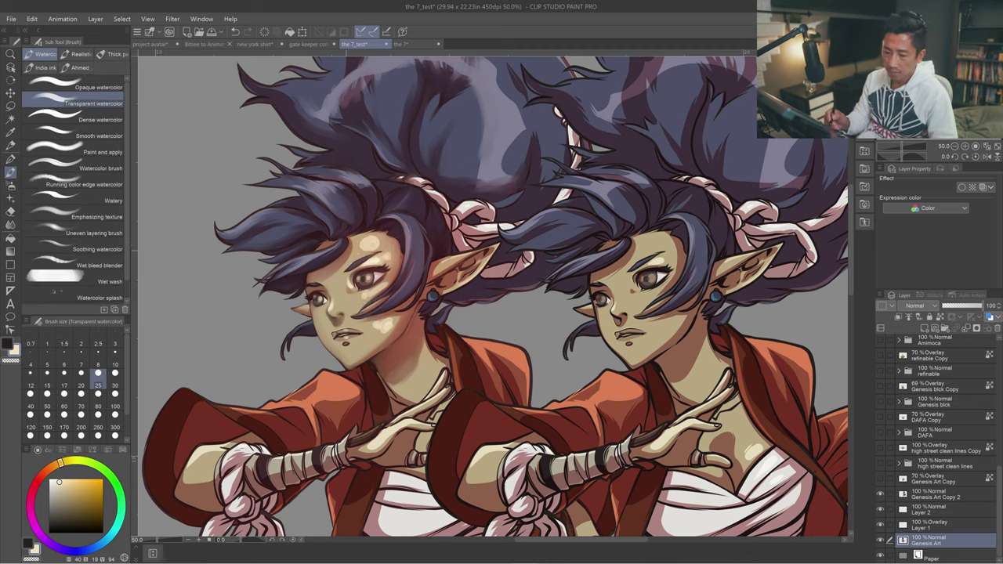
key(bracketright)
key(bracketright)
key(bracketright)
key(bracketright)
key(bracketright)
mouse_move(368, 242)
mouse_down()
mouse_move(376, 257)
mouse_move(403, 265)
mouse_move(389, 273)
mouse_up()
key(ctrl+z)
key(bracketright)
key(bracketleft)
key(bracketleft)
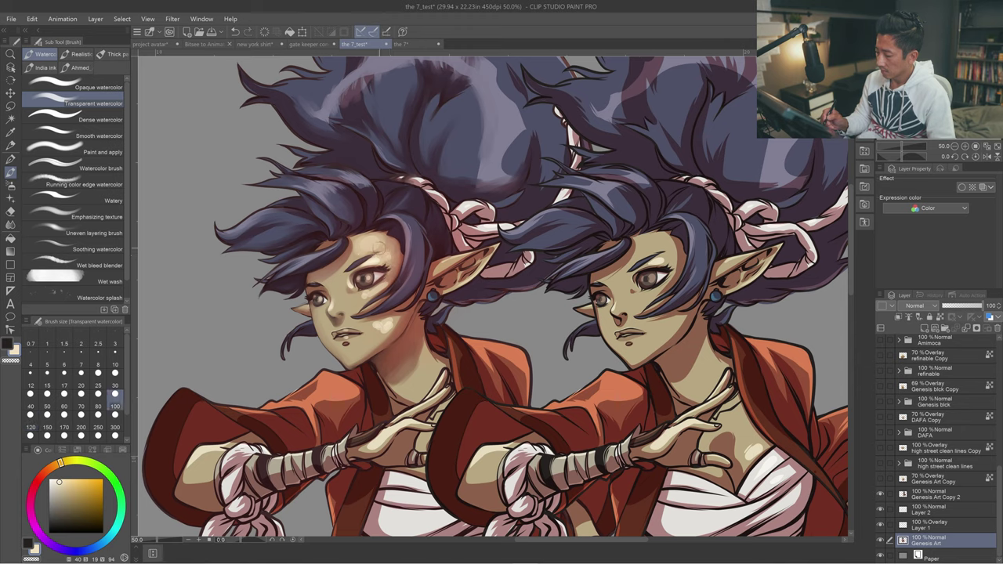
Soften the cheek highlight and the skin below the eye with the Transparent watercolor brush, using size 80 for the finer strokes.
key([)
key([)
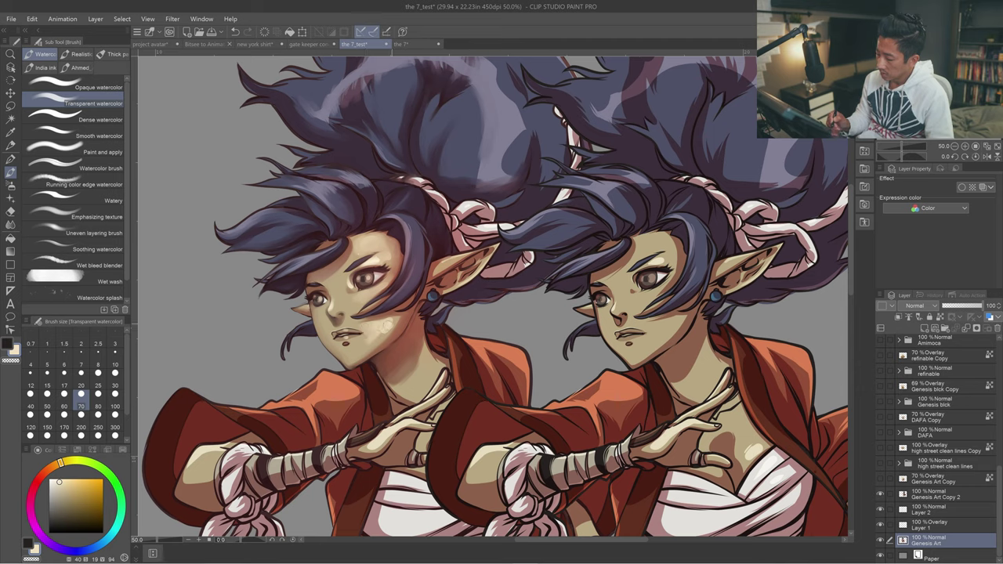
click(30, 415)
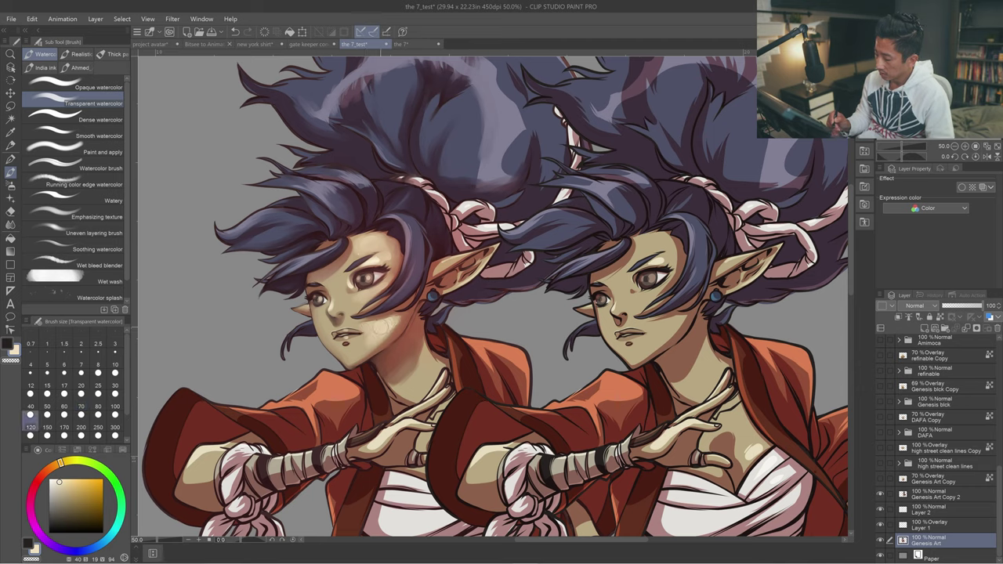
key(ctrl+z)
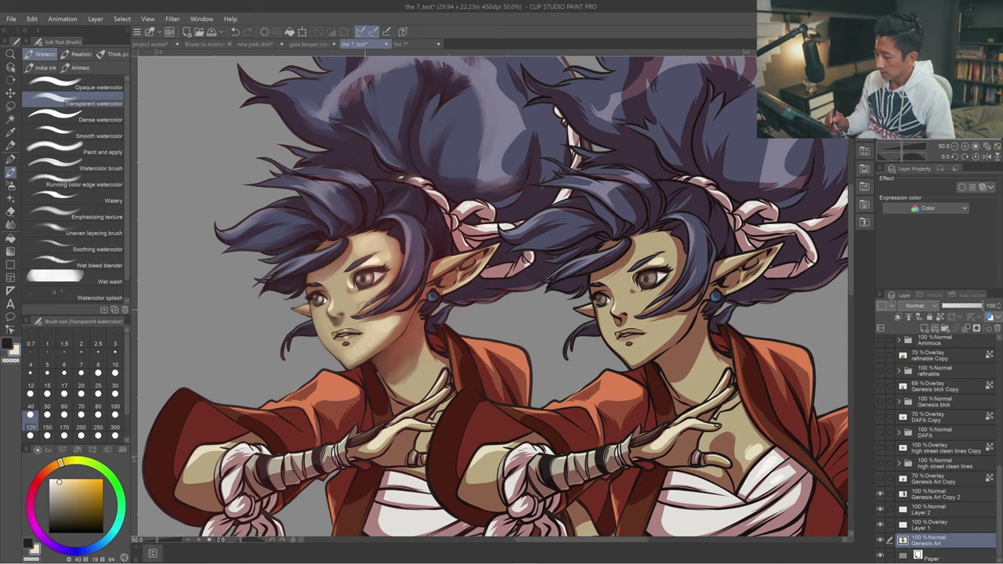
key([)
key([)
drag(358, 298, 366, 298)
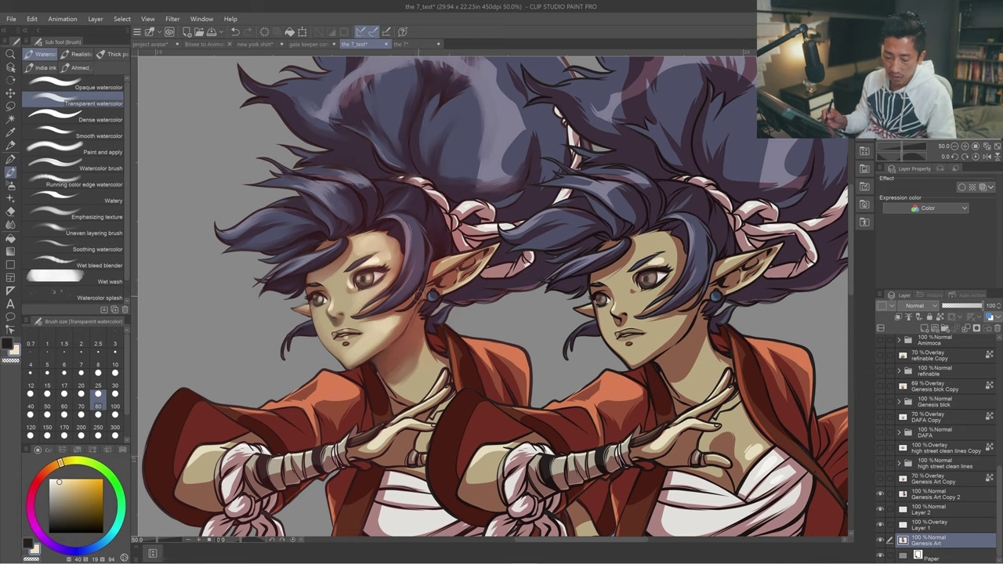
Lasso a diagonal band across the painted face and outstretched arm, and add a new layer above Layer 2.
key(m)
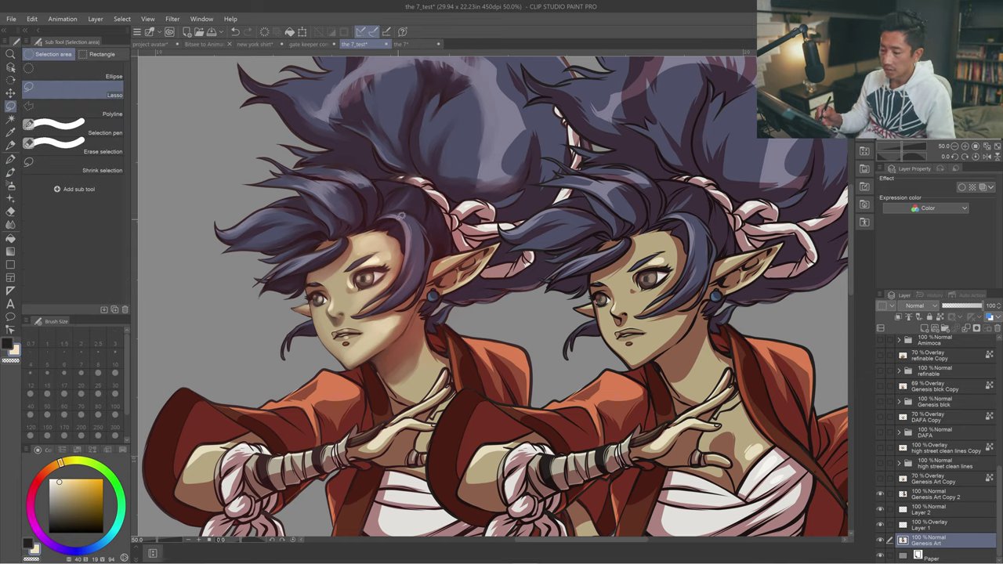
drag(414, 192, 348, 268)
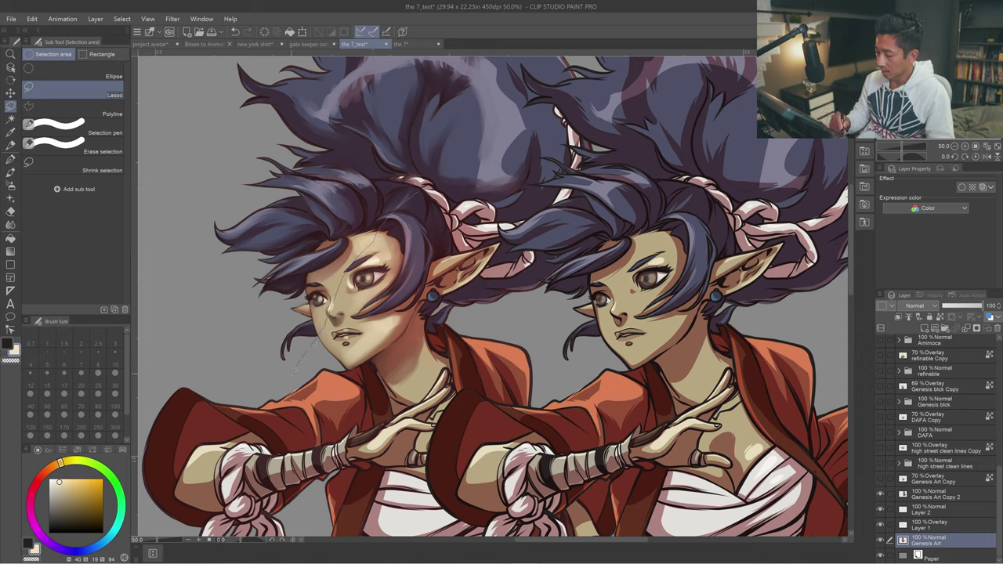
mouse_move(254, 439)
mouse_down()
mouse_move(248, 463)
mouse_move(282, 489)
mouse_move(420, 318)
mouse_move(427, 179)
mouse_up()
click(926, 328)
drag(965, 538, 972, 513)
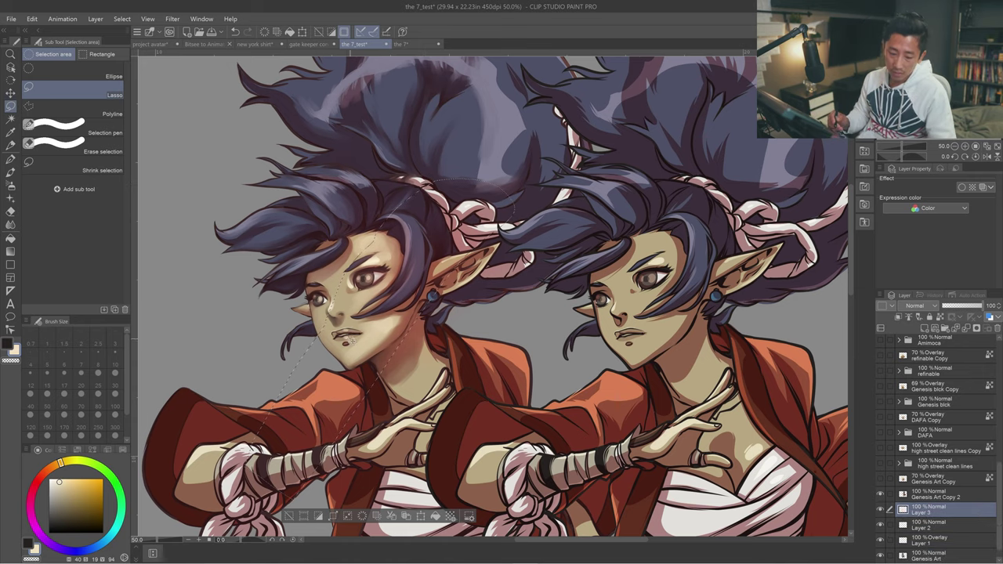
Fill the lassoed band on Layer 3 with a near-white light beam using a large Soft airbrush.
key(b)
key(b)
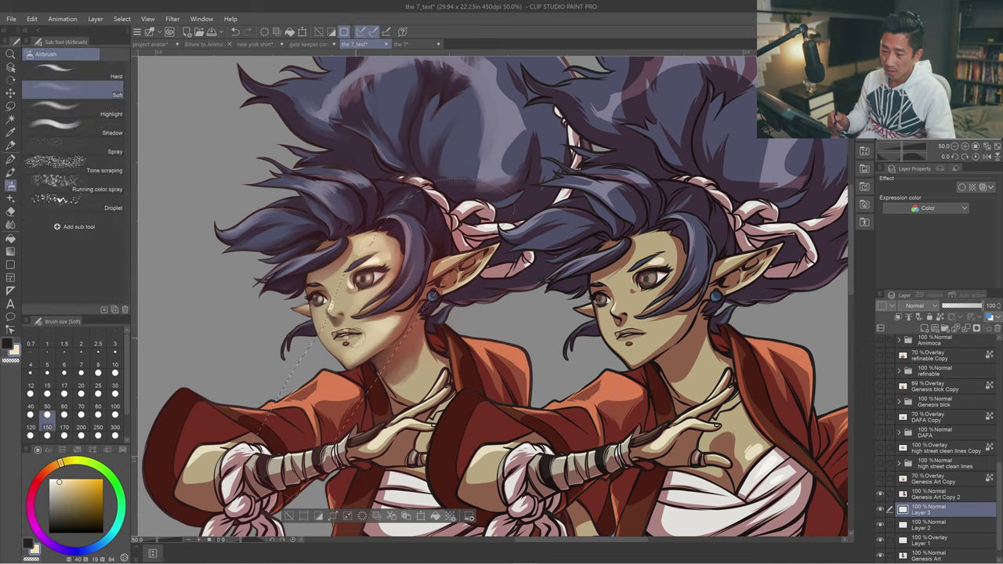
click(54, 479)
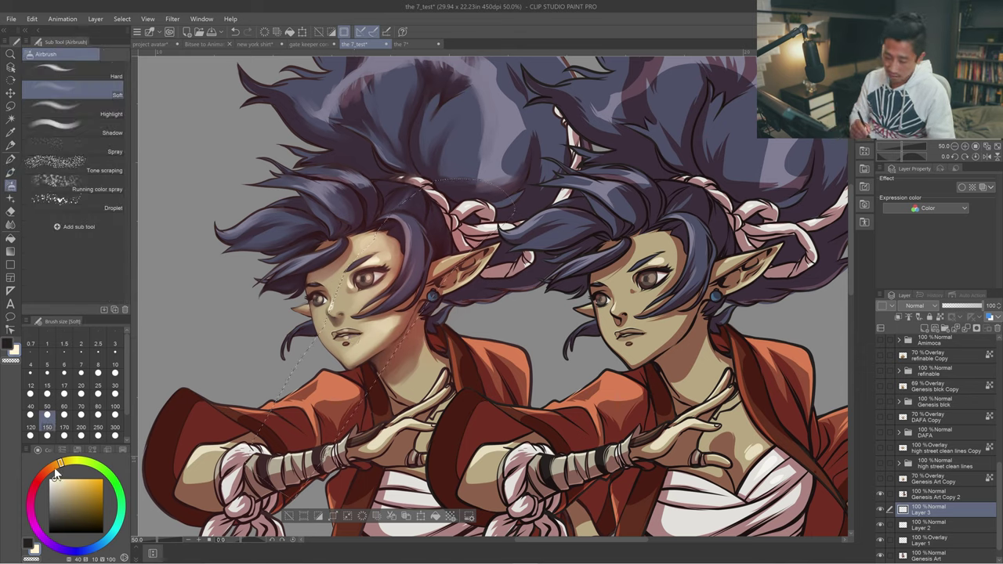
key(bracketright)
key(bracketright)
key(bracketright)
key(bracketright)
key(bracketright)
key(bracketright)
key(bracketright)
key(bracketright)
key(bracketright)
key(bracketright)
key(bracketright)
mouse_move(392, 251)
mouse_down()
mouse_move(392, 235)
mouse_move(408, 251)
mouse_move(267, 455)
mouse_up()
Set Layer 3's blending mode to Overlay and clear the selection around the light beam.
click(921, 306)
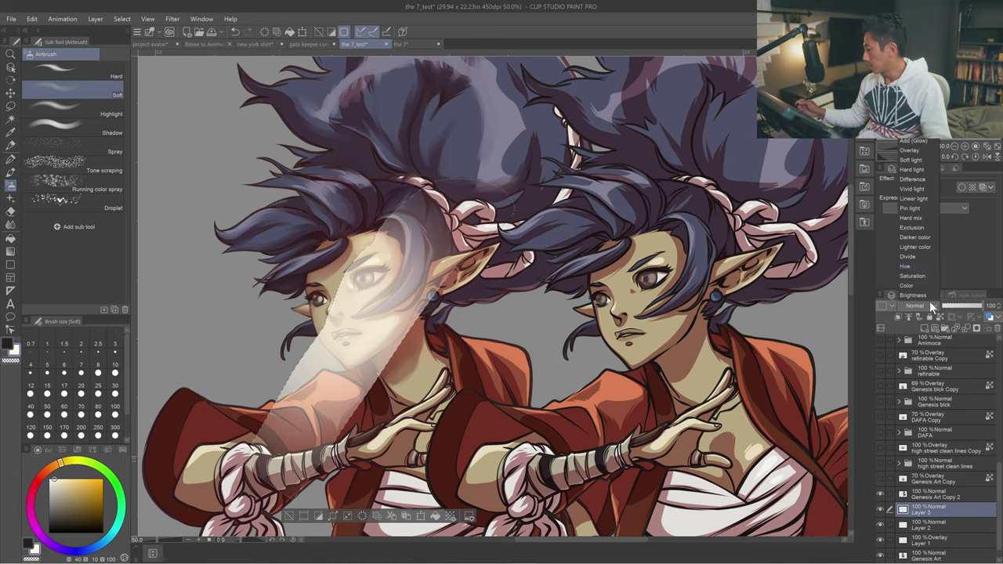
click(922, 171)
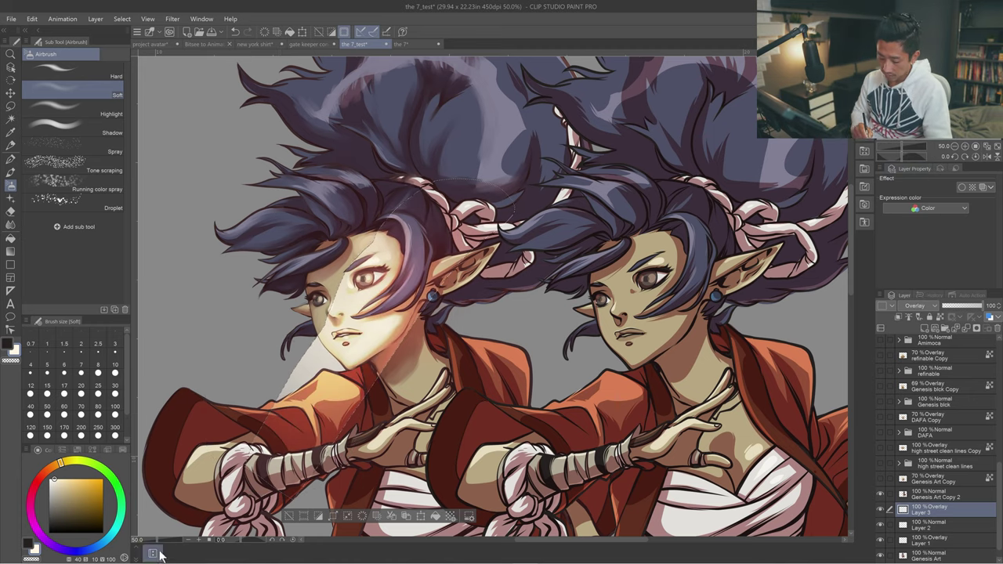
click(289, 516)
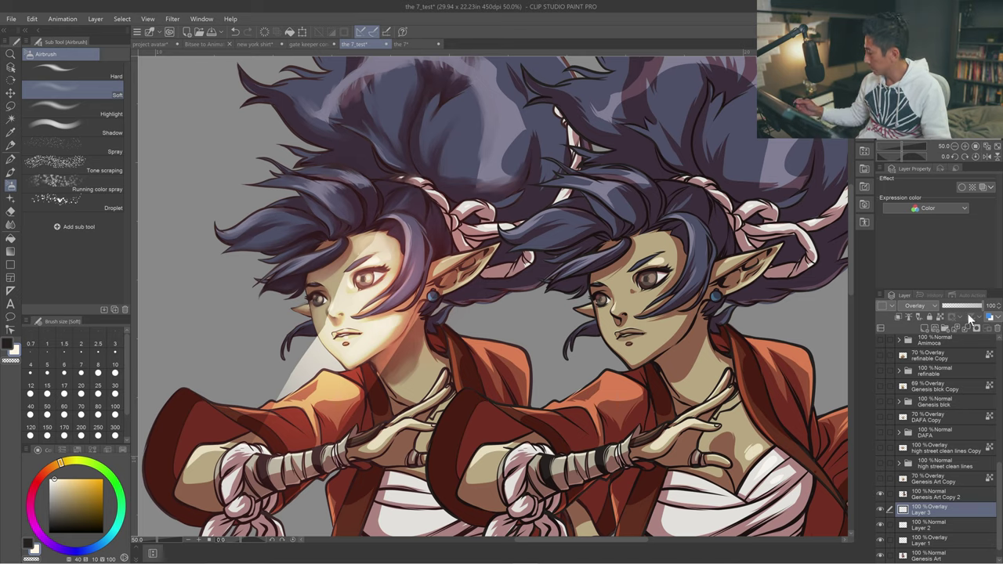
mouse_move(984, 306)
mouse_down()
mouse_move(970, 312)
mouse_move(984, 314)
mouse_up()
Check the light beam on the whole figure and hide Layer 3.
key(ctrl+minus)
key(ctrl+minus)
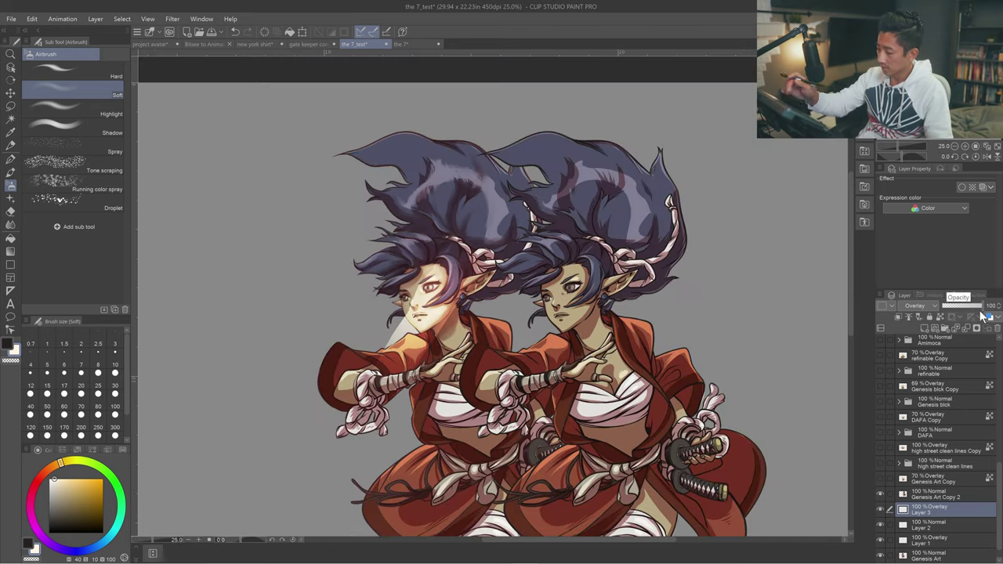
drag(505, 333, 406, 357)
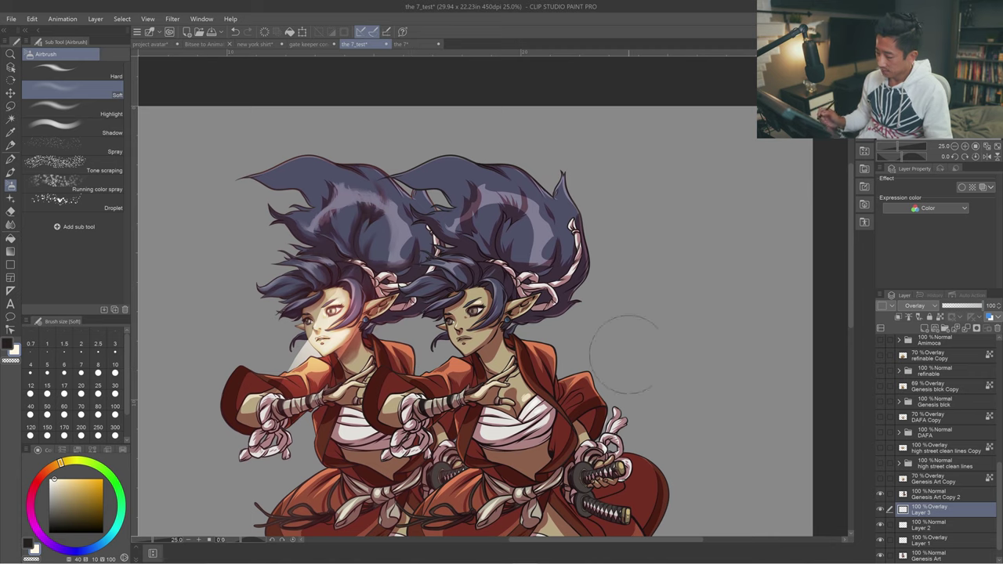
click(880, 510)
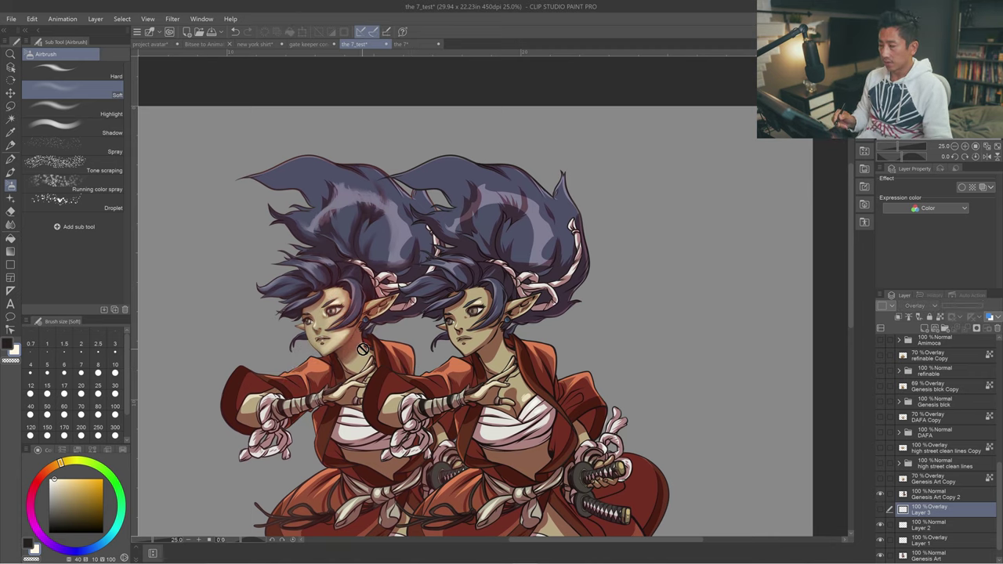
Compare the blended face and hair of the painted figure with the original copy beside it, close up and from afar.
scroll(357, 345, up, 1)
mouse_move(507, 377)
mouse_down()
mouse_move(458, 359)
mouse_move(508, 366)
mouse_up()
scroll(449, 328, up, 1)
drag(483, 318, 530, 346)
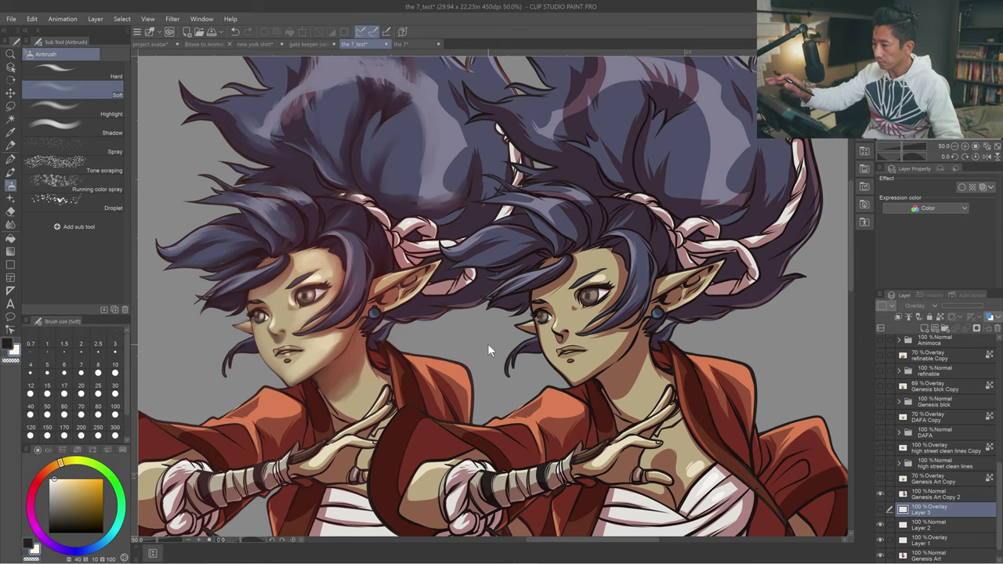
scroll(488, 344, down, 3)
scroll(488, 343, up, 1)
scroll(488, 344, up, 1)
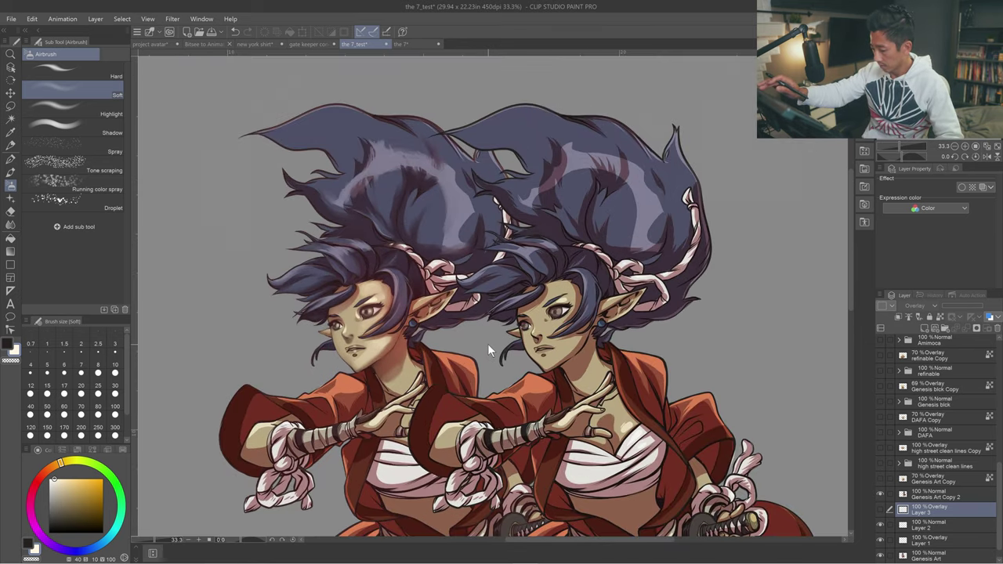